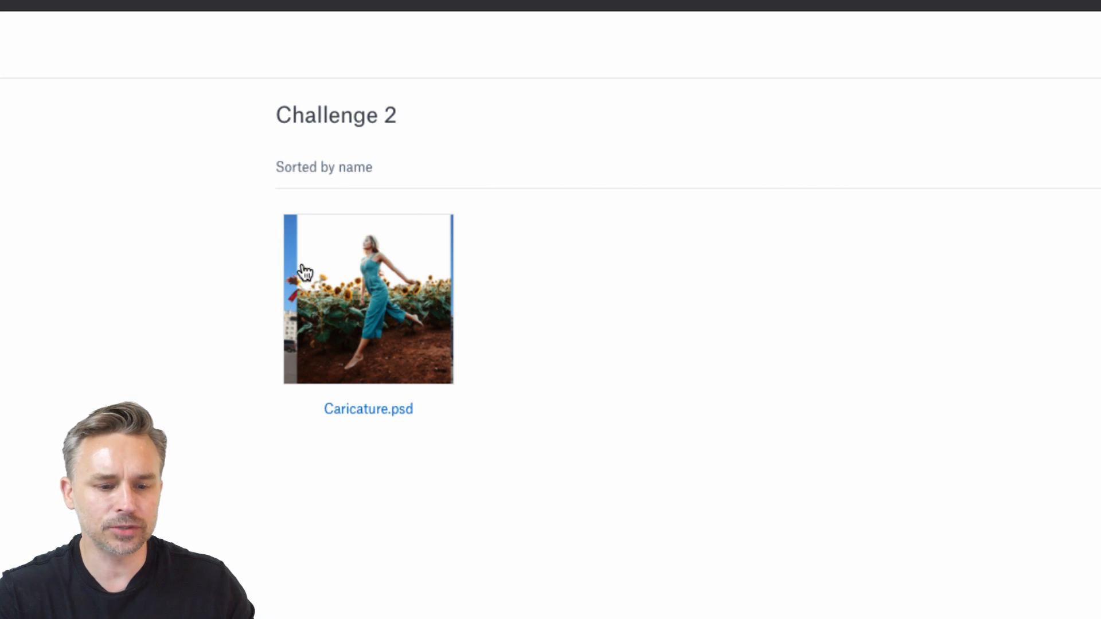
# Preview Caricature.psd in the Challenge 2 shared folder, and switch to Photoshop
pyautogui.click(353, 308)
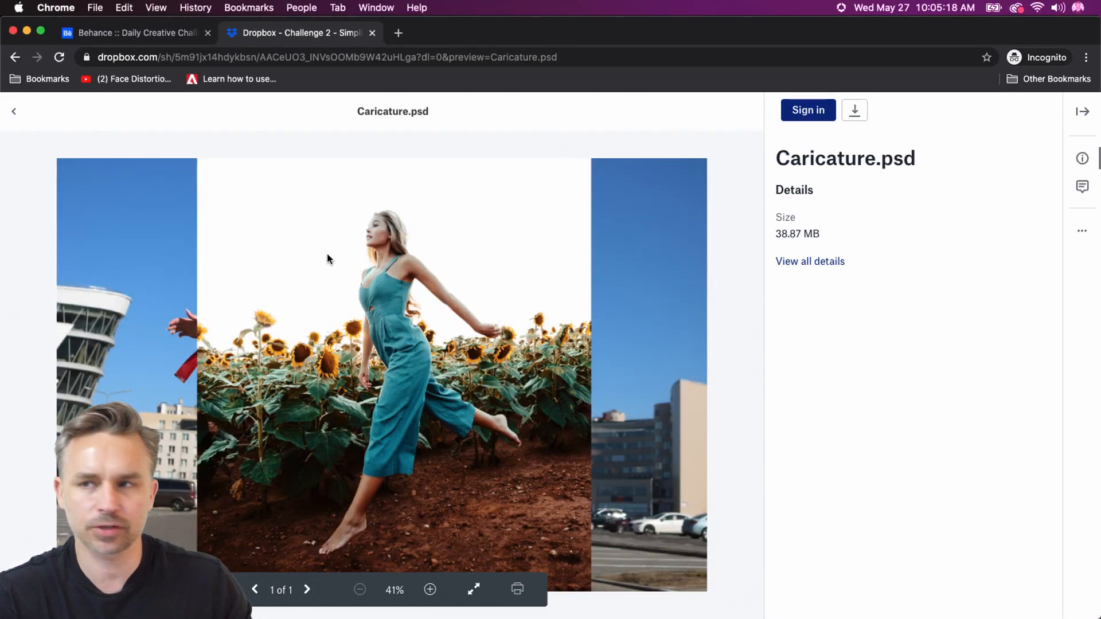
pyautogui.click(27, 31)
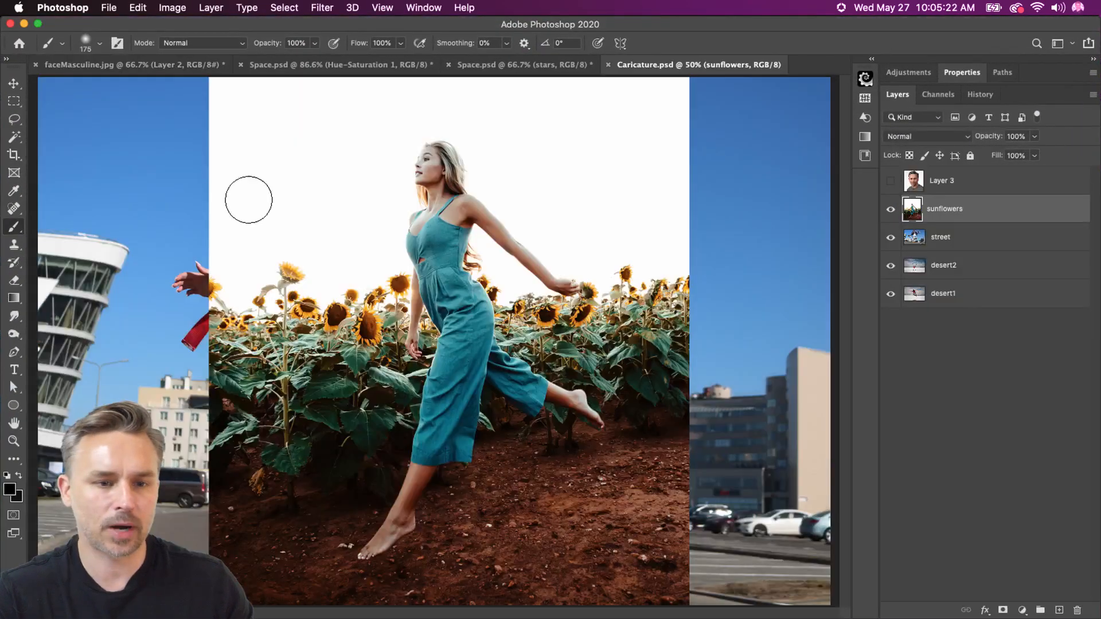
# Close faceMasculine.jpg and both Space.psd documents without saving, keeping only Caricature.psd open
pyautogui.click(11, 99)
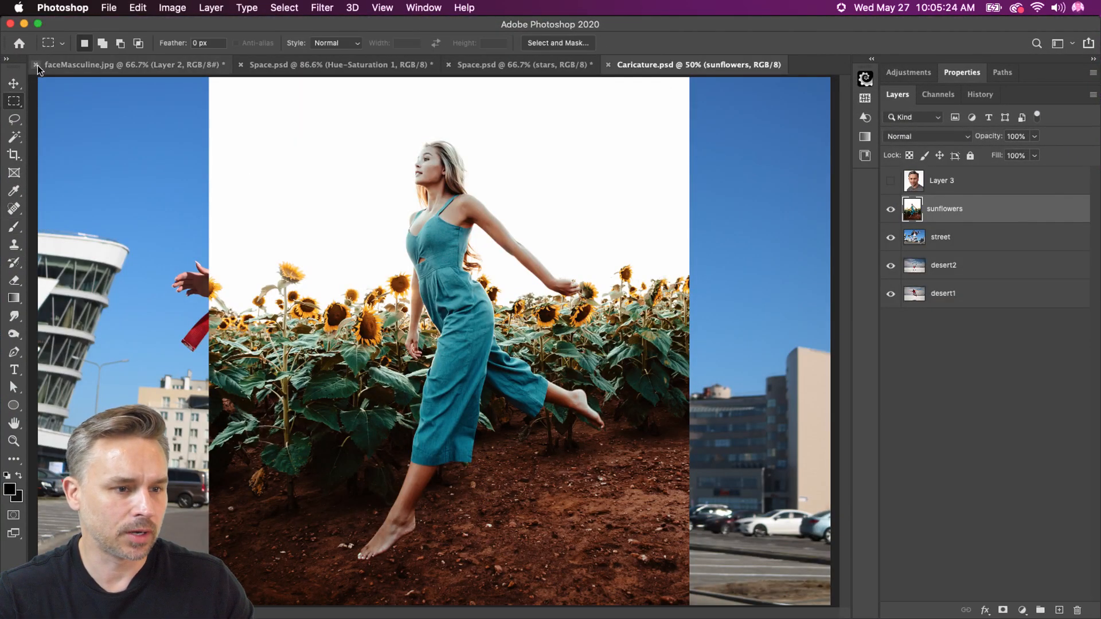
pyautogui.click(36, 65)
pyautogui.click(497, 224)
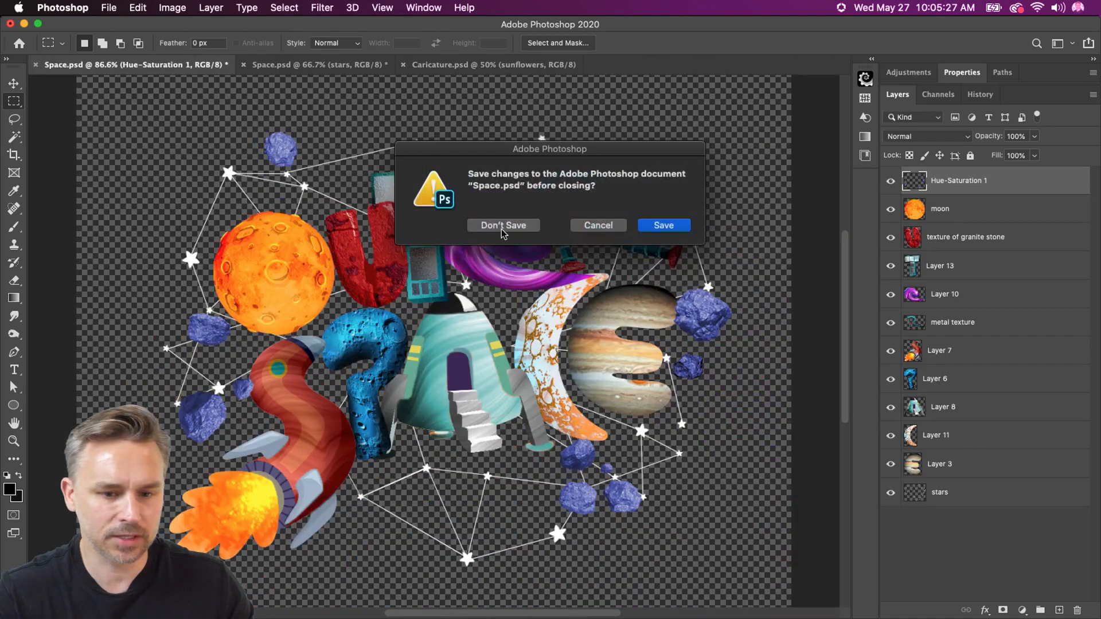
pyautogui.click(502, 230)
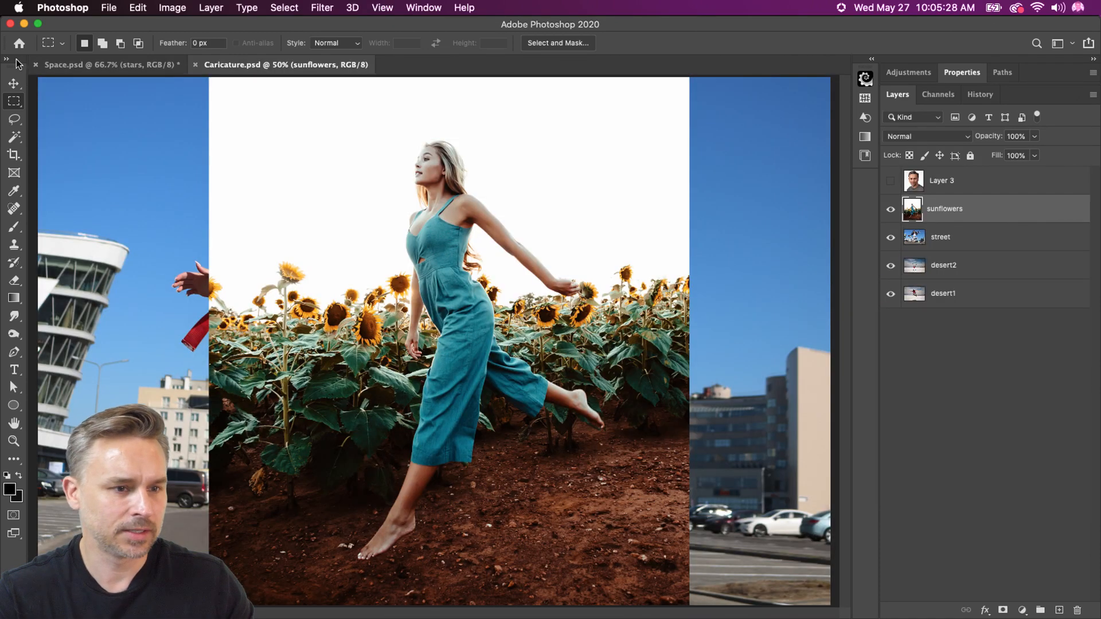
pyautogui.click(35, 65)
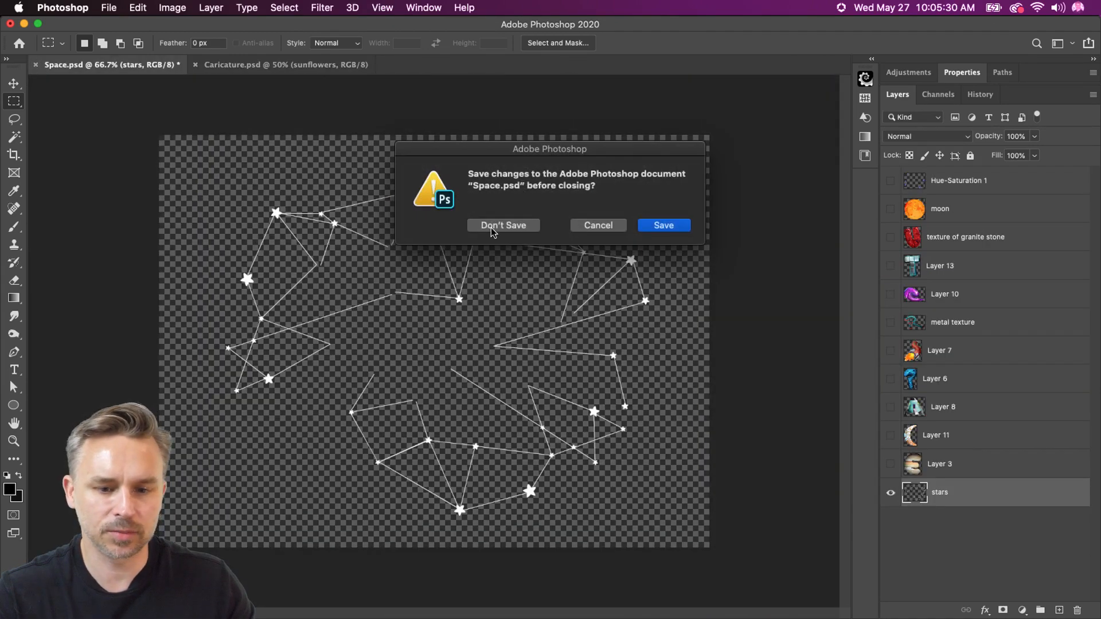
pyautogui.click(498, 227)
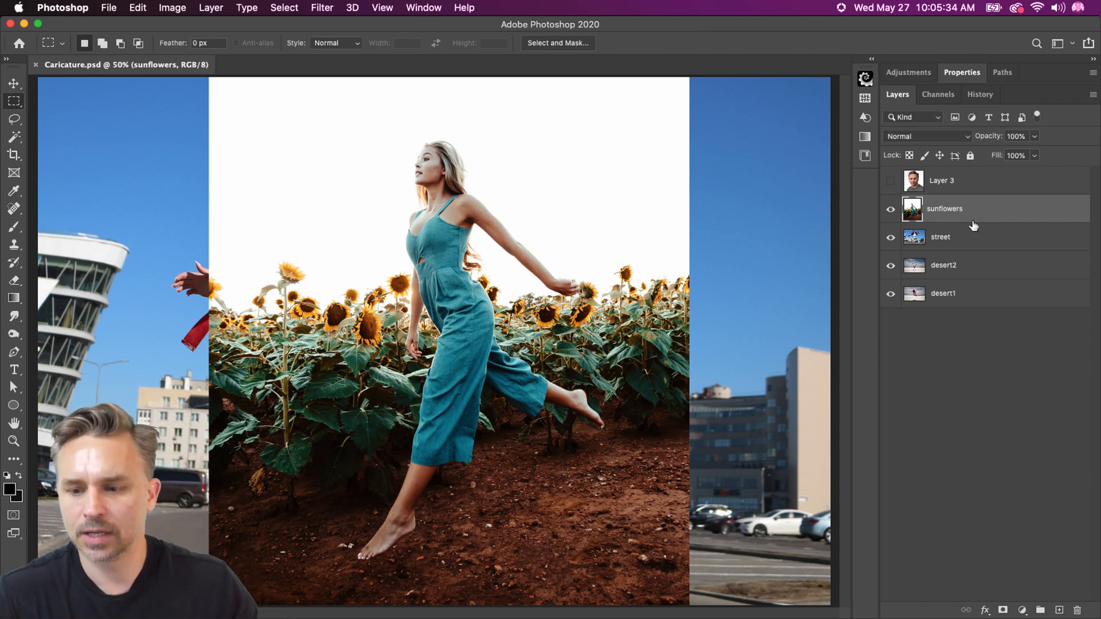
# Toggle the visibility of the sunflowers, street, desert2 and Layer 3 layers to preview the supplied photos
pyautogui.click(14, 85)
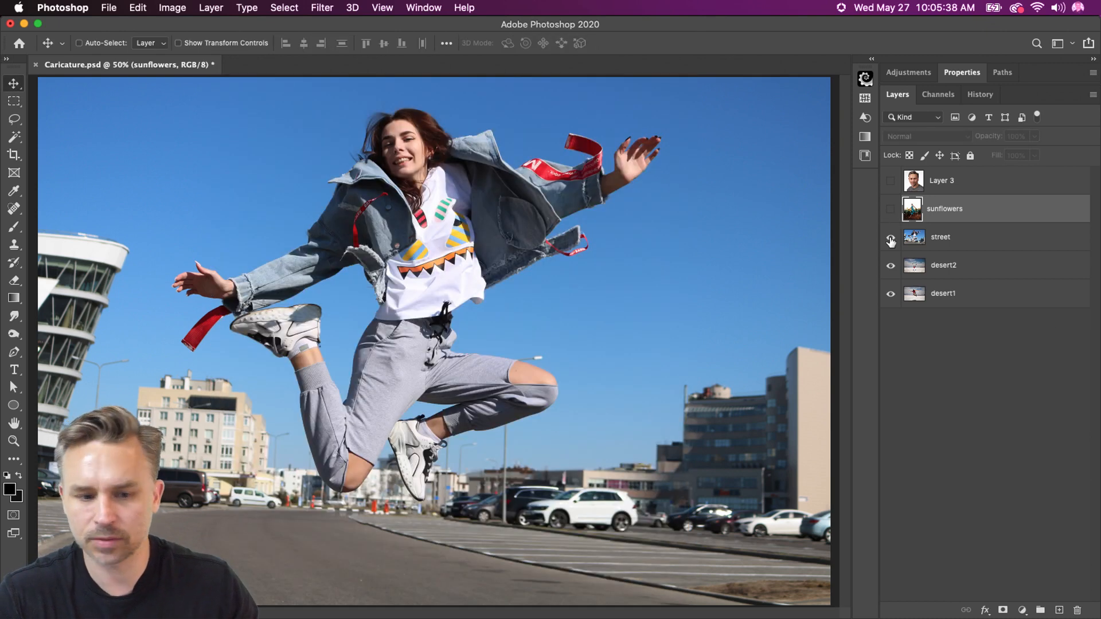
pyautogui.click(890, 240)
pyautogui.click(931, 276)
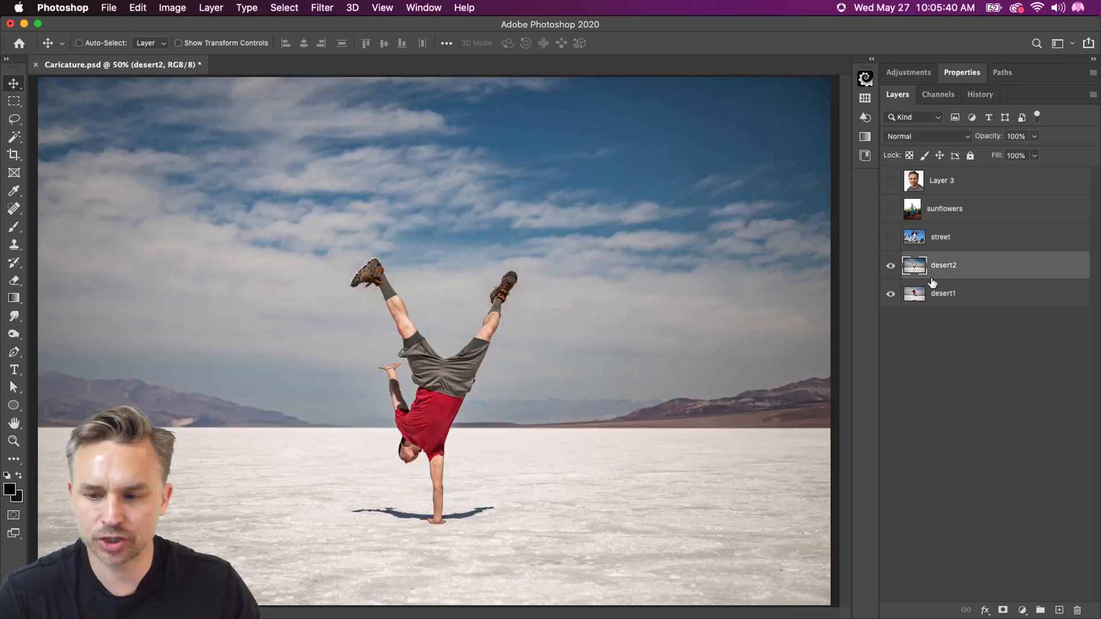
pyautogui.click(890, 266)
pyautogui.click(889, 265)
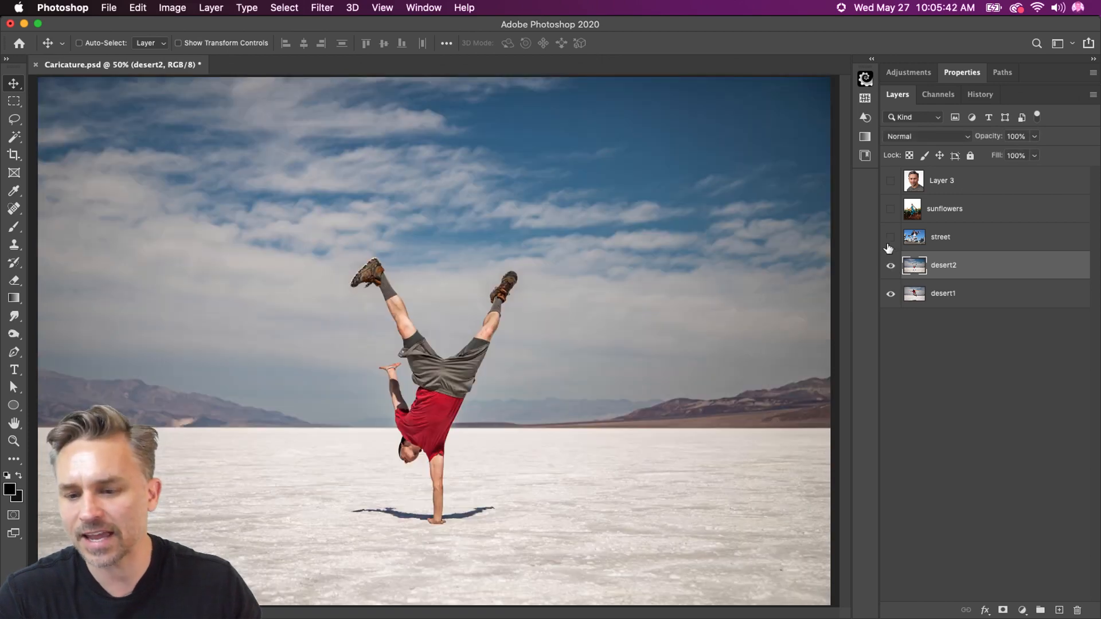
pyautogui.click(889, 238)
pyautogui.click(890, 210)
pyautogui.click(890, 181)
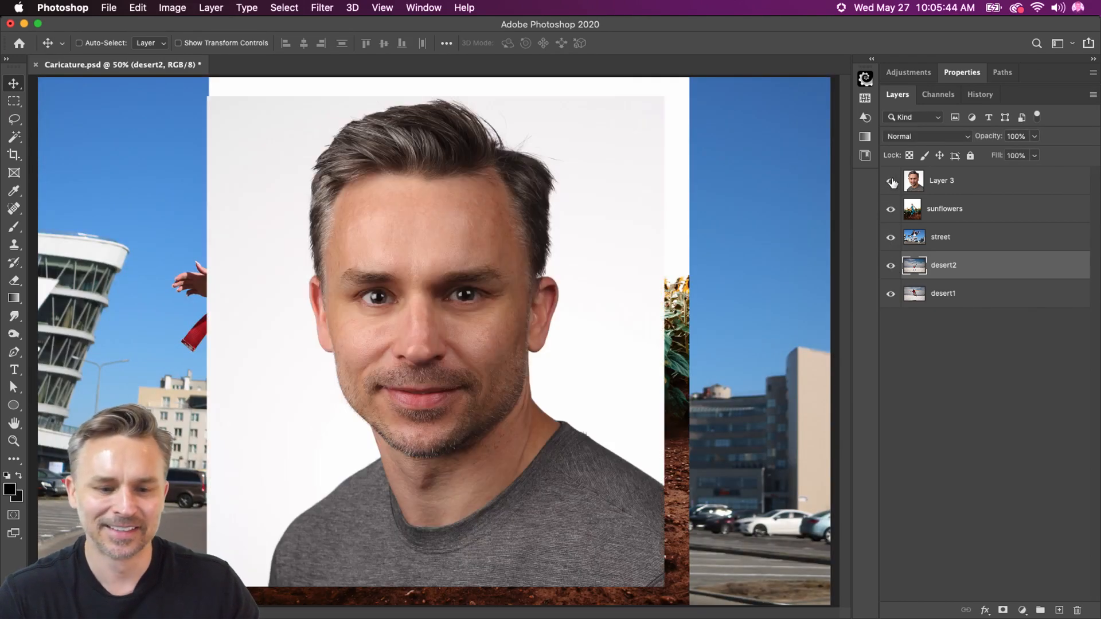
# Hide Layer 3, sunflowers, street and desert2 so that only the desert1 photo is visible
pyautogui.click(892, 182)
pyautogui.click(890, 236)
pyautogui.click(892, 265)
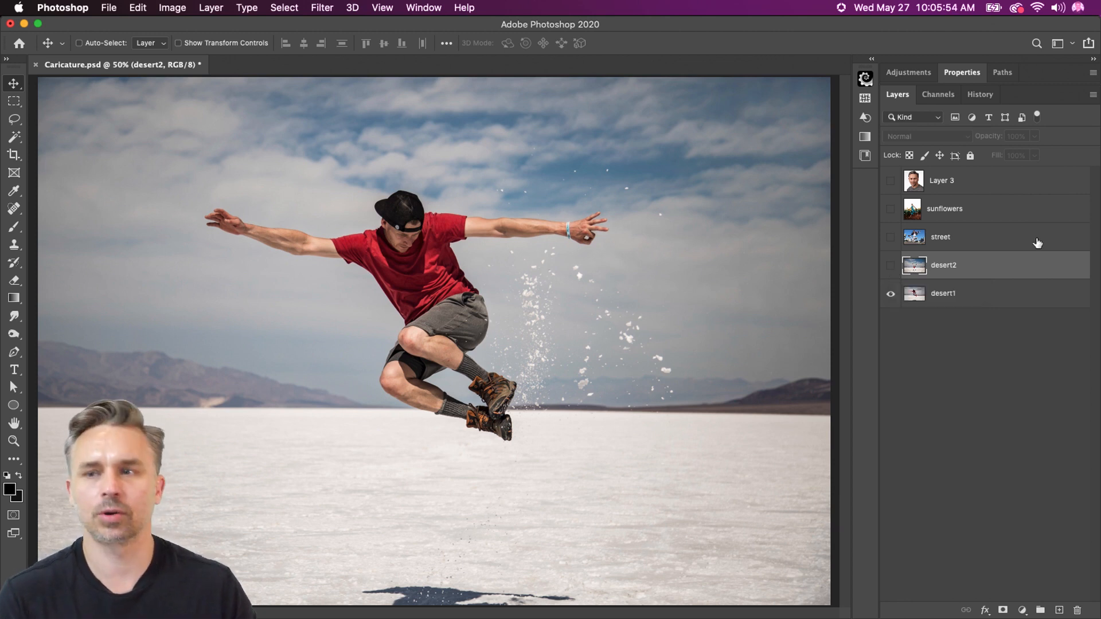
# Import a new photo from the connected iPhone by taking a front-facing selfie against the green screen
pyautogui.click(109, 7)
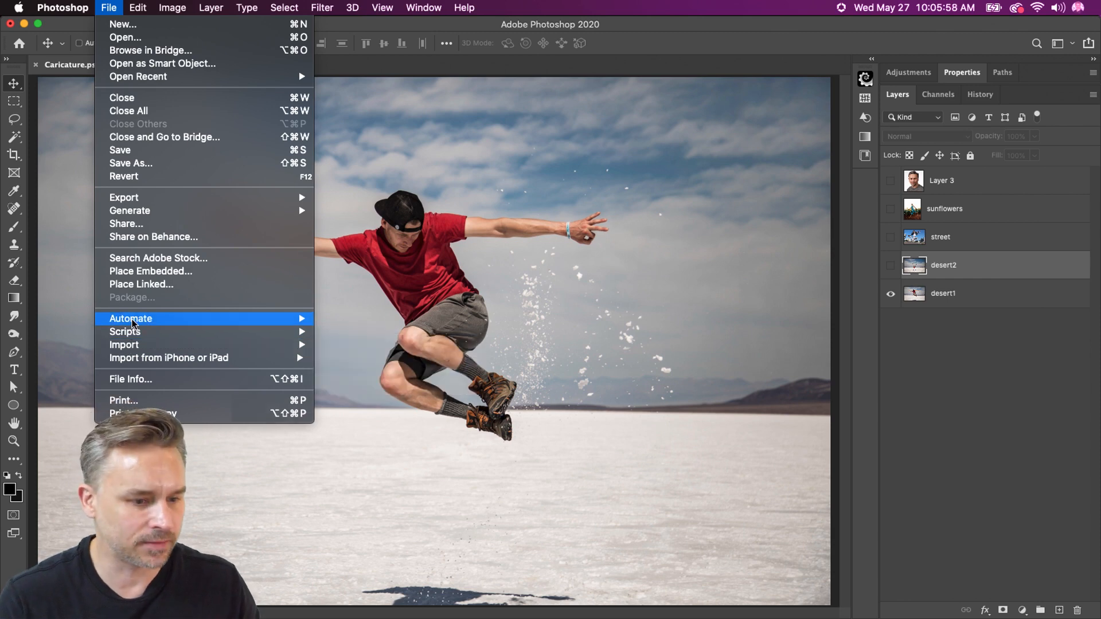
pyautogui.moveTo(140, 211)
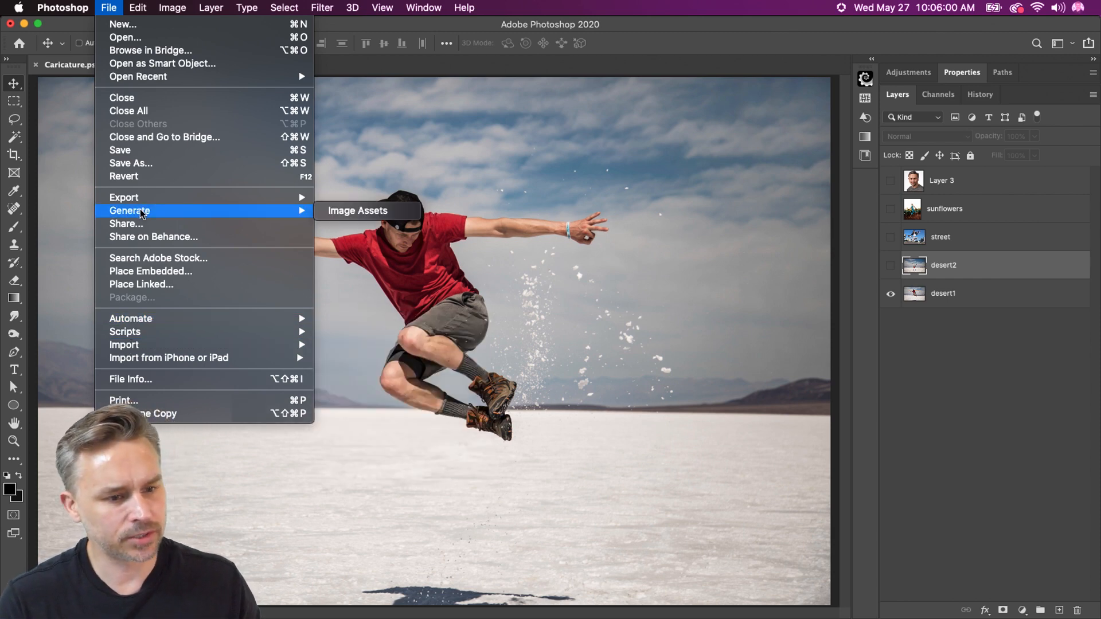
pyautogui.moveTo(143, 359)
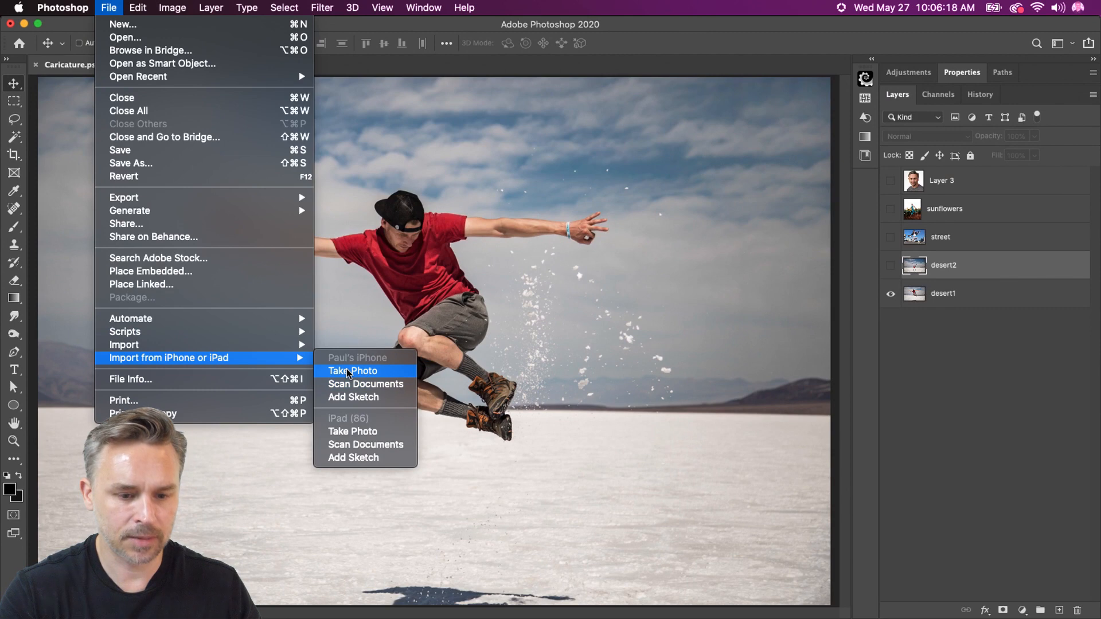
pyautogui.click(347, 371)
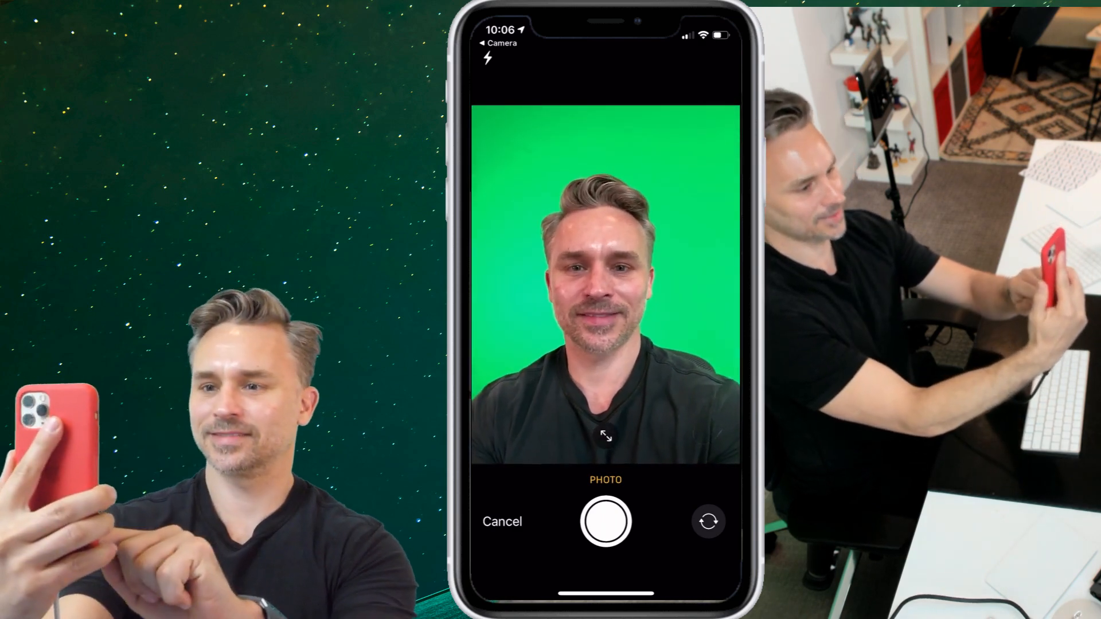
pyautogui.click(606, 521)
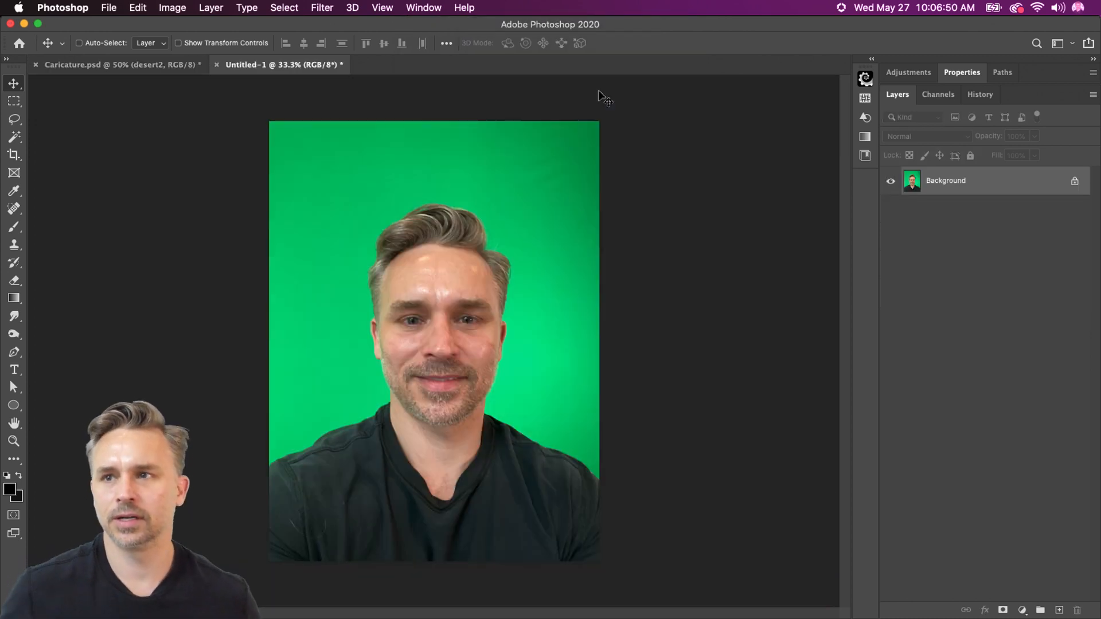
# Unlock the selfie's Background layer and apply the Remove Background quick action to mask out the green screen
pyautogui.click(1071, 182)
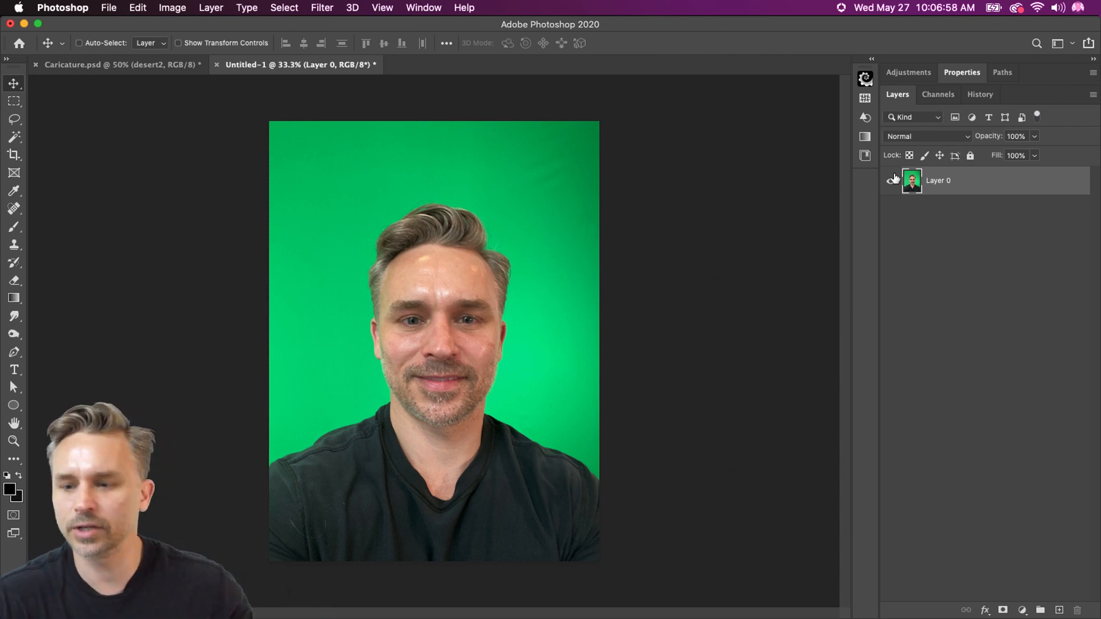
pyautogui.click(948, 73)
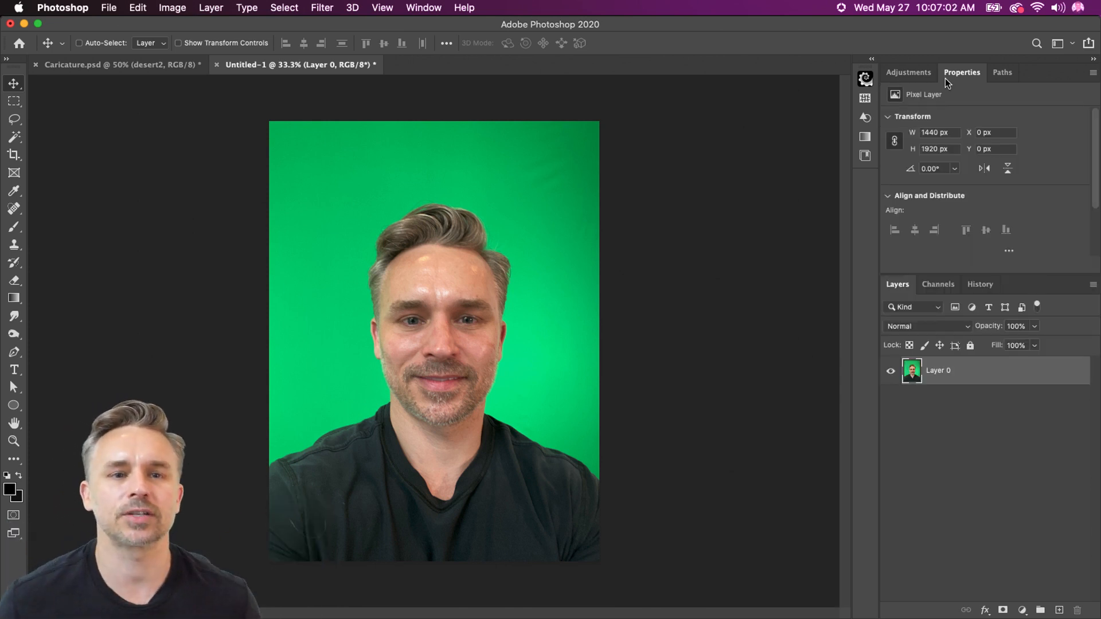
pyautogui.scroll(-3, 1051, 204)
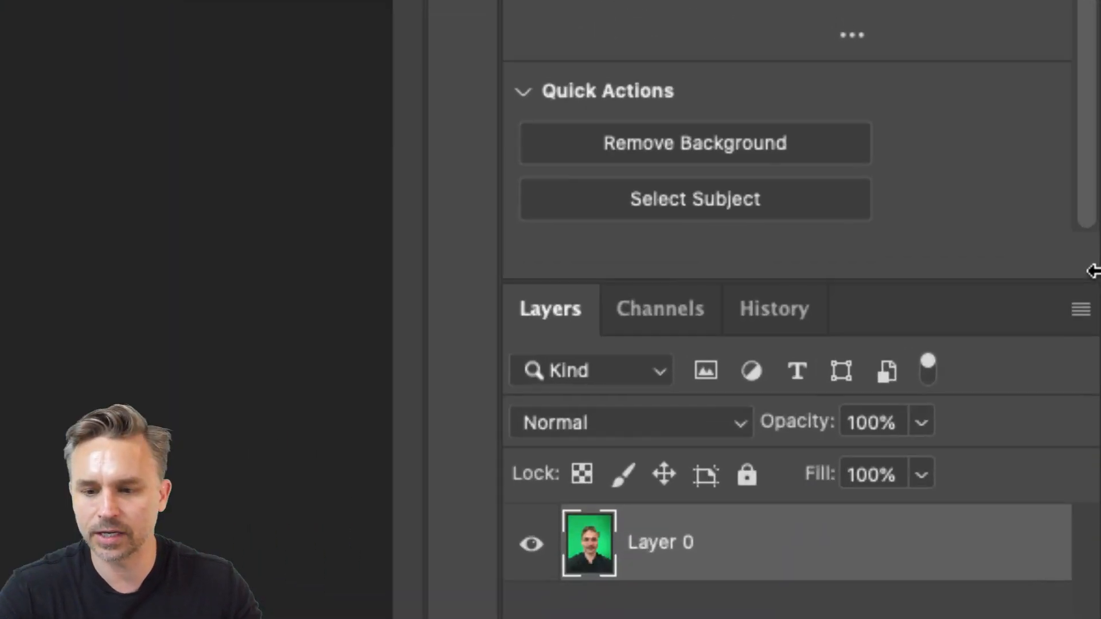
pyautogui.click(623, 145)
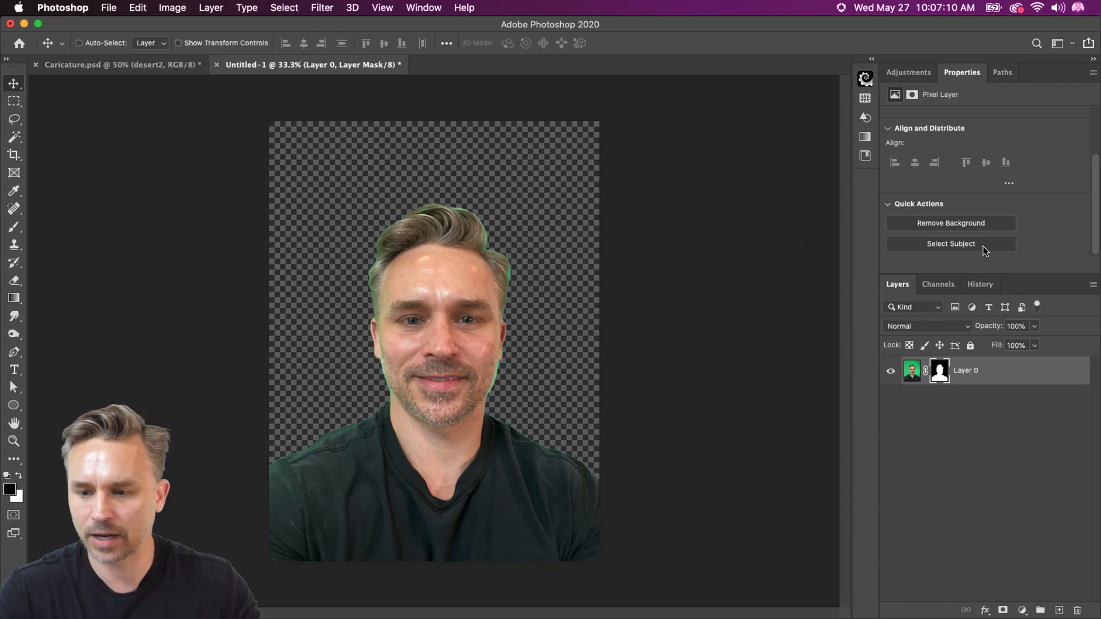
# Refine the selfie's layer mask in Select and Mask, brushing Refine Edge around the hair and along one side of the jaw
pyautogui.click(937, 370)
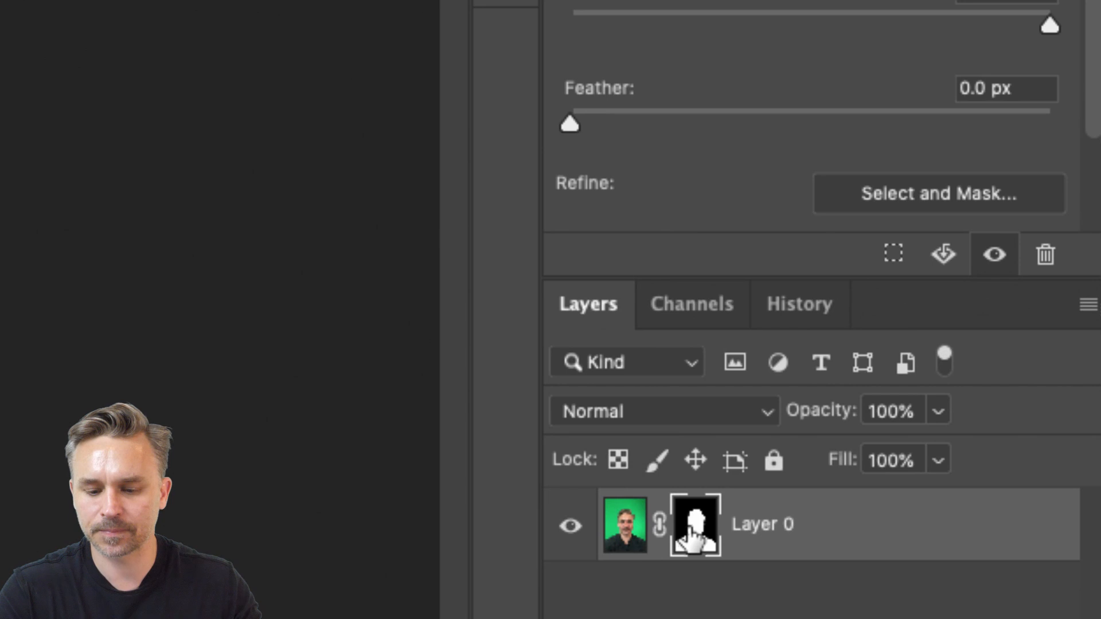
pyautogui.click(890, 198)
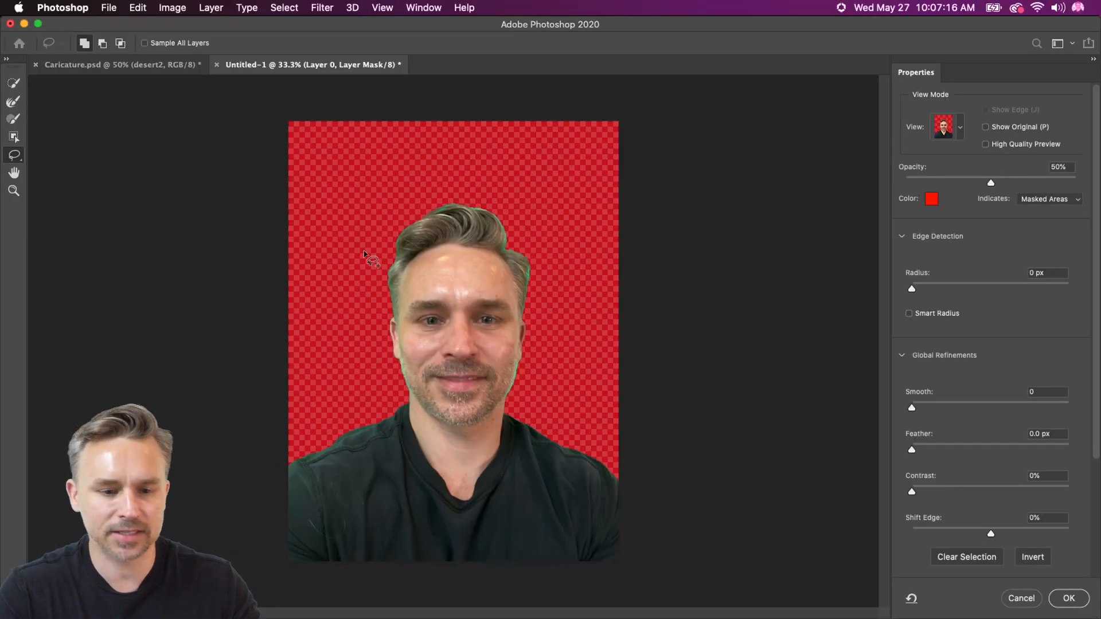
pyautogui.press('super+equal')
pyautogui.press('super+equal')
pyautogui.scroll(5, 372, 252)
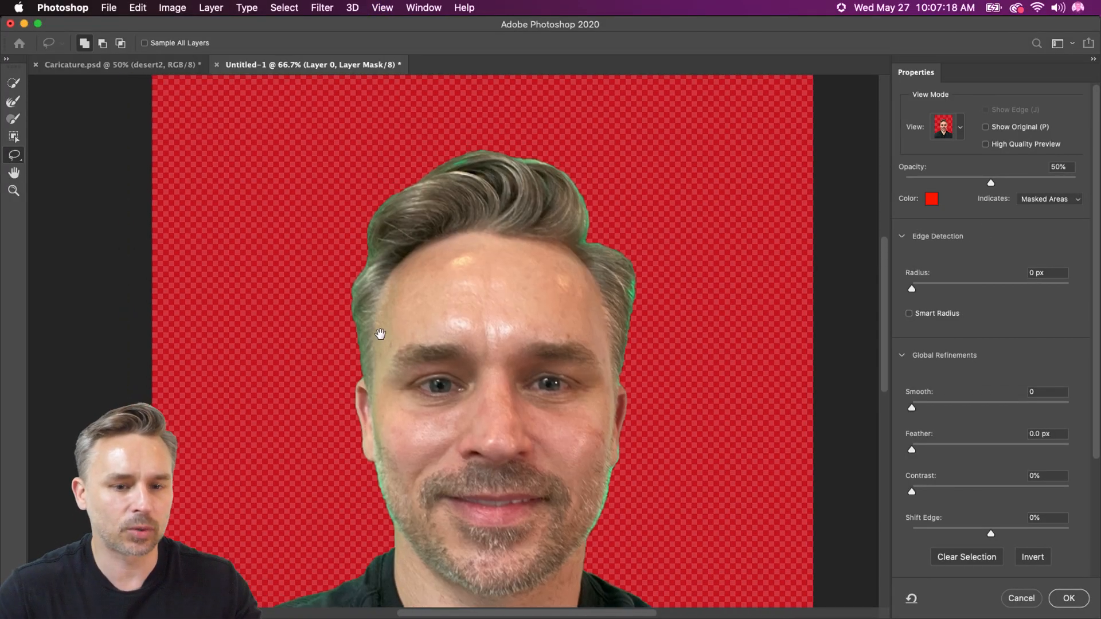
pyautogui.press('r')
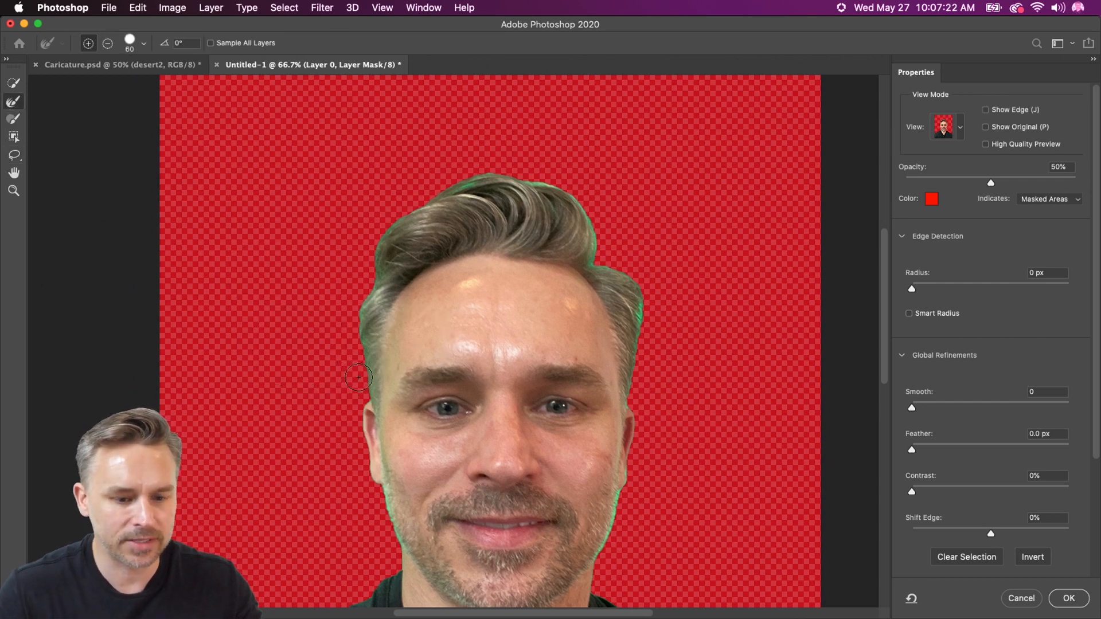
pyautogui.moveTo(358, 378)
pyautogui.mouseDown()
pyautogui.moveTo(363, 298)
pyautogui.moveTo(395, 232)
pyautogui.moveTo(471, 180)
pyautogui.moveTo(562, 184)
pyautogui.moveTo(598, 226)
pyautogui.moveTo(600, 270)
pyautogui.mouseUp()
pyautogui.moveTo(639, 314); pyautogui.dragTo(638, 379)
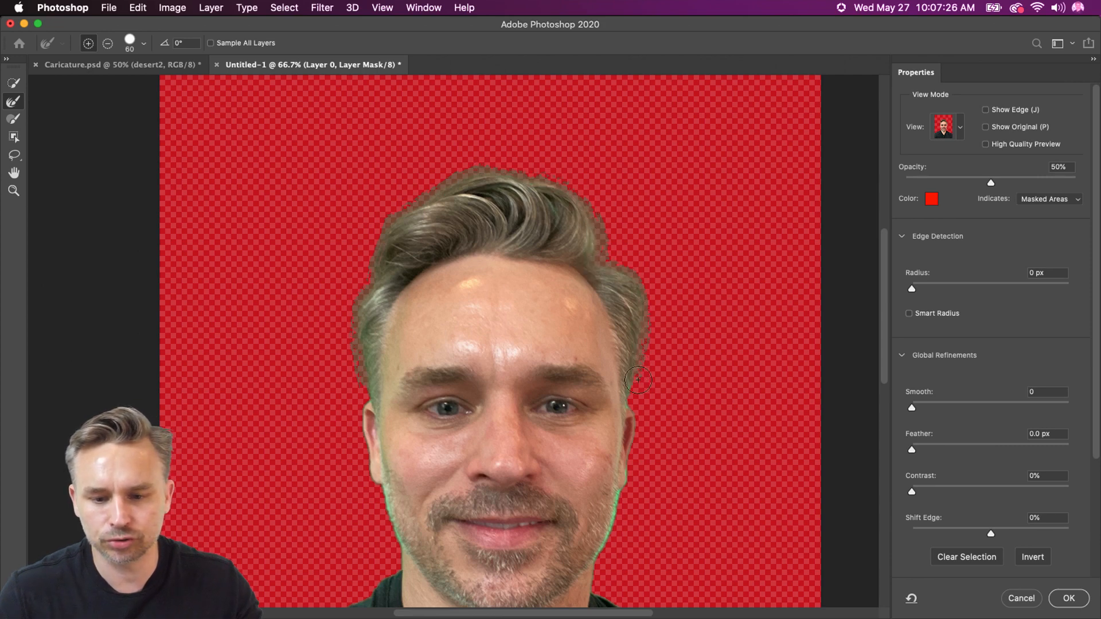
pyautogui.moveTo(620, 418); pyautogui.dragTo(654, 436)
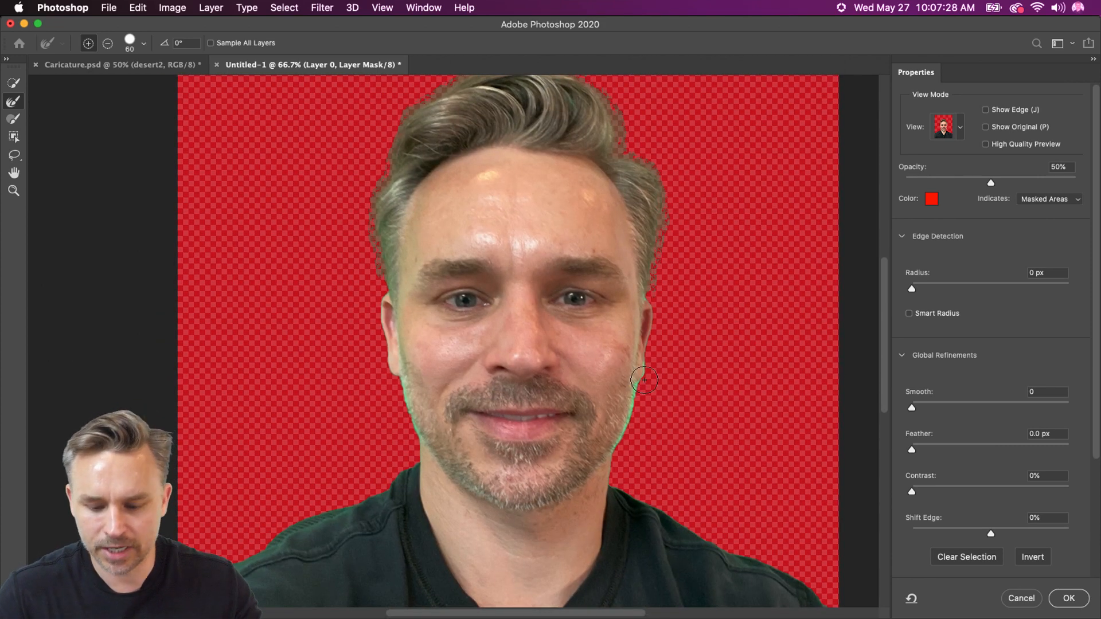
pyautogui.moveTo(649, 373); pyautogui.dragTo(643, 393)
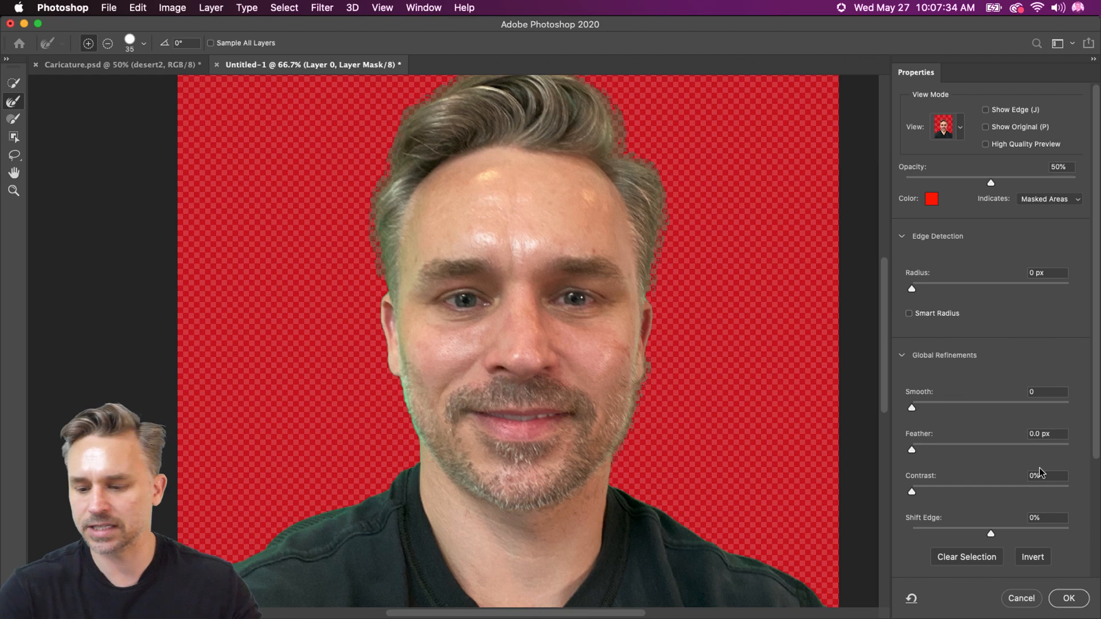
# Enable Decontaminate Colors at 100% and output the refined selection to a new layer with layer mask
pyautogui.scroll(-5, 1043, 467)
pyautogui.scroll(-4, 825, 402)
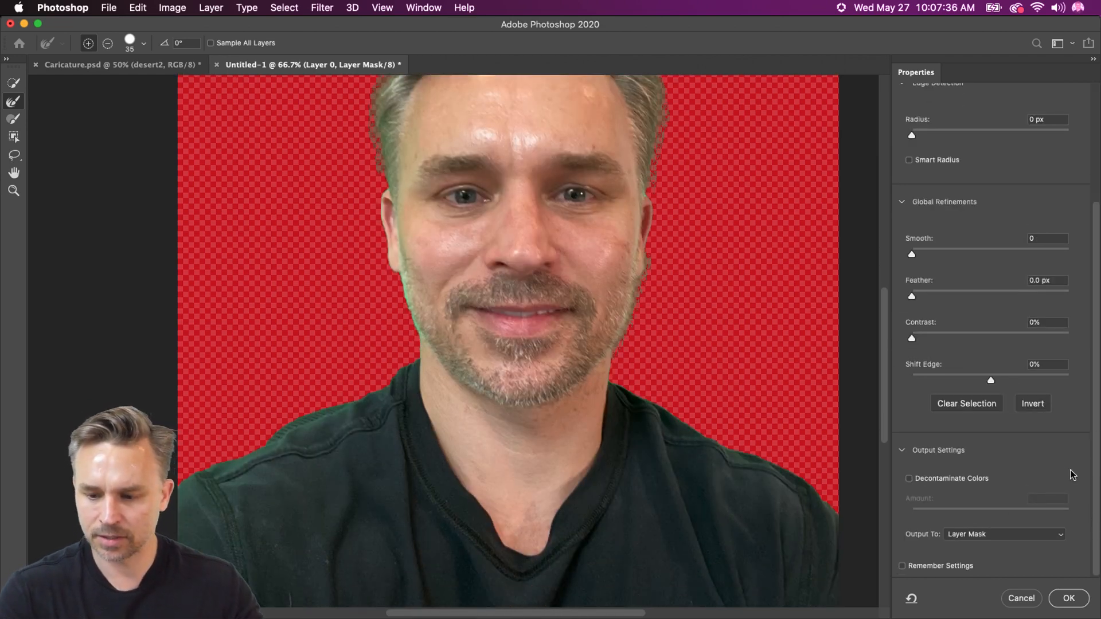
pyautogui.scroll(6, 731, 265)
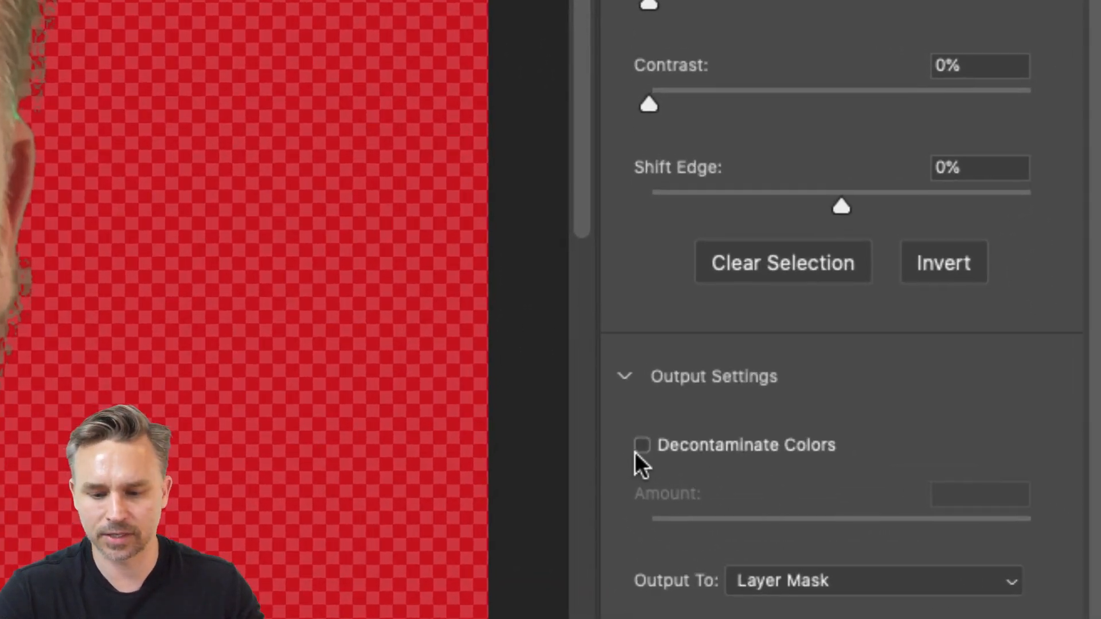
pyautogui.click(908, 479)
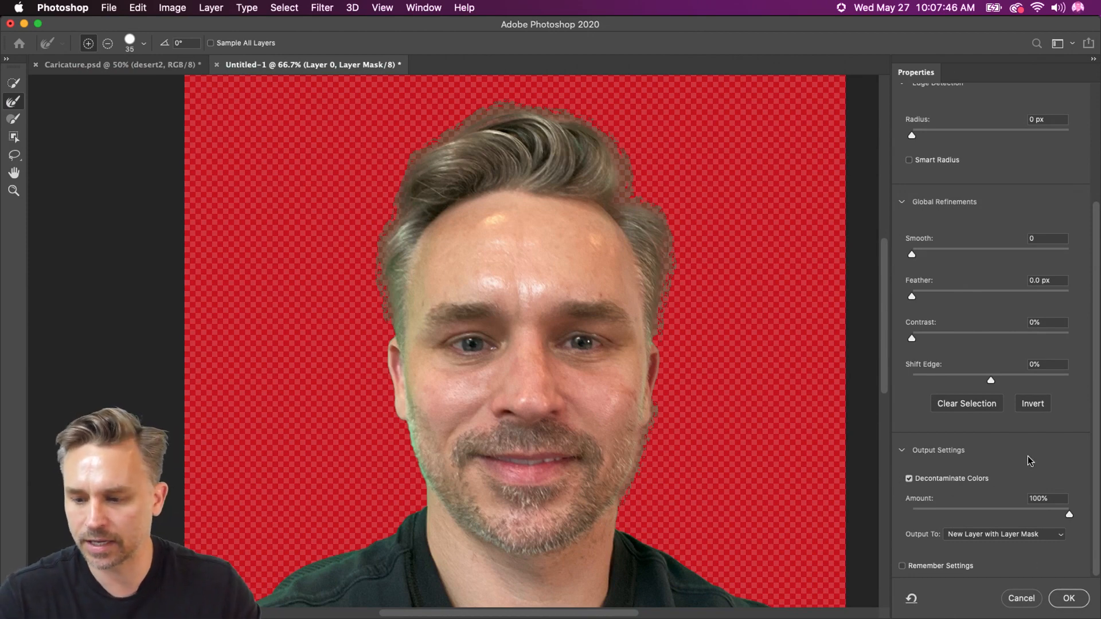
pyautogui.click(1080, 598)
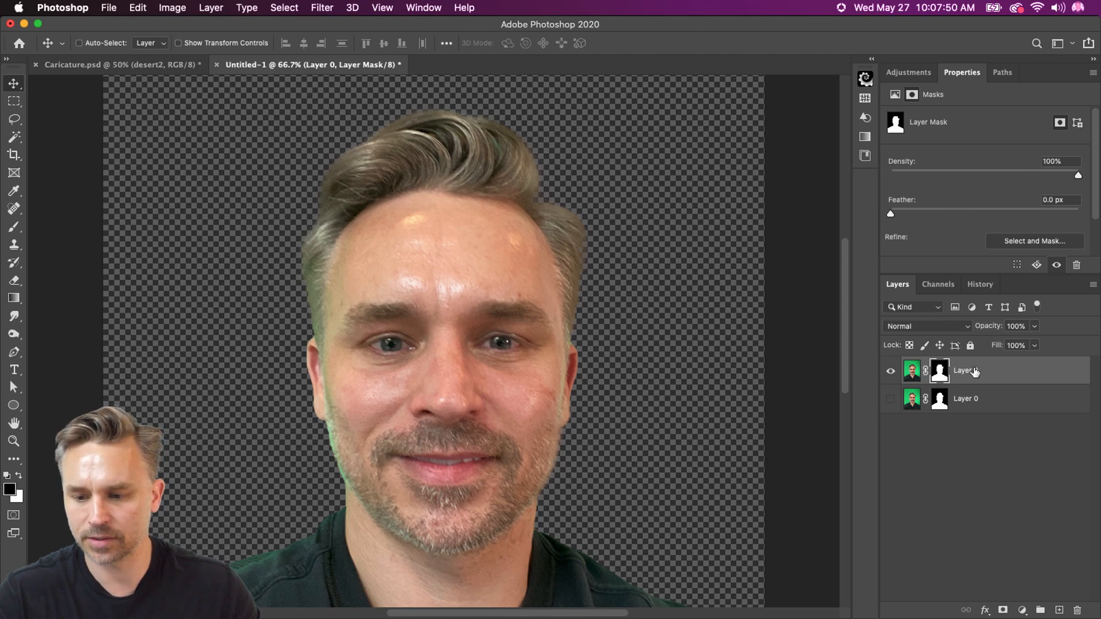
# Convert the refined cutout layer to a smart object
pyautogui.rightClick(974, 372)
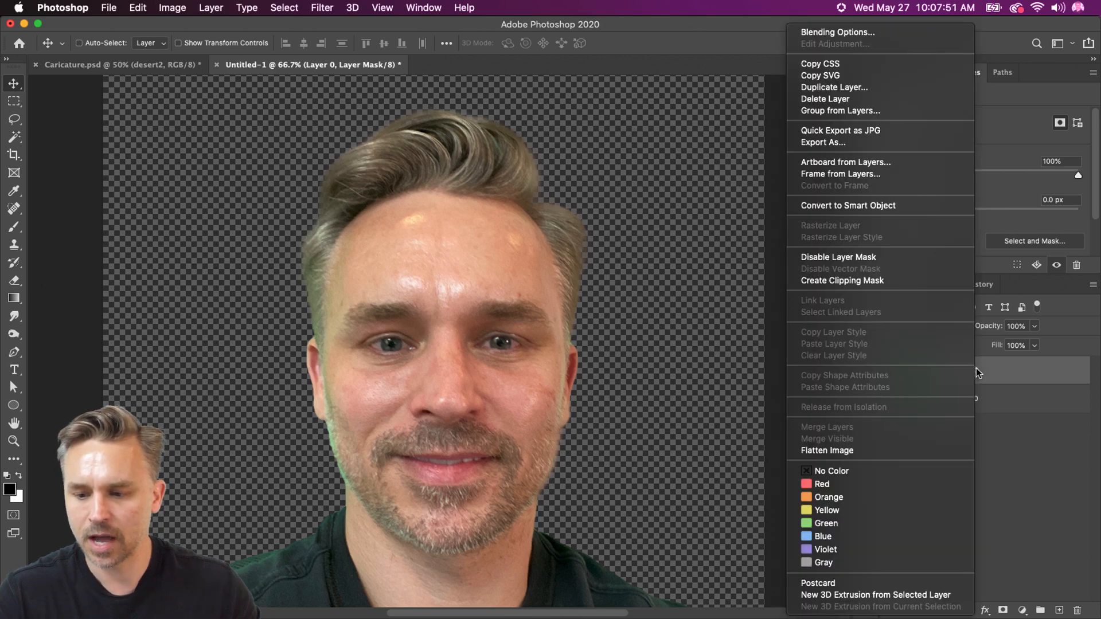
pyautogui.click(821, 207)
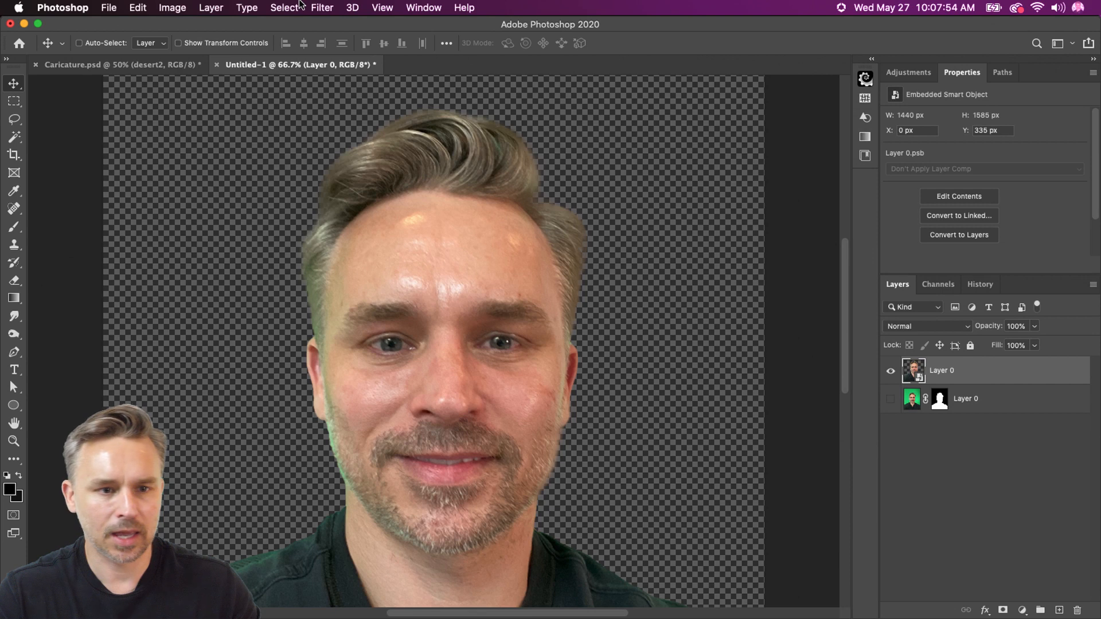
# Open the Camera Raw Filter on the cutout smart object and set Texture to -42 to smooth the face
pyautogui.click(316, 7)
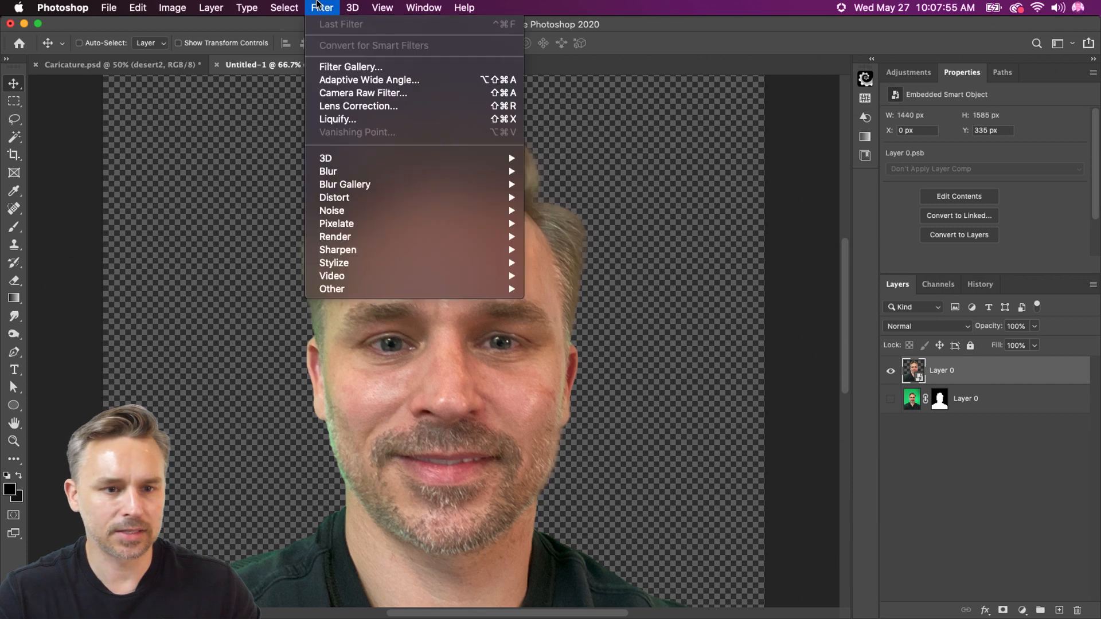
pyautogui.click(328, 95)
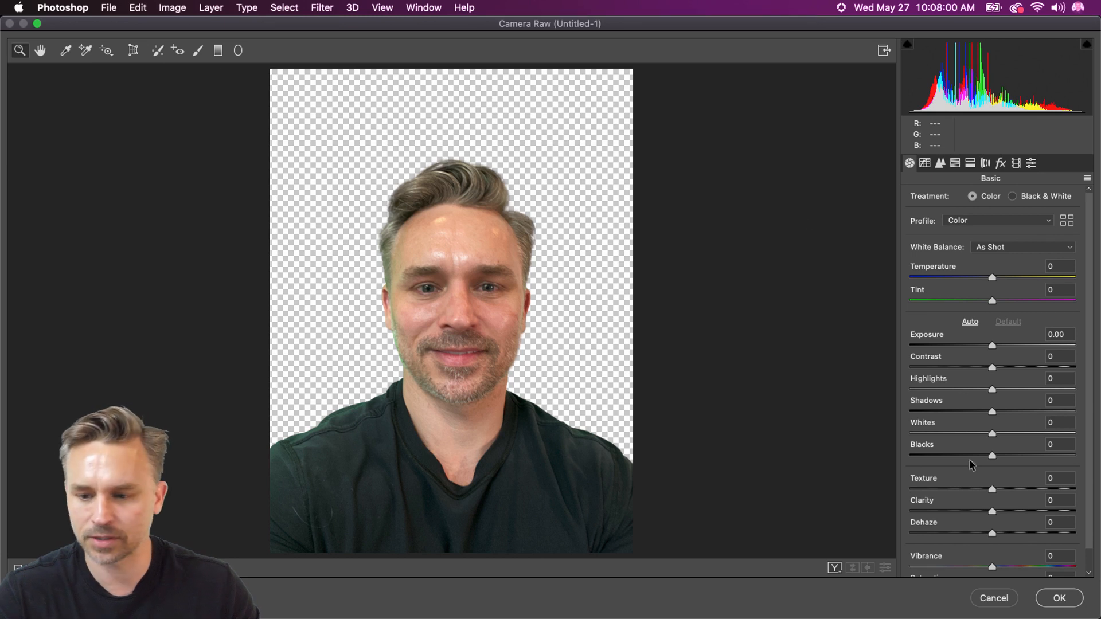
pyautogui.scroll(-1, 977, 471)
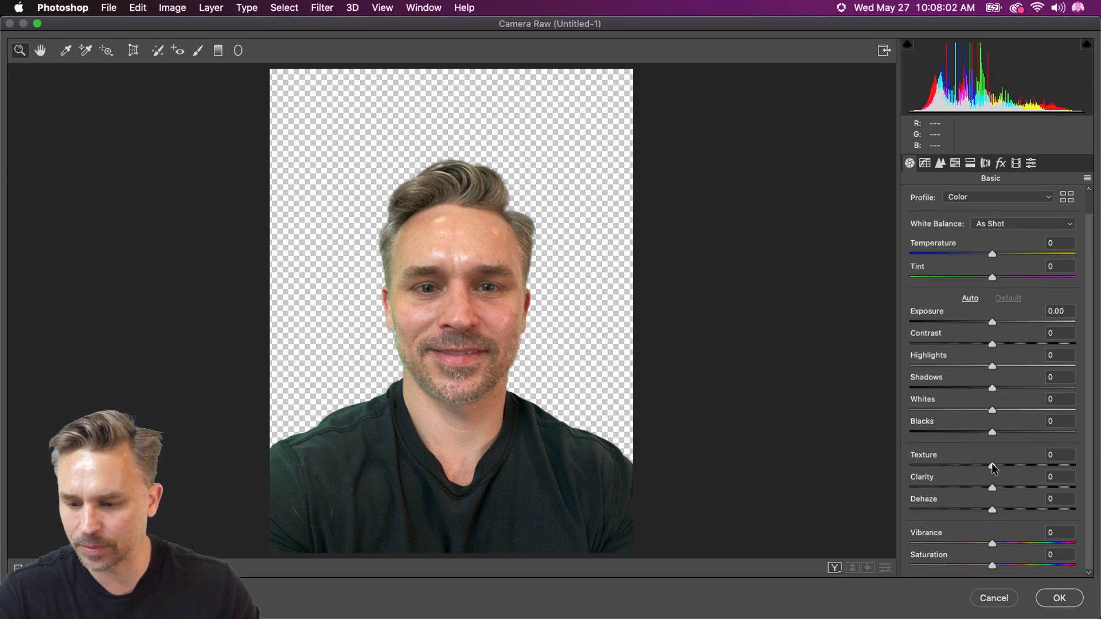
pyautogui.moveTo(992, 463); pyautogui.dragTo(966, 462)
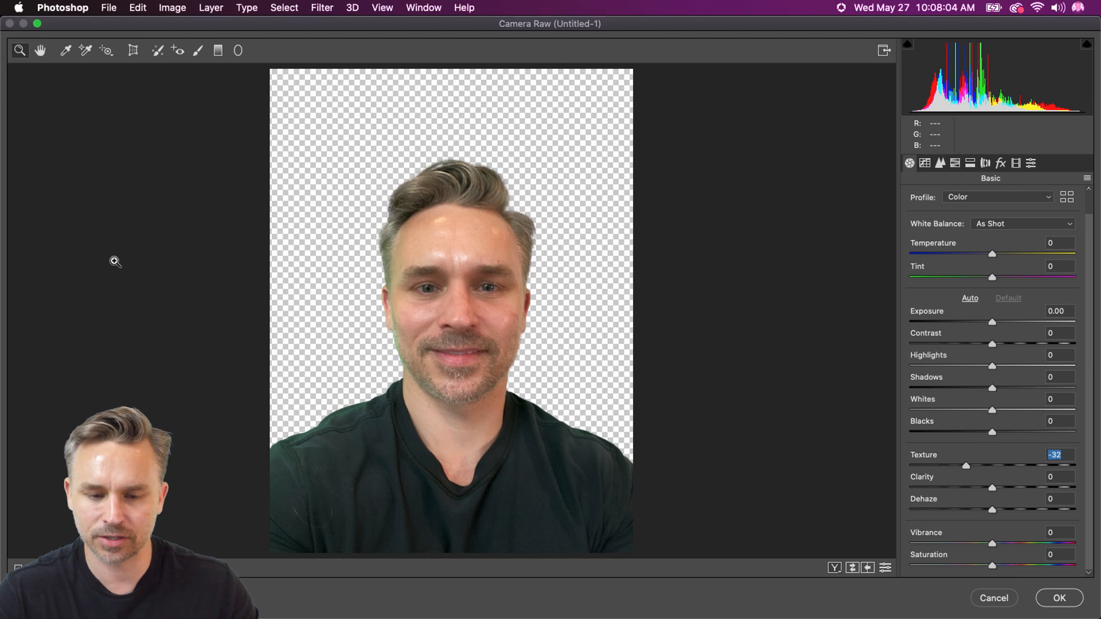
pyautogui.click(425, 270)
pyautogui.click(440, 381)
pyautogui.click(441, 381)
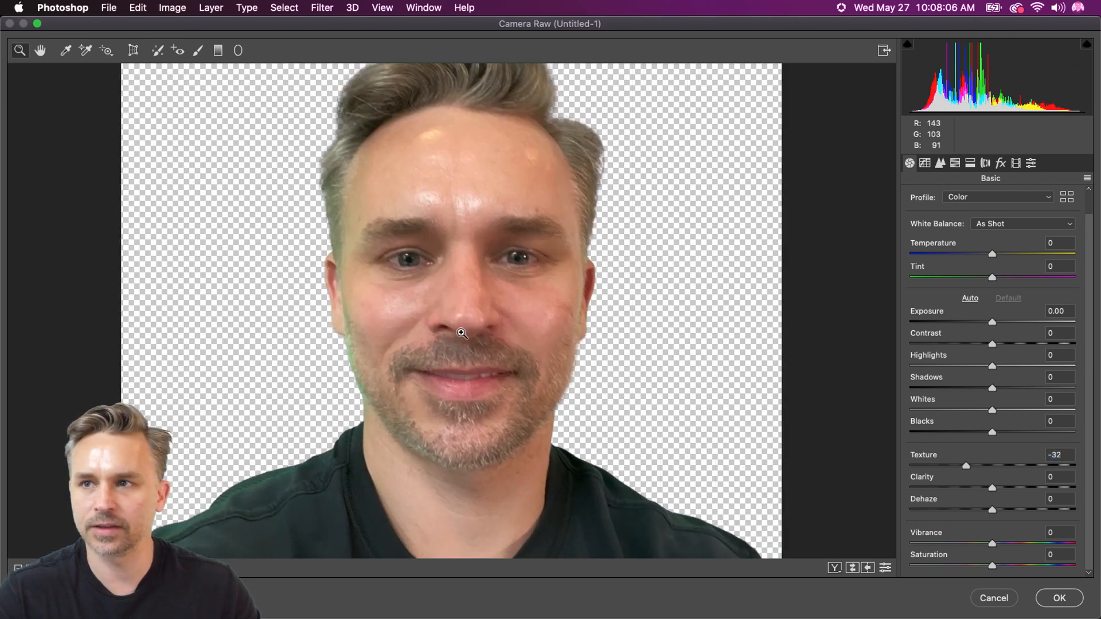
pyautogui.click(464, 307)
pyautogui.click(956, 462)
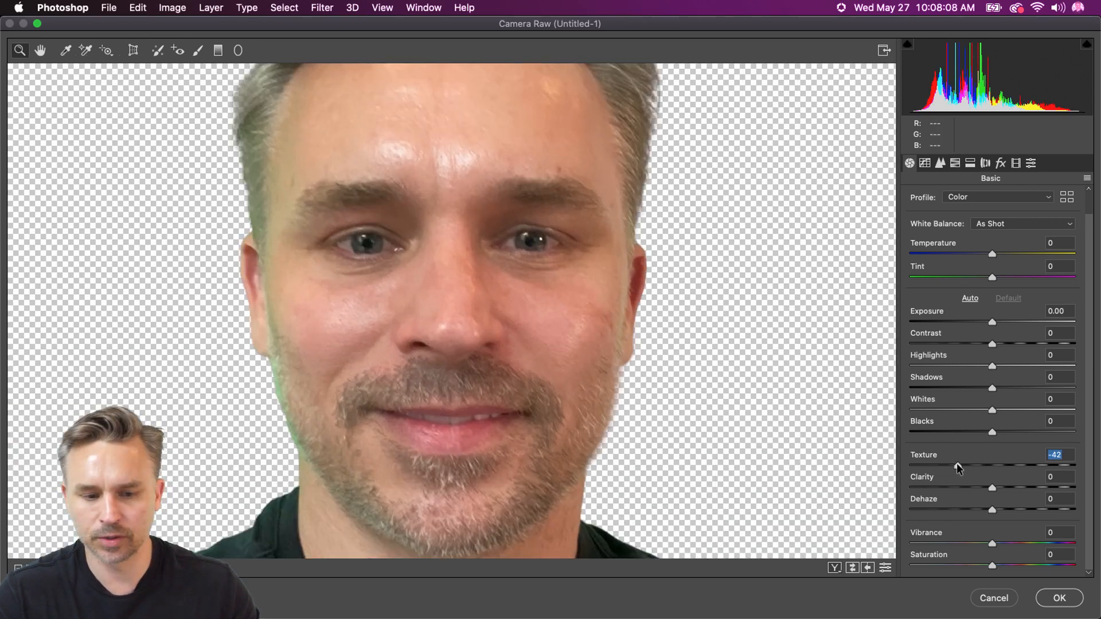
# Heal one forehead blemish above each eyebrow with Spot Removal at sizes 6 and 4, and apply the Camera Raw filter
pyautogui.click(159, 51)
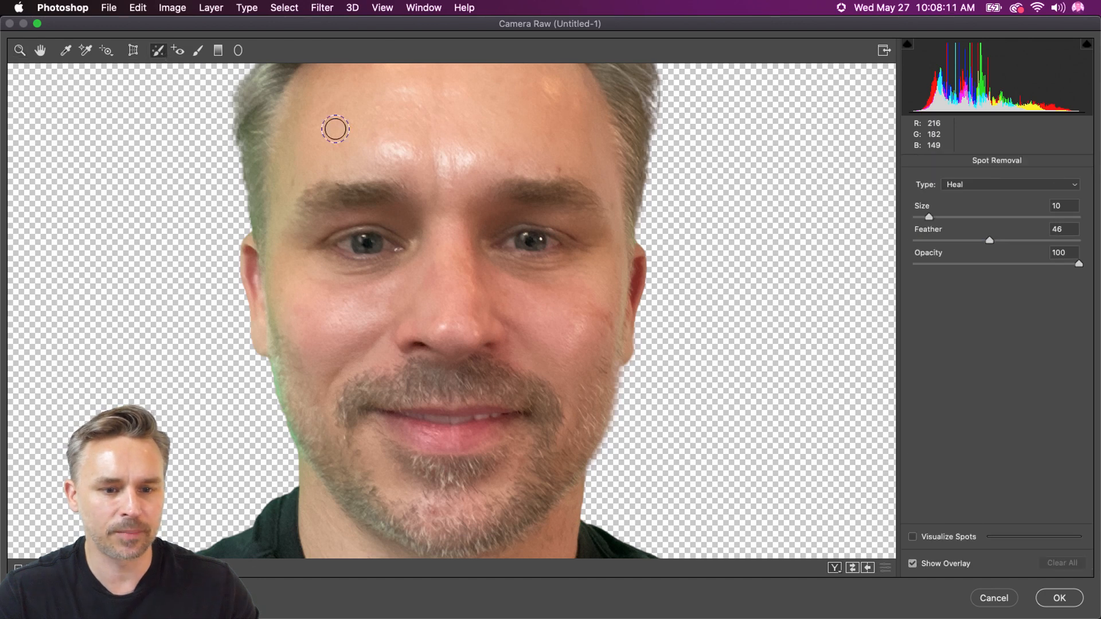
pyautogui.press('[')
pyautogui.press('[')
pyautogui.press('[')
pyautogui.click(292, 182)
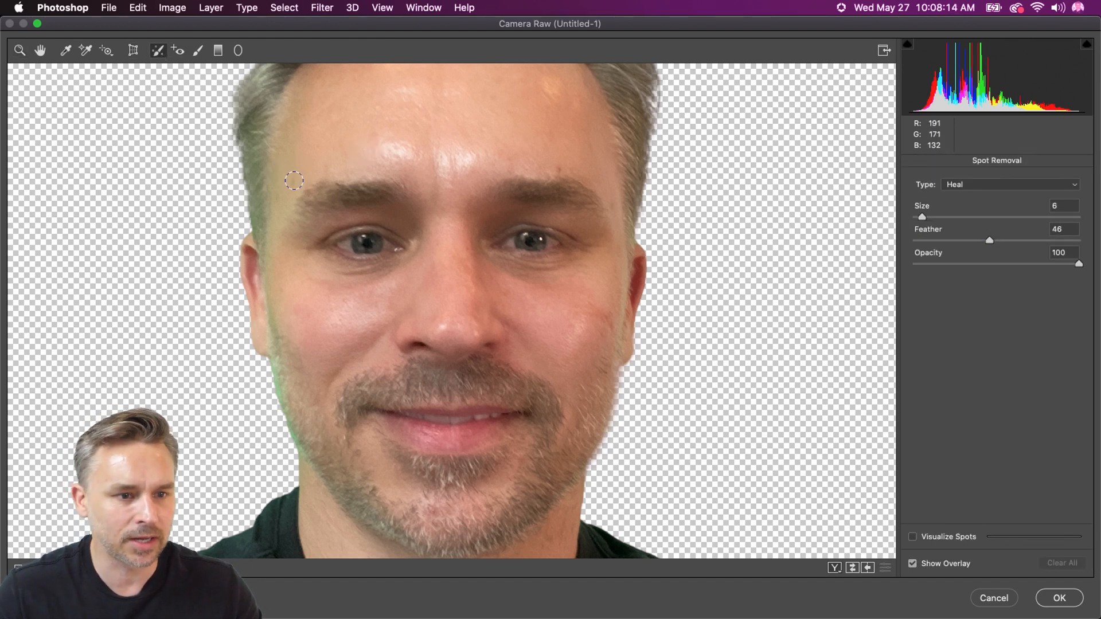
pyautogui.click(560, 168)
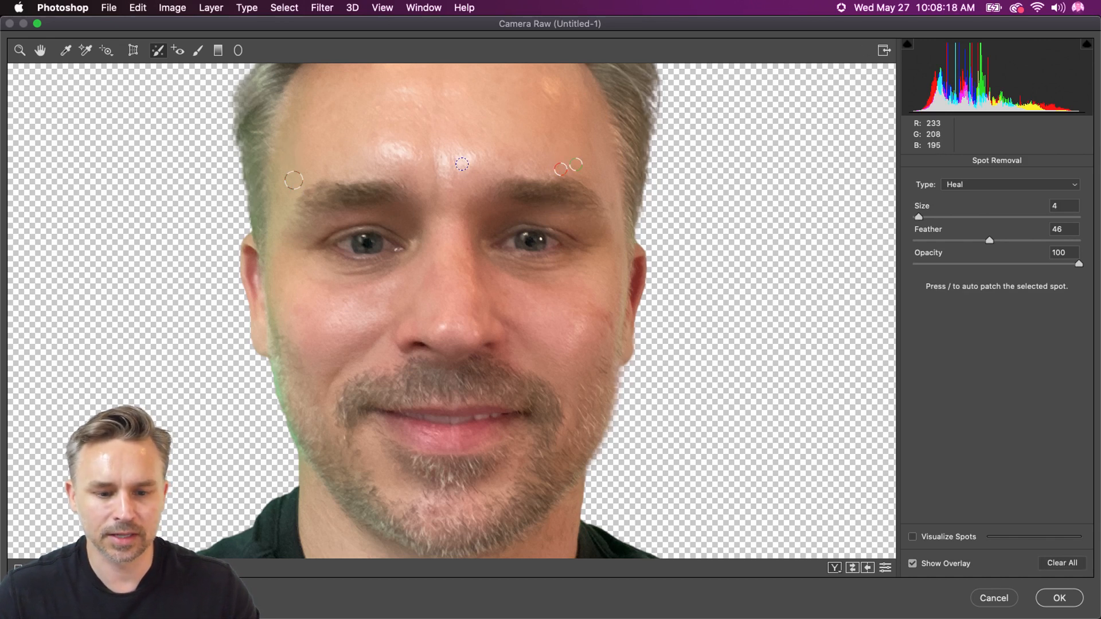
pyautogui.click(1056, 602)
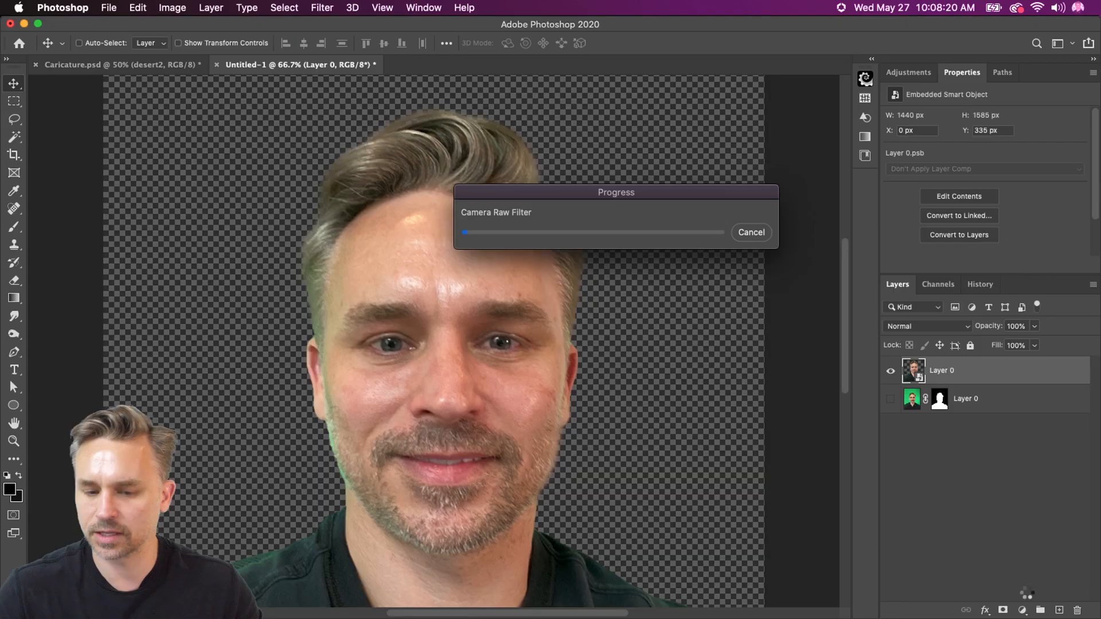
# Copy the filtered selfie smart object into Caricature.psd and place it over the jumping man in the desert1 photo
pyautogui.press('super+minus')
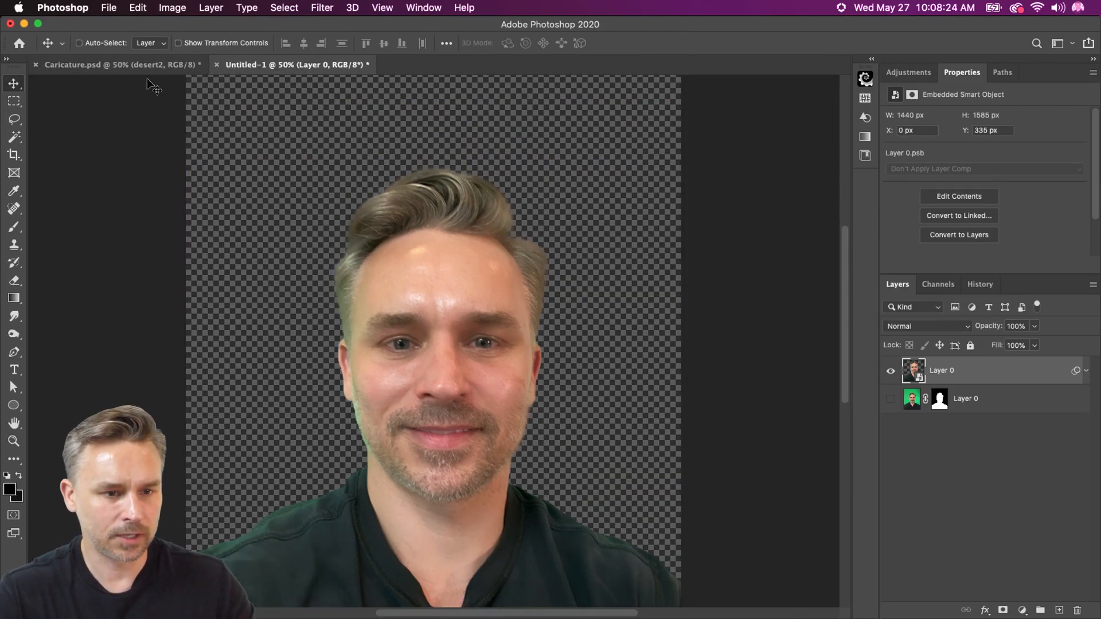
pyautogui.moveTo(949, 382); pyautogui.dragTo(116, 68)
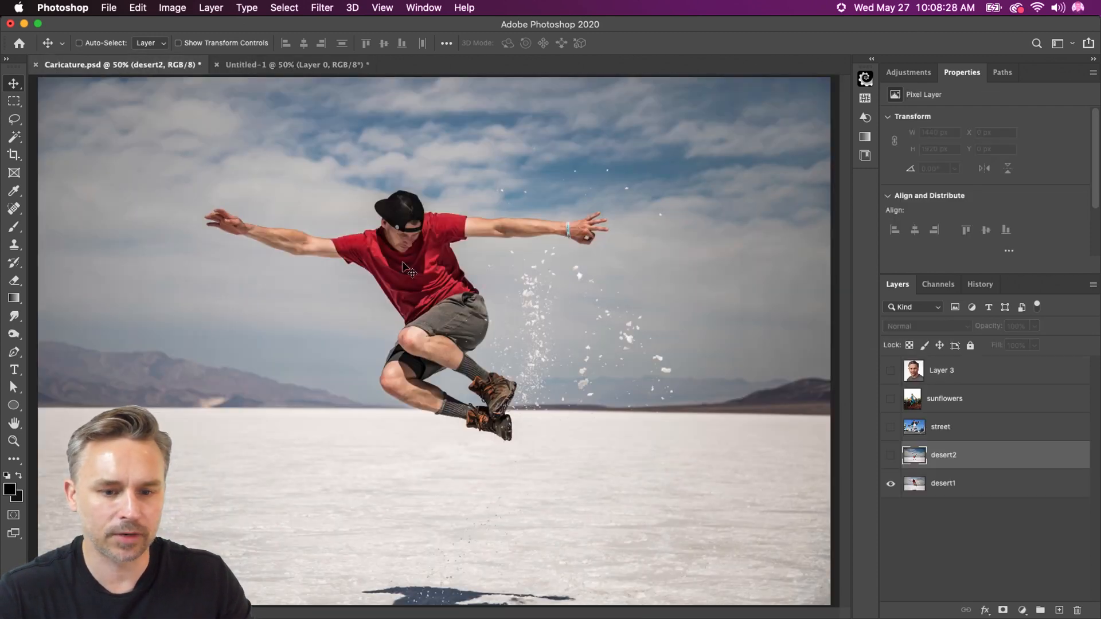
pyautogui.click(344, 65)
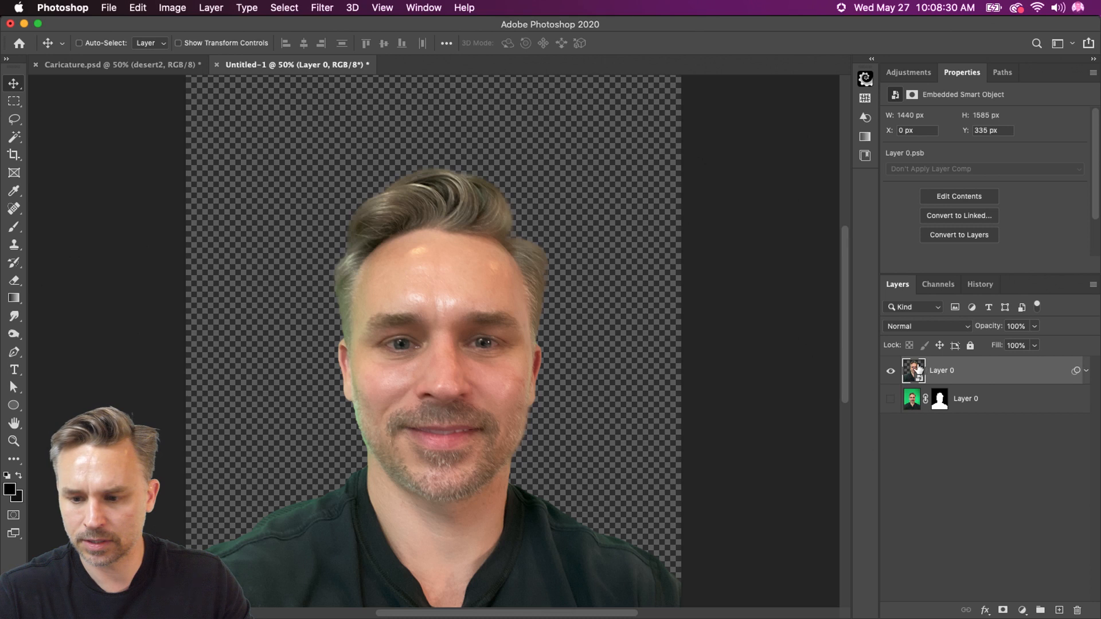
pyautogui.moveTo(917, 370); pyautogui.dragTo(478, 385)
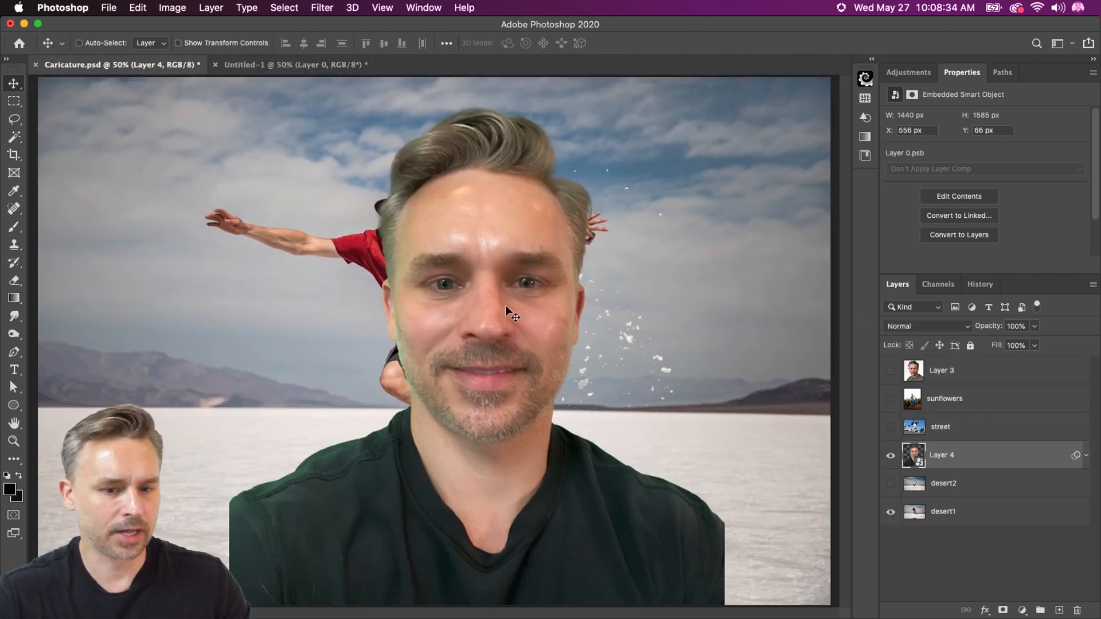
pyautogui.moveTo(505, 305); pyautogui.dragTo(462, 260)
pyautogui.moveTo(468, 306); pyautogui.dragTo(468, 306)
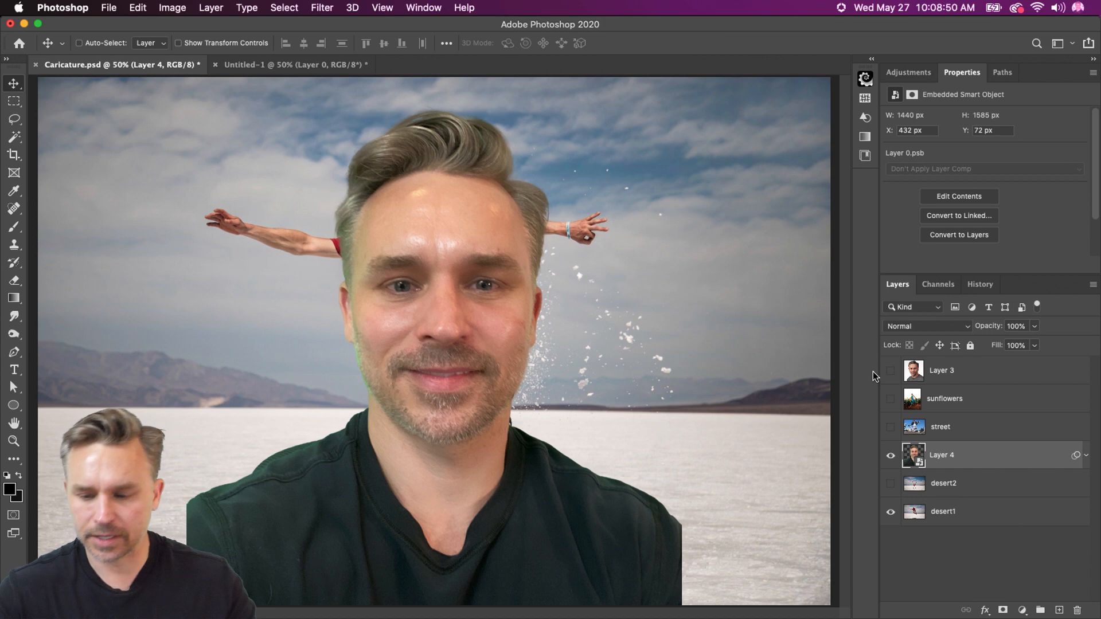
pyautogui.moveTo(508, 325); pyautogui.dragTo(496, 275)
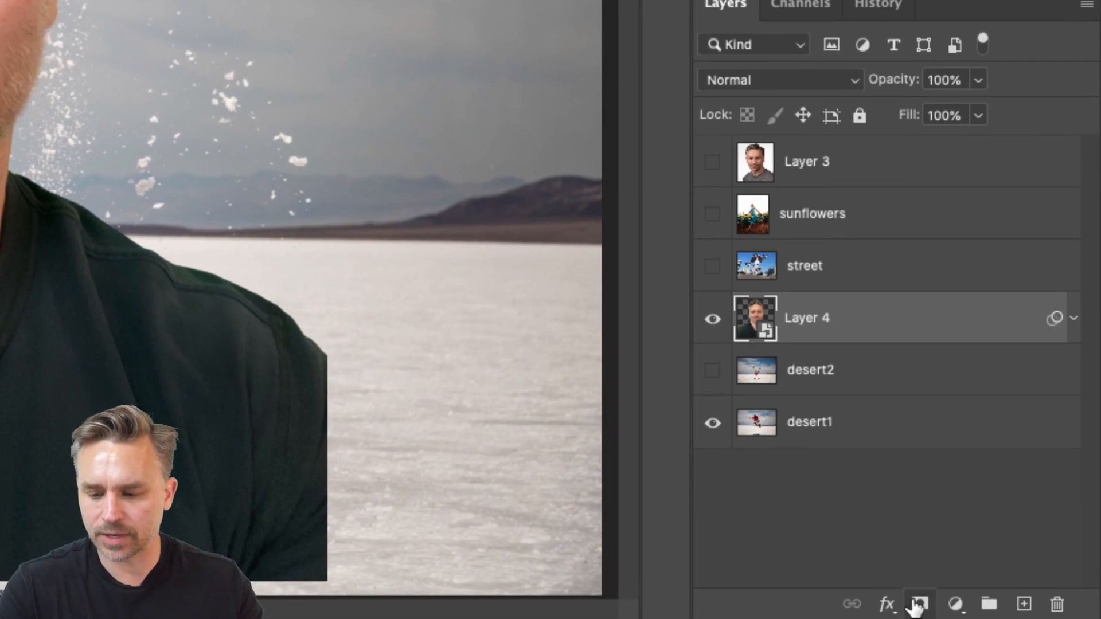
# Open the contents of the Layer 4 smart object and target the existing layer mask of its Layer 0
pyautogui.click(919, 604)
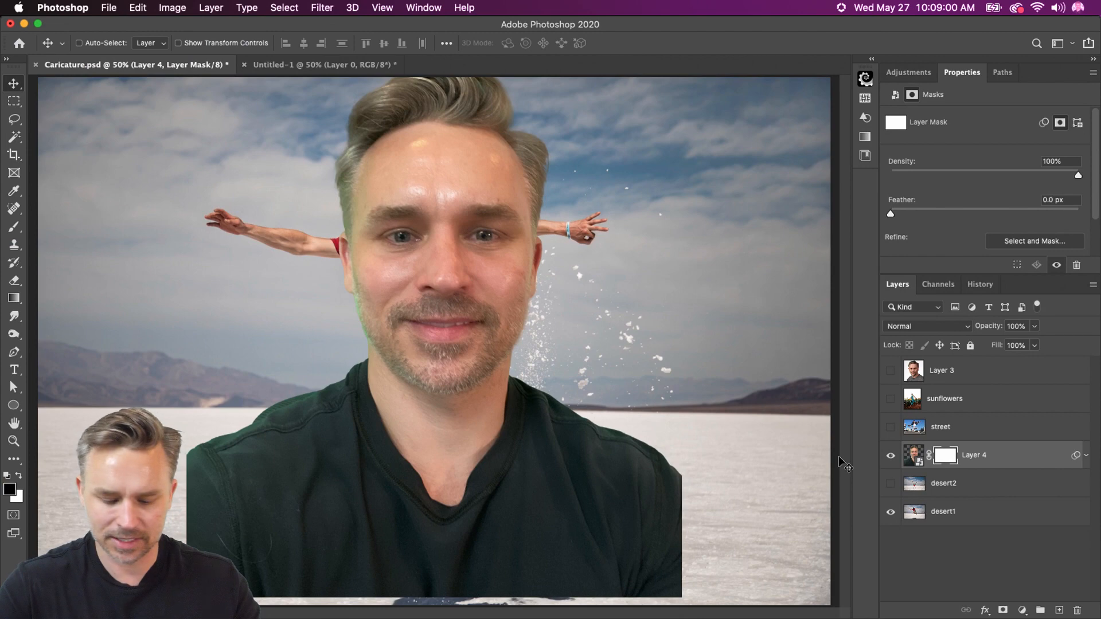
pyautogui.press('super+z')
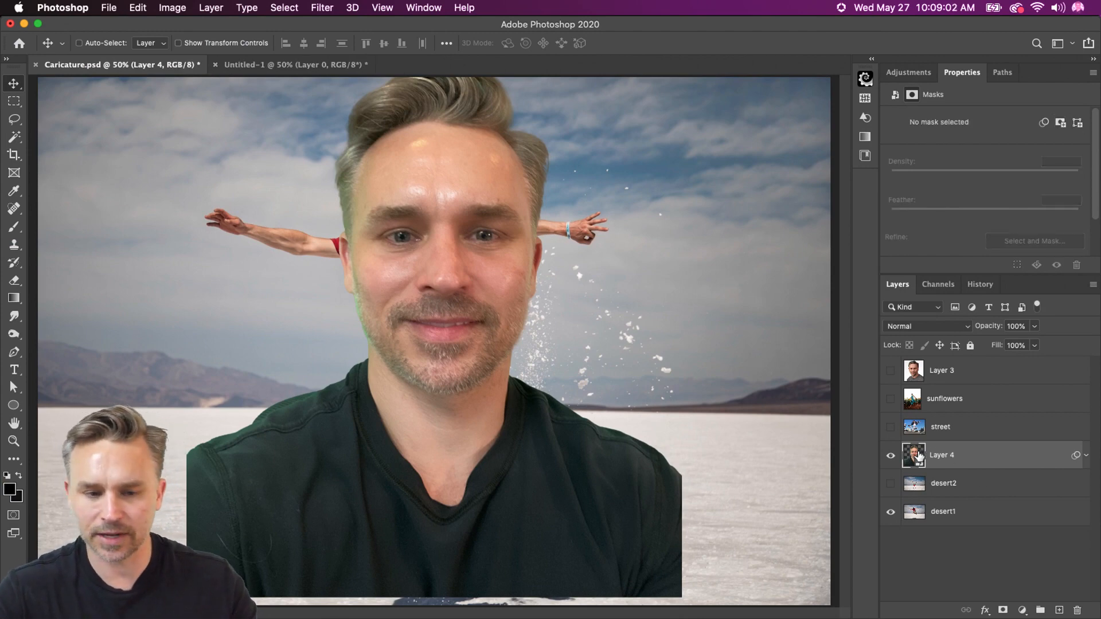
pyautogui.doubleClick(919, 456)
pyautogui.press('super+equal')
pyautogui.press('super+equal')
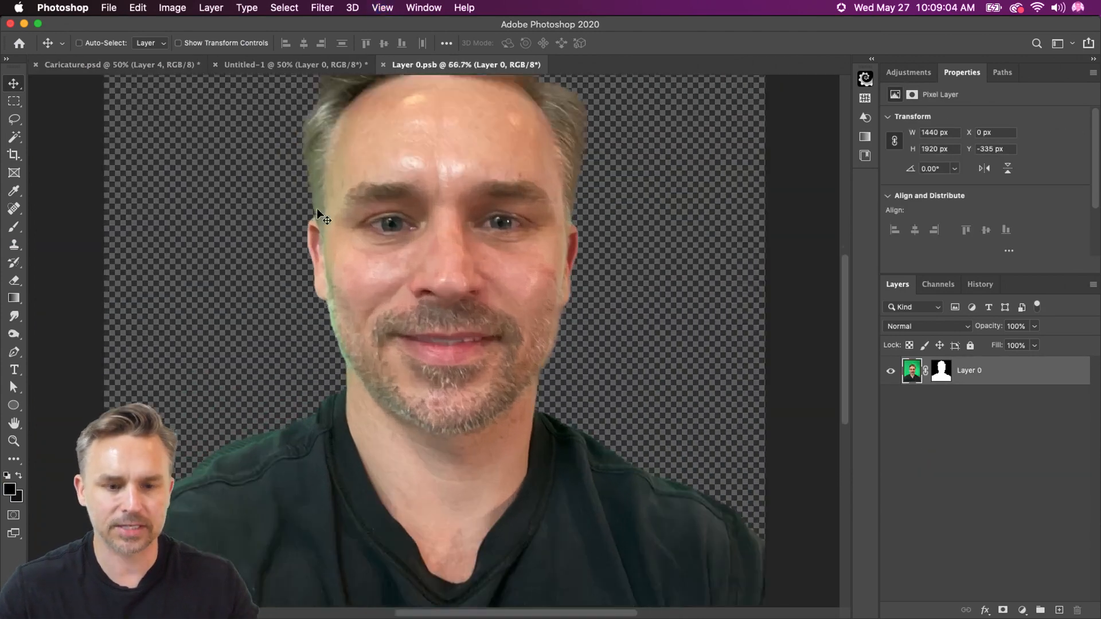
pyautogui.click(941, 370)
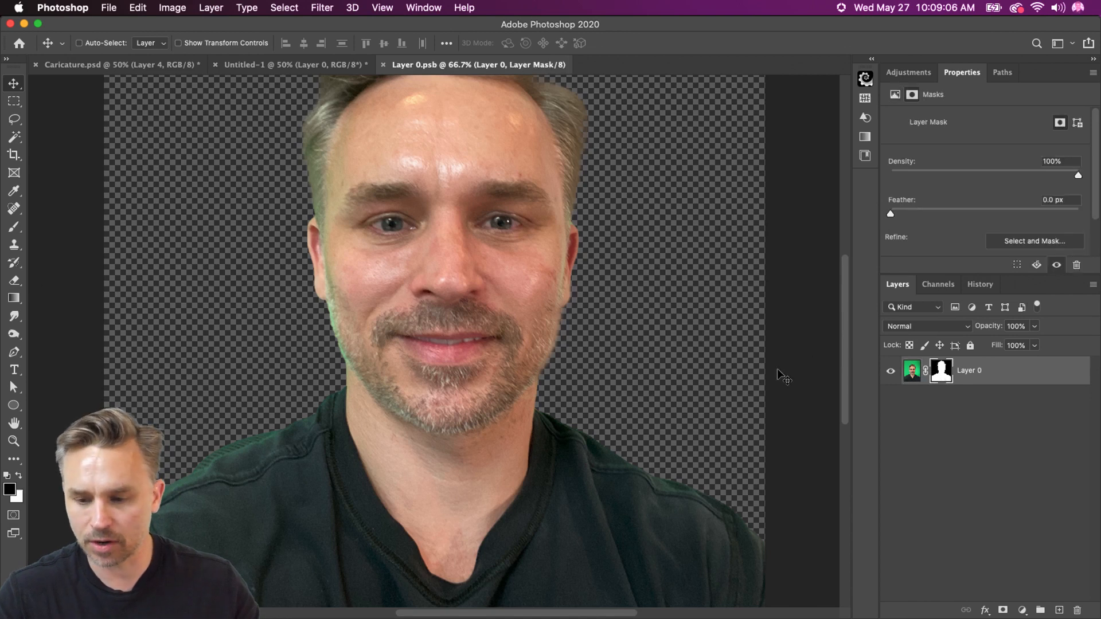
# Lasso-select everything below the jawline, following the chin and enclosing the neck, shoulders and shirt
pyautogui.moveTo(267, 344); pyautogui.dragTo(316, 267)
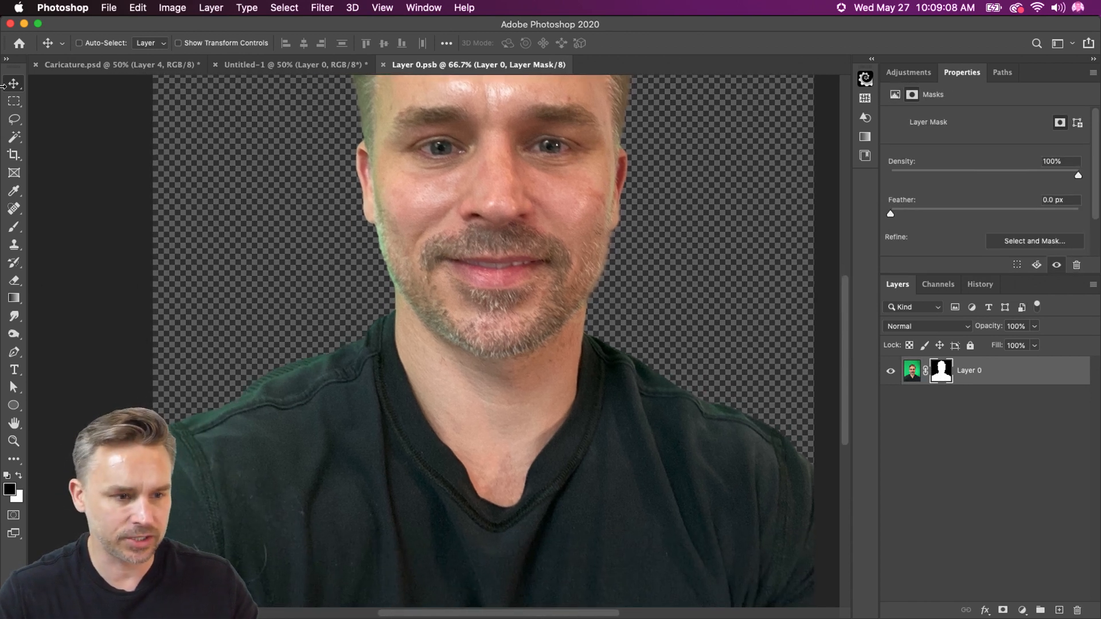
pyautogui.click(16, 119)
pyautogui.moveTo(158, 411)
pyautogui.mouseDown()
pyautogui.moveTo(367, 324)
pyautogui.moveTo(390, 287)
pyautogui.moveTo(423, 319)
pyautogui.moveTo(491, 355)
pyautogui.moveTo(551, 343)
pyautogui.moveTo(601, 295)
pyautogui.moveTo(804, 331)
pyautogui.moveTo(814, 606)
pyautogui.moveTo(252, 589)
pyautogui.mouseUp()
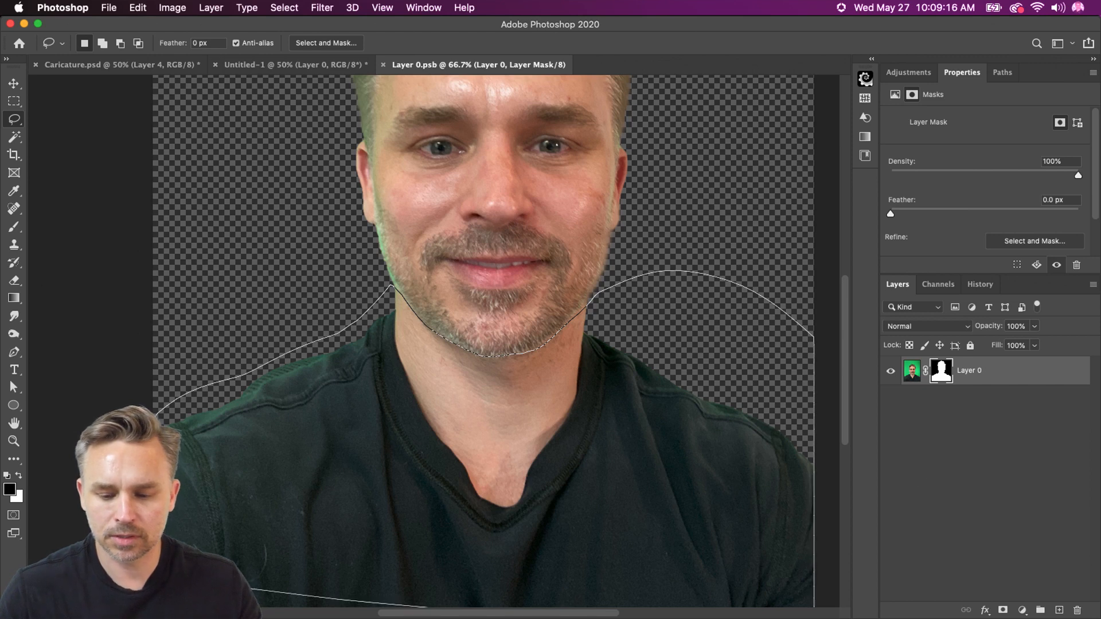
pyautogui.moveTo(5, 536); pyautogui.dragTo(11, 513)
pyautogui.scroll(-5, 106, 373)
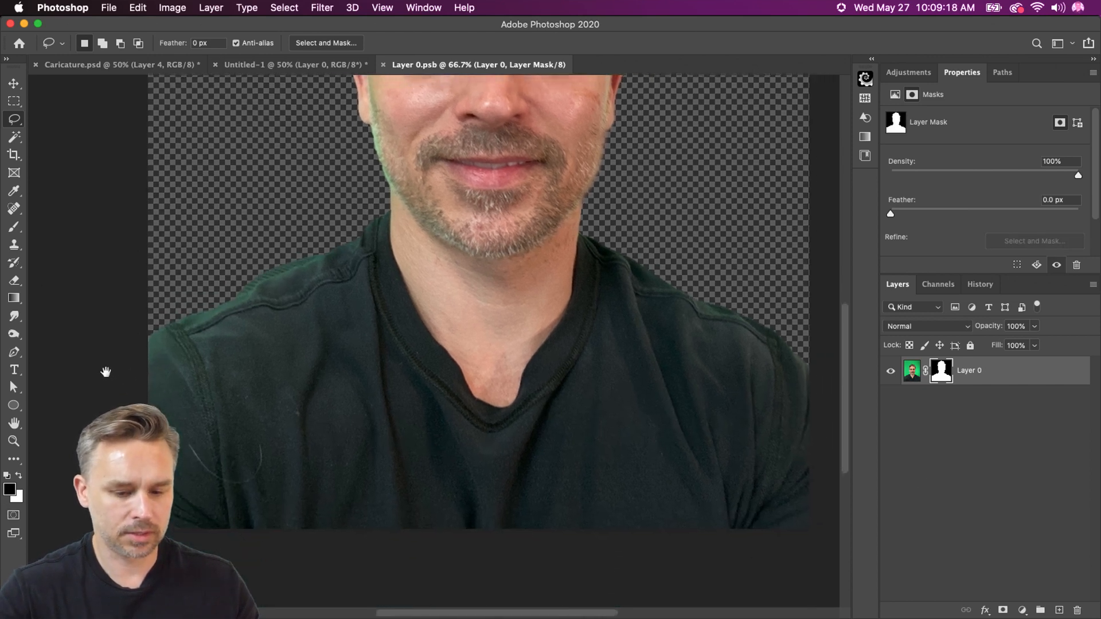
pyautogui.click(14, 101)
pyautogui.moveTo(86, 467); pyautogui.dragTo(1063, 617)
pyautogui.press('super+0')
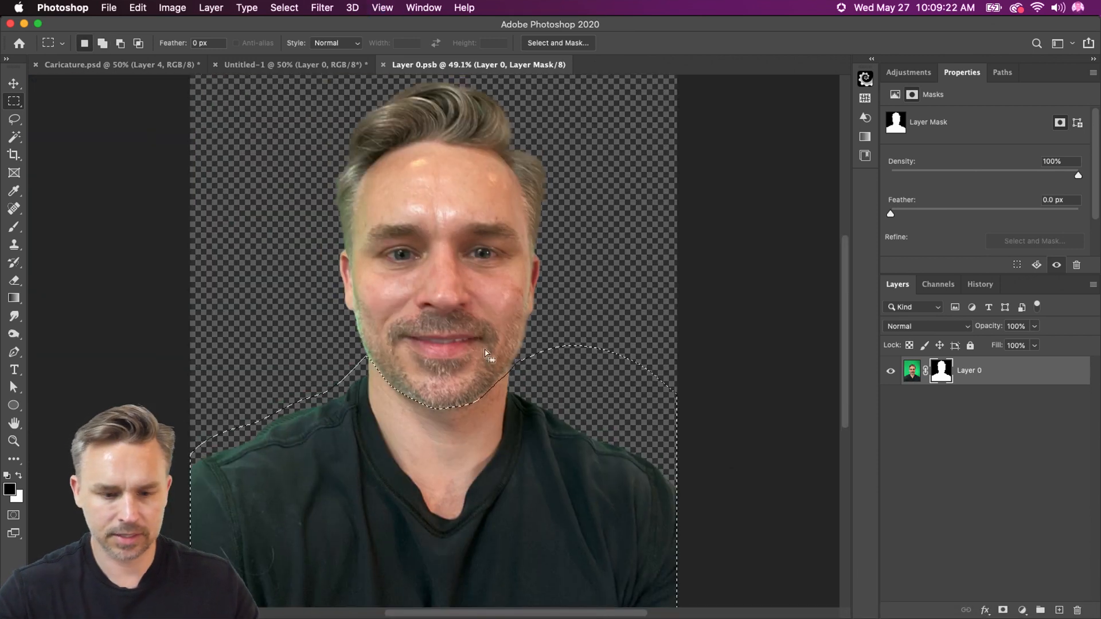
# Fill the mask selection with the black foreground color at 100%, deselect, and save and close the smart object contents
pyautogui.hotkey('shift', 'BackSpace')
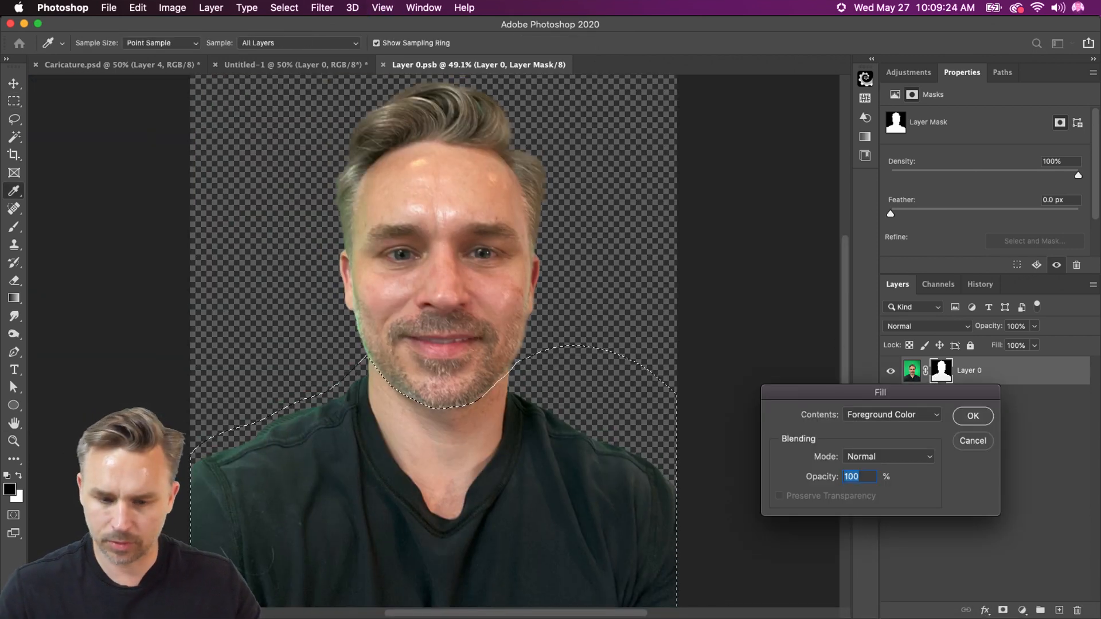
pyautogui.press('Return')
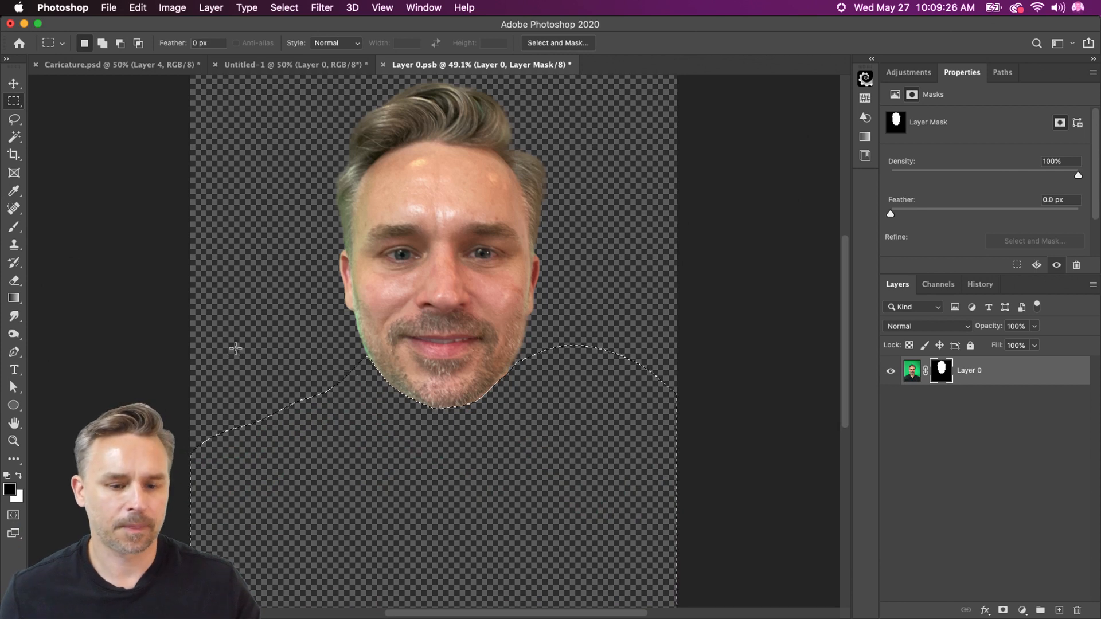
pyautogui.click(240, 362)
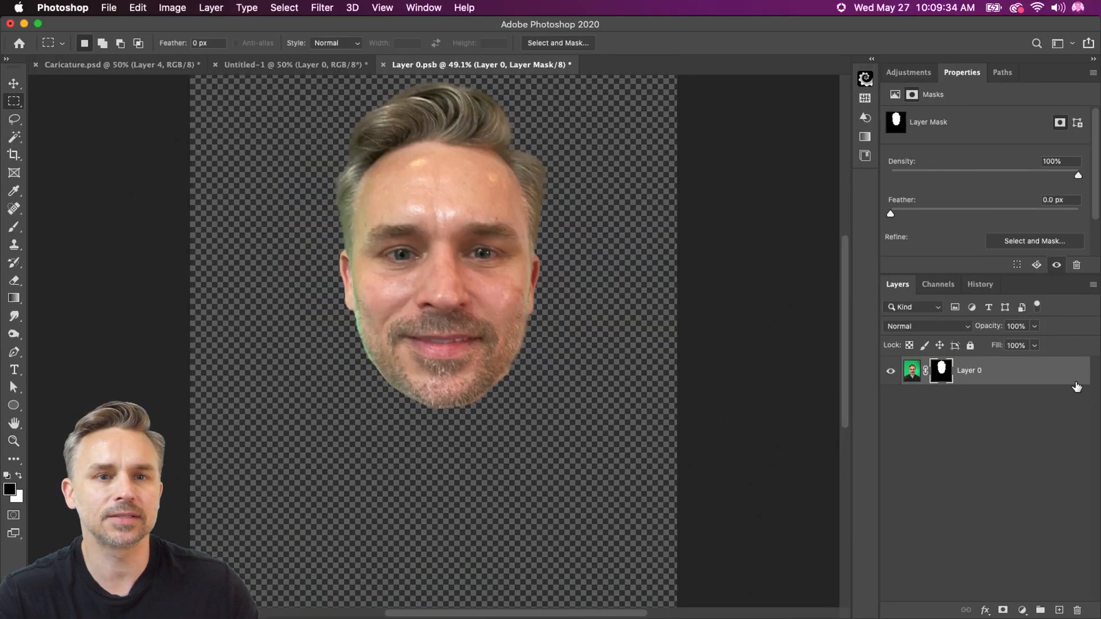
pyautogui.press('super+s')
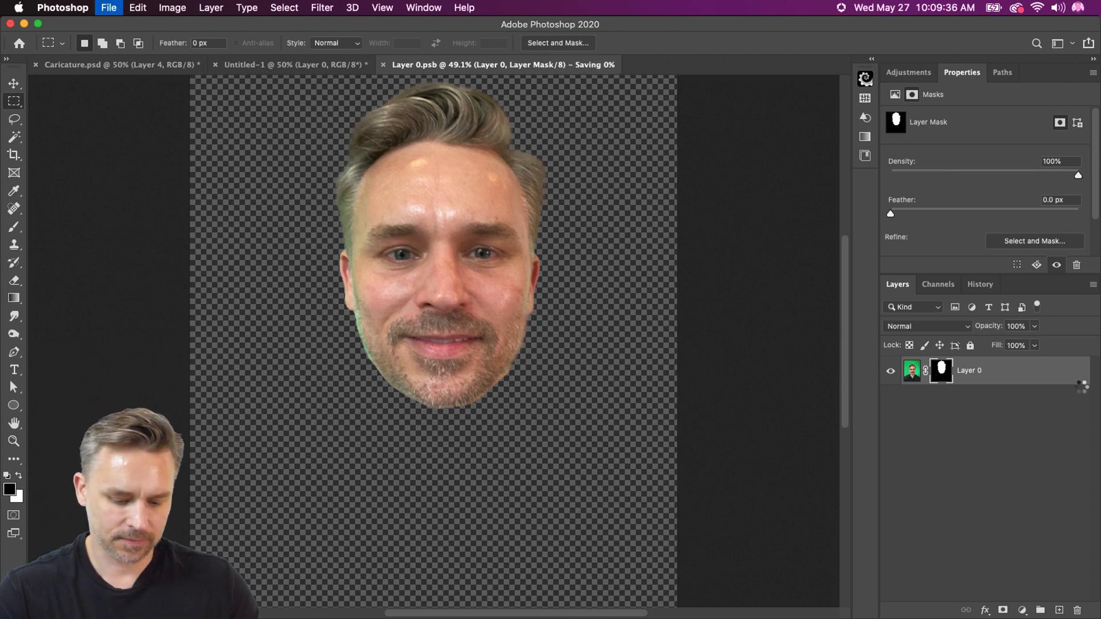
pyautogui.press('super+w')
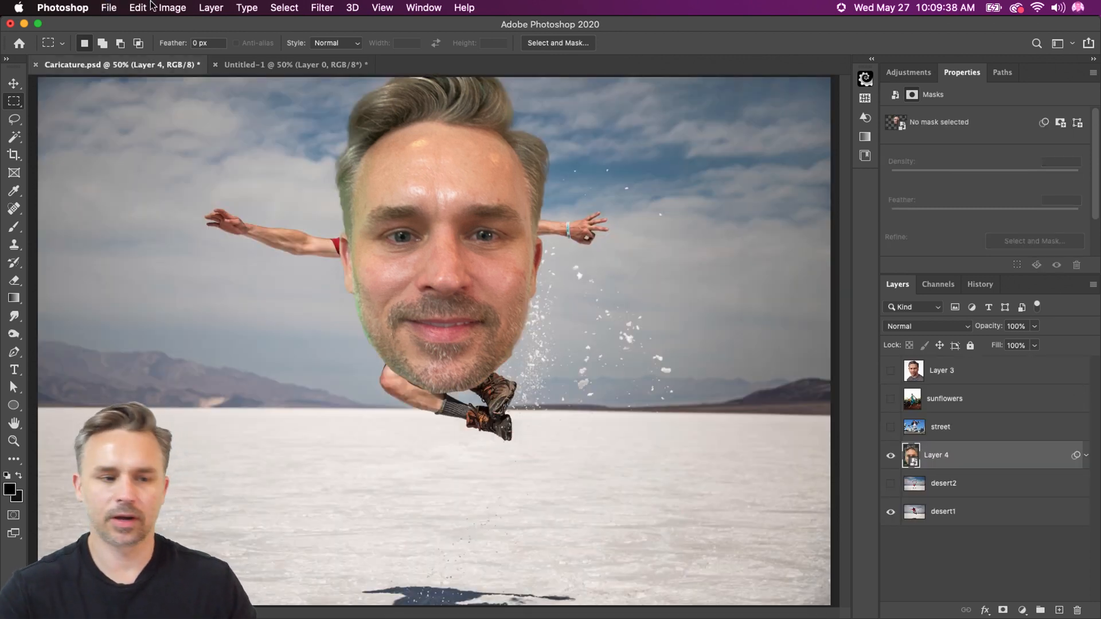
# Show the Layer 3 portrait and arrange it beside the cut-out head, at about X 1173 px and X 303 px respectively
pyautogui.click(15, 84)
pyautogui.moveTo(457, 254); pyautogui.dragTo(441, 373)
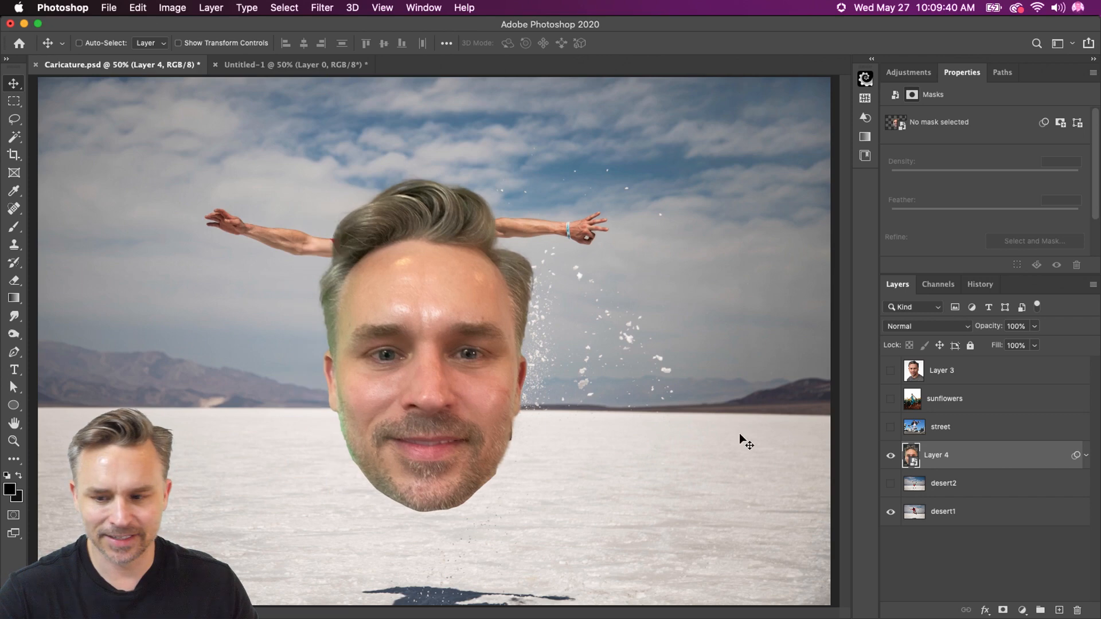
pyautogui.click(889, 375)
pyautogui.click(963, 371)
pyautogui.moveTo(305, 281); pyautogui.dragTo(542, 322)
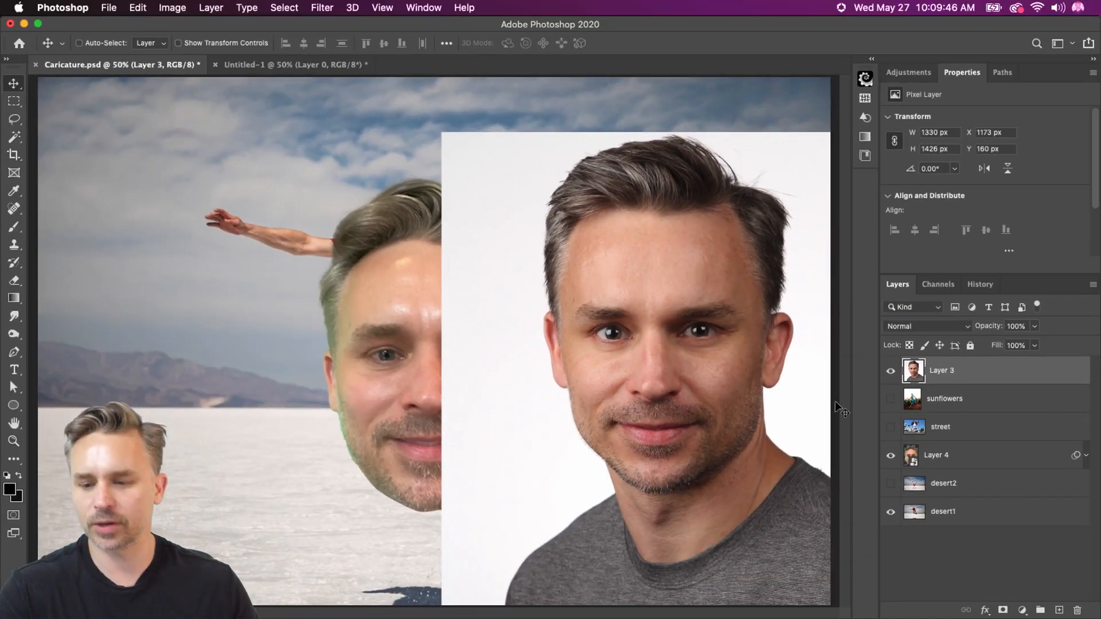
pyautogui.click(938, 457)
pyautogui.moveTo(339, 285); pyautogui.dragTo(178, 280)
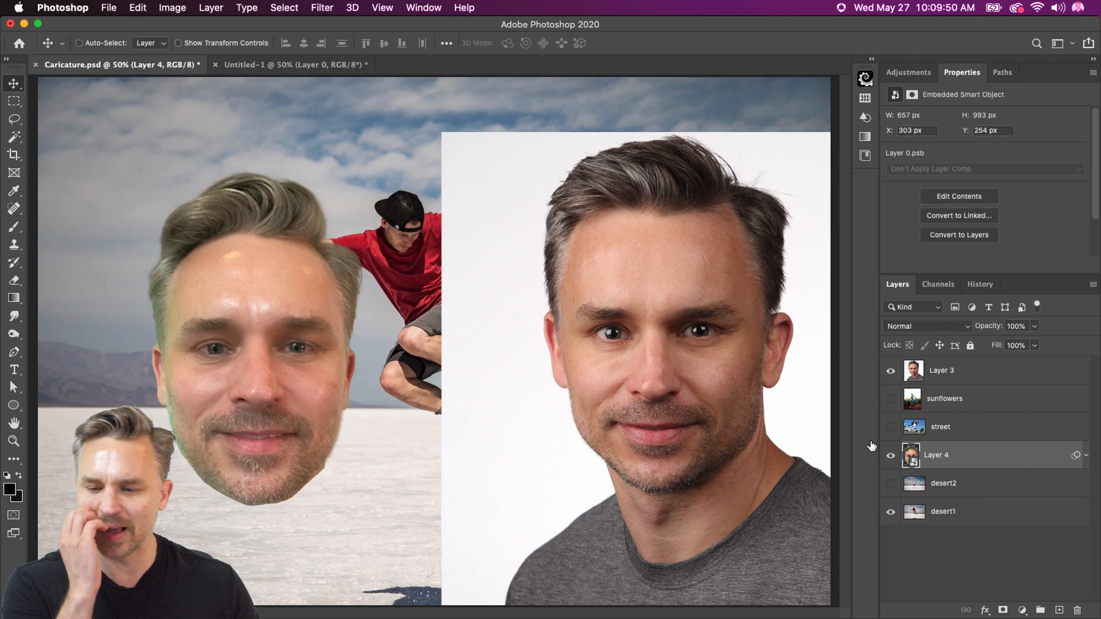
# With Layer 4 hidden, remove the background of the Layer 3 portrait and move the cut-out over the jumping man
pyautogui.click(890, 371)
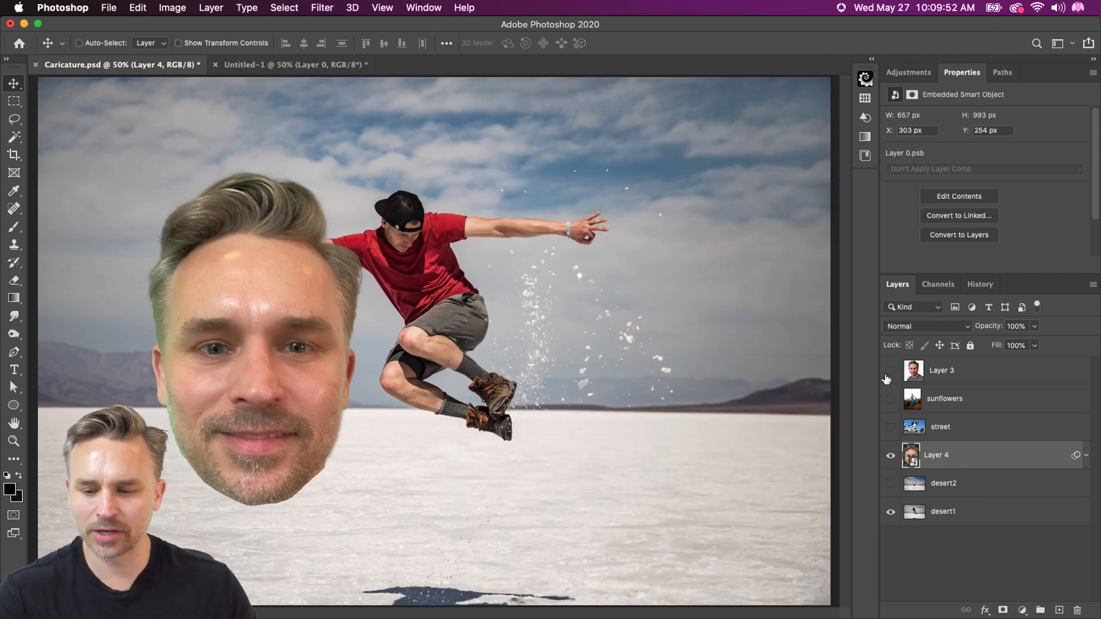
pyautogui.click(889, 371)
pyautogui.click(890, 455)
pyautogui.click(942, 378)
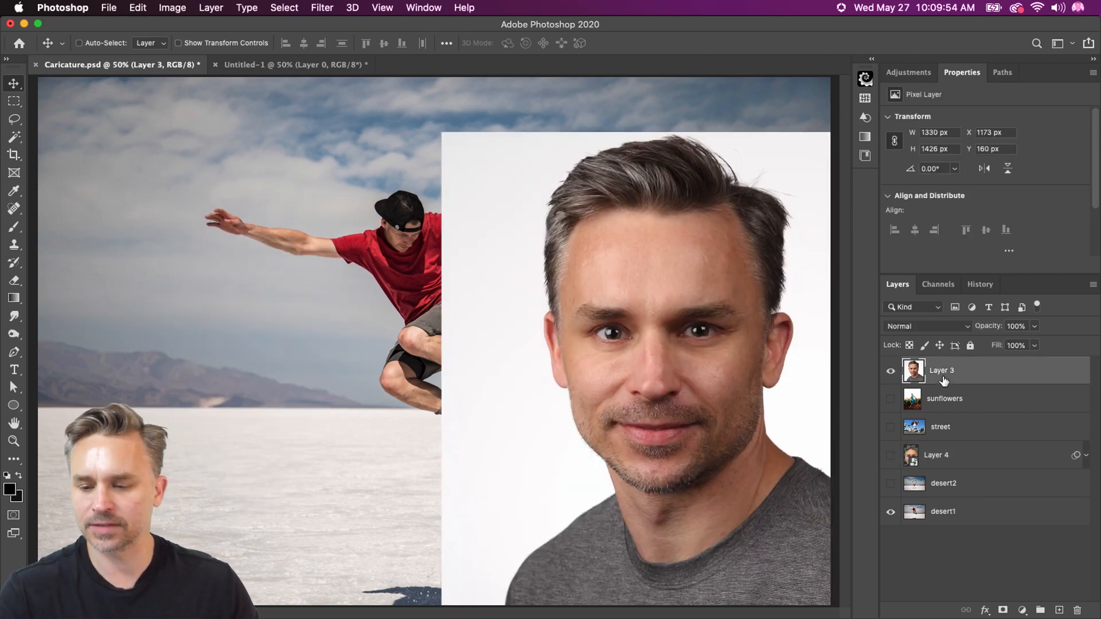
pyautogui.scroll(-3, 961, 141)
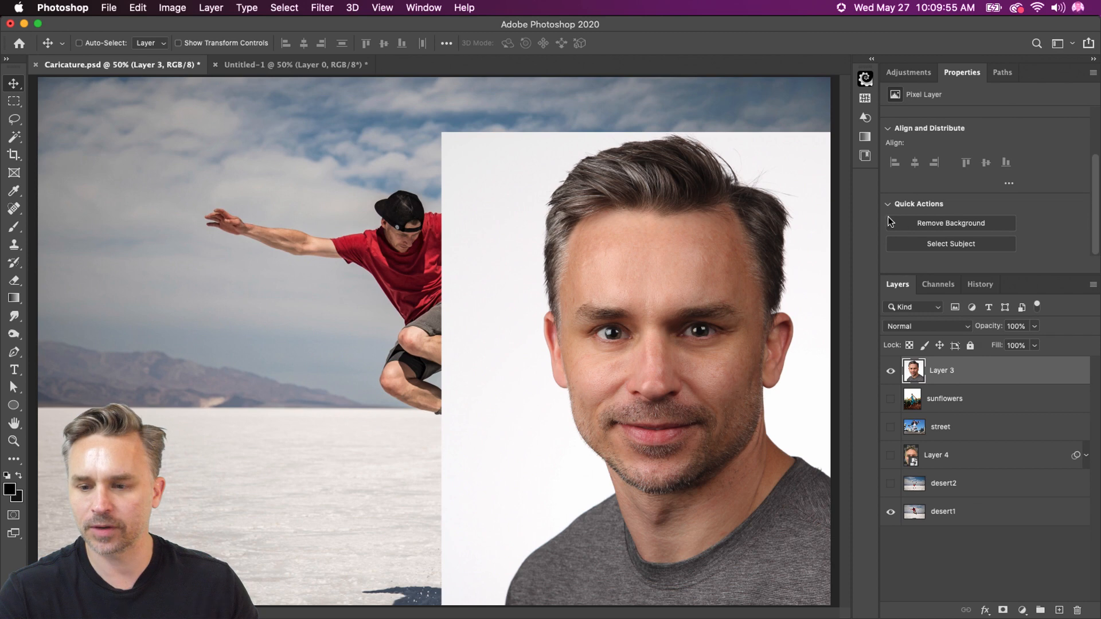
pyautogui.click(928, 223)
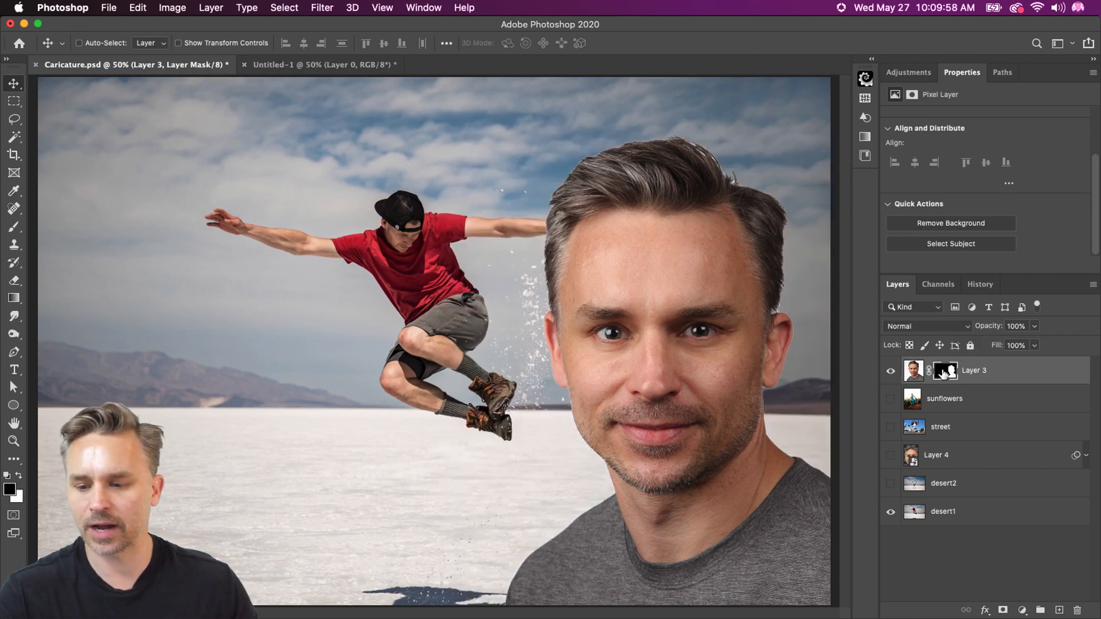
pyautogui.click(941, 375)
pyautogui.moveTo(571, 356); pyautogui.dragTo(377, 273)
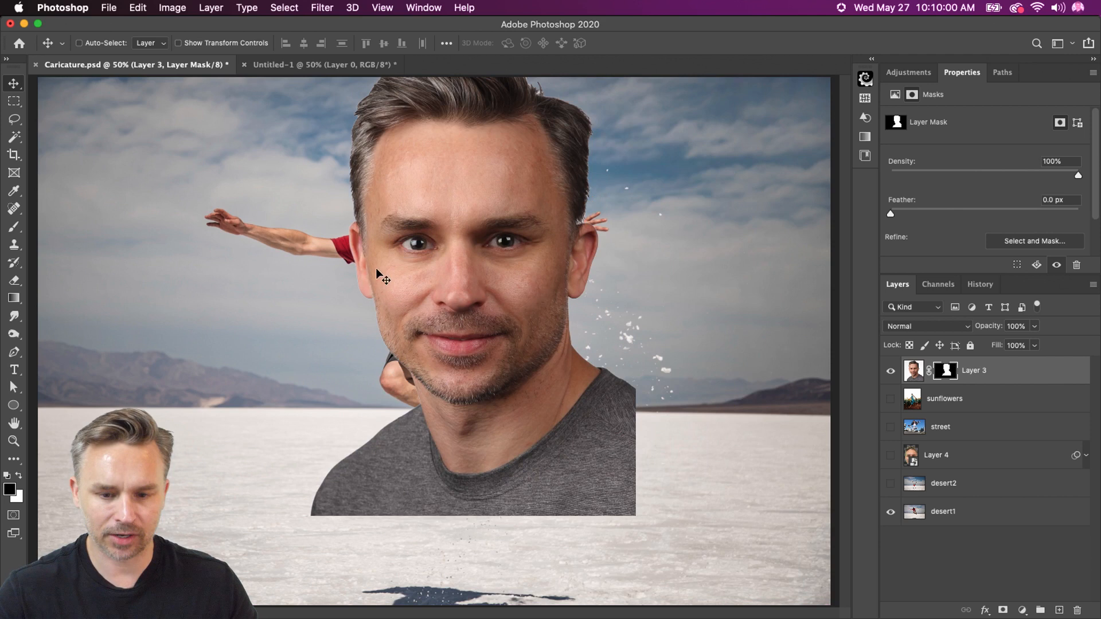
# Paint black on Layer 3's mask with a Hard Round brush of about 200 px to hide the neck, shoulders and shirt below the jaw
pyautogui.press('b')
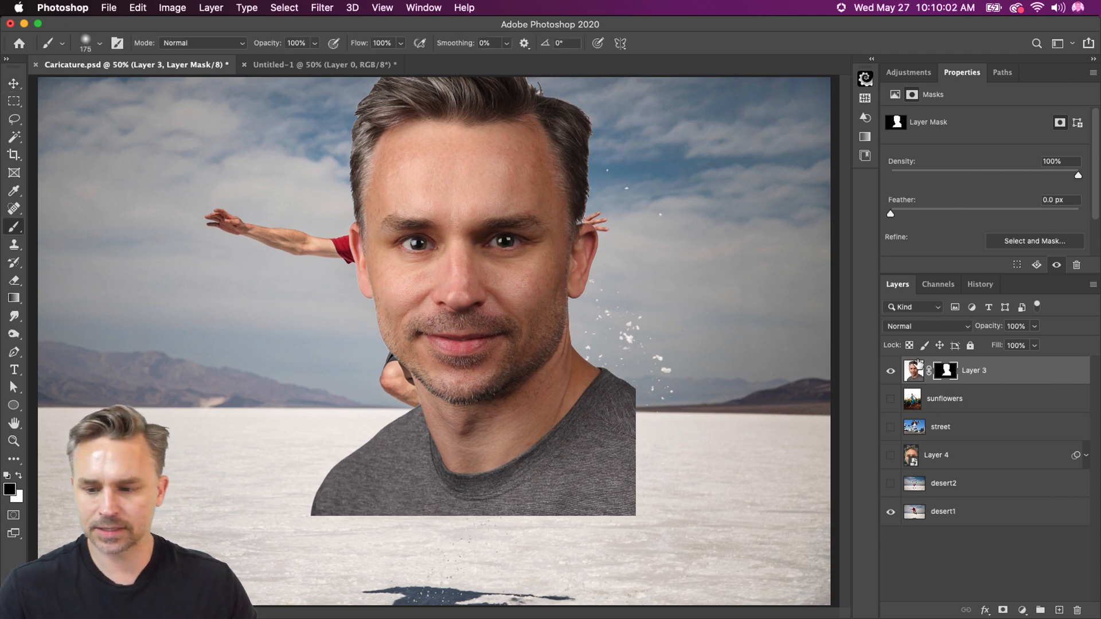
pyautogui.press(']')
pyautogui.press(']')
pyautogui.press(']')
pyautogui.press(']')
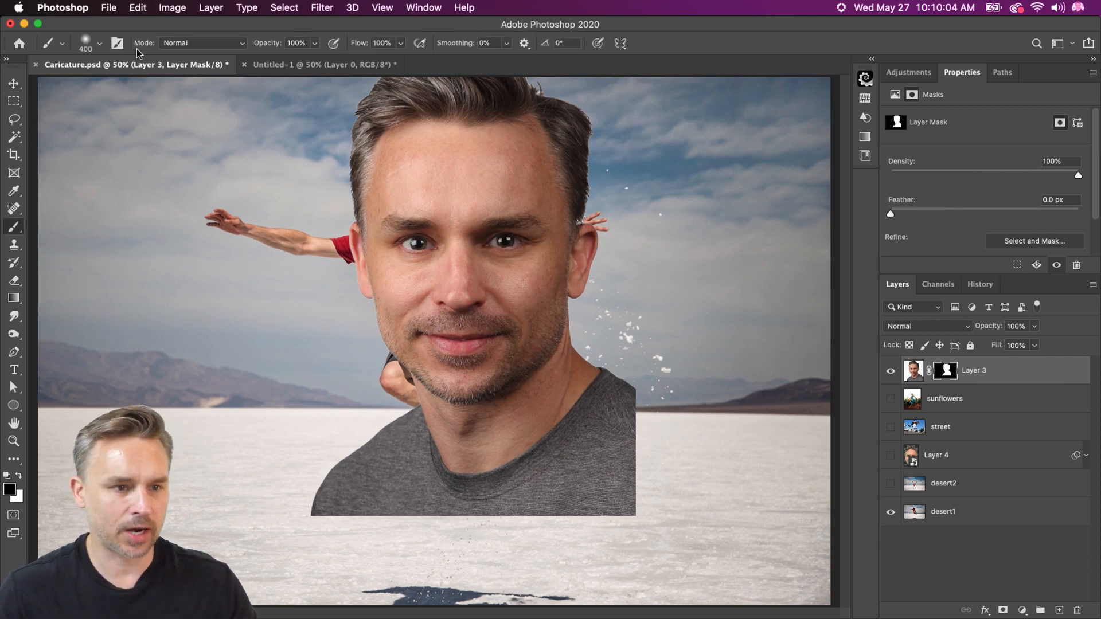
pyautogui.moveTo(288, 501)
pyautogui.mouseDown()
pyautogui.moveTo(306, 474)
pyautogui.moveTo(558, 568)
pyautogui.moveTo(324, 502)
pyautogui.mouseUp()
pyautogui.press('[')
pyautogui.press('[')
pyautogui.press('[')
pyautogui.click(99, 44)
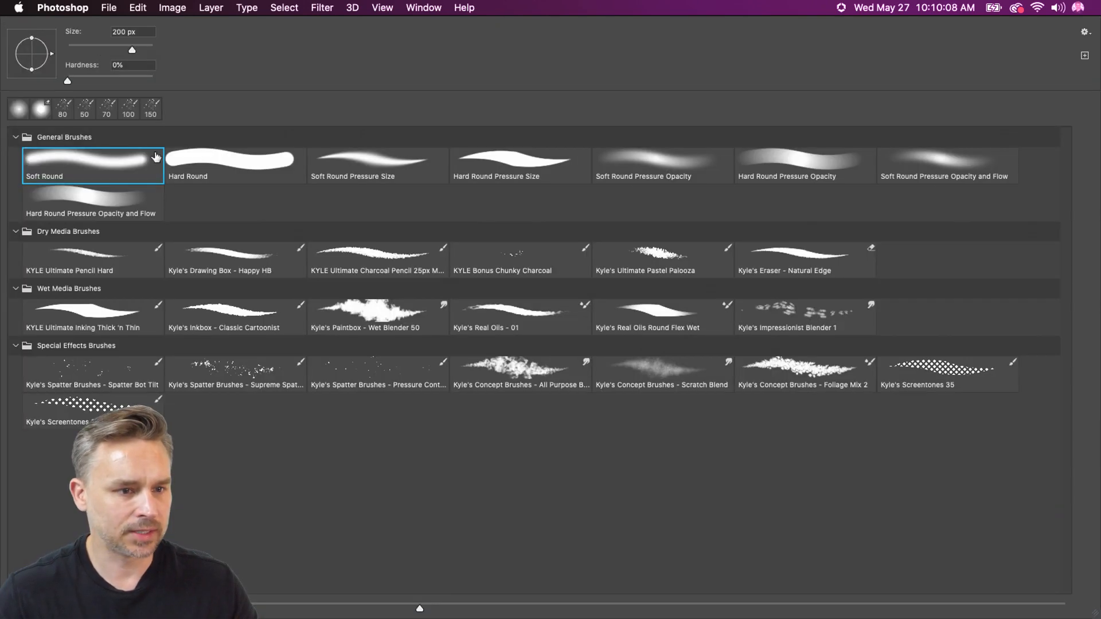
pyautogui.doubleClick(194, 163)
pyautogui.moveTo(288, 490); pyautogui.dragTo(714, 562)
pyautogui.moveTo(713, 563)
pyautogui.mouseDown()
pyautogui.moveTo(359, 477)
pyautogui.moveTo(620, 536)
pyautogui.mouseUp()
pyautogui.press(']')
pyautogui.press(']')
pyautogui.press(']')
pyautogui.moveTo(620, 536)
pyautogui.mouseDown()
pyautogui.moveTo(349, 420)
pyautogui.moveTo(734, 520)
pyautogui.moveTo(524, 524)
pyautogui.moveTo(631, 361)
pyautogui.moveTo(597, 361)
pyautogui.moveTo(599, 334)
pyautogui.moveTo(592, 361)
pyautogui.moveTo(504, 423)
pyautogui.moveTo(578, 408)
pyautogui.moveTo(541, 430)
pyautogui.moveTo(442, 442)
pyautogui.moveTo(376, 389)
pyautogui.moveTo(499, 430)
pyautogui.moveTo(567, 385)
pyautogui.moveTo(598, 334)
pyautogui.mouseUp()
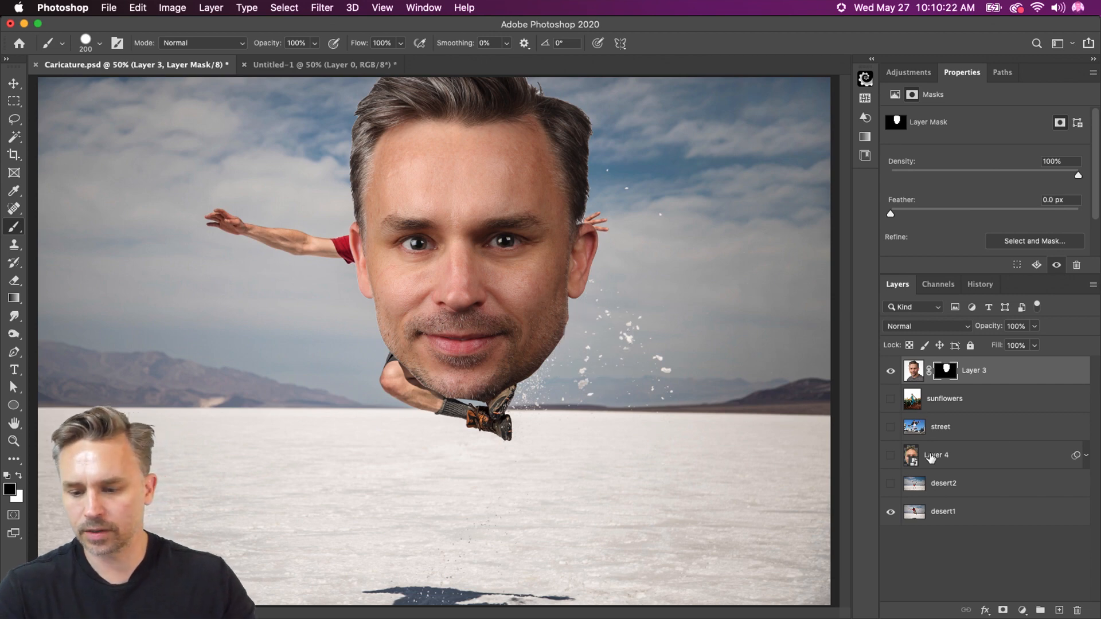
# Place Layer 4 directly beneath Layer 3, compare both heads, and keep only the Layer 3 head visible and selected
pyautogui.moveTo(930, 457); pyautogui.dragTo(913, 391)
pyautogui.click(891, 399)
pyautogui.click(890, 371)
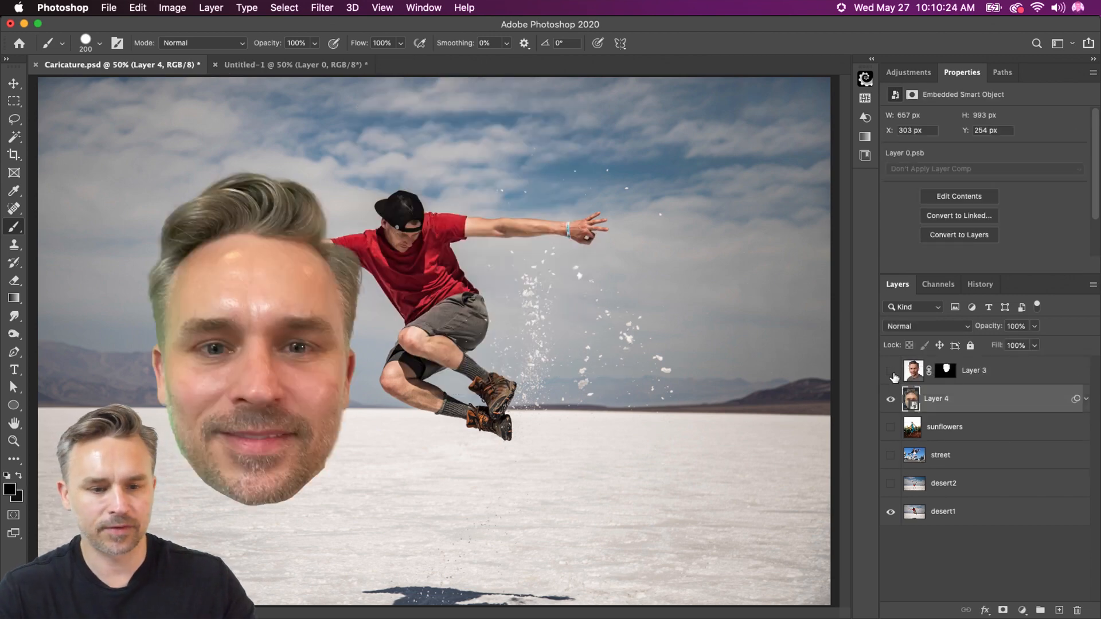
pyautogui.click(890, 371)
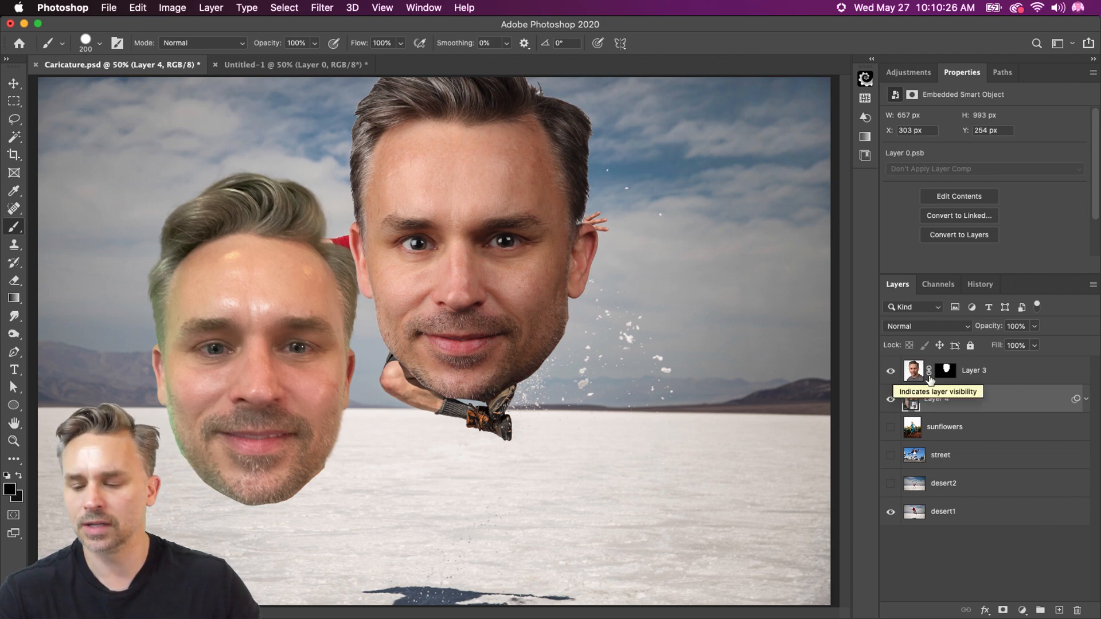
pyautogui.click(997, 372)
pyautogui.click(891, 398)
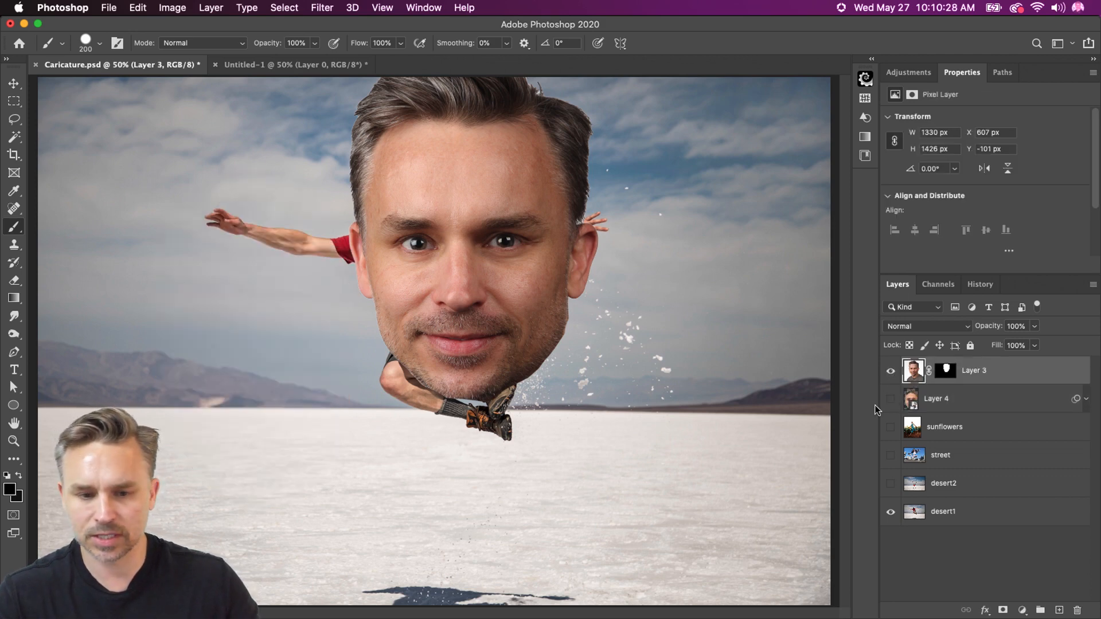
# Move the Layer 3 head to about X 673 px, Y 178 px and convert the layer to a smart object
pyautogui.click(14, 83)
pyautogui.moveTo(379, 271); pyautogui.dragTo(396, 311)
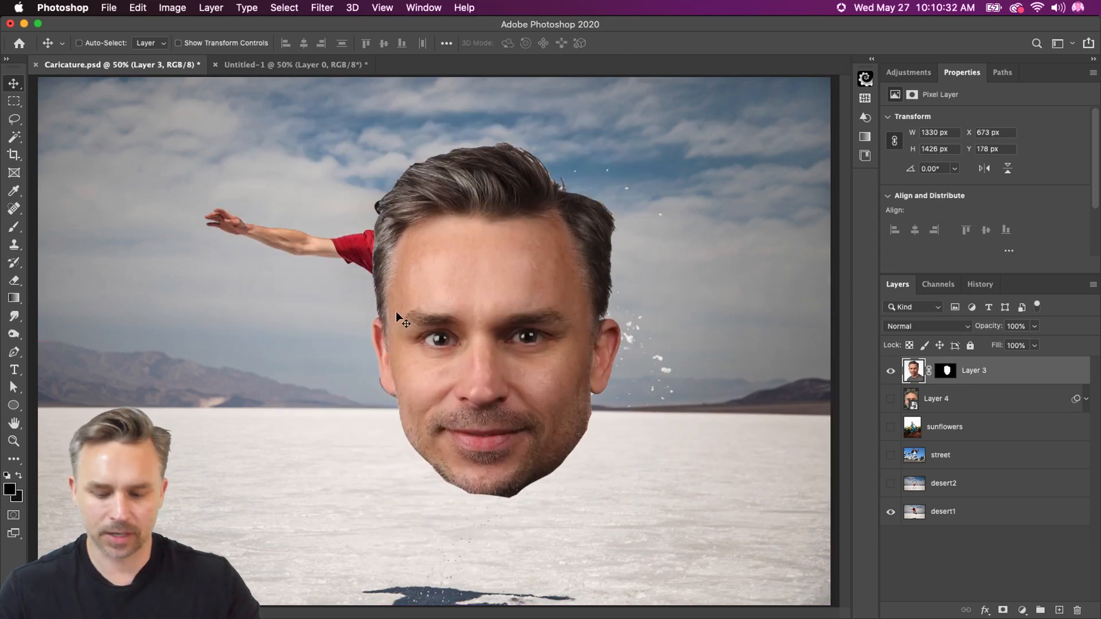
pyautogui.press('super+plus')
pyautogui.moveTo(341, 278); pyautogui.dragTo(363, 308)
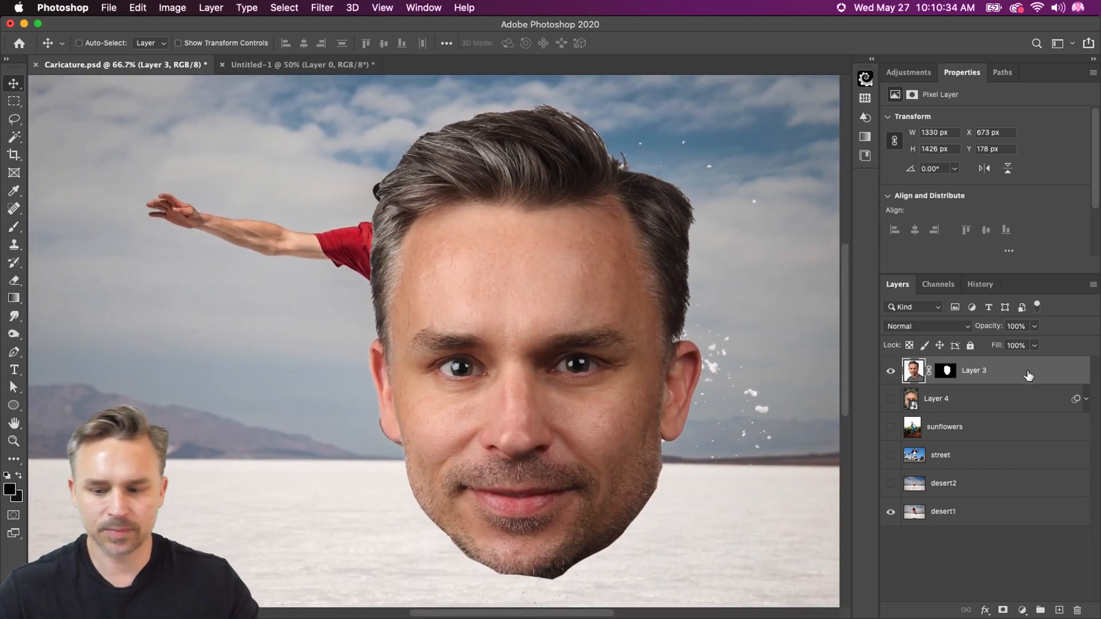
pyautogui.click(896, 368)
pyautogui.click(896, 369)
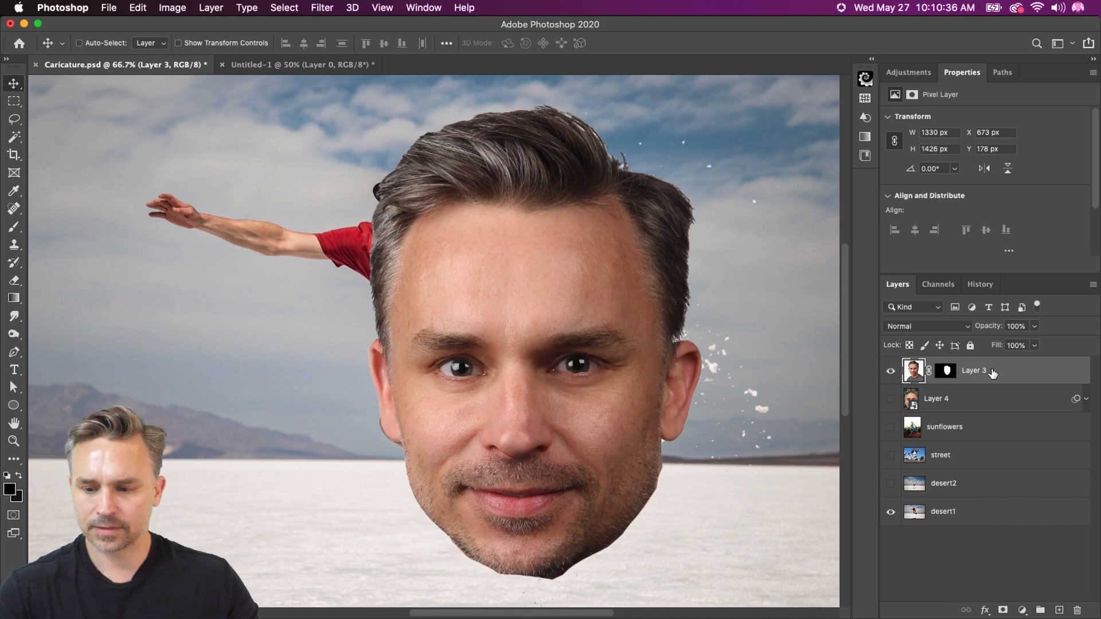
pyautogui.rightClick(996, 373)
pyautogui.click(841, 204)
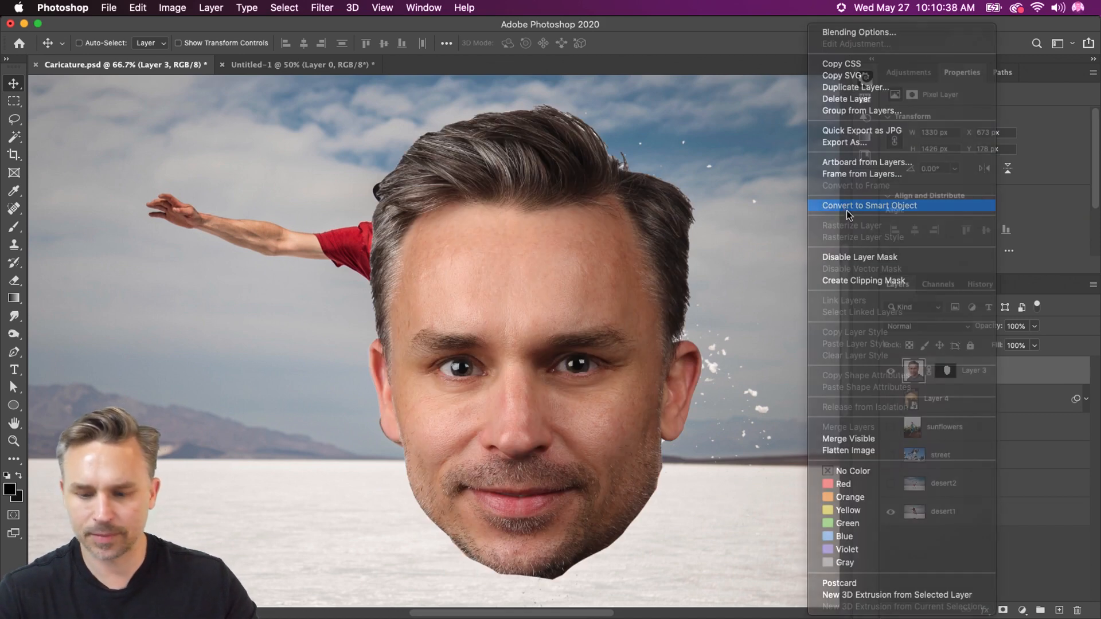
# Scale the Layer 3 head to 36.84%, rotate it about 22°, and place it over the jumping man's head
pyautogui.press('super+t')
pyautogui.moveTo(702, 101); pyautogui.dragTo(438, 545)
pyautogui.moveTo(344, 564); pyautogui.dragTo(344, 81)
pyautogui.moveTo(312, 301); pyautogui.dragTo(267, 262)
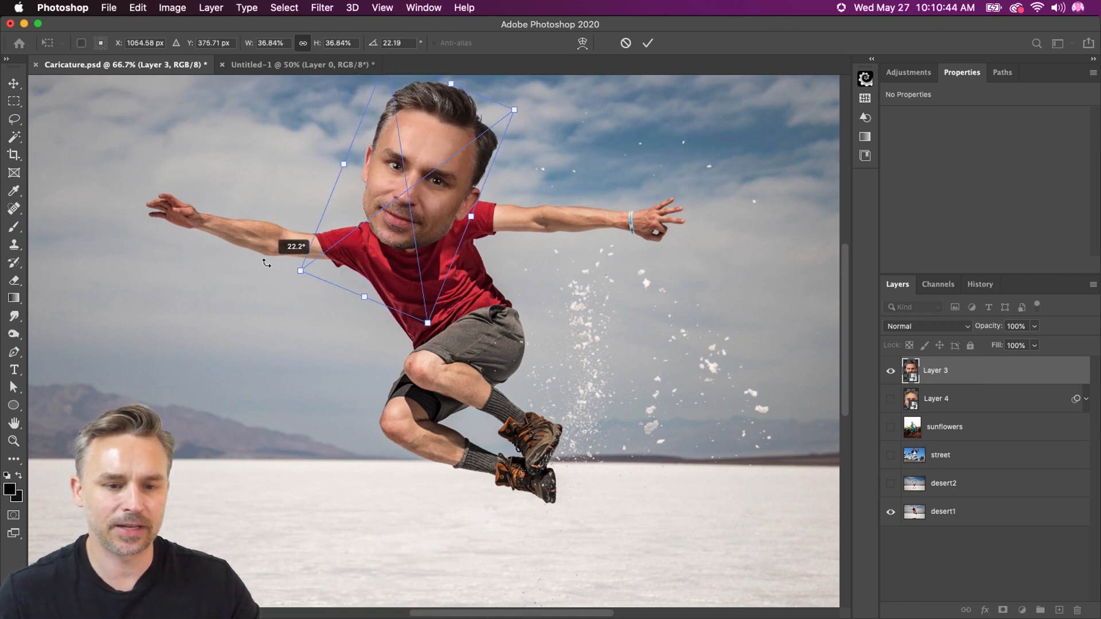
pyautogui.press('Return')
pyautogui.press('super+t')
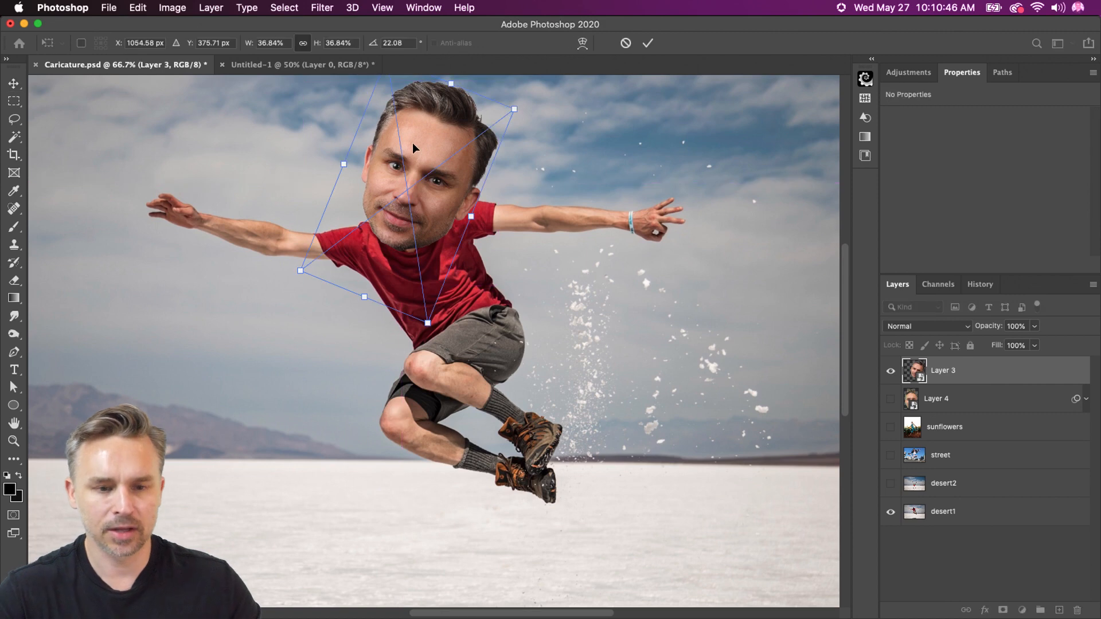
pyautogui.rightClick(418, 142)
pyautogui.click(304, 200)
pyautogui.press('Return')
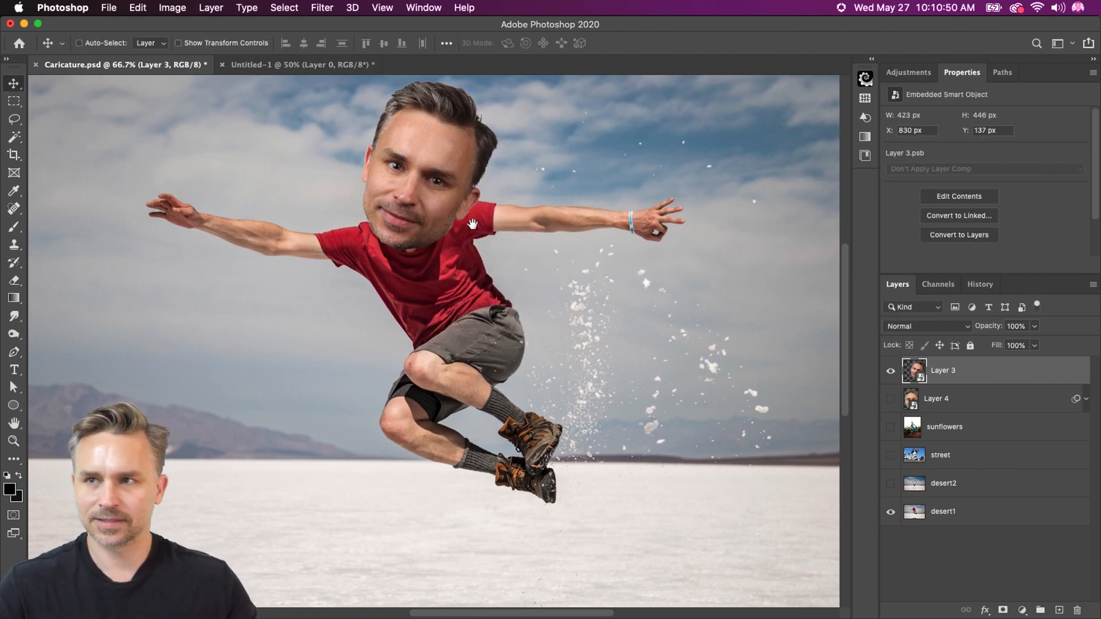
# Show the desert2 handstand photo above desert1, with the whole figure in view
pyautogui.moveTo(472, 224); pyautogui.dragTo(480, 261)
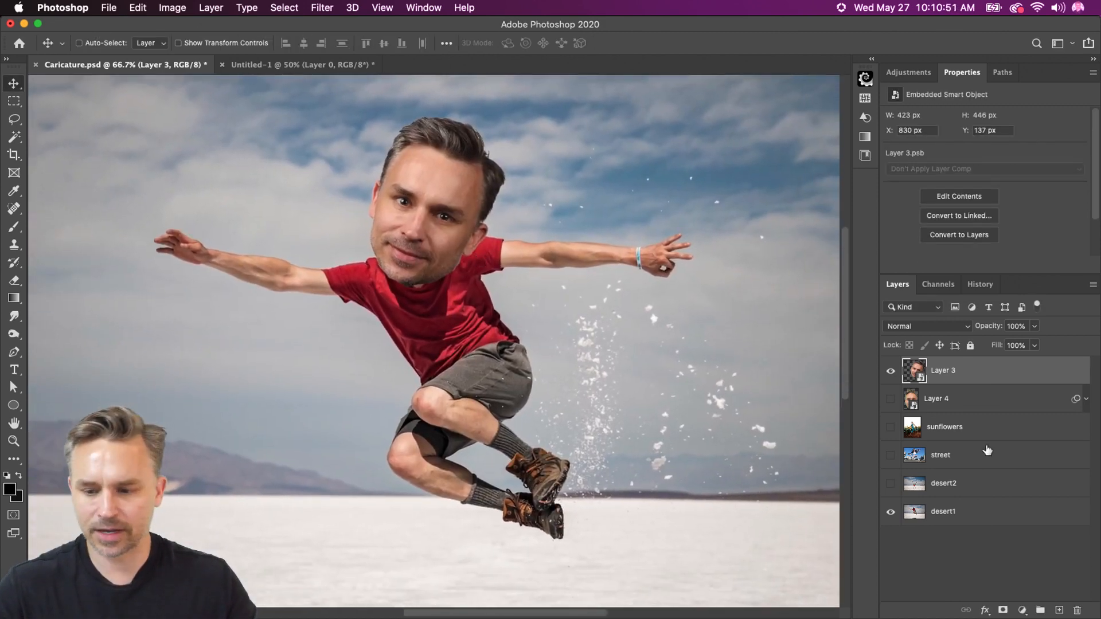
pyautogui.click(891, 486)
pyautogui.click(944, 484)
pyautogui.moveTo(522, 448); pyautogui.dragTo(403, 328)
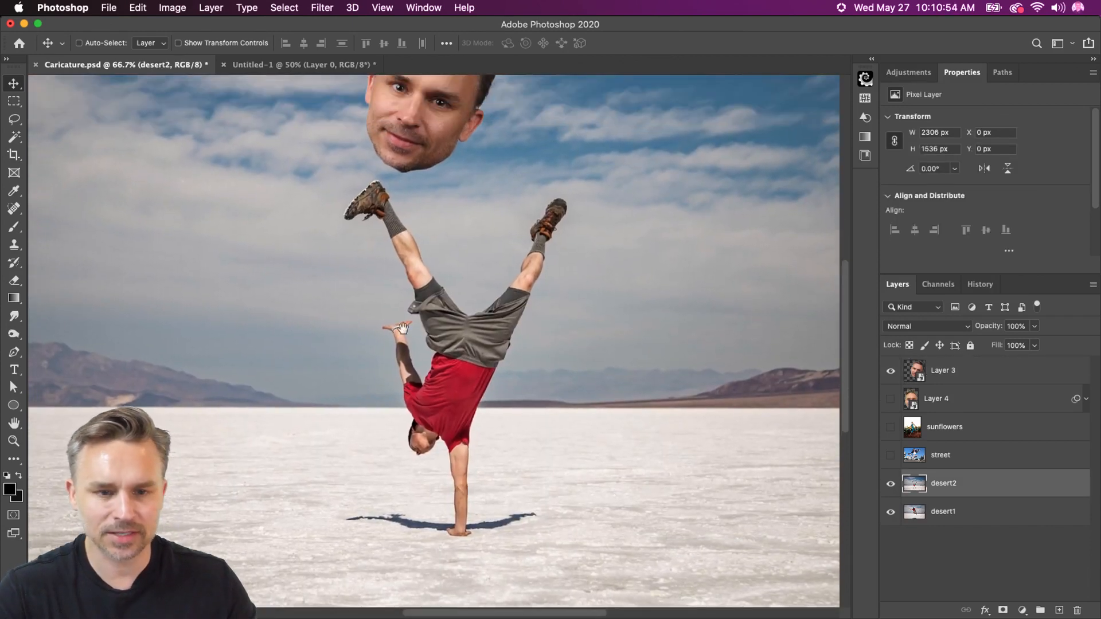
# Move the Layer 3 head onto the handstand figure's head, scaled to 28.84% and rotated to about -140°
pyautogui.click(947, 373)
pyautogui.moveTo(516, 164); pyautogui.dragTo(420, 454)
pyautogui.hotkey('ctrl', 't')
pyautogui.moveTo(220, 295); pyautogui.dragTo(390, 585)
pyautogui.moveTo(360, 485); pyautogui.dragTo(379, 500)
pyautogui.moveTo(290, 479); pyautogui.dragTo(354, 496)
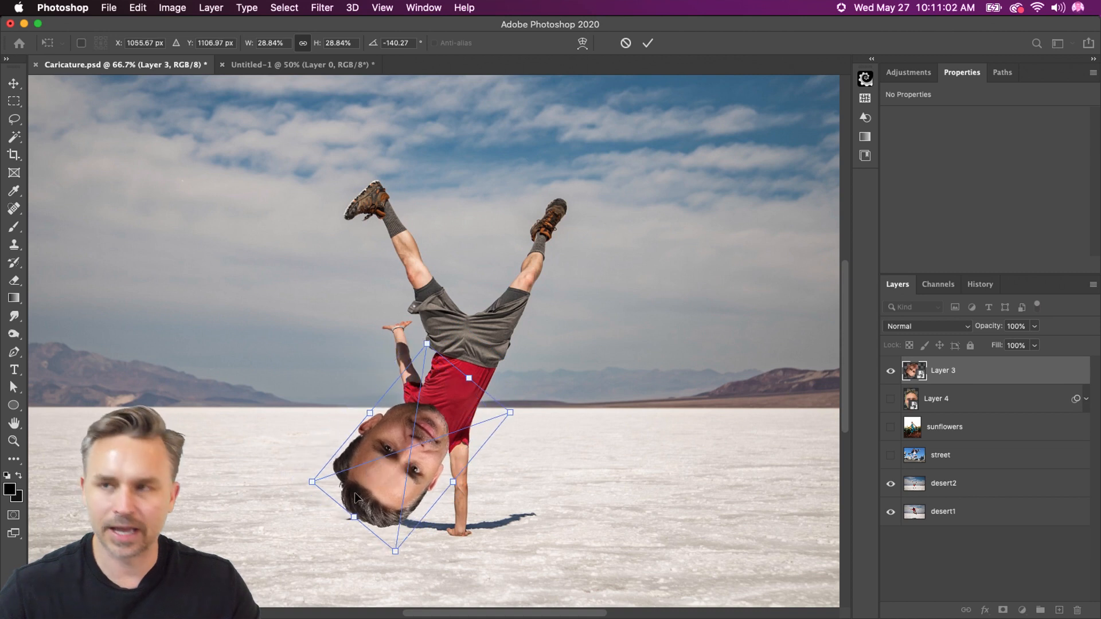
pyautogui.press('Return')
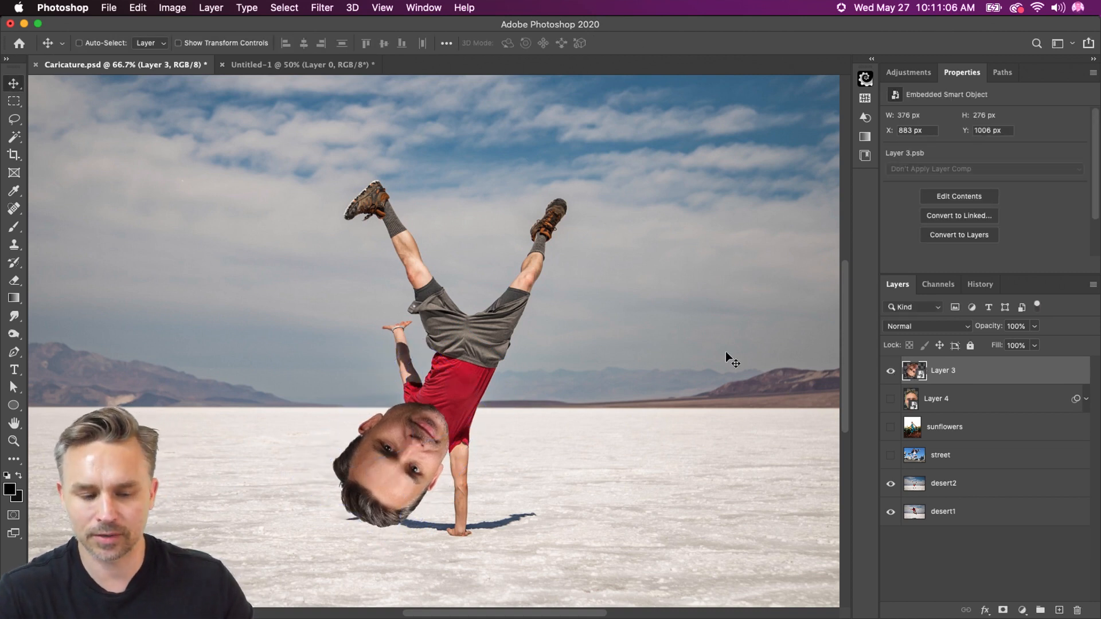
# Enlarge the Layer 3 head to 58.16% and turn it nearly upright at about 2° over the handstand figure
pyautogui.press('super+t')
pyautogui.moveTo(381, 490); pyautogui.dragTo(371, 345)
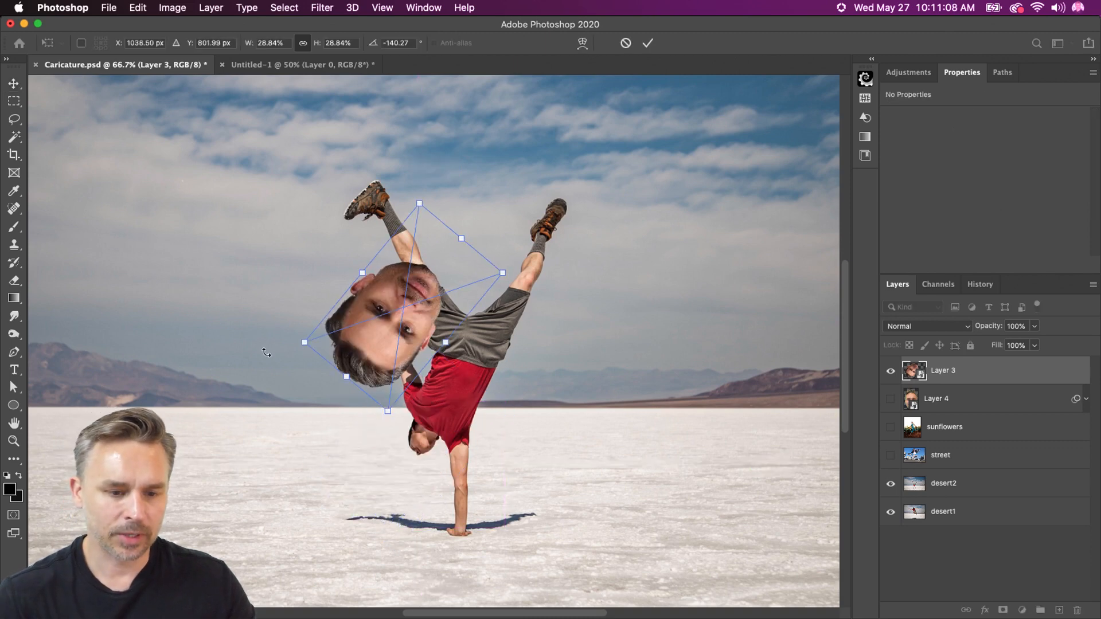
pyautogui.moveTo(263, 351); pyautogui.dragTo(528, 216)
pyautogui.moveTo(490, 249); pyautogui.dragTo(651, 143)
pyautogui.moveTo(387, 210); pyautogui.dragTo(444, 232)
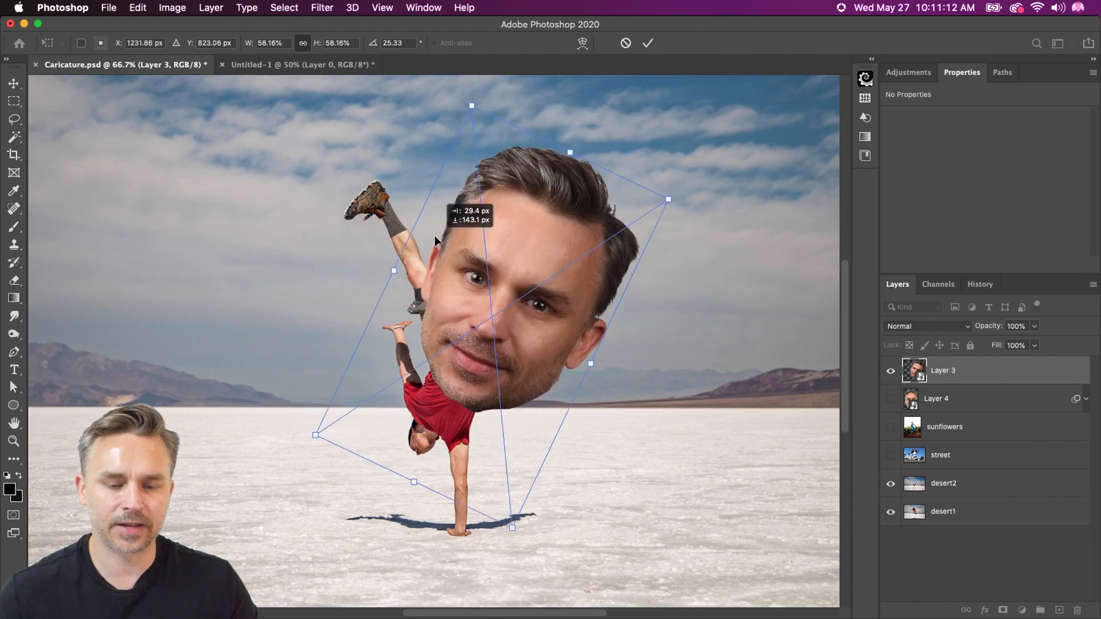
pyautogui.moveTo(430, 77); pyautogui.dragTo(364, 153)
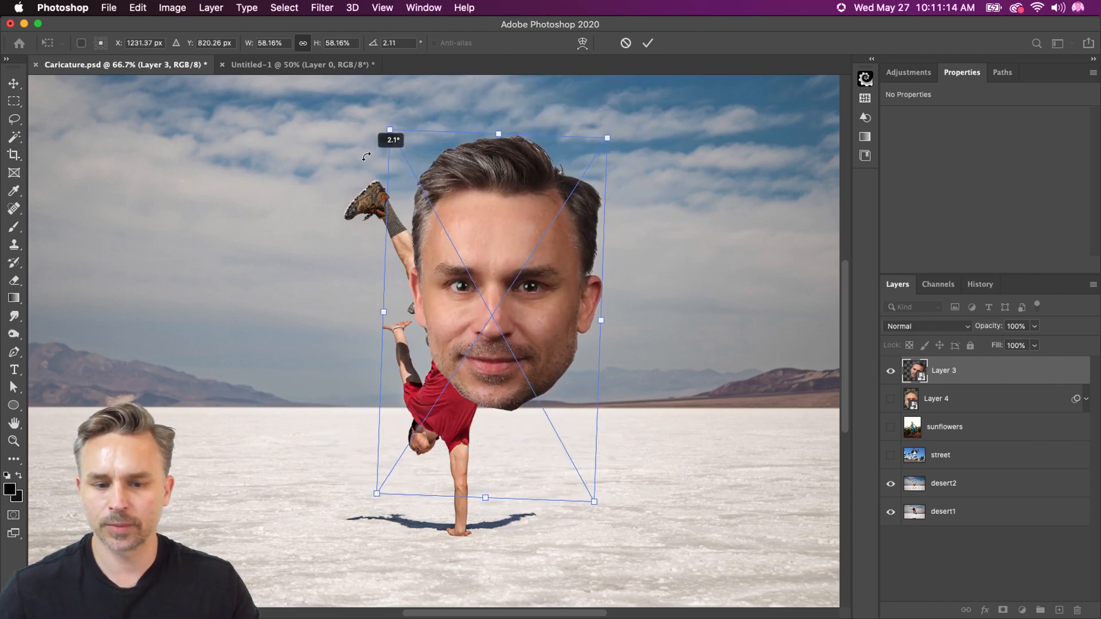
pyautogui.press('Return')
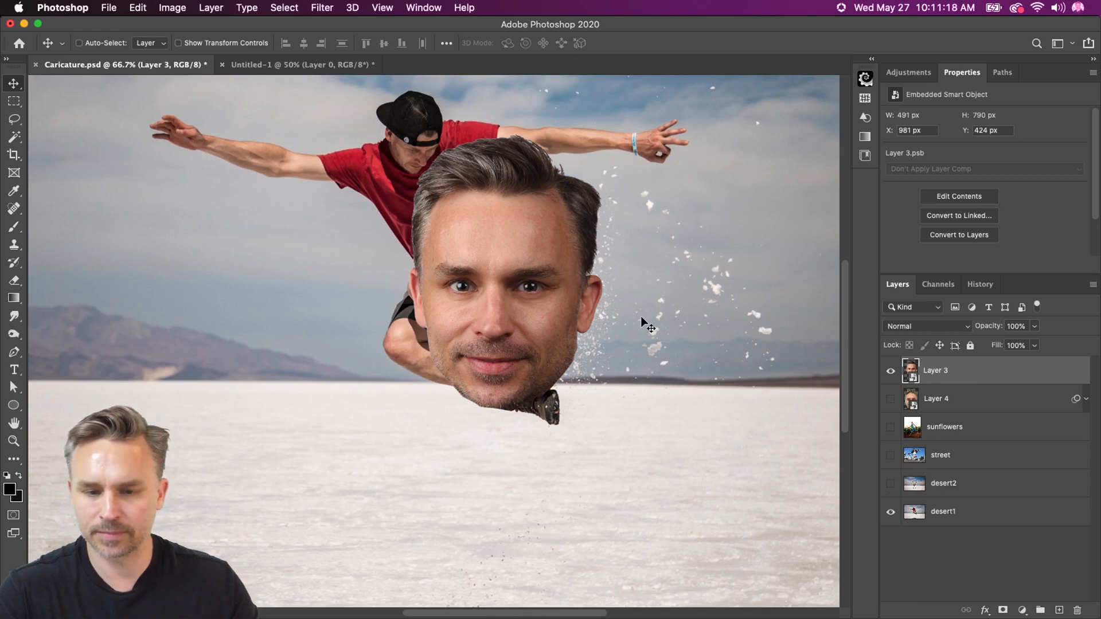
# On the desert1 photo, scale the Layer 3 head to 40.85% and place it over the jumping man's head at about X 851 px, Y 128 px
pyautogui.moveTo(199, 179); pyautogui.dragTo(239, 333)
pyautogui.moveTo(613, 422); pyautogui.dragTo(500, 241)
pyautogui.scroll(5, 374, 174)
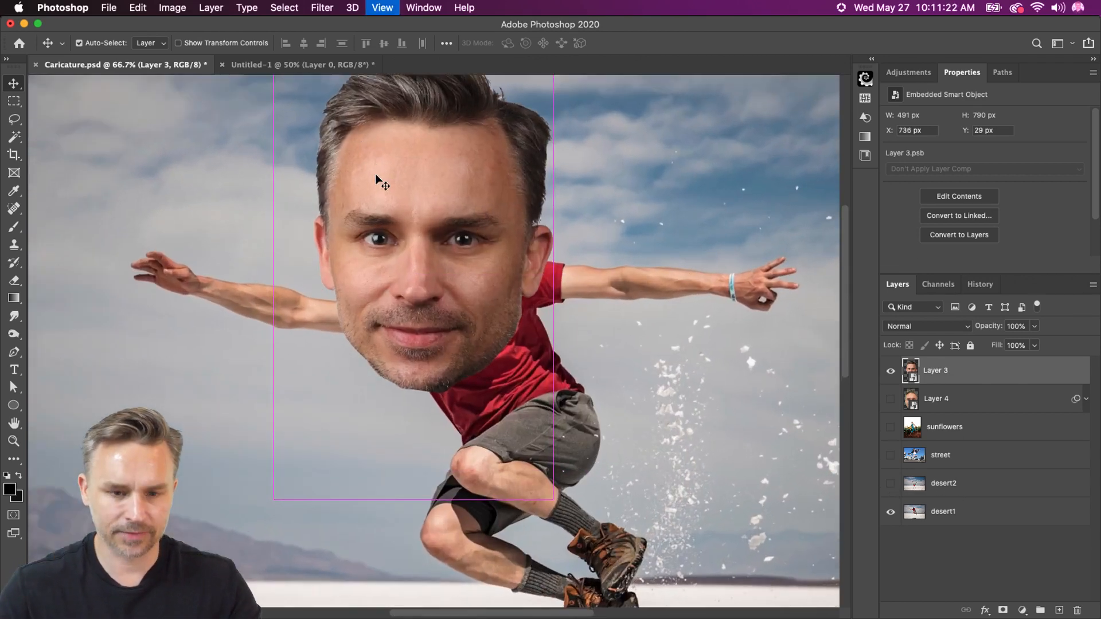
pyautogui.press('super+t')
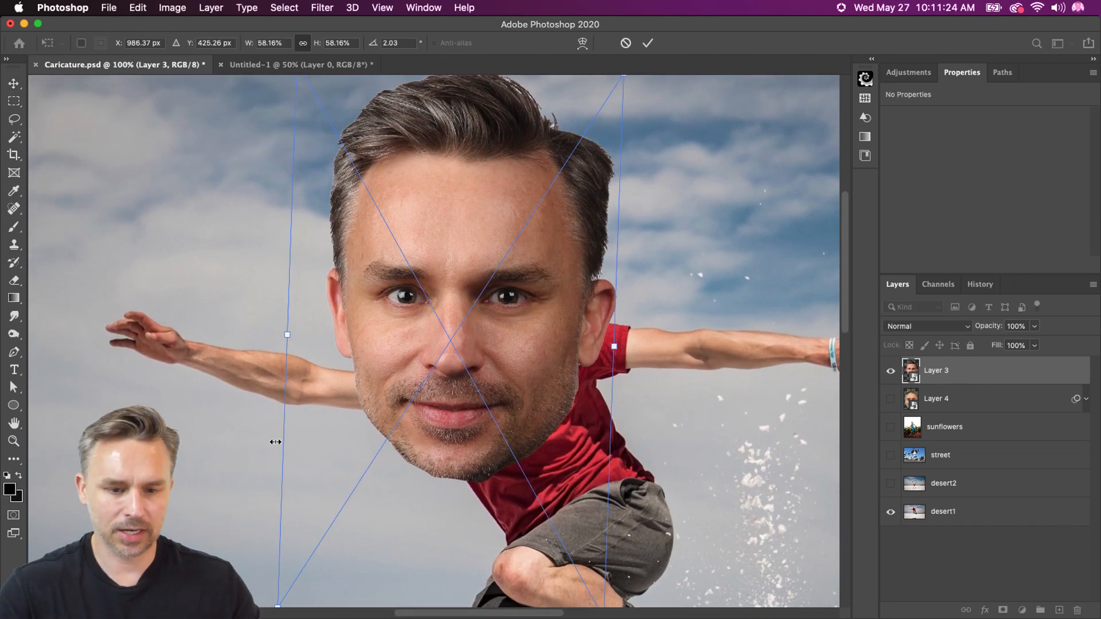
pyautogui.press('super+minus')
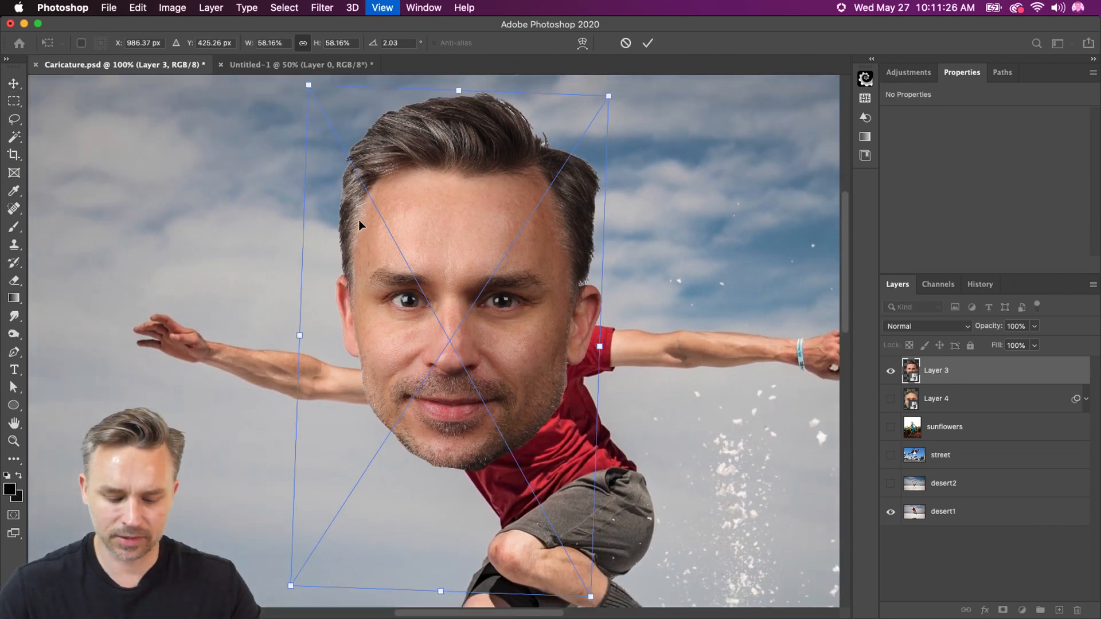
pyautogui.moveTo(338, 158); pyautogui.dragTo(377, 277)
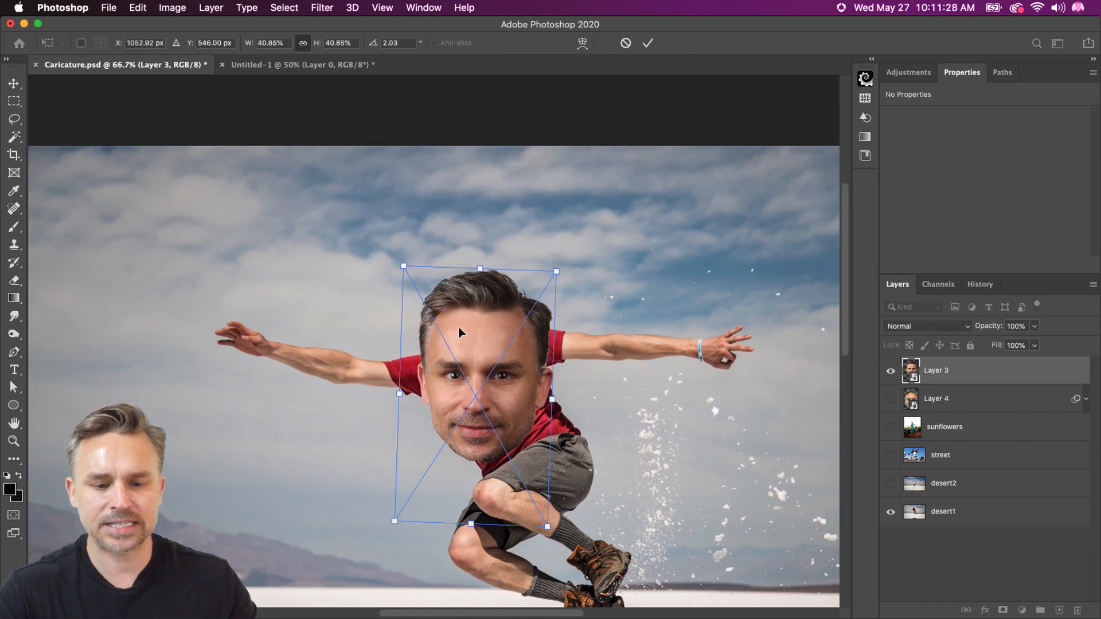
pyautogui.moveTo(458, 327); pyautogui.dragTo(446, 263)
pyautogui.press('Return')
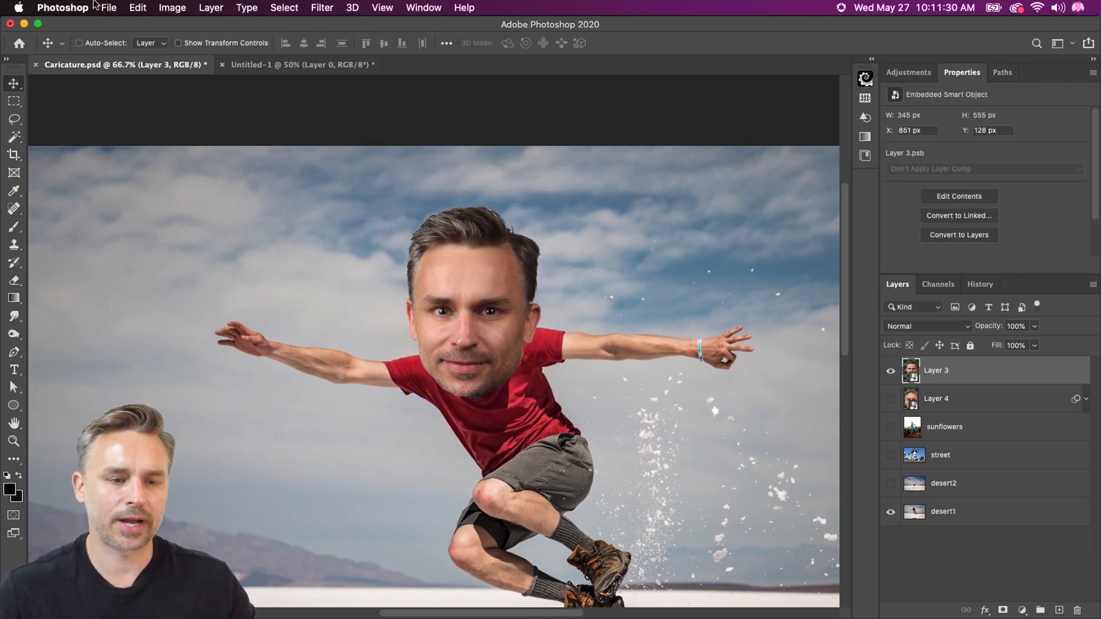
# Scale the Layer 3 head to 32.84% and rotate it about 6° over the jumping man's head
pyautogui.click(137, 8)
pyautogui.moveTo(177, 332)
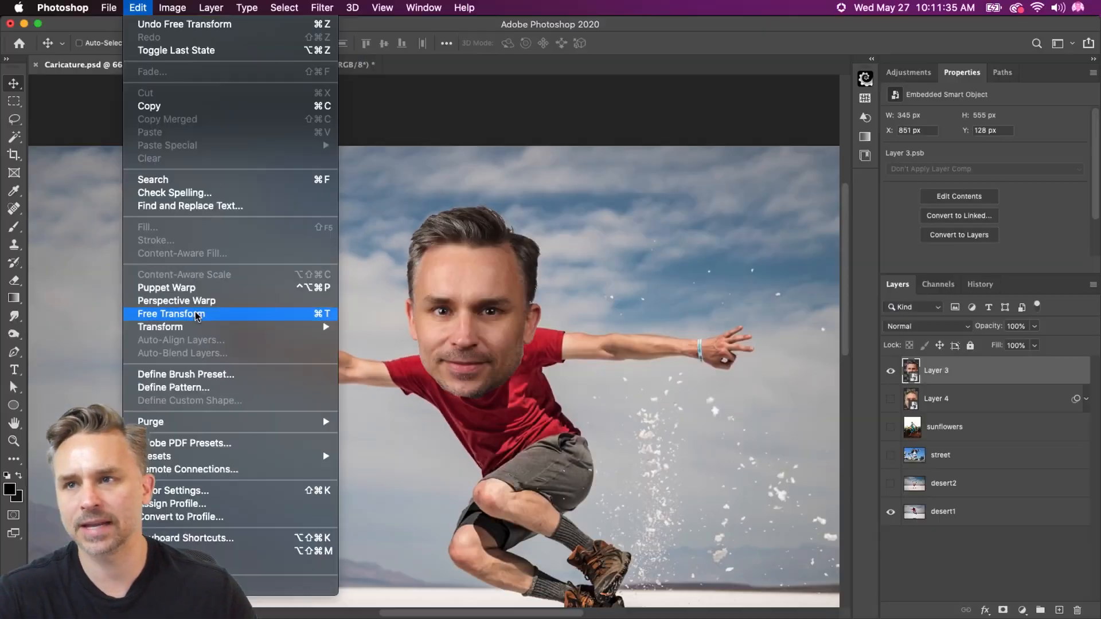
pyautogui.click(196, 314)
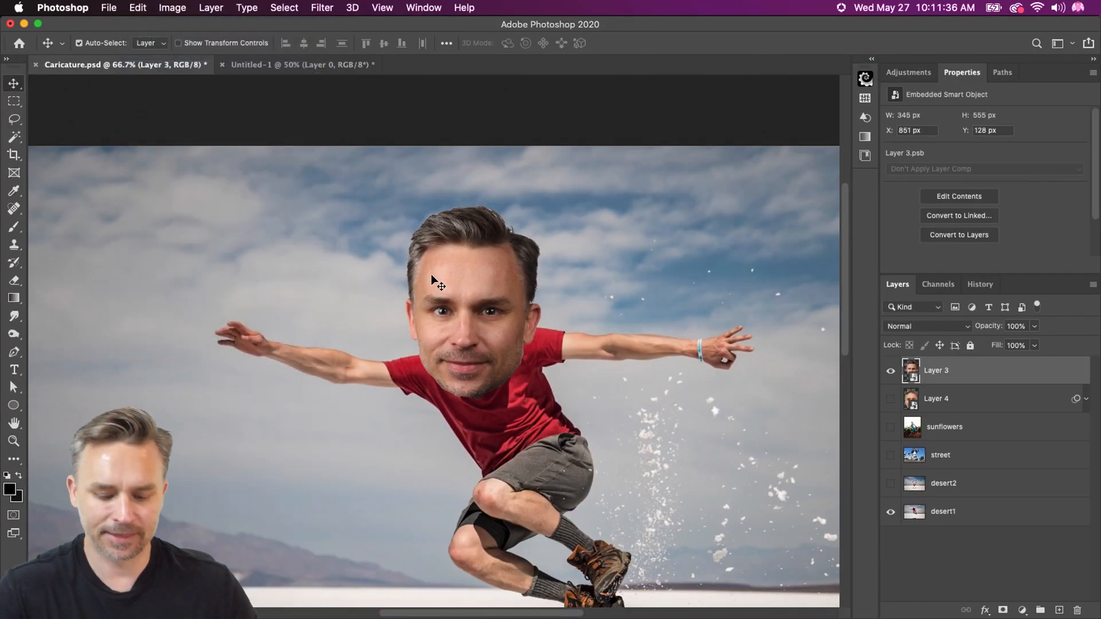
pyautogui.moveTo(387, 203); pyautogui.dragTo(453, 256)
pyautogui.moveTo(361, 218); pyautogui.dragTo(370, 210)
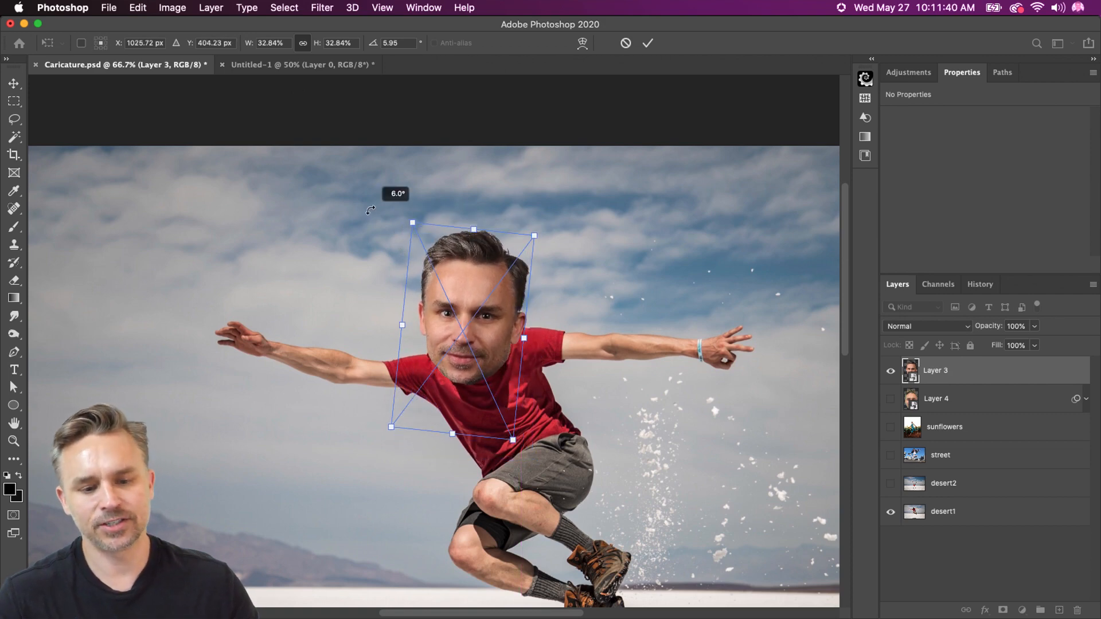
pyautogui.press('Return')
# Open the Liquify filter on the Layer 3 head with the backdrop hidden and choose the Forward Warp tool
pyautogui.click(322, 8)
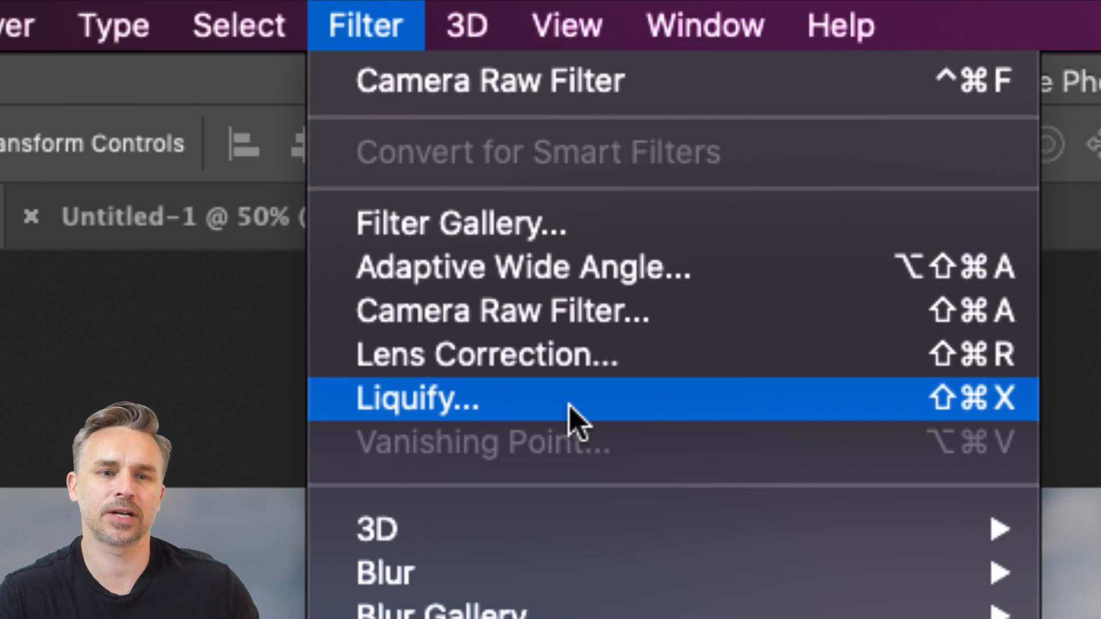
pyautogui.click(568, 405)
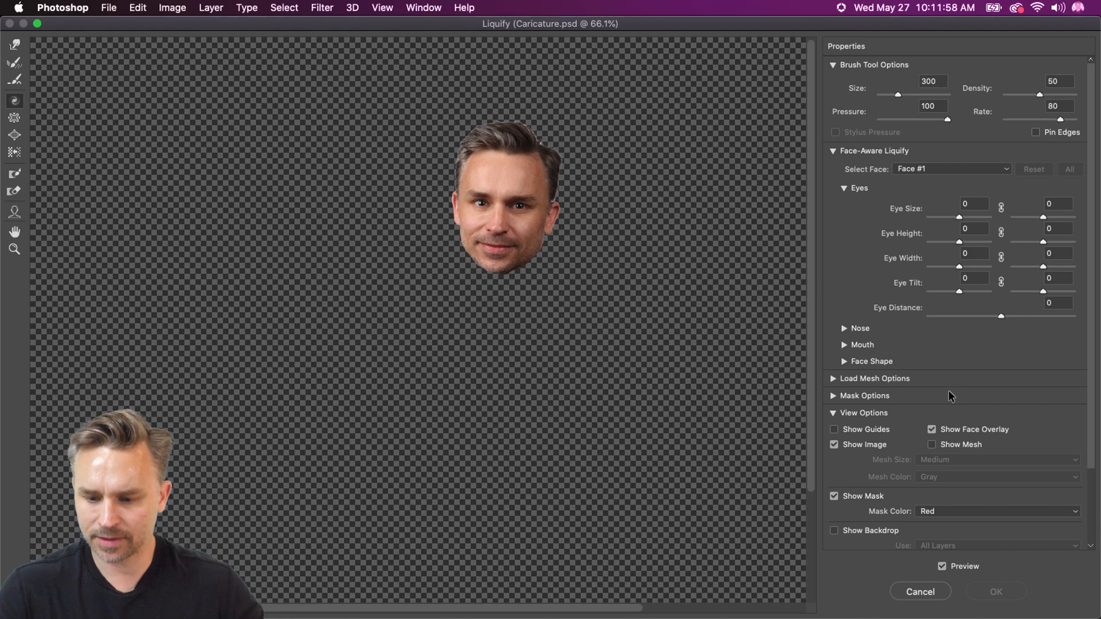
pyautogui.click(834, 531)
pyautogui.click(833, 530)
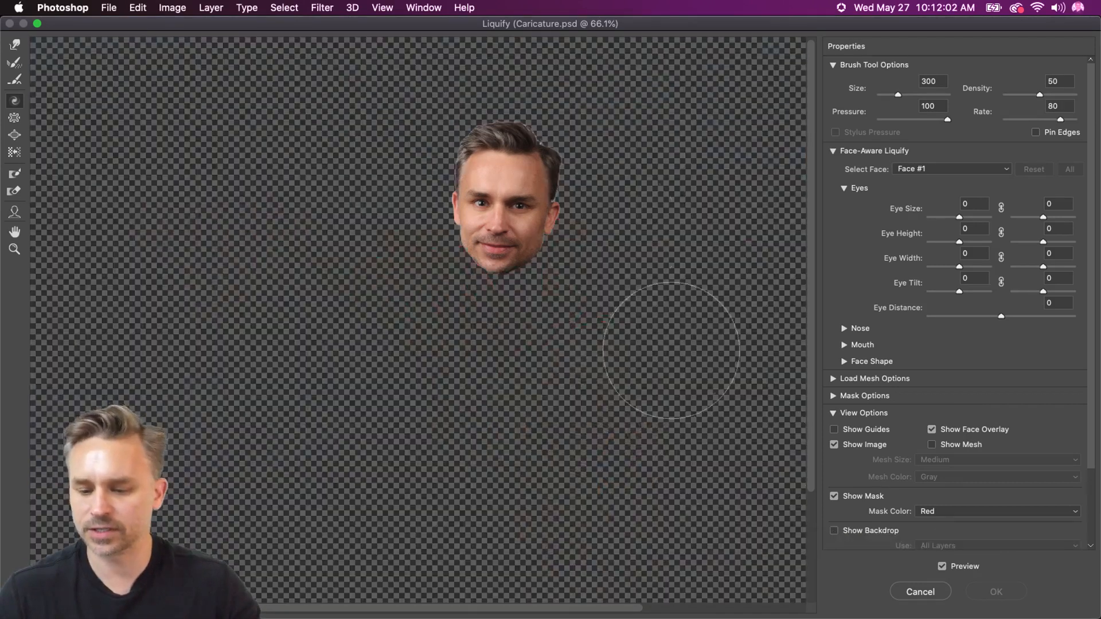
pyautogui.press('super+equal')
pyautogui.press('super+equal')
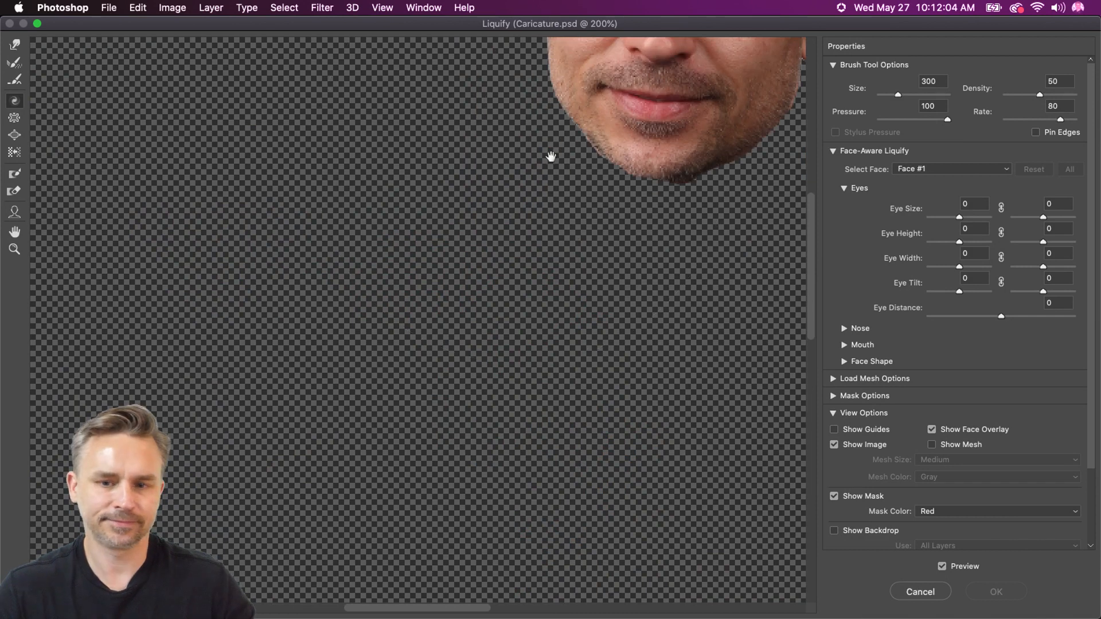
pyautogui.moveTo(550, 156); pyautogui.dragTo(296, 536)
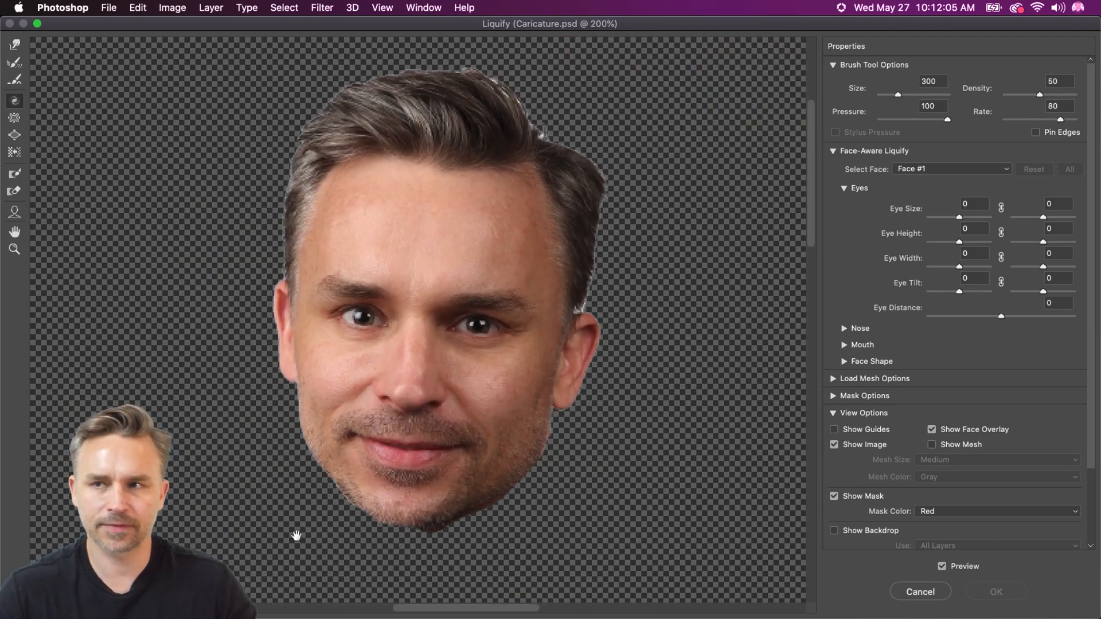
pyautogui.click(15, 45)
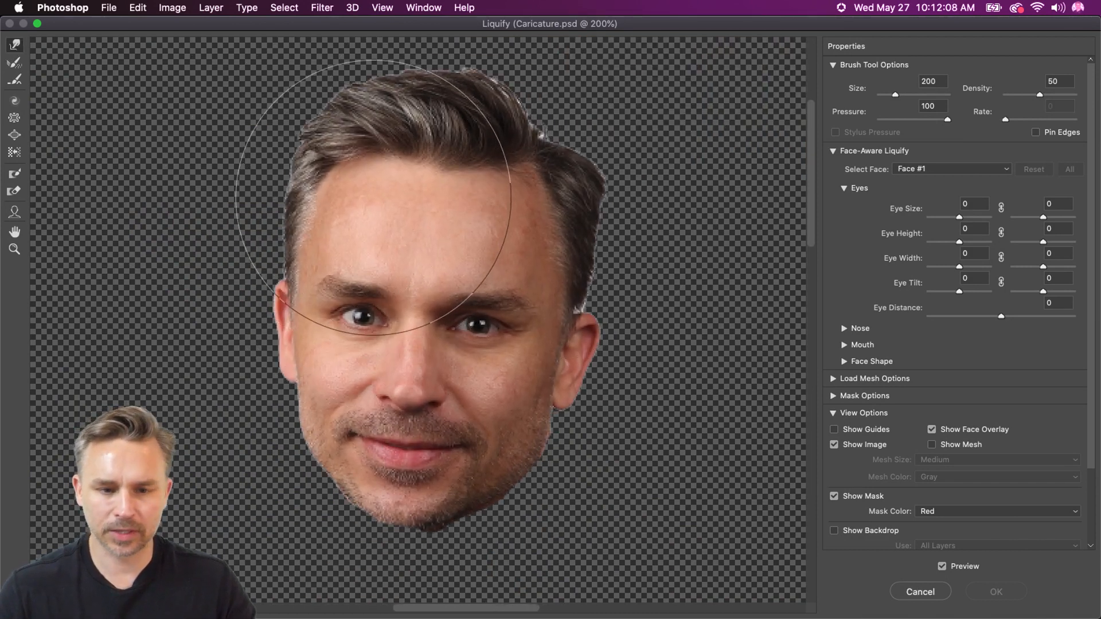
# Try a Forward Warp stroke across the forehead at brush size 200 and undo it
pyautogui.moveTo(344, 208)
pyautogui.mouseDown()
pyautogui.moveTo(314, 203)
pyautogui.moveTo(416, 213)
pyautogui.moveTo(194, 192)
pyautogui.moveTo(371, 207)
pyautogui.mouseUp()
pyautogui.press('super+z')
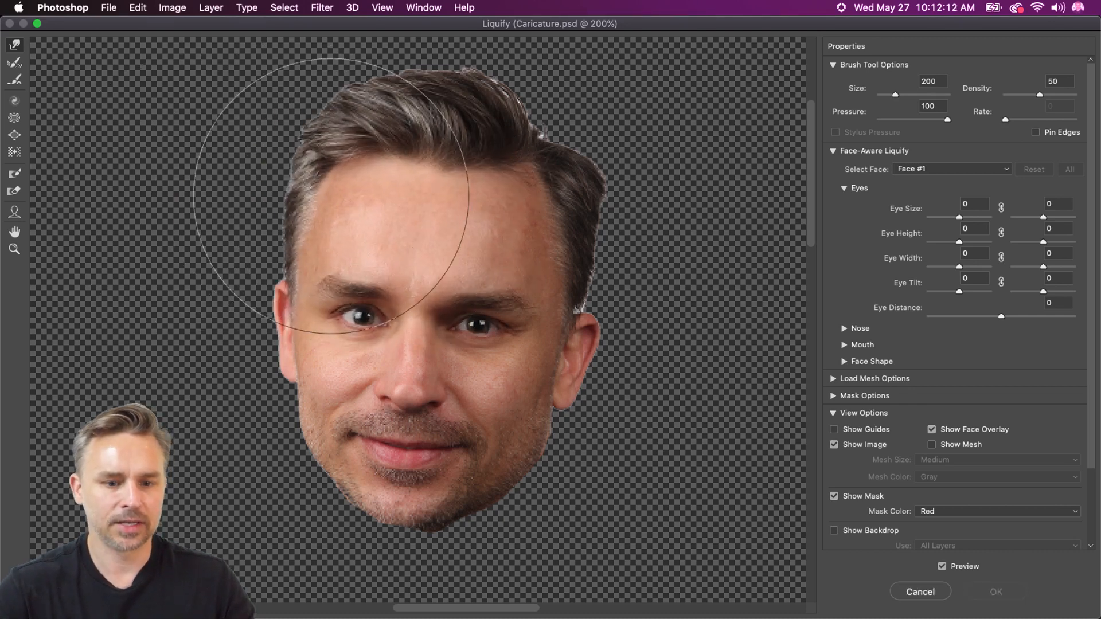
pyautogui.hscroll(-5, 272, 260)
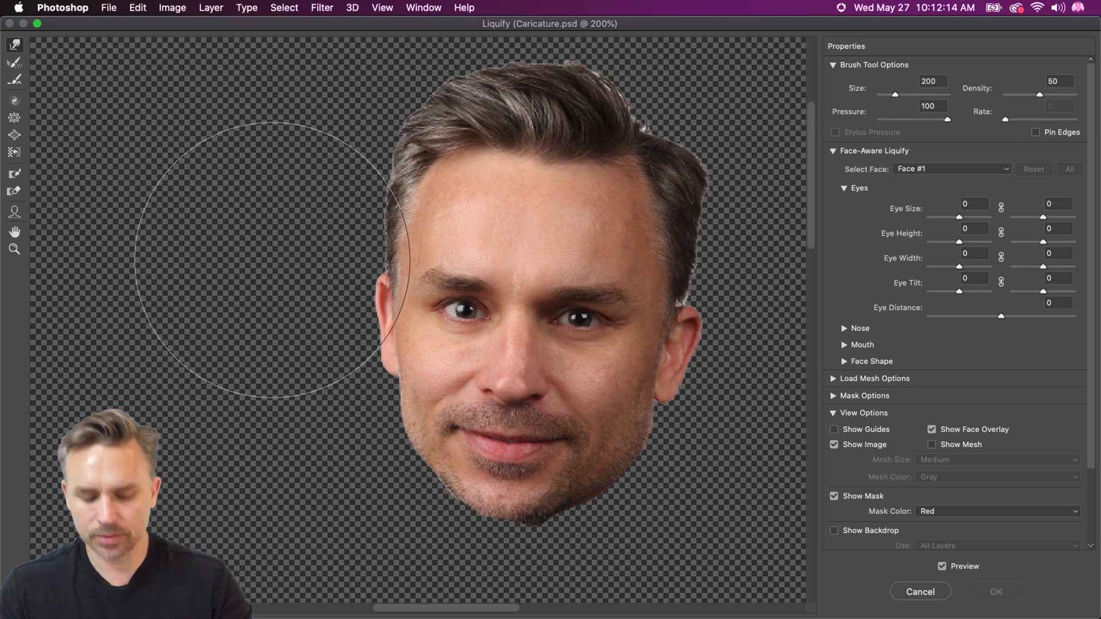
pyautogui.press('super+plus')
pyautogui.moveTo(272, 260)
pyautogui.mouseDown()
pyautogui.moveTo(130, 189)
pyautogui.moveTo(172, 201)
pyautogui.mouseUp()
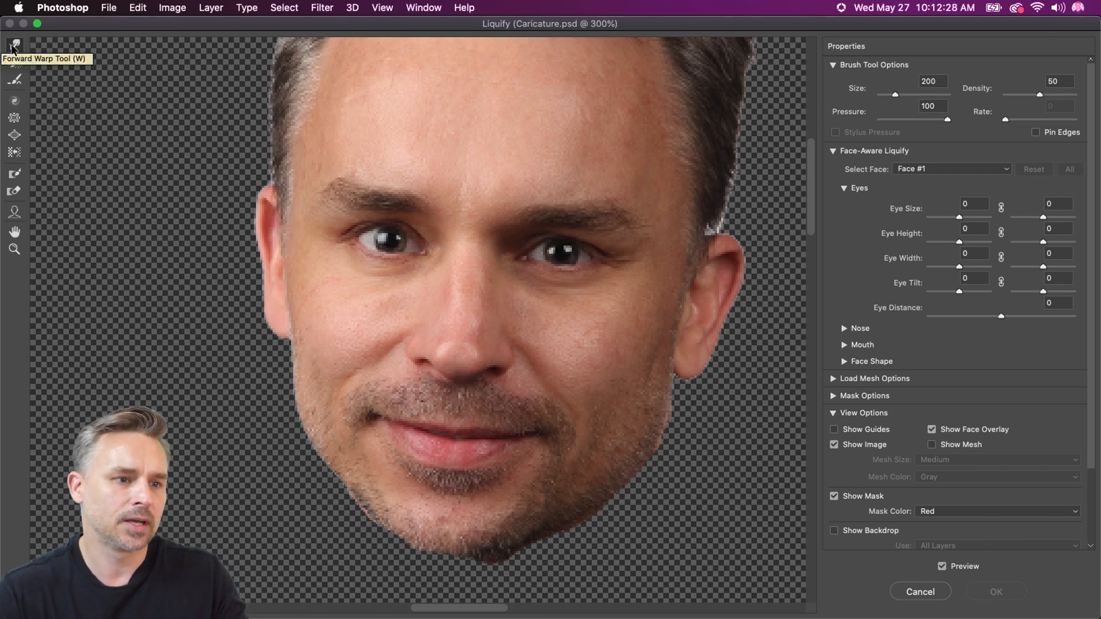
# Push the top hair upward and the hair above the right-hand ear outward with a size 175 Forward Warp brush
pyautogui.press('[')
pyautogui.press('[')
pyautogui.press('[')
pyautogui.press('[')
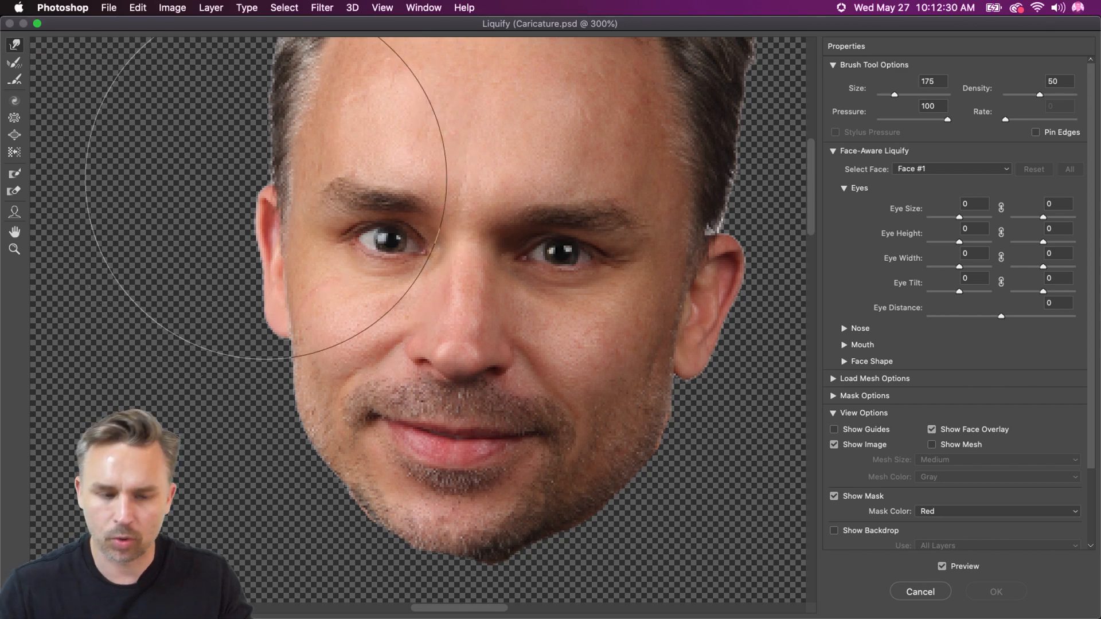
pyautogui.scroll(6, 267, 175)
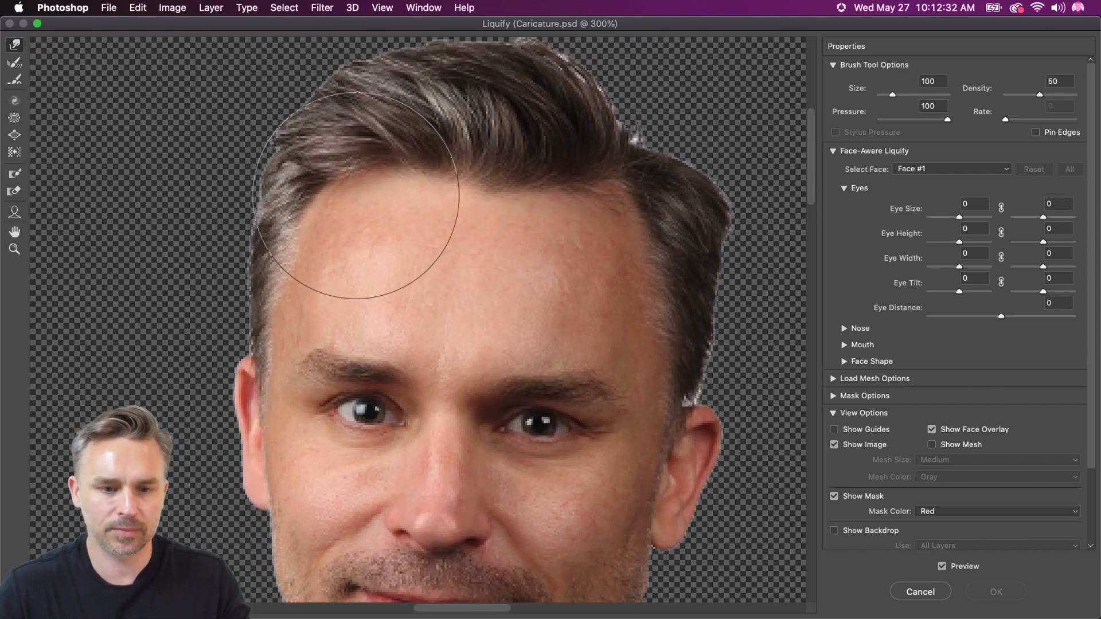
pyautogui.press(']')
pyautogui.press(']')
pyautogui.press('super+minus')
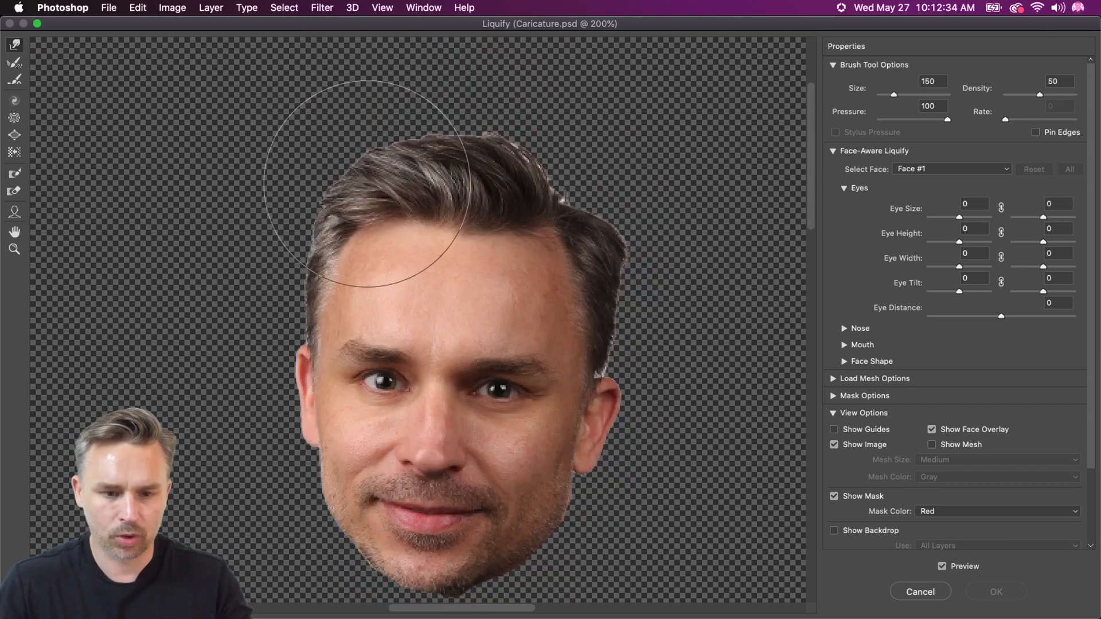
pyautogui.press(']')
pyautogui.moveTo(358, 178); pyautogui.dragTo(332, 134)
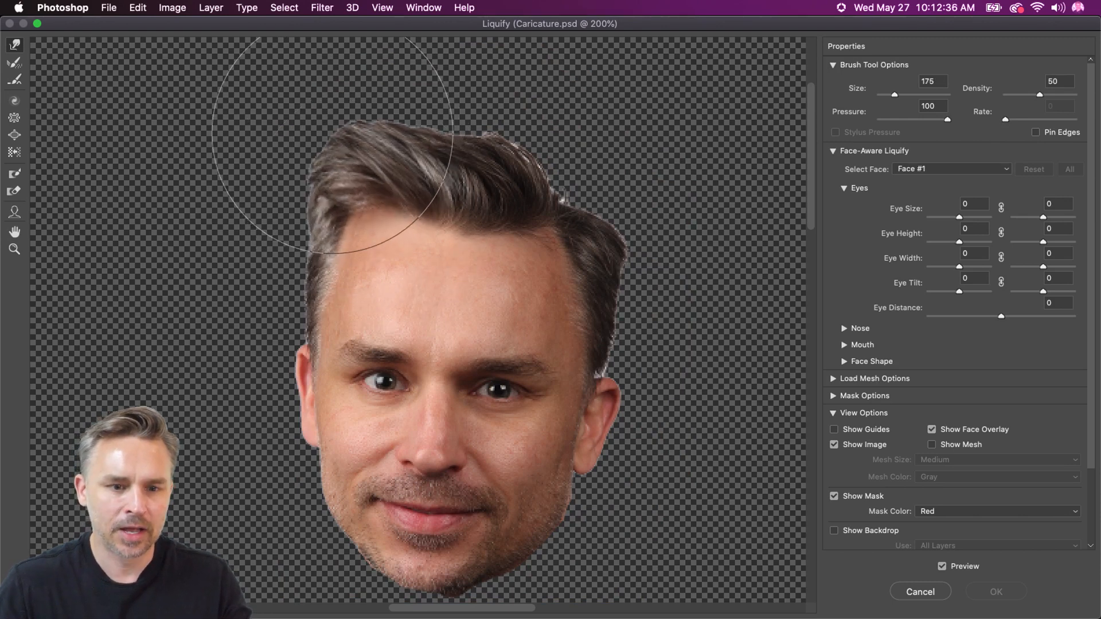
pyautogui.moveTo(442, 129)
pyautogui.mouseDown()
pyautogui.moveTo(466, 117)
pyautogui.moveTo(492, 127)
pyautogui.moveTo(499, 104)
pyautogui.moveTo(524, 146)
pyautogui.mouseUp()
pyautogui.moveTo(633, 253); pyautogui.dragTo(656, 252)
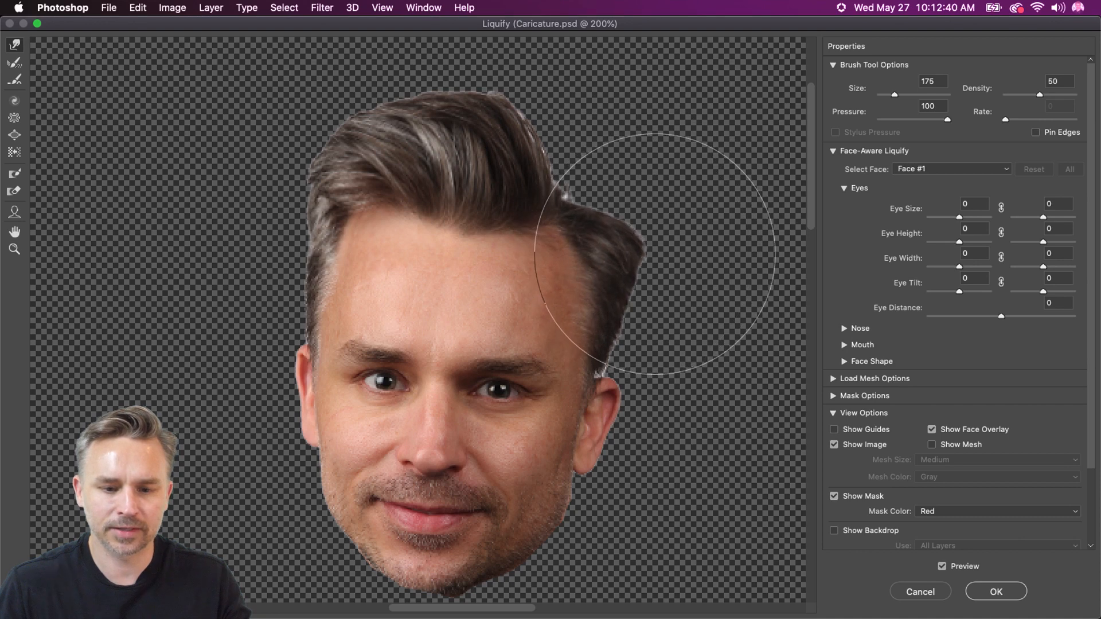
# Refine the hair outline with a size 125 Forward Warp brush, bulging the left-hand side of the quiff outward
pyautogui.press('[')
pyautogui.press('[')
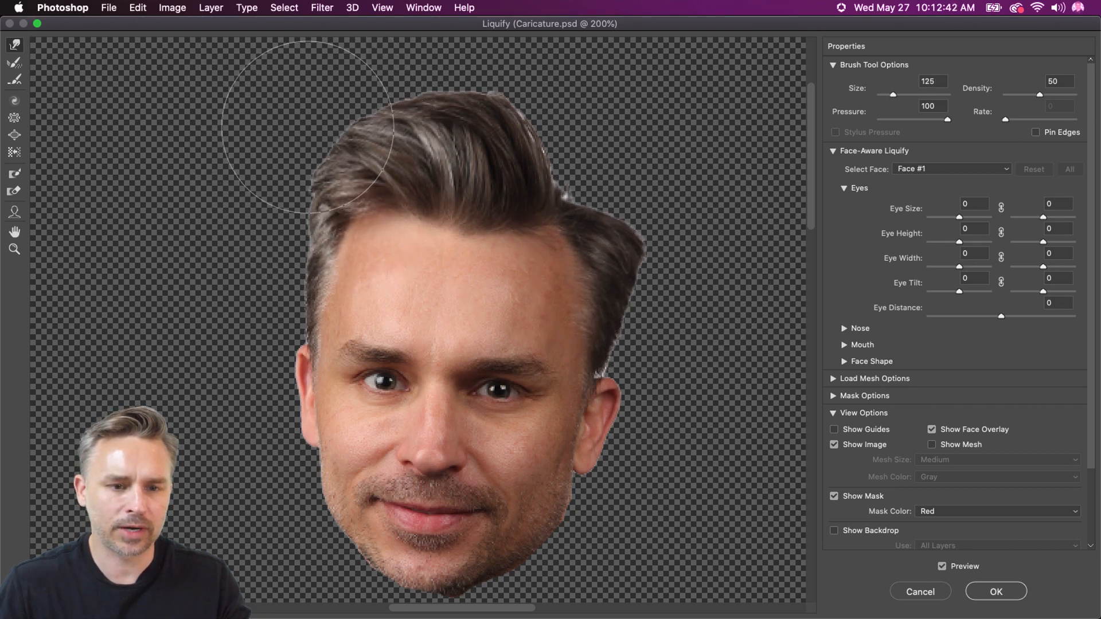
pyautogui.moveTo(316, 135); pyautogui.dragTo(309, 127)
pyautogui.moveTo(383, 125); pyautogui.dragTo(378, 121)
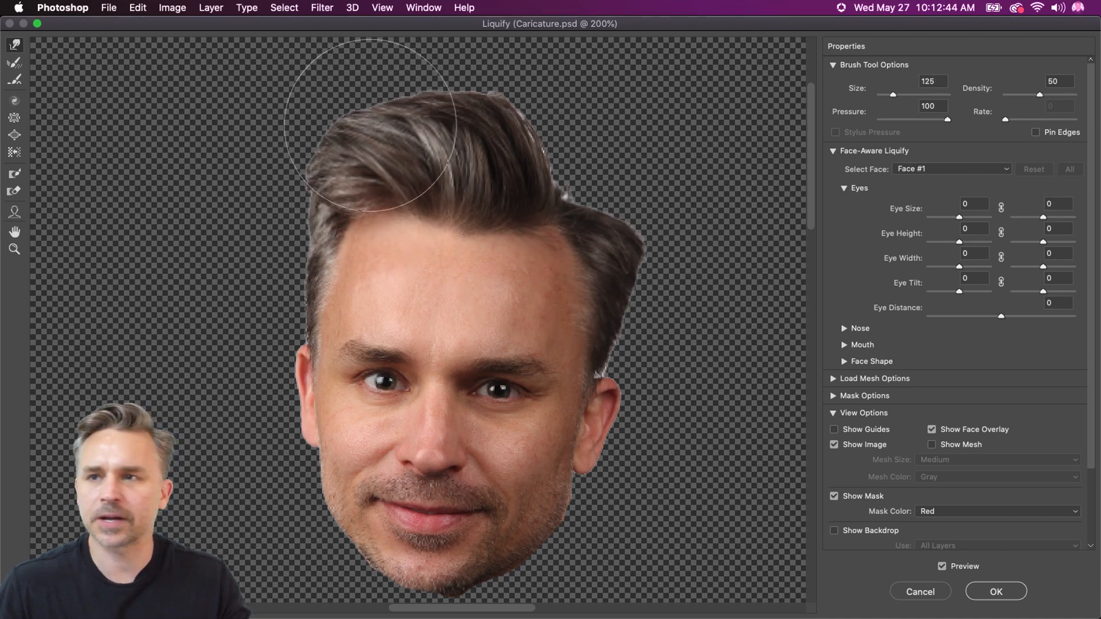
pyautogui.moveTo(330, 193); pyautogui.dragTo(309, 189)
pyautogui.moveTo(286, 238); pyautogui.dragTo(278, 239)
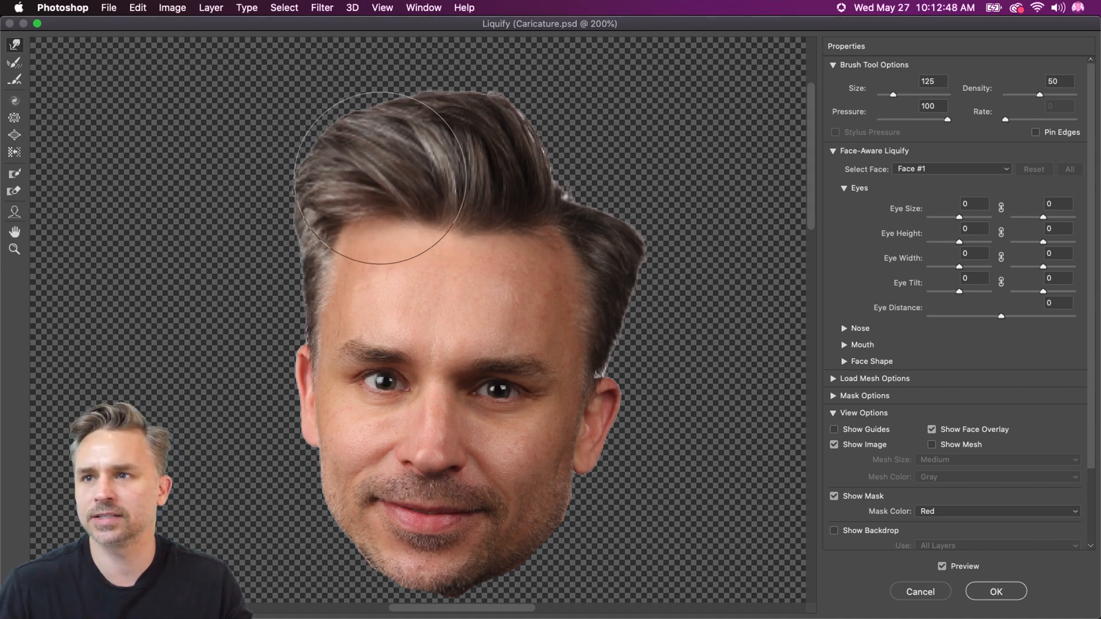
pyautogui.moveTo(347, 197); pyautogui.dragTo(358, 201)
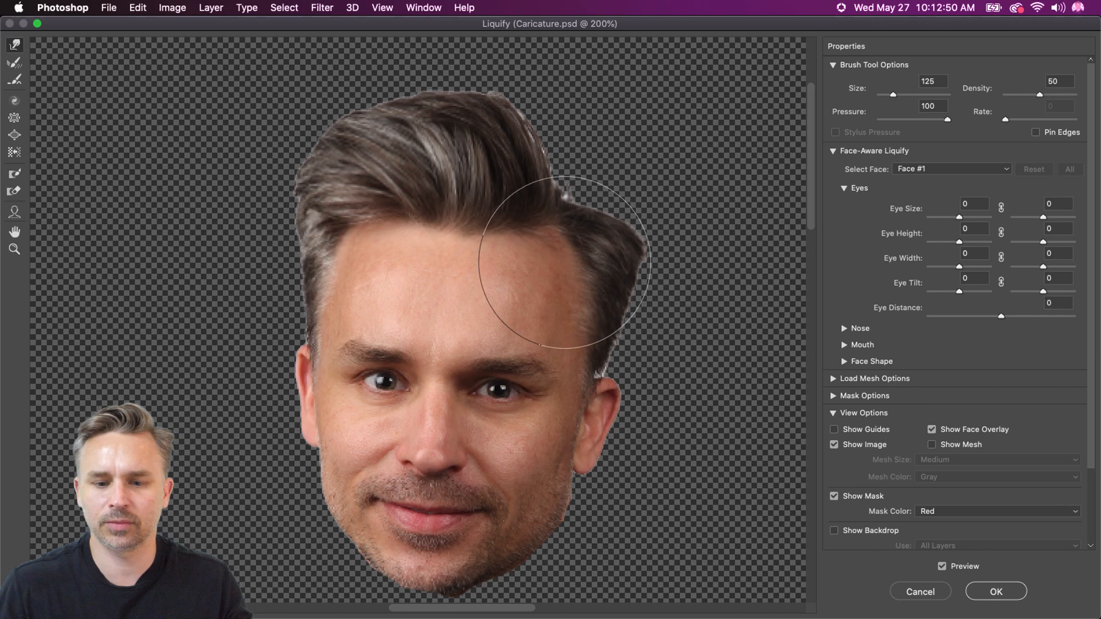
pyautogui.moveTo(637, 251); pyautogui.dragTo(644, 250)
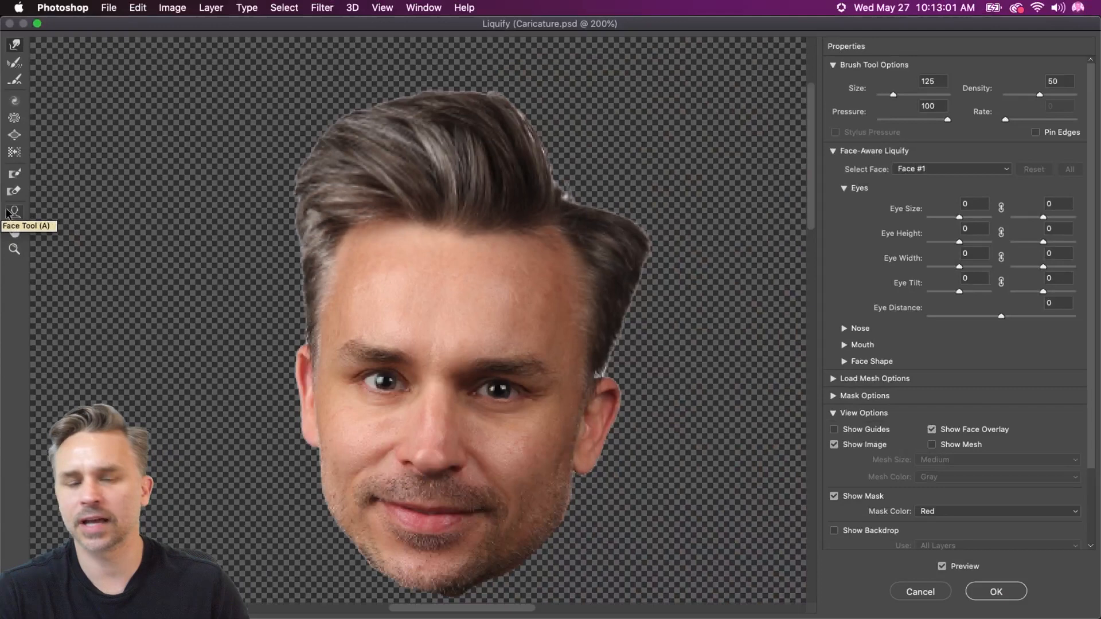
# Reshape the face with the Face tool: right-hand eye height 71 and tilt 18, nose height 100, smile 60
pyautogui.click(32, 220)
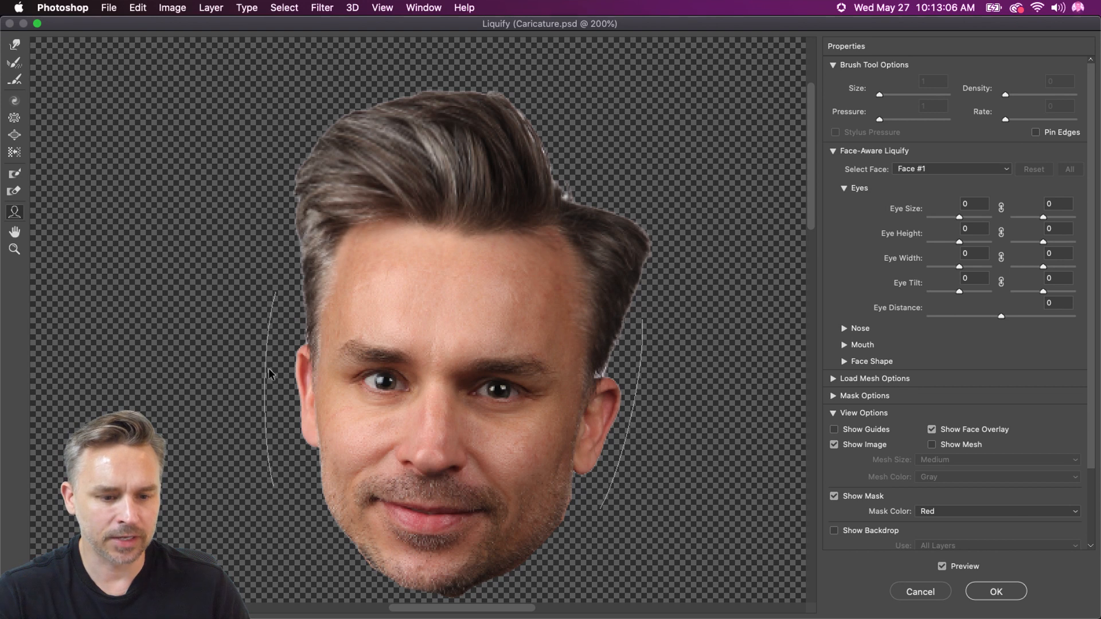
pyautogui.moveTo(381, 362)
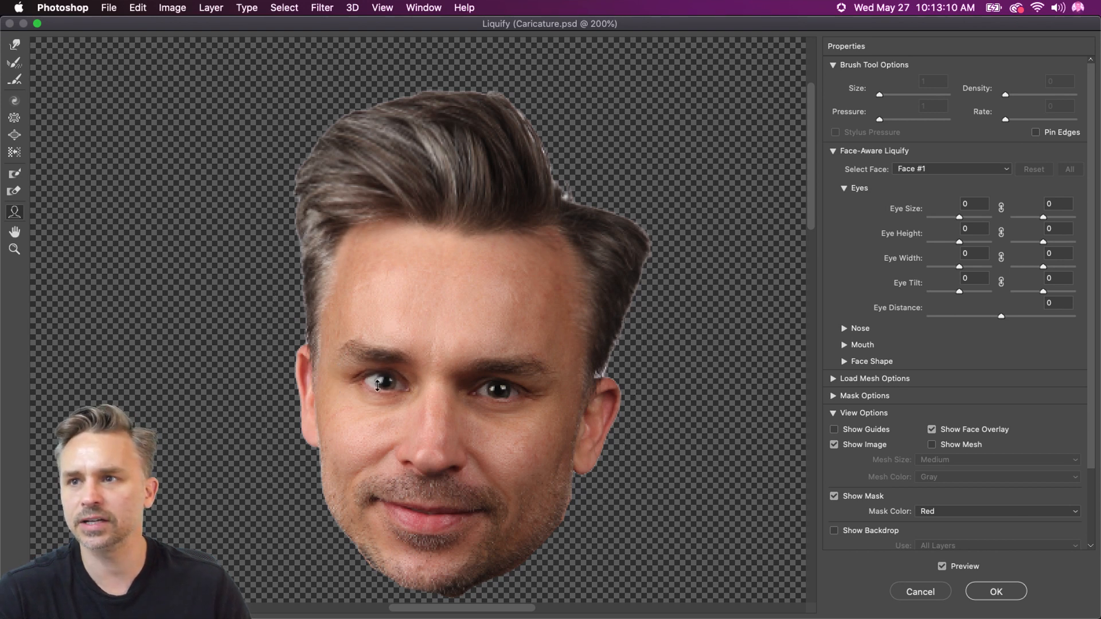
pyautogui.moveTo(378, 367); pyautogui.dragTo(379, 359)
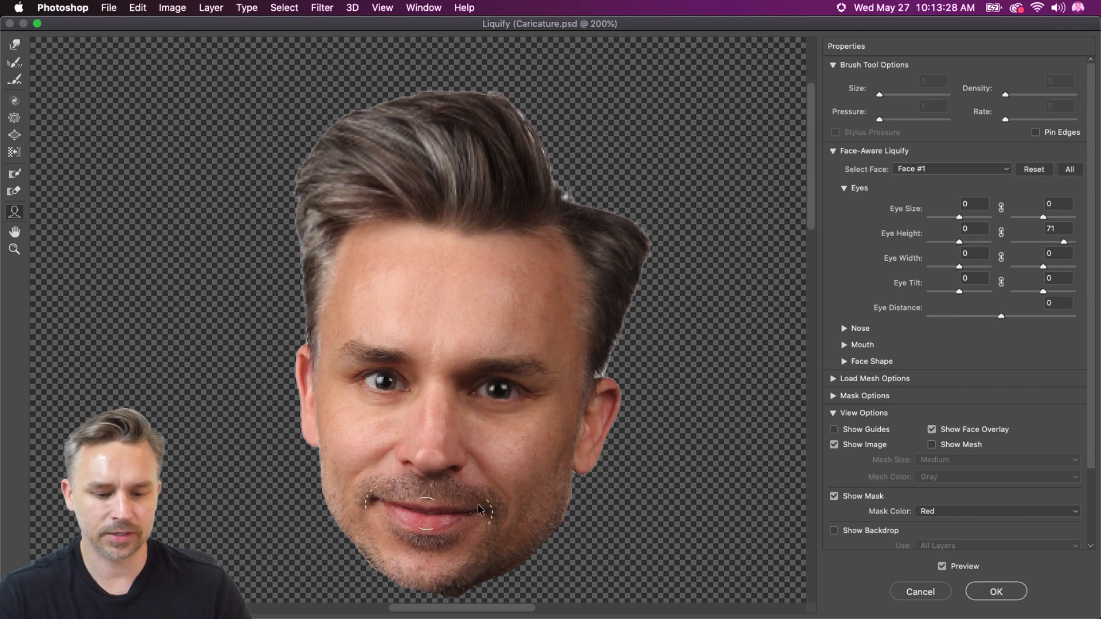
pyautogui.moveTo(491, 508); pyautogui.dragTo(497, 488)
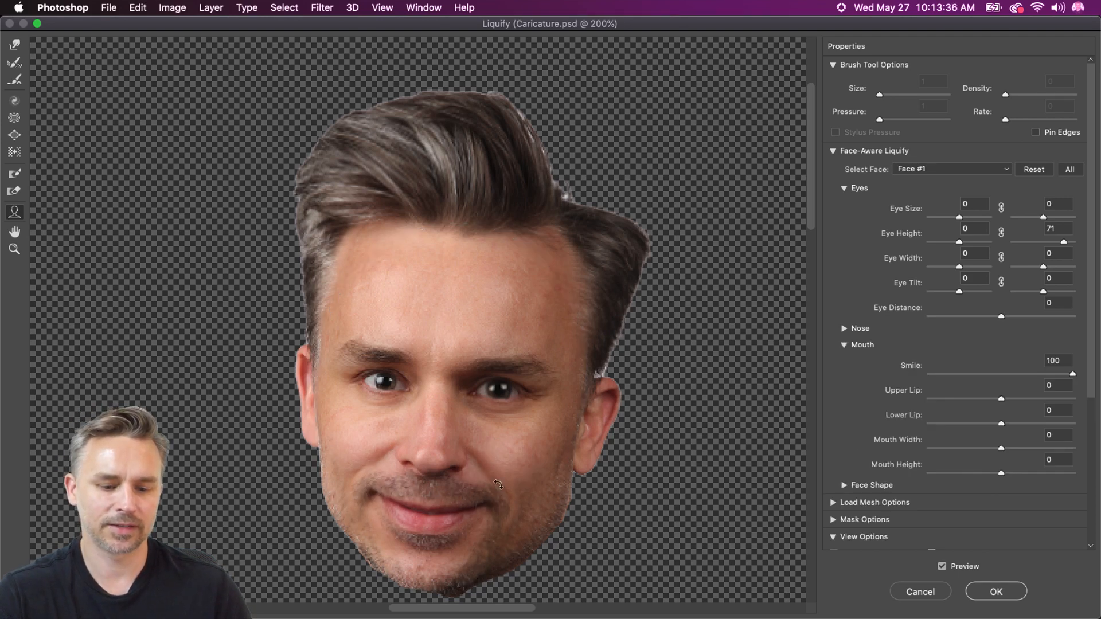
pyautogui.moveTo(498, 491); pyautogui.dragTo(498, 488)
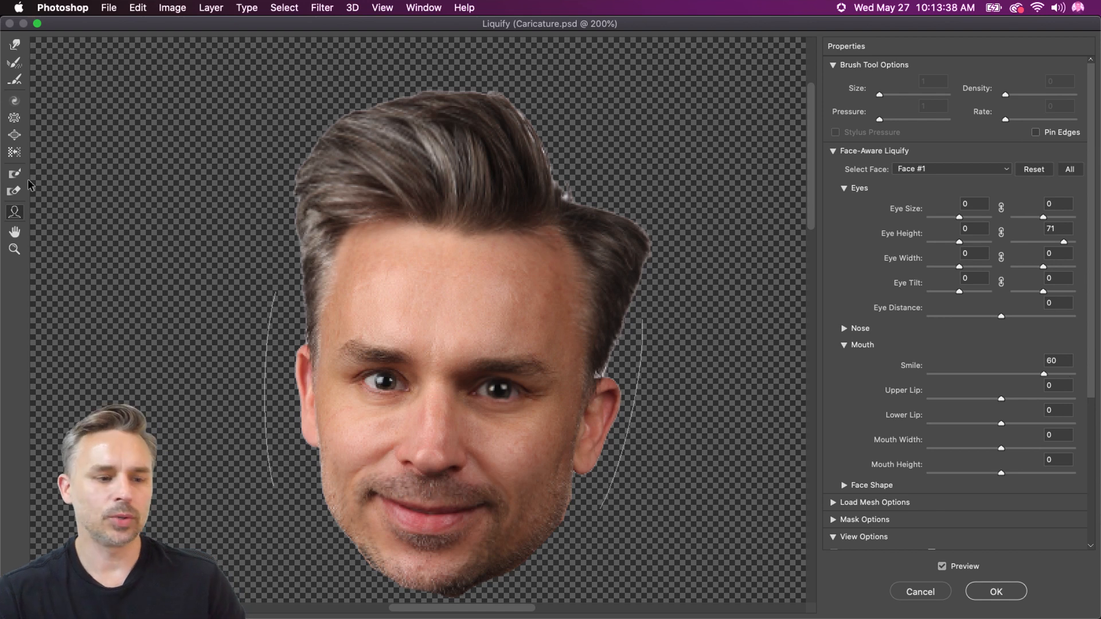
pyautogui.scroll(-10, 1008, 298)
pyautogui.scroll(5, 998, 273)
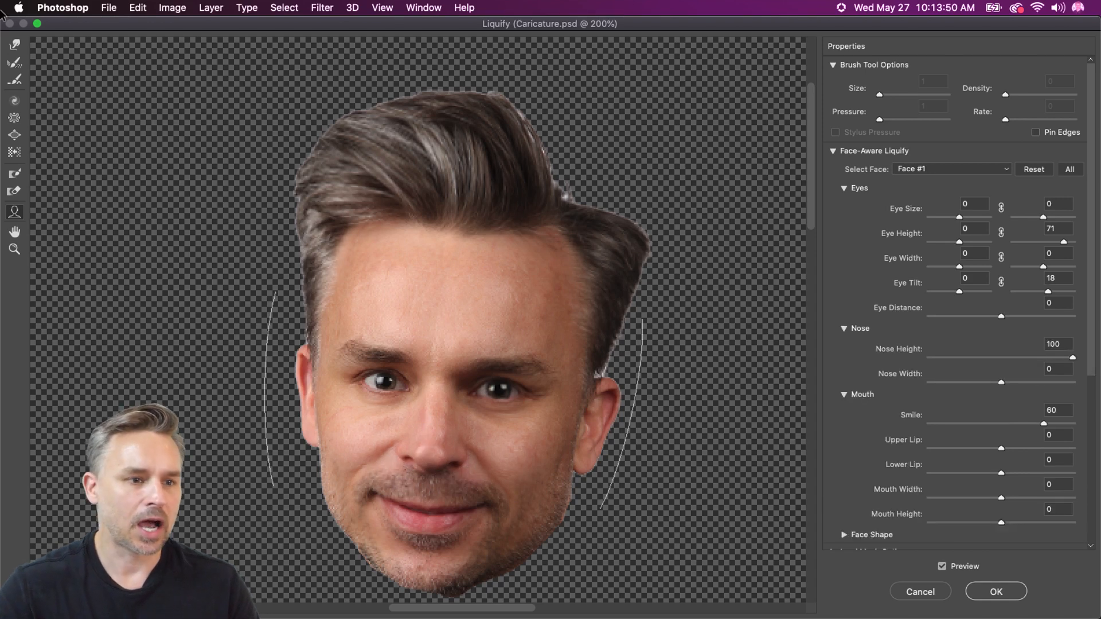
# Widen the smile by pulling both mouth corners outward with a size 70 Forward Warp brush
pyautogui.click(14, 44)
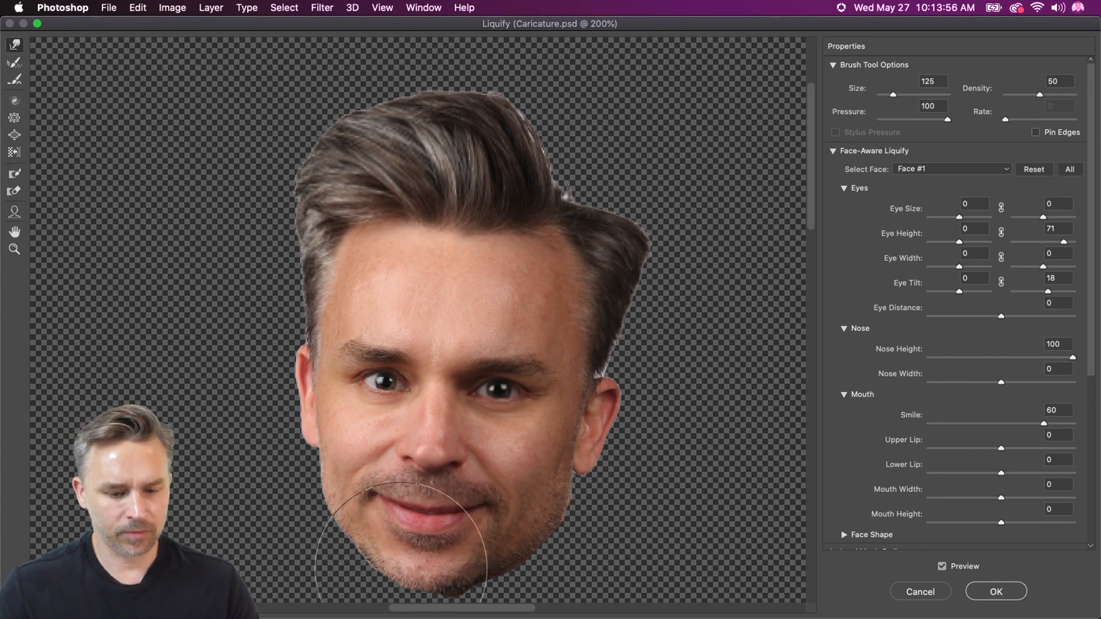
pyautogui.press('[')
pyautogui.press('[')
pyautogui.press('[')
pyautogui.press('[')
pyautogui.moveTo(365, 489); pyautogui.dragTo(371, 496)
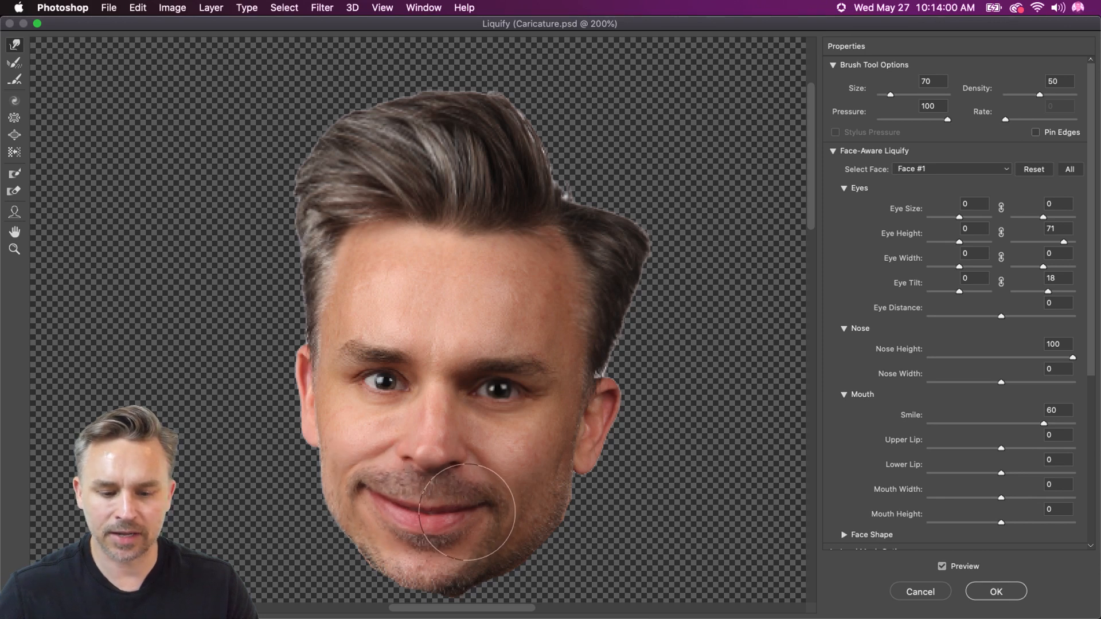
pyautogui.moveTo(468, 511); pyautogui.dragTo(498, 504)
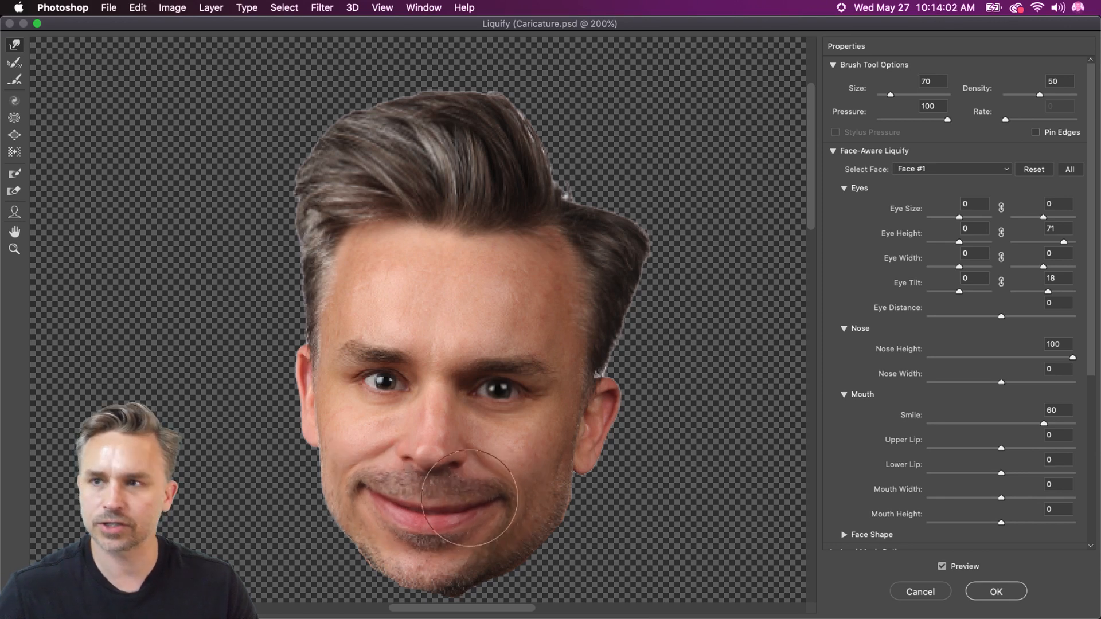
# Enlarge both eyes with the Bloat tool at brush size 100
pyautogui.click(14, 136)
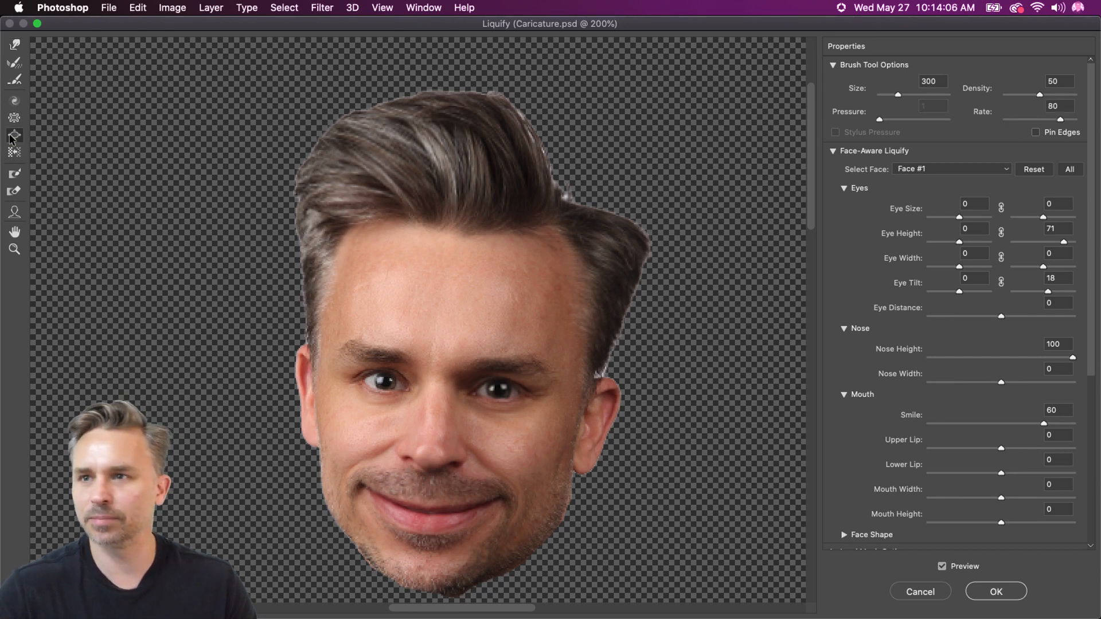
pyautogui.press('[')
pyautogui.press('[')
pyautogui.press('[')
pyautogui.press('[')
pyautogui.press('[')
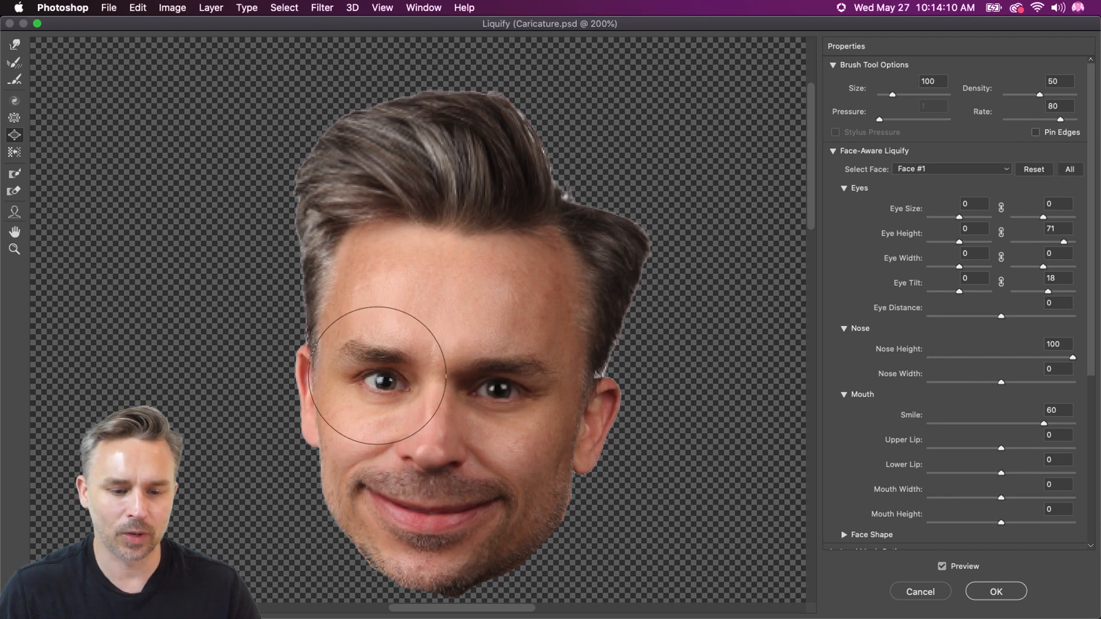
pyautogui.click(383, 381)
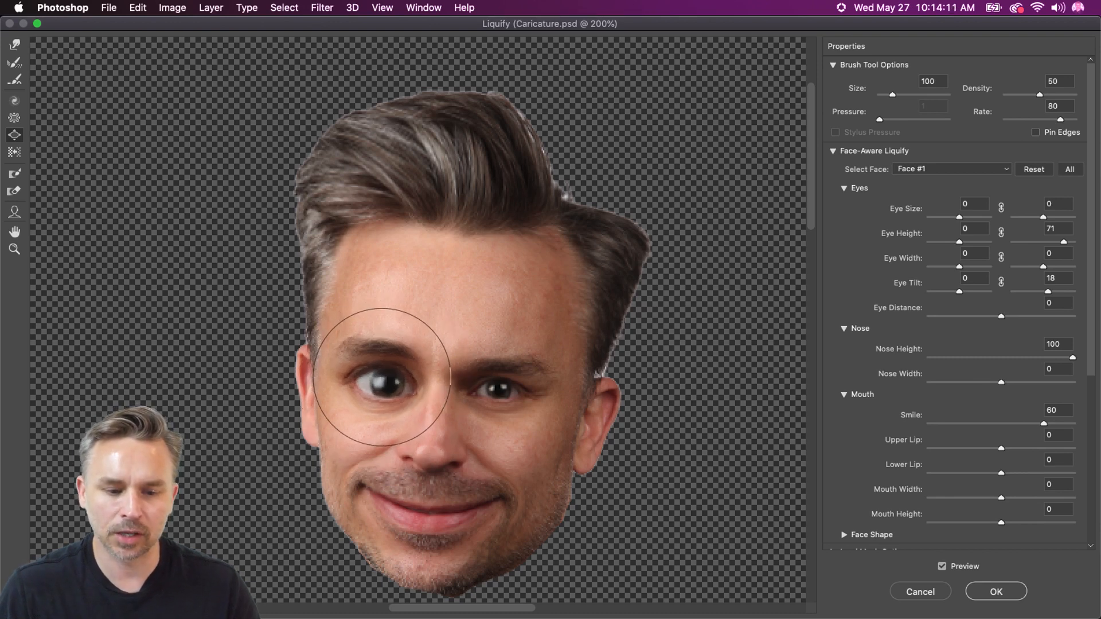
pyautogui.click(496, 390)
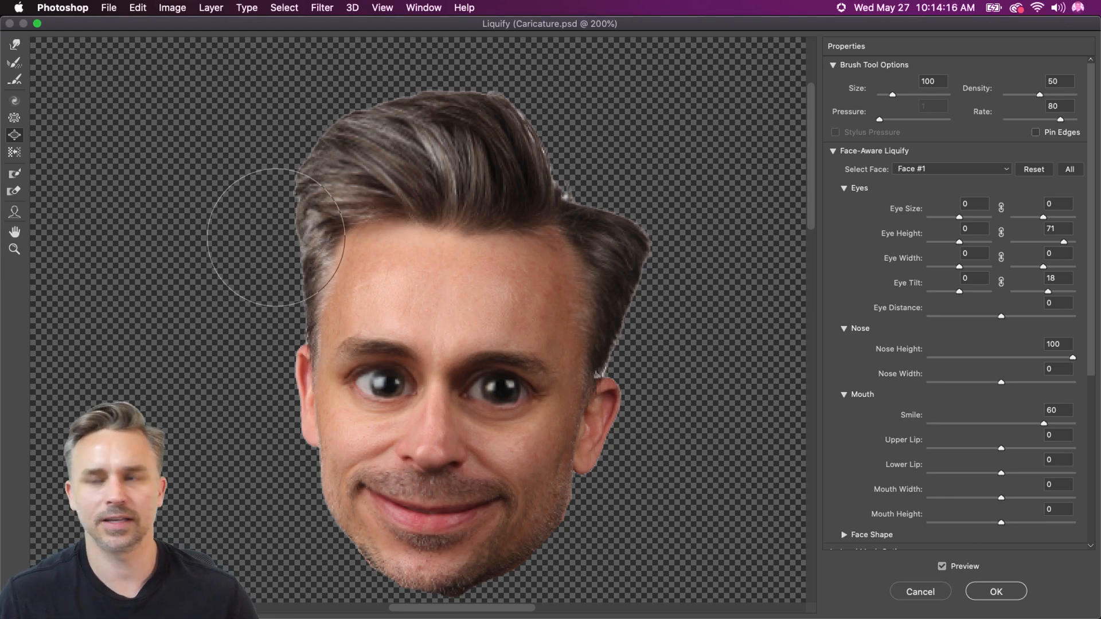
# Nudge both eyes outward with the Forward Warp tool at brush size 100 and apply the Liquify edits
pyautogui.click(11, 44)
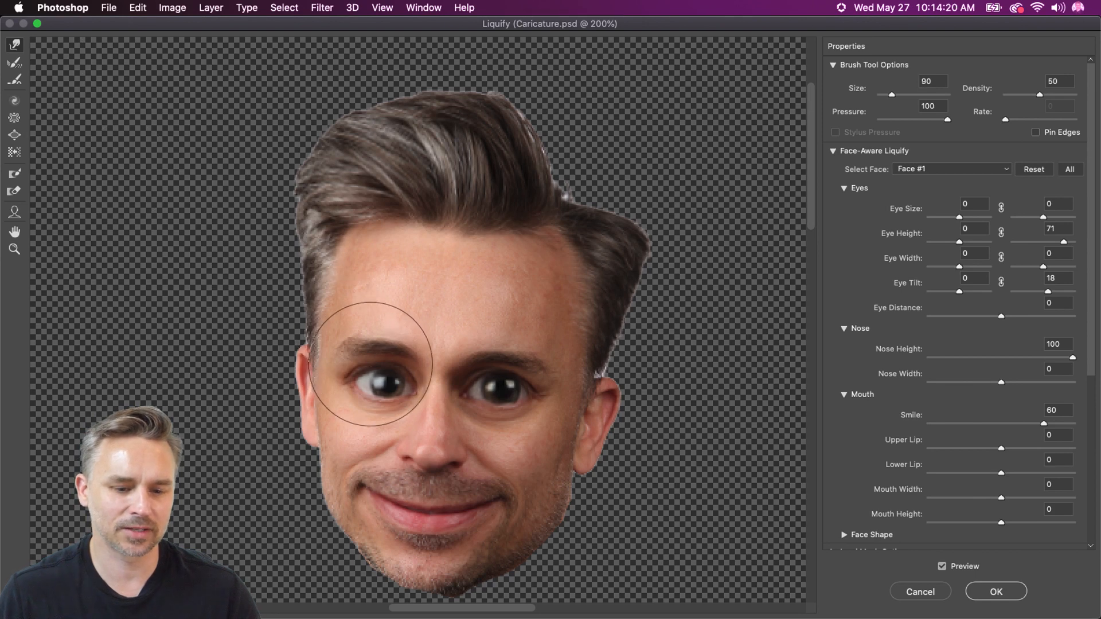
pyautogui.moveTo(374, 368); pyautogui.dragTo(370, 367)
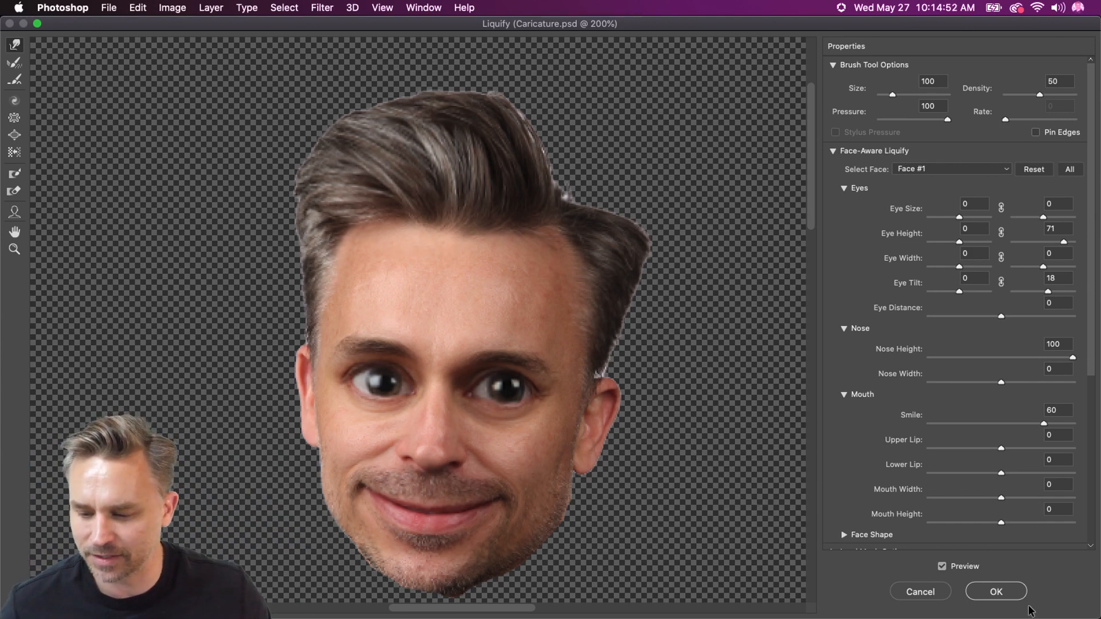
pyautogui.click(997, 594)
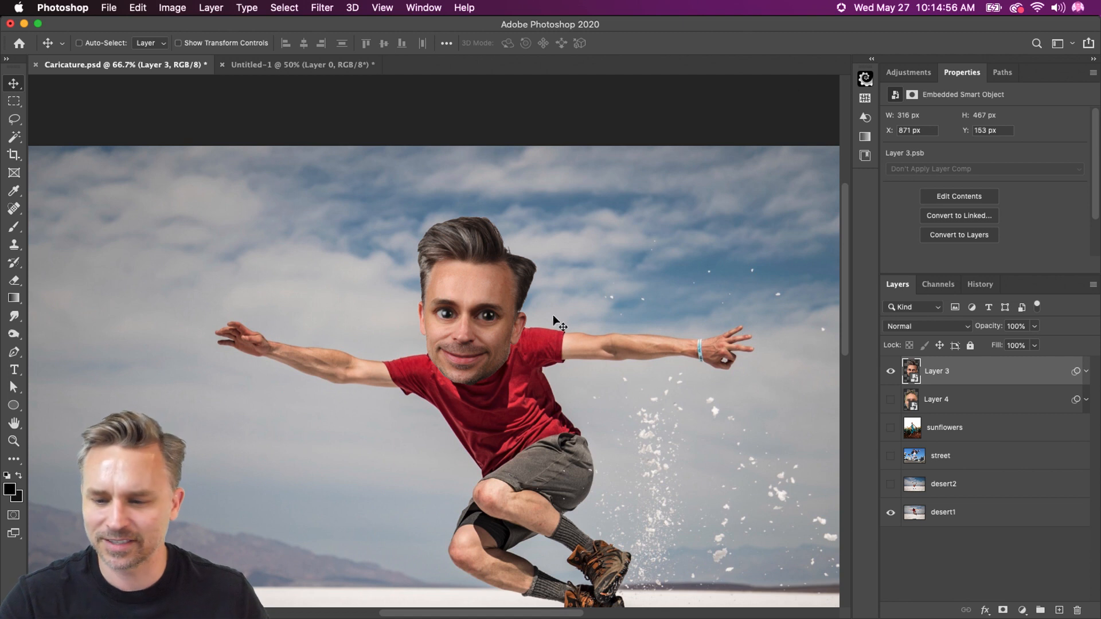
# Move the caricature head over the jumping man's neck at about X 891 px, Y 171 px, and rename its layer head
pyautogui.moveTo(556, 292)
pyautogui.mouseDown()
pyautogui.moveTo(545, 253)
pyautogui.moveTo(564, 301)
pyautogui.mouseUp()
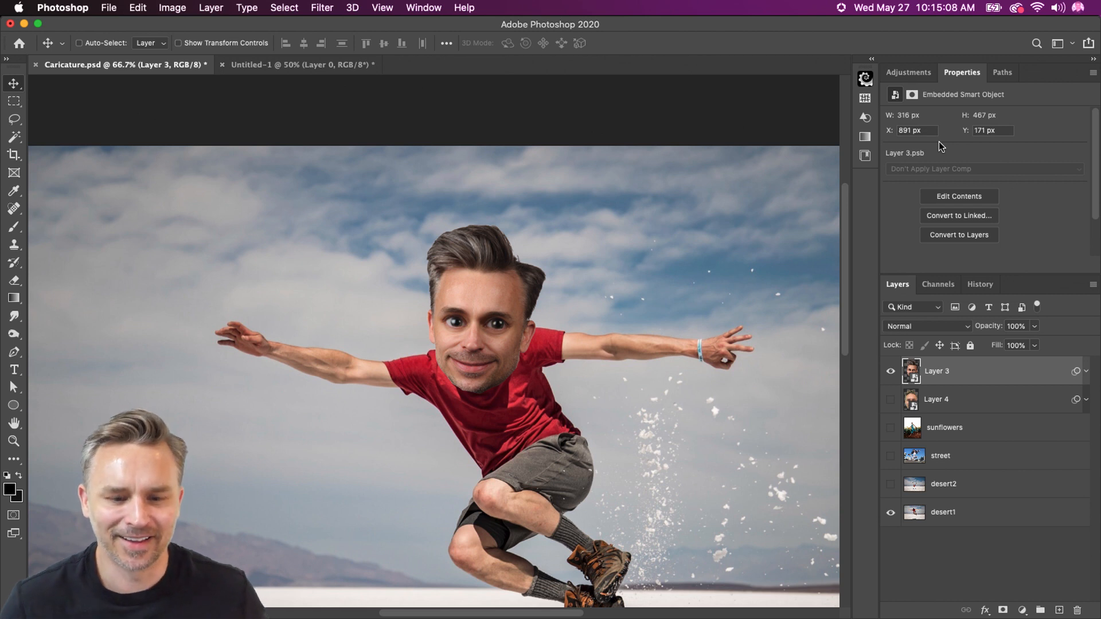
pyautogui.scroll(-5, 695, 283)
pyautogui.hscroll(2, 695, 283)
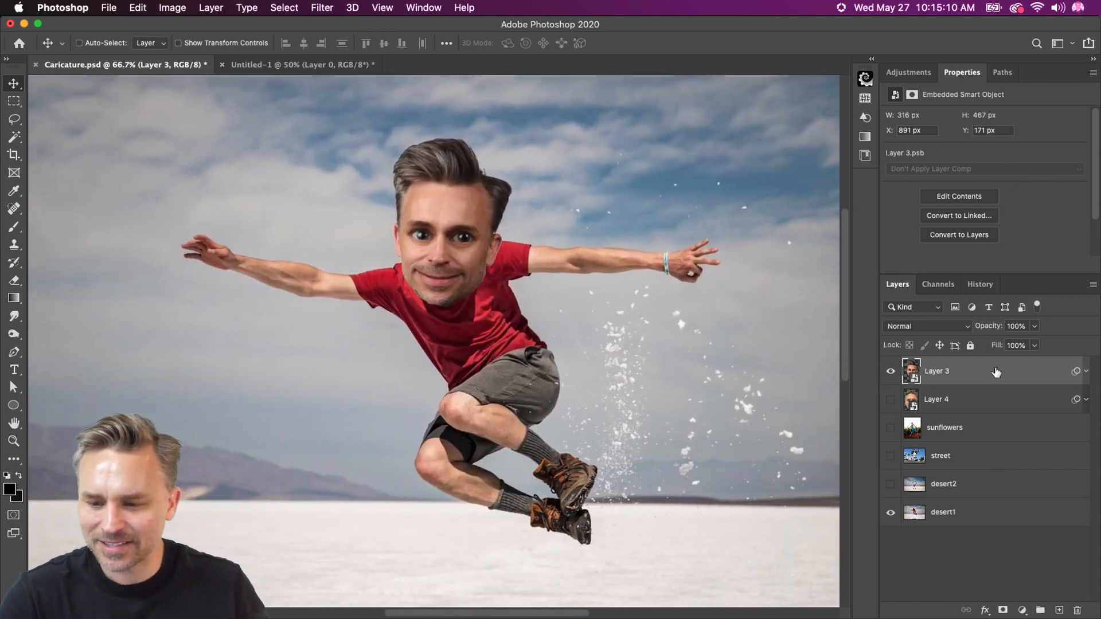
pyautogui.doubleClick(932, 372)
pyautogui.write('head')
pyautogui.press('Return')
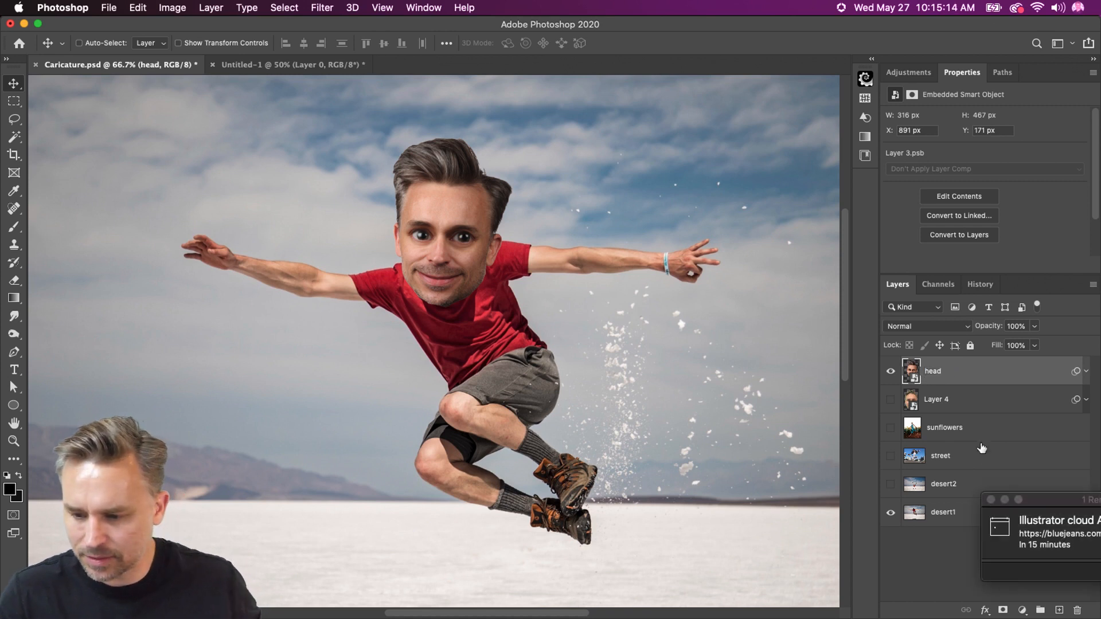
# Close the Outlook reminder window and dismiss all reminders
pyautogui.click(1004, 499)
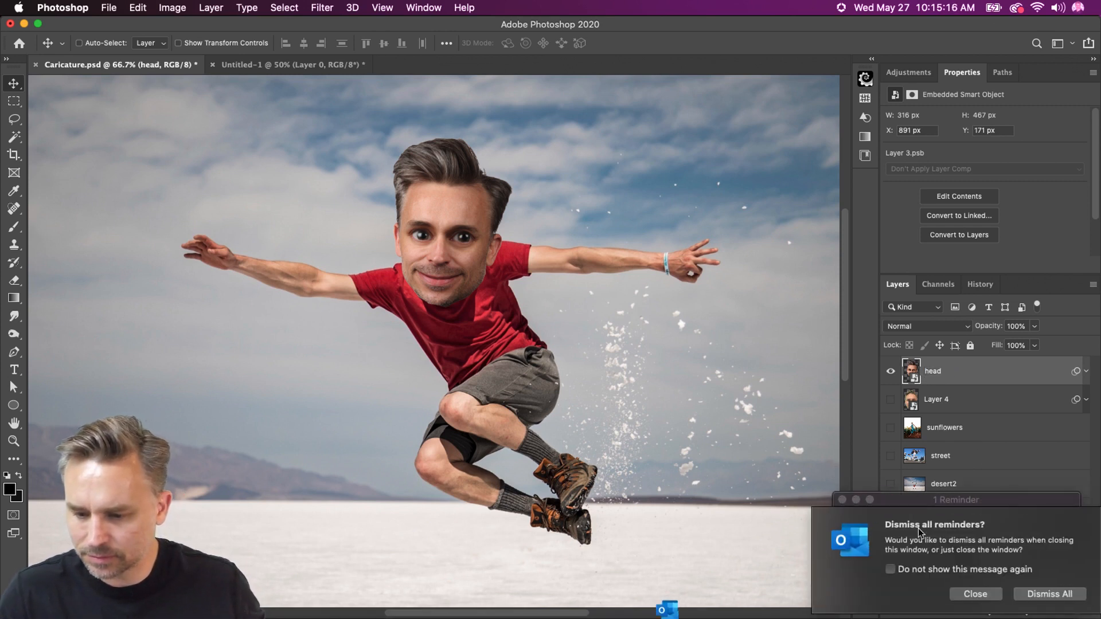
pyautogui.click(1055, 596)
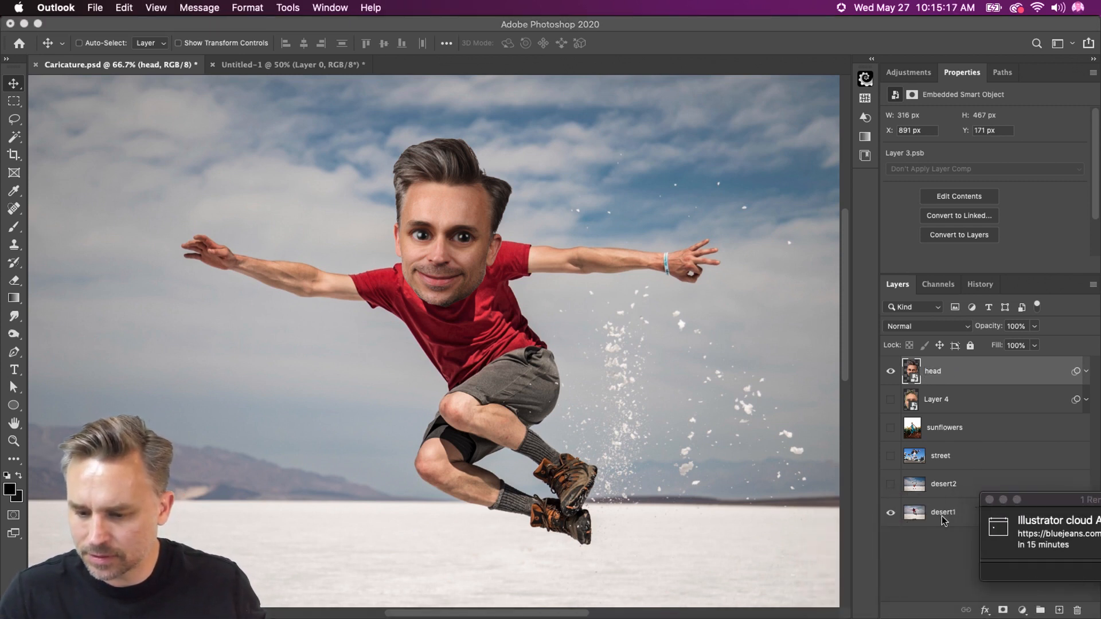
# Duplicate the head layer, keeping one copy as a hidden spare, and place the visible copy directly above desert1
pyautogui.click(938, 378)
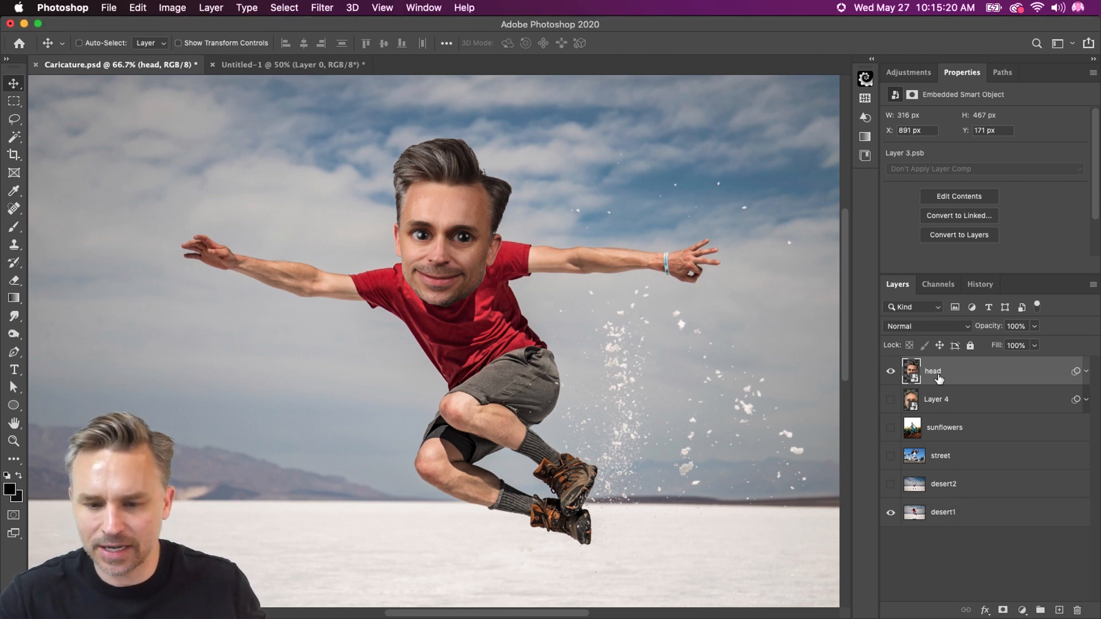
pyautogui.press('super+j')
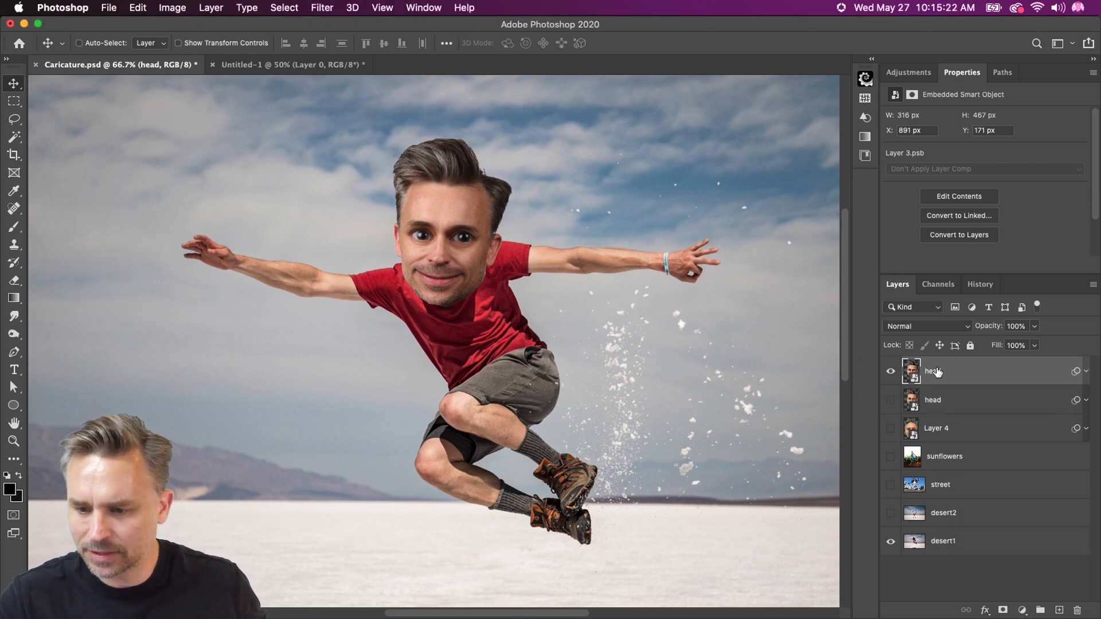
pyautogui.moveTo(936, 372); pyautogui.dragTo(938, 526)
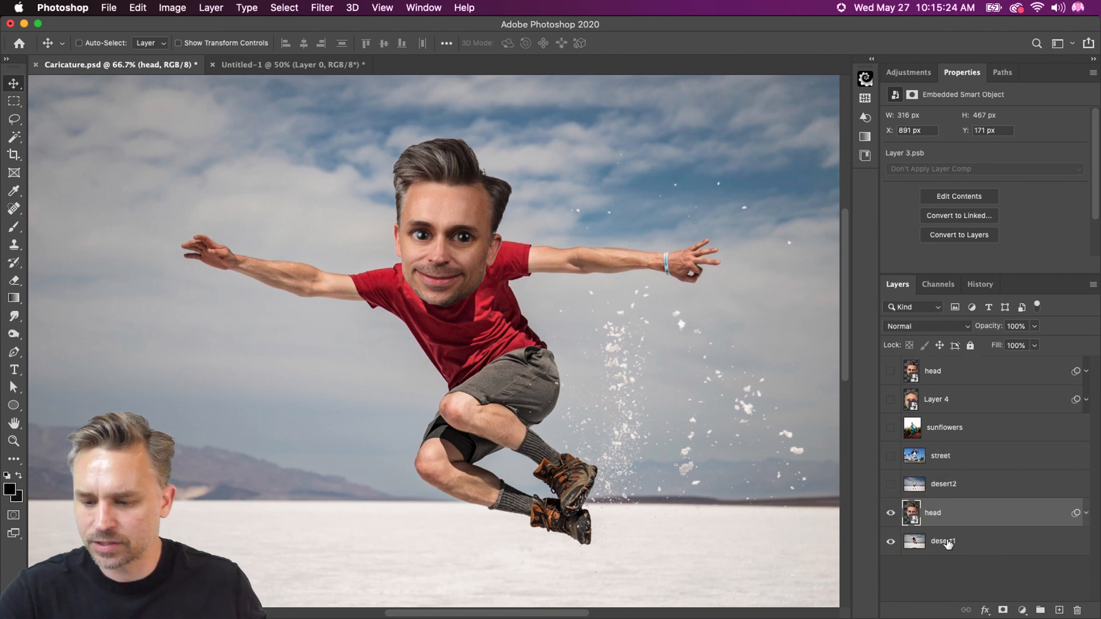
# Group the visible head layer with desert1 and name the group jump
pyautogui.keyDown('shift'); pyautogui.click(947, 547); pyautogui.keyUp('shift')
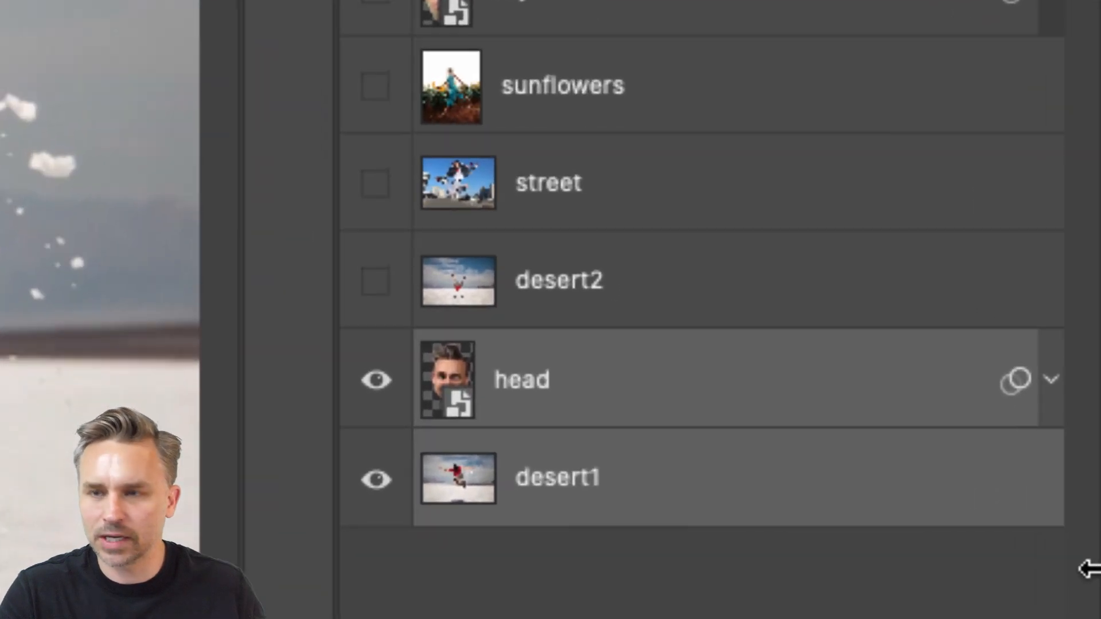
pyautogui.hotkey('ctrl', 'g')
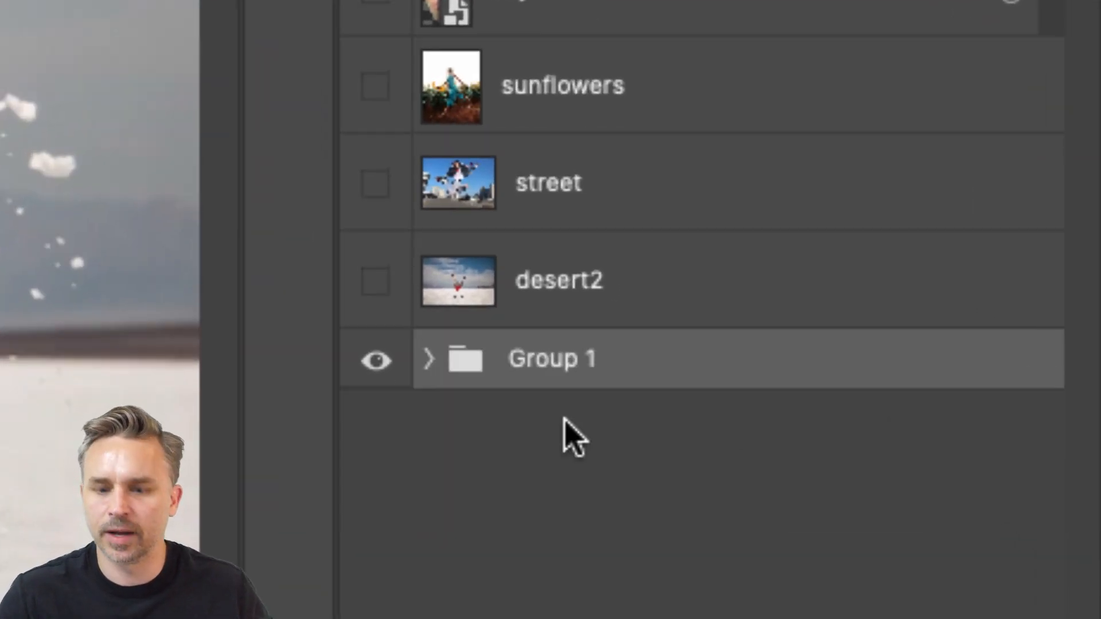
pyautogui.doubleClick(548, 367)
pyautogui.write('jump')
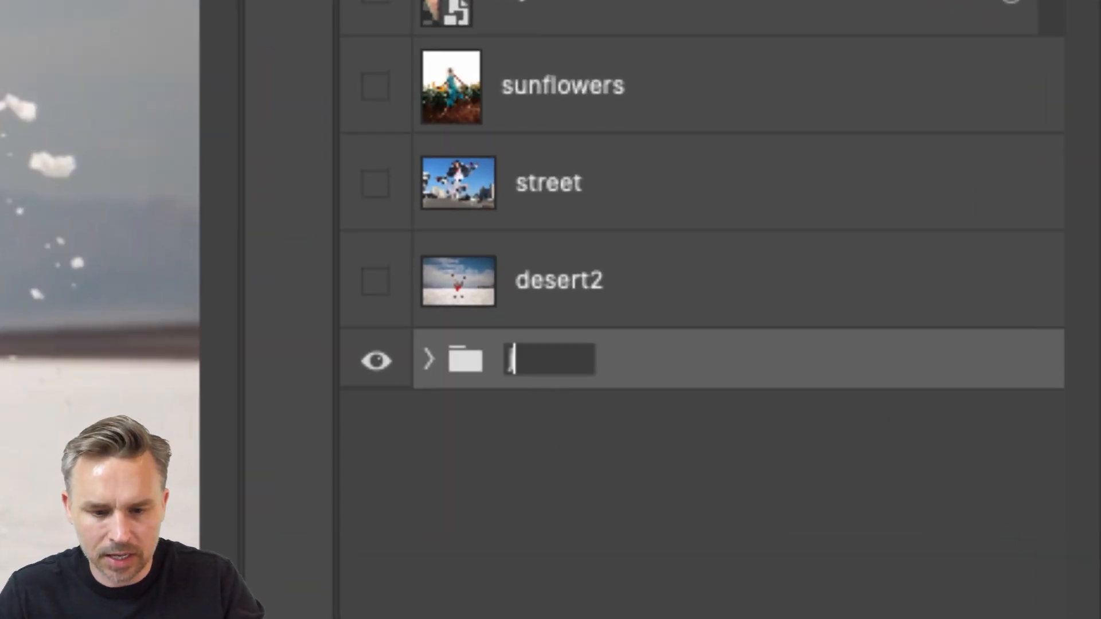
pyautogui.press('Return')
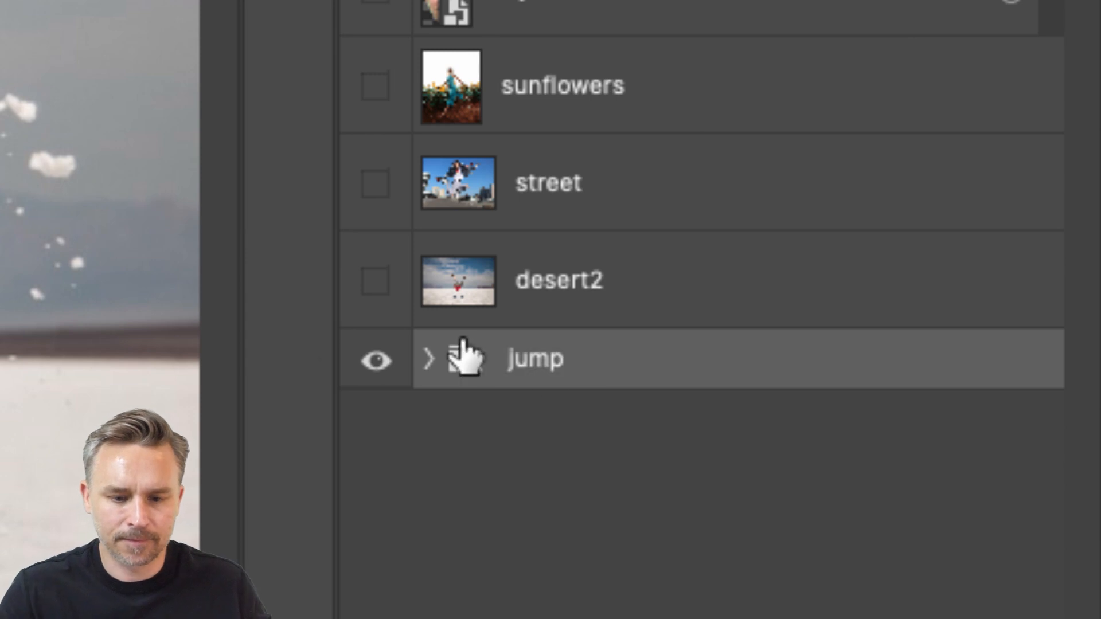
# Show the desert2 layer and the spare head layer, and move desert2 directly beneath that head
pyautogui.click(374, 280)
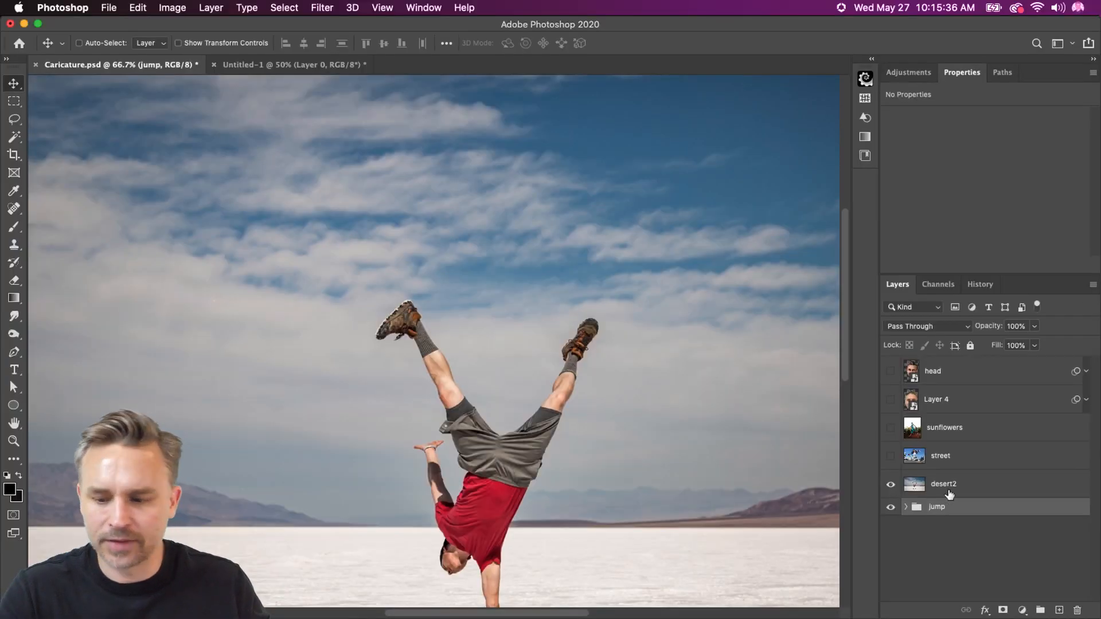
pyautogui.click(949, 491)
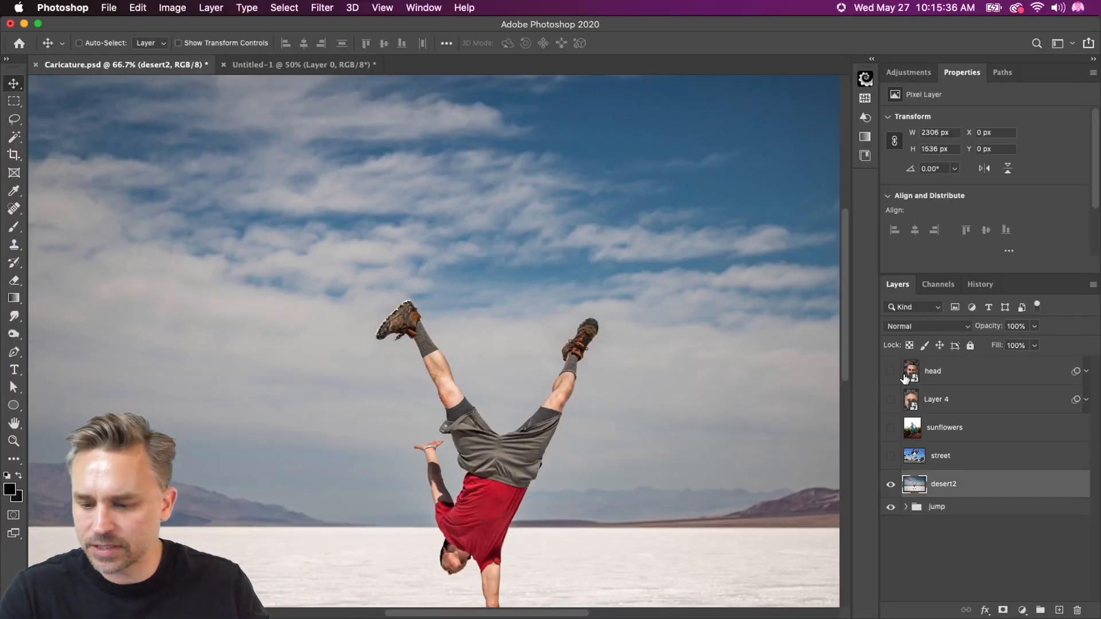
pyautogui.click(896, 373)
pyautogui.click(991, 370)
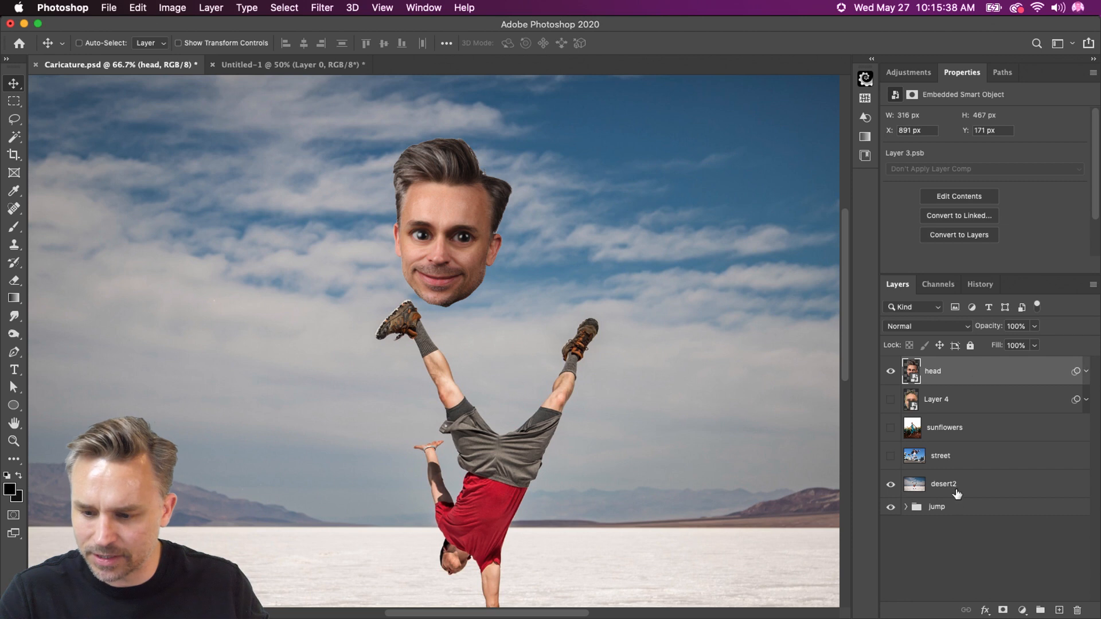
pyautogui.moveTo(956, 494); pyautogui.dragTo(902, 395)
# Group the spare head layer with desert2 and name the group handstand
pyautogui.keyDown('shift'); pyautogui.click(959, 371); pyautogui.keyUp('shift')
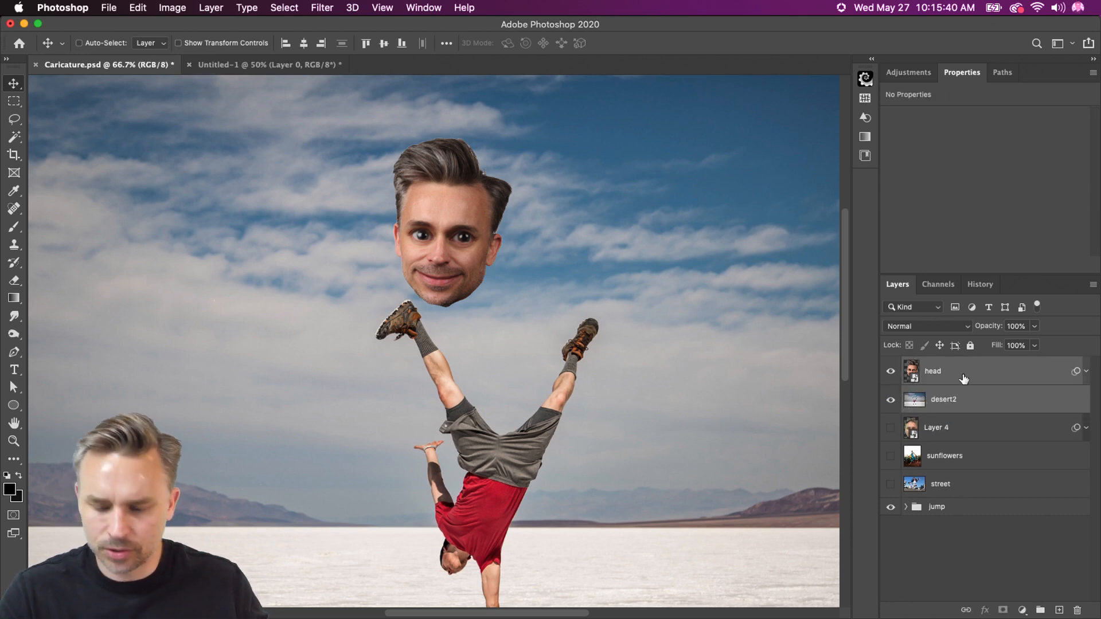
pyautogui.press('super+g')
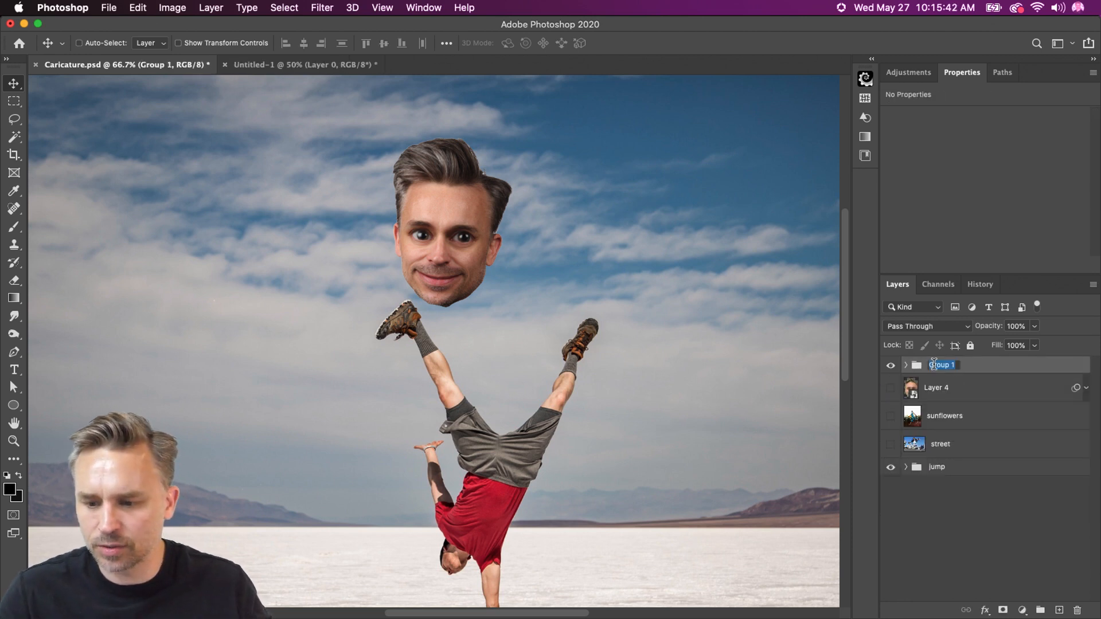
pyautogui.write('handstand')
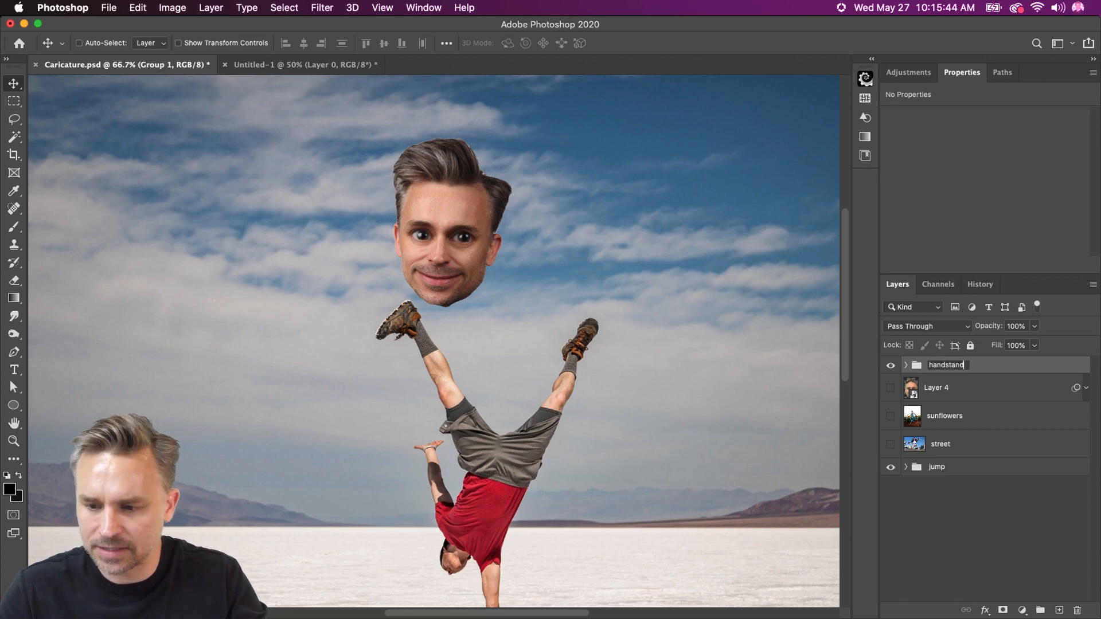
pyautogui.press('Return')
# Move the handstand group's head onto the upside-down man, rotate it to about -157°, and expand its smart filters
pyautogui.scroll(-4, 526, 321)
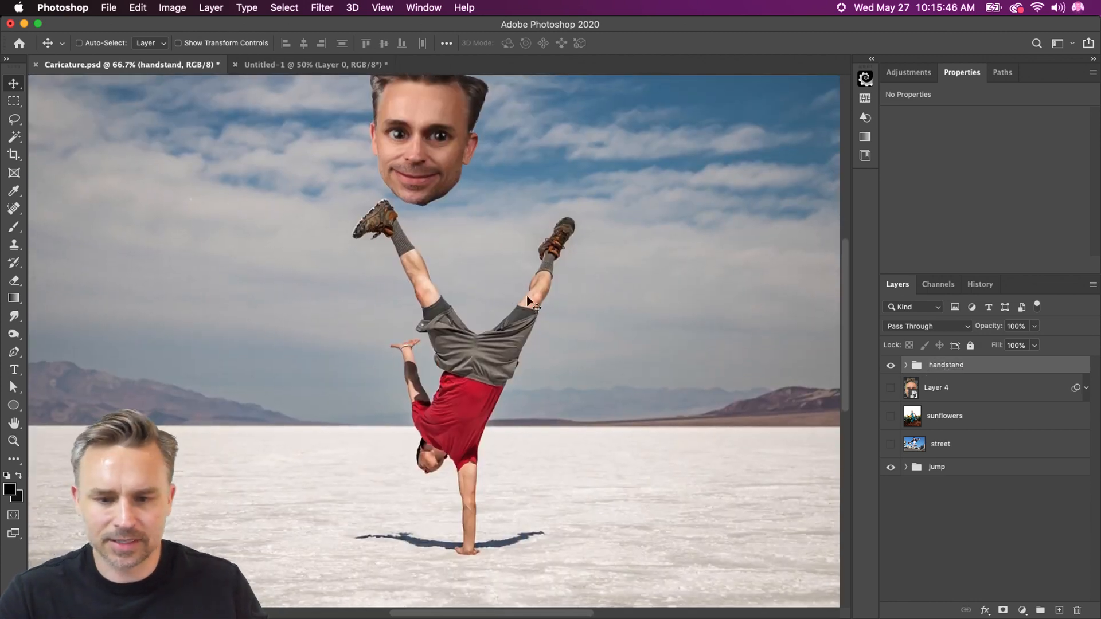
pyautogui.click(904, 366)
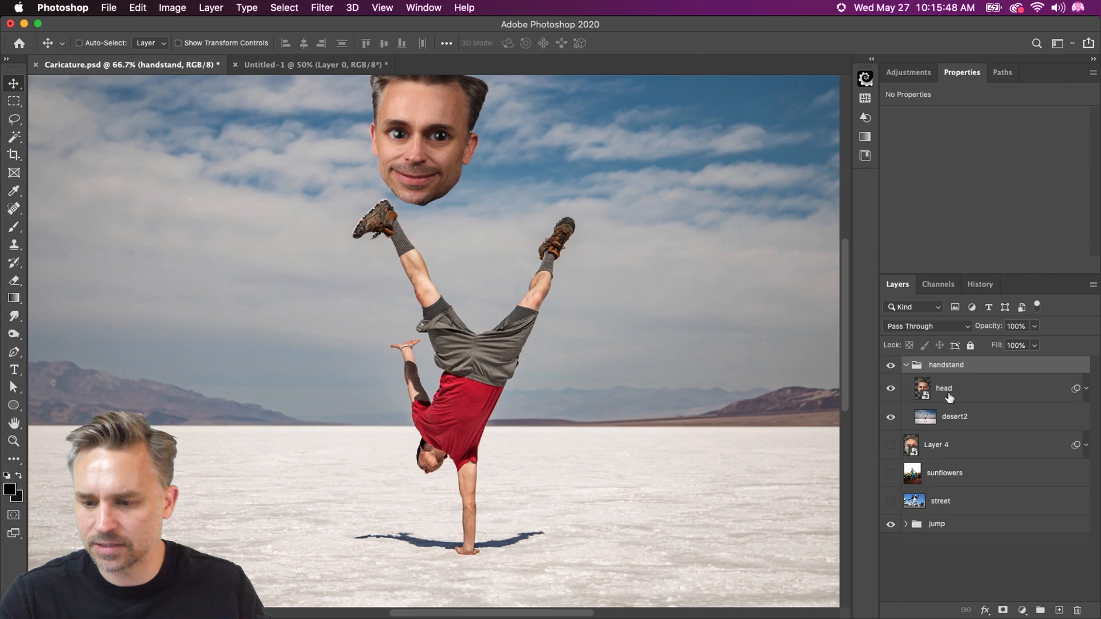
pyautogui.click(949, 388)
pyautogui.moveTo(351, 143); pyautogui.dragTo(564, 542)
pyautogui.hotkey('ctrl', 't')
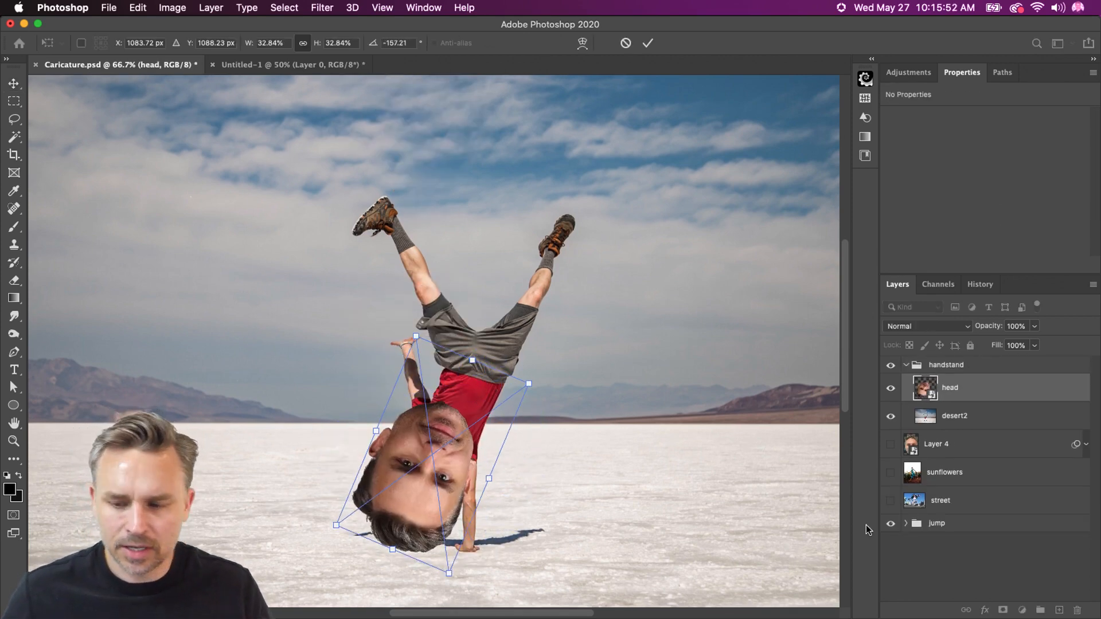
pyautogui.press('Return')
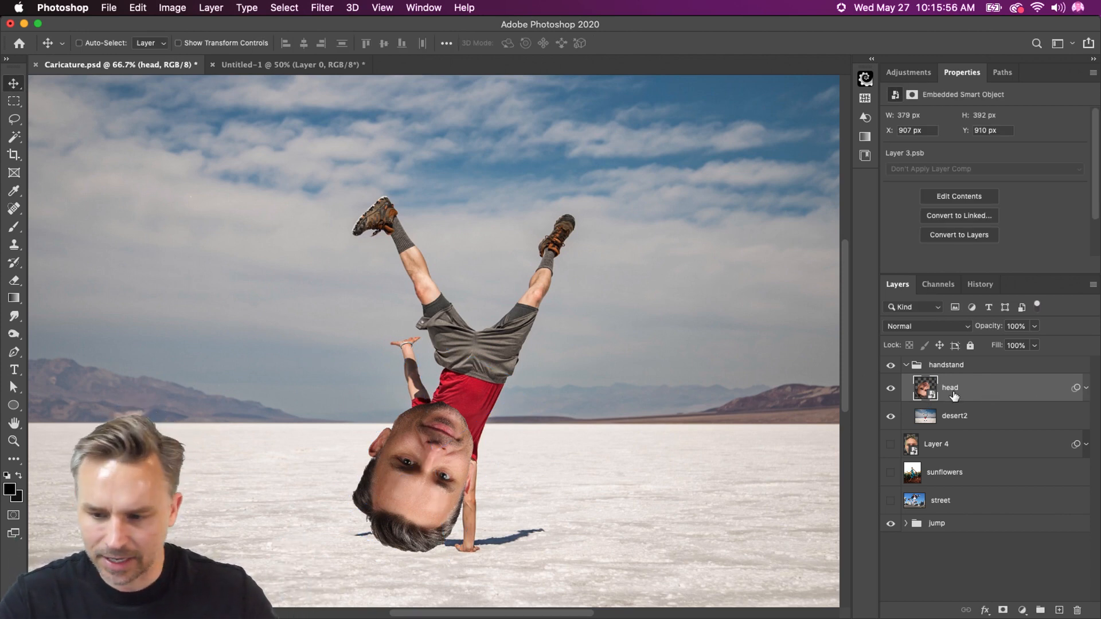
pyautogui.click(1086, 389)
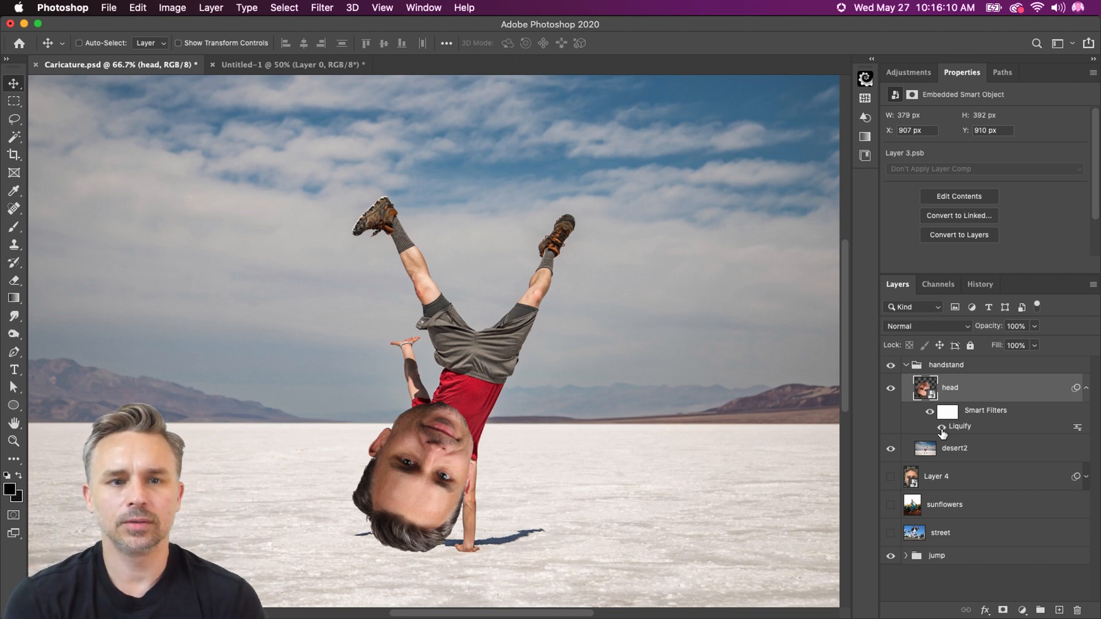
# Collapse and hide the handstand group, and expand the jump group down to its head layer's smart filters
pyautogui.click(905, 365)
pyautogui.click(890, 365)
pyautogui.click(905, 468)
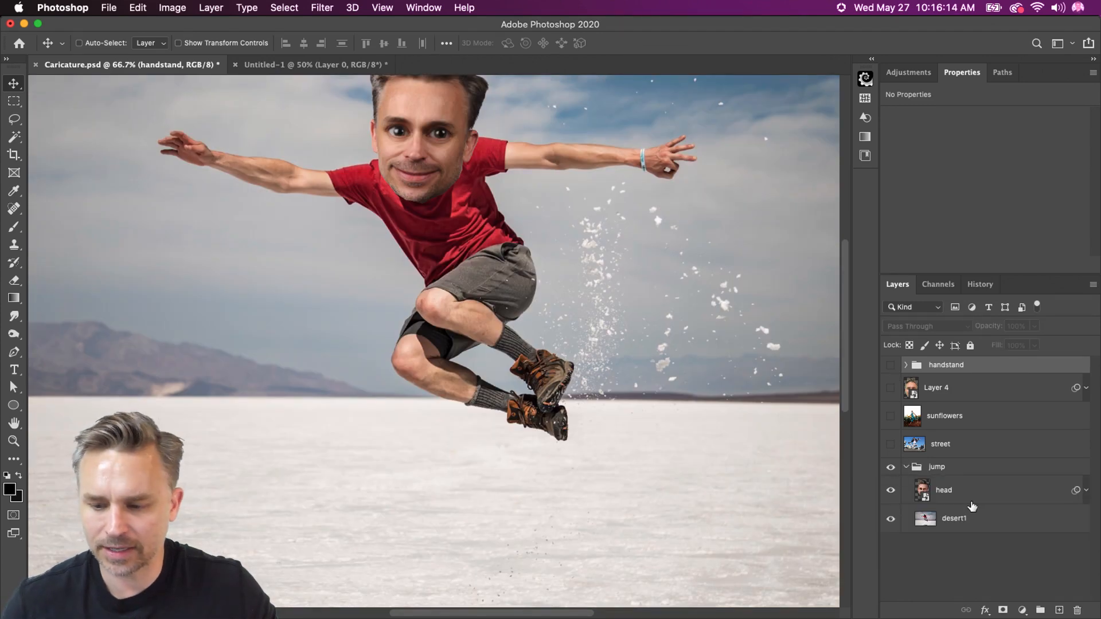
pyautogui.click(965, 492)
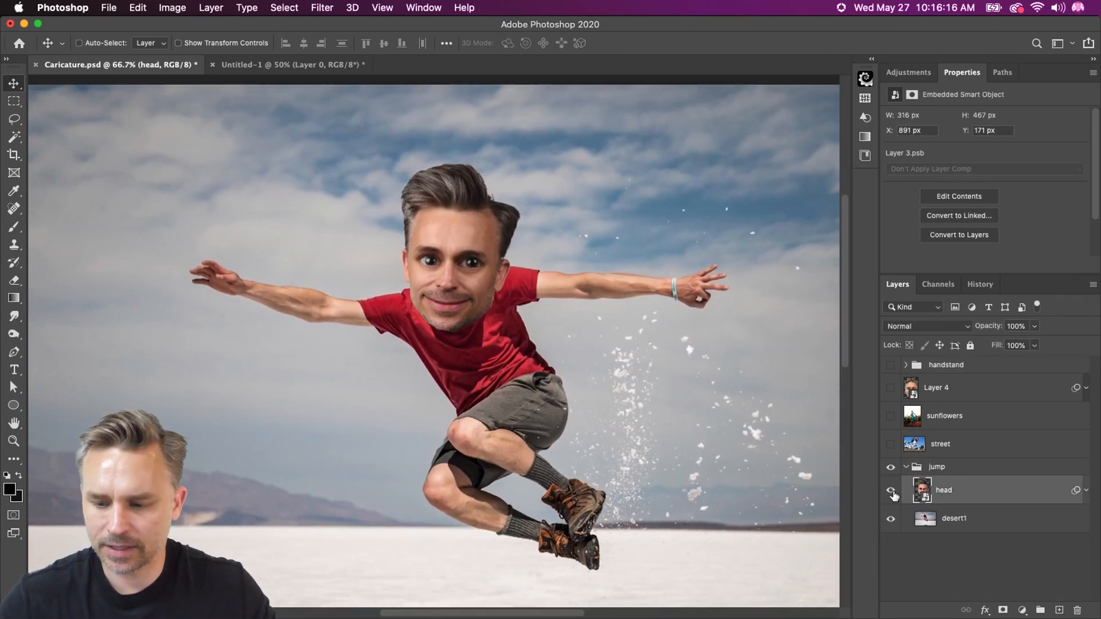
pyautogui.click(1086, 490)
# Float the Layers panel over the canvas and lengthen it to show all the layers
pyautogui.moveTo(897, 285); pyautogui.dragTo(626, 166)
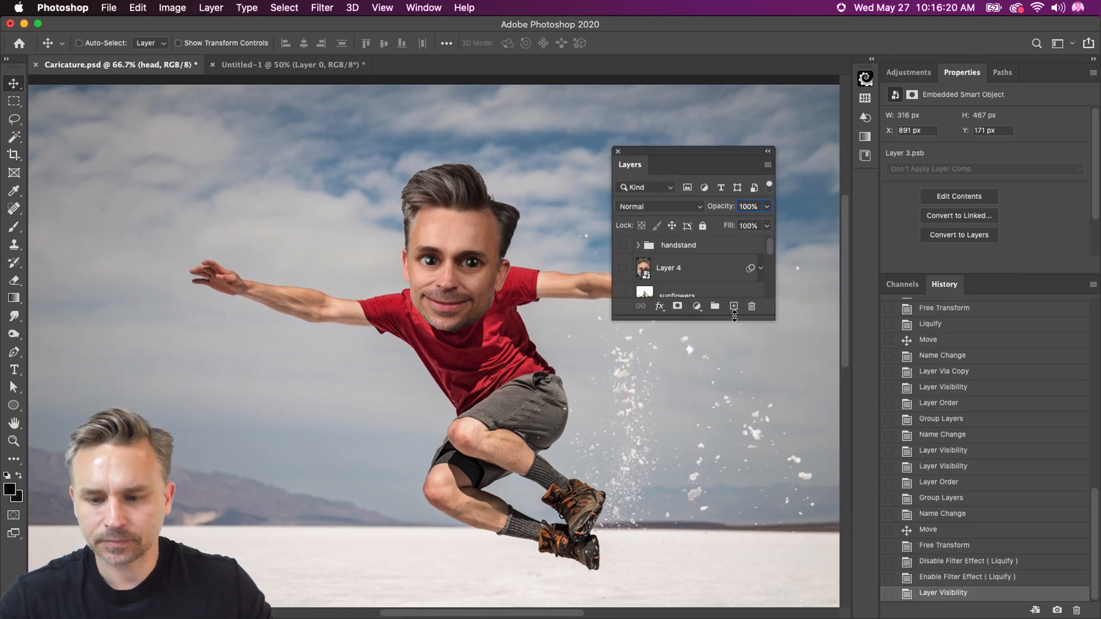
pyautogui.moveTo(651, 320); pyautogui.dragTo(654, 491)
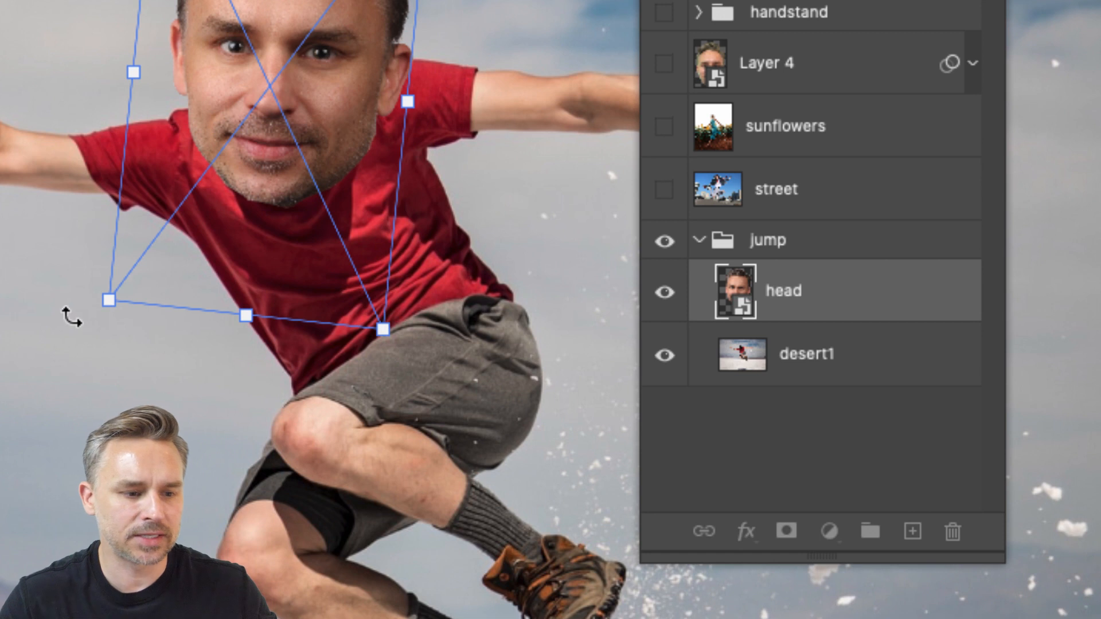
# Try rotating the jump group's head counterclockwise with Free Transform, and undo the rotation
pyautogui.moveTo(71, 315); pyautogui.dragTo(148, 338)
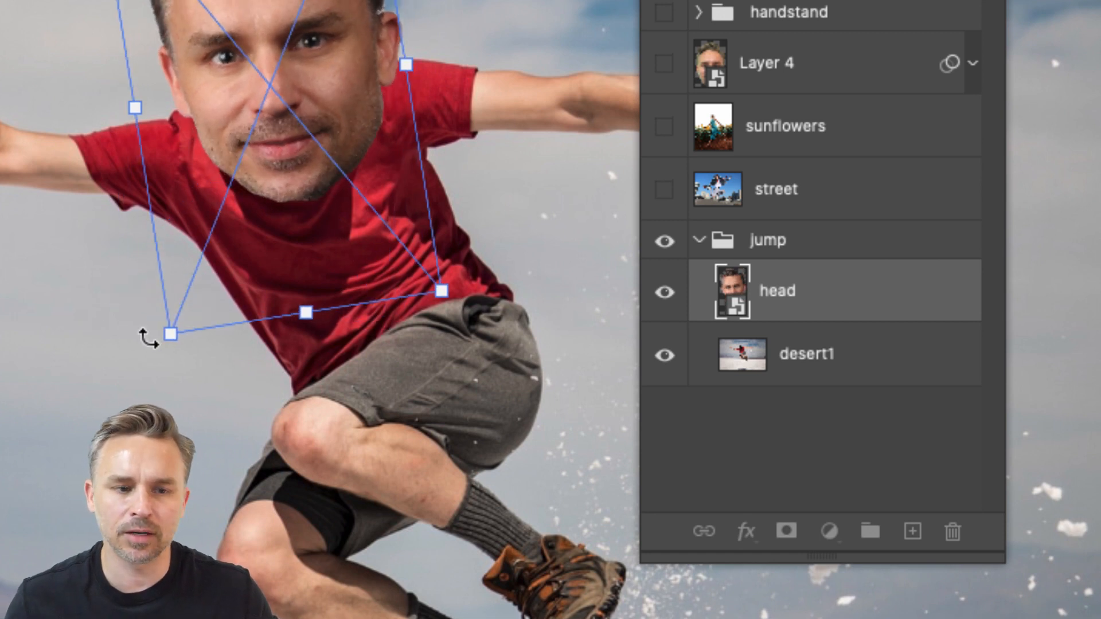
pyautogui.press('Return')
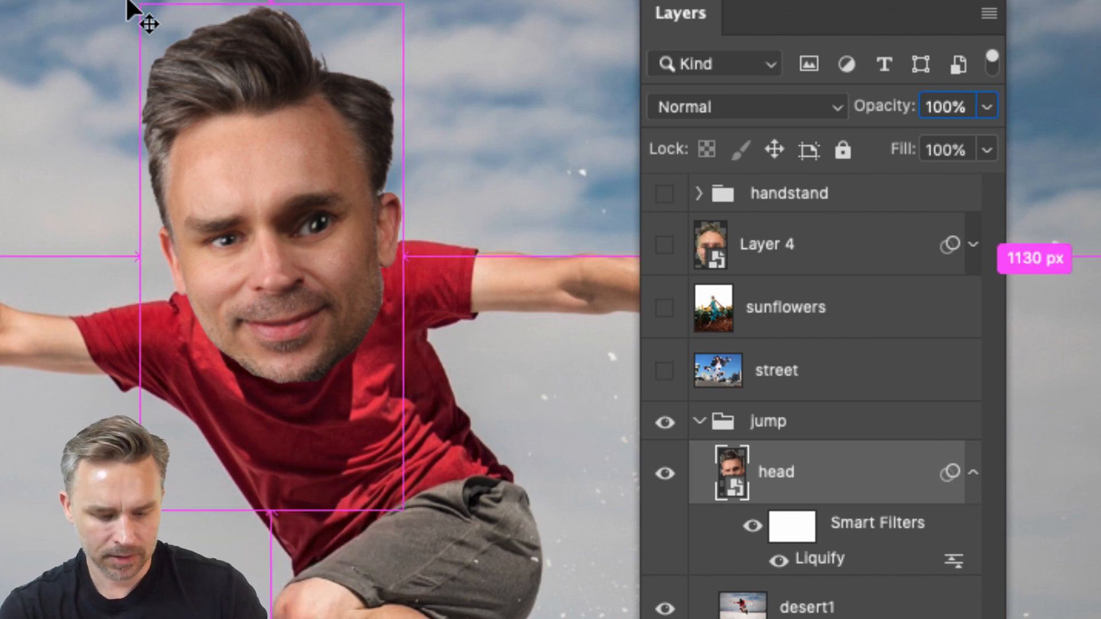
pyautogui.press('super+z')
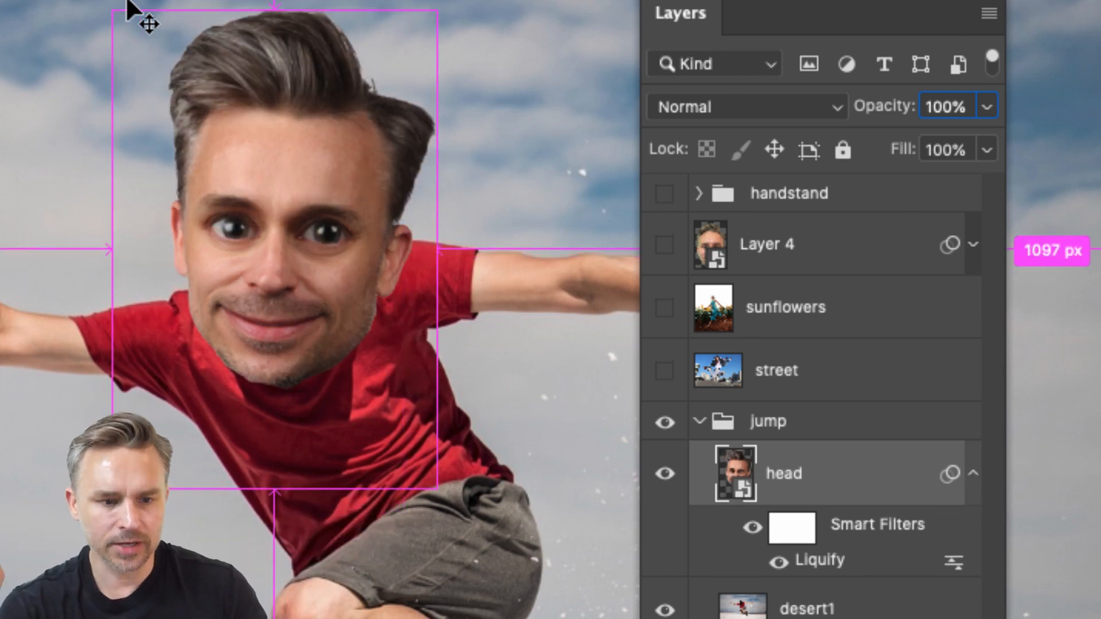
# Collapse the jump group's head layer's smart filters and convert the layer to a smart object
pyautogui.click(975, 477)
pyautogui.rightClick(817, 467)
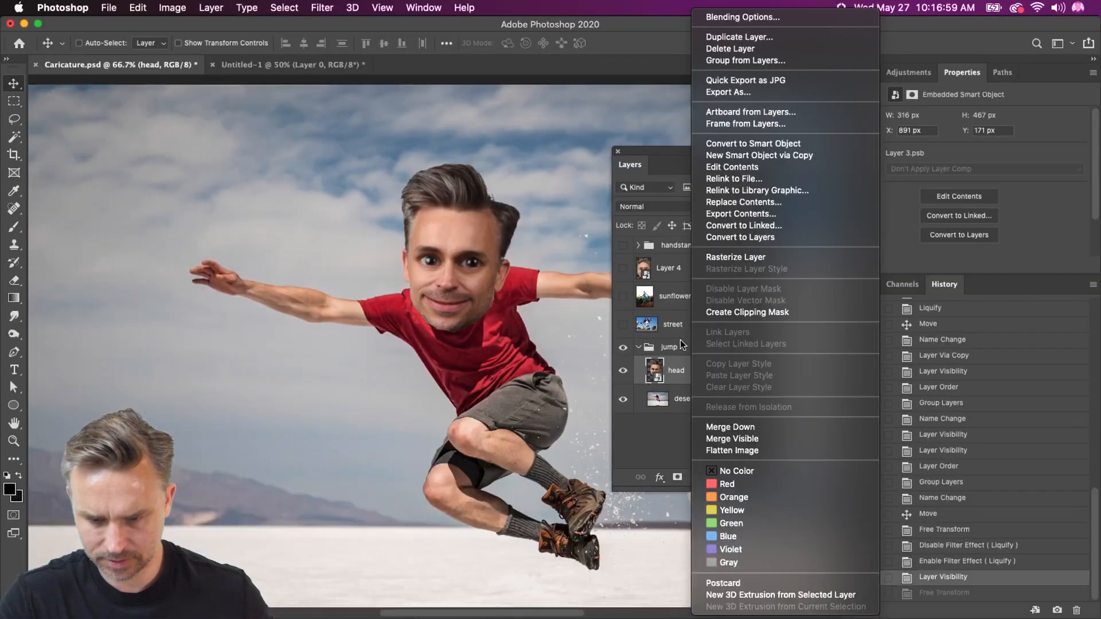
pyautogui.click(652, 376)
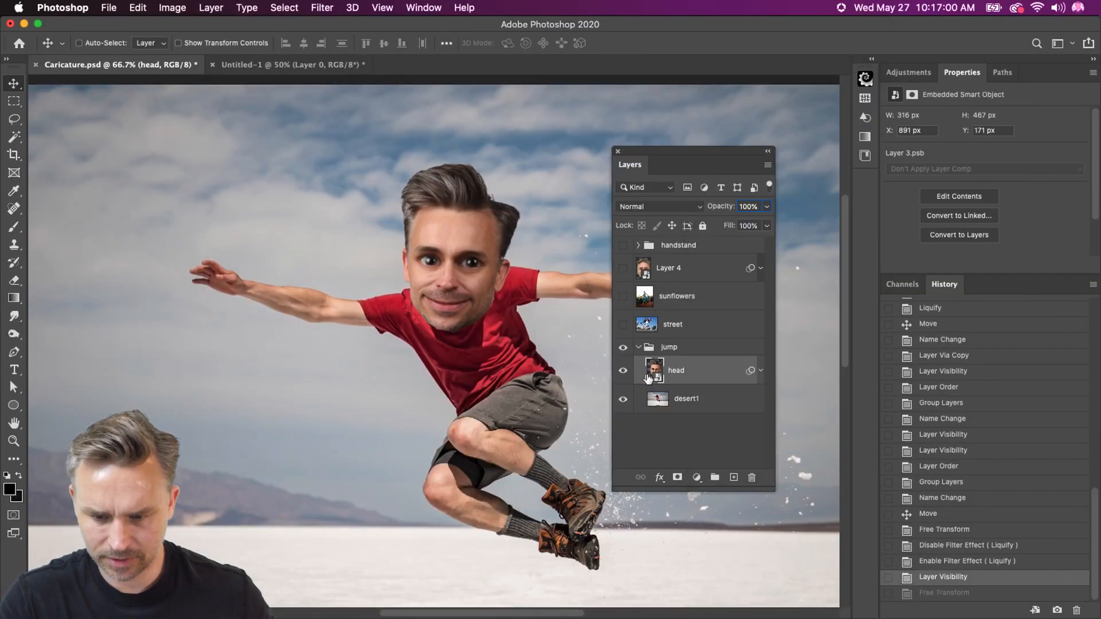
pyautogui.rightClick(693, 368)
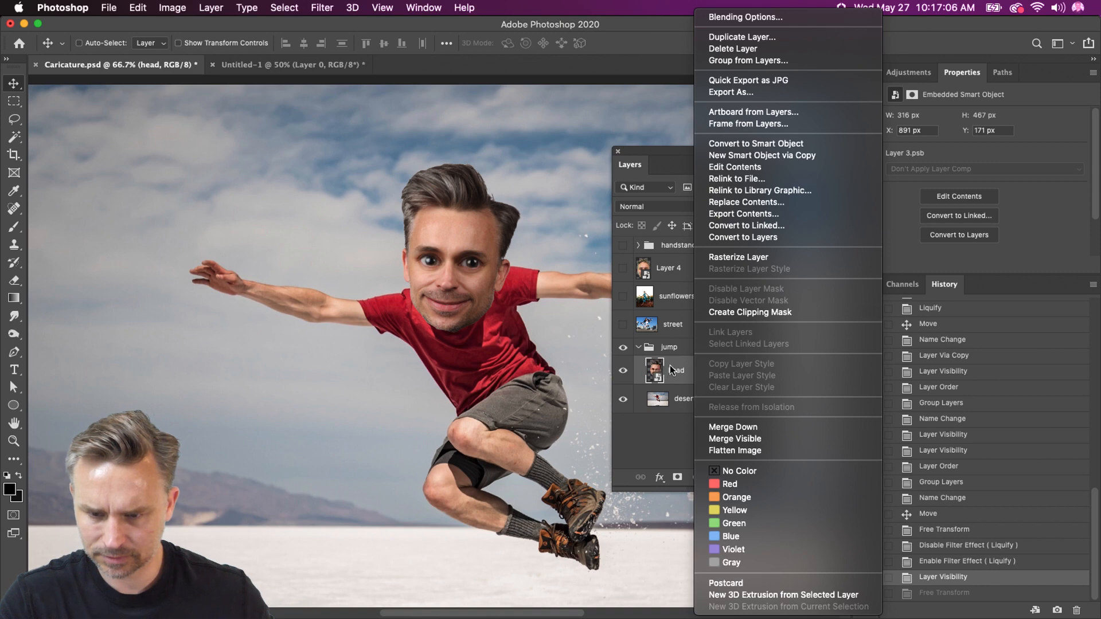
pyautogui.click(670, 366)
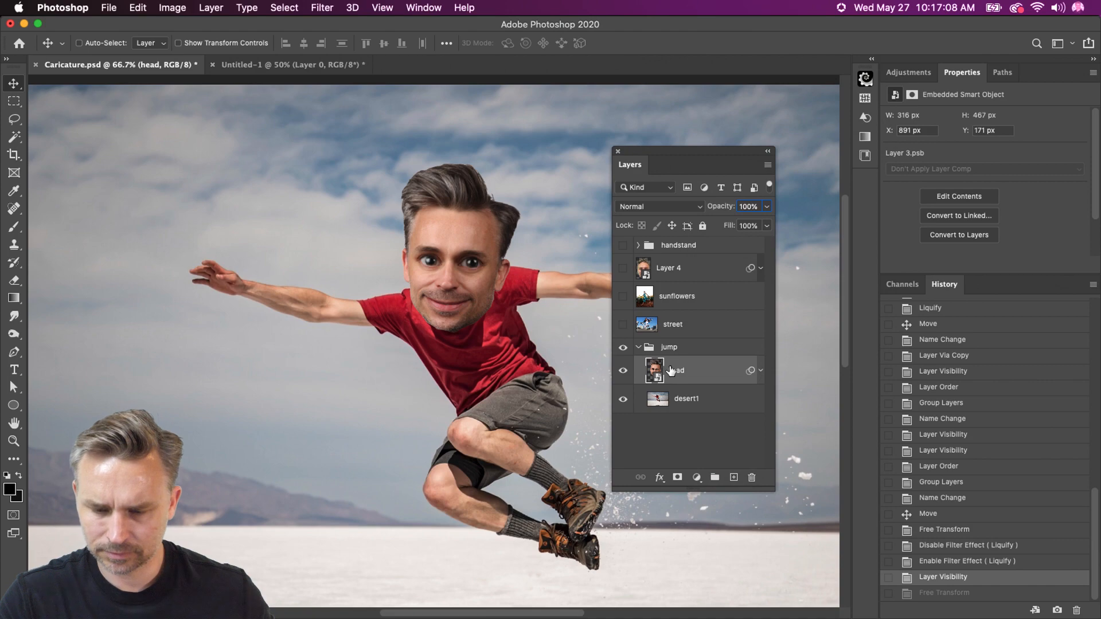
pyautogui.rightClick(680, 368)
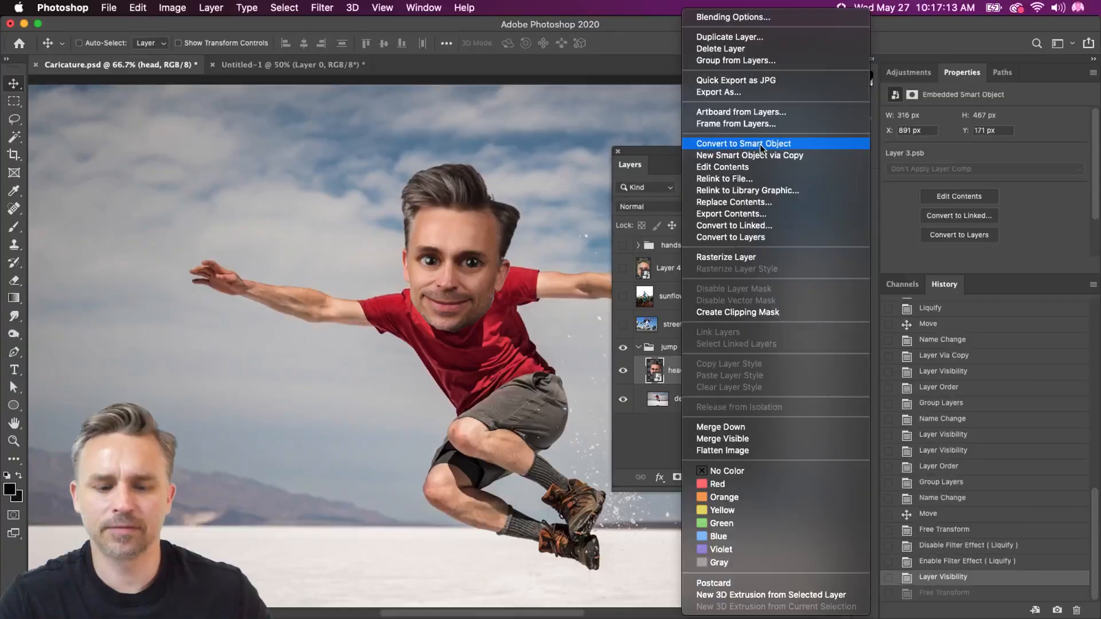
pyautogui.click(762, 148)
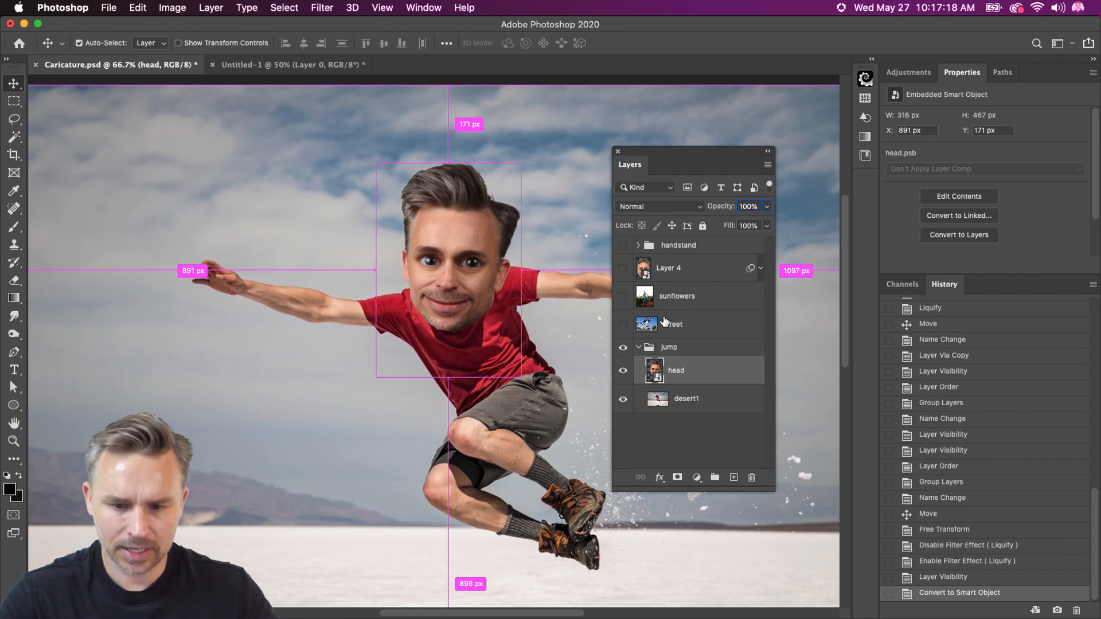
# Try rotating the jump group's converted head and moving it off the man with Free Transform, and undo the transformation
pyautogui.press('super+t')
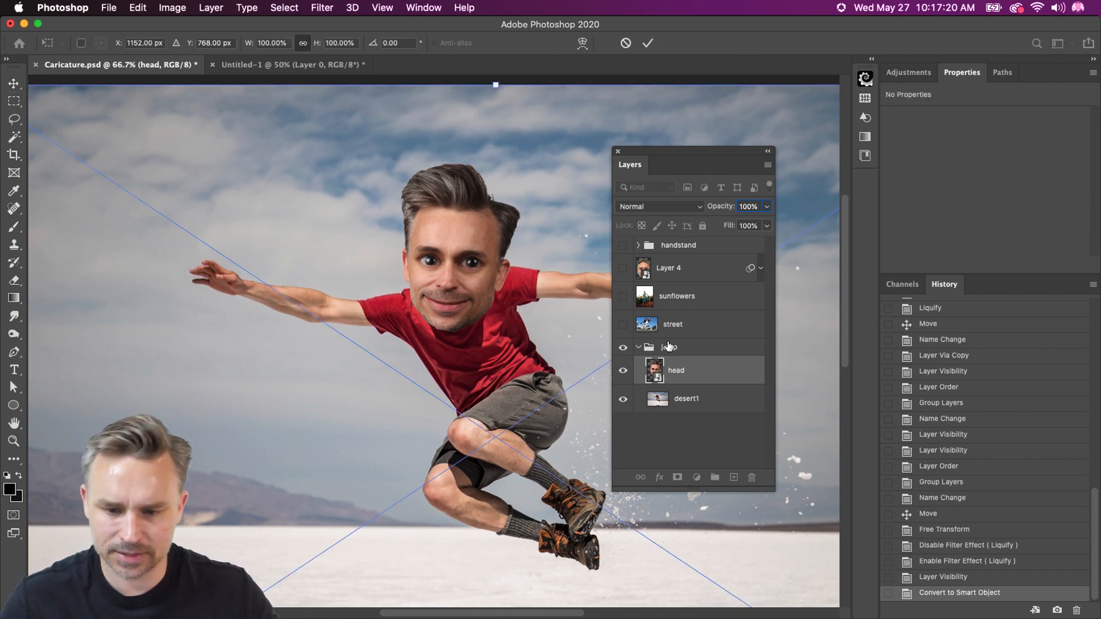
pyautogui.moveTo(328, 153); pyautogui.dragTo(261, 213)
pyautogui.moveTo(349, 131); pyautogui.dragTo(152, 198)
pyautogui.press('Return')
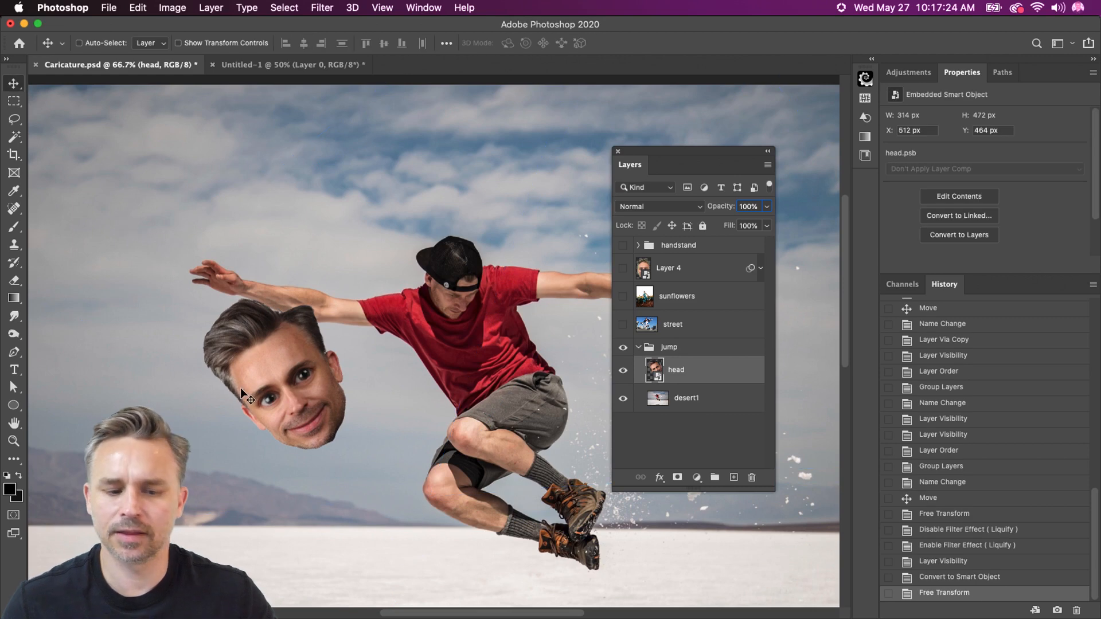
pyautogui.press('super+z')
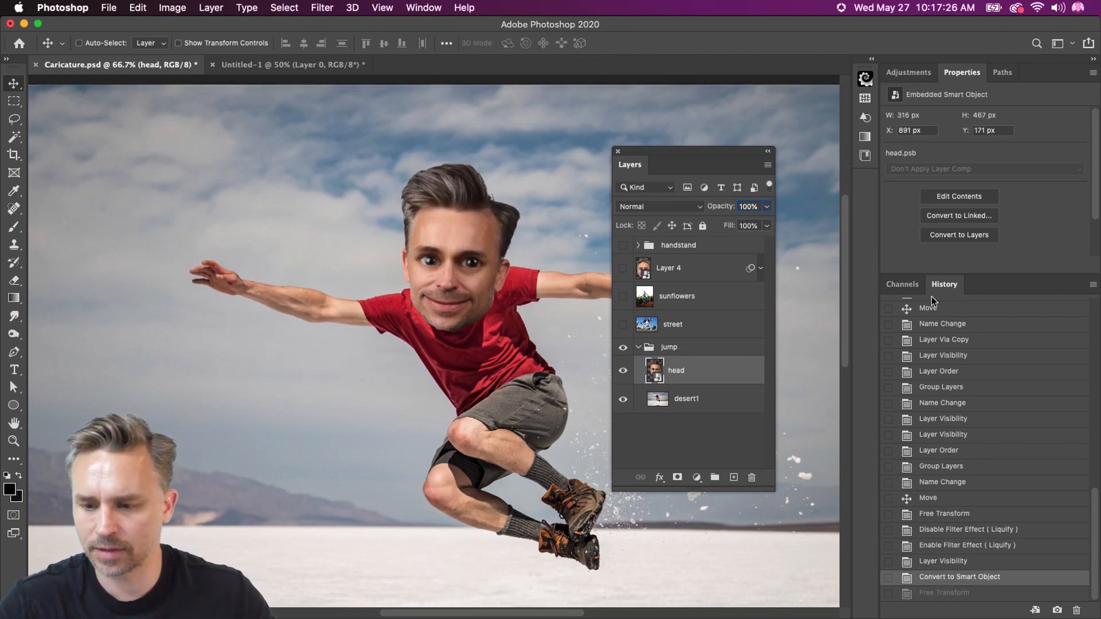
# Dock the floating Layers panel beside History and collapse Properties to give it more room
pyautogui.moveTo(688, 171); pyautogui.dragTo(929, 282)
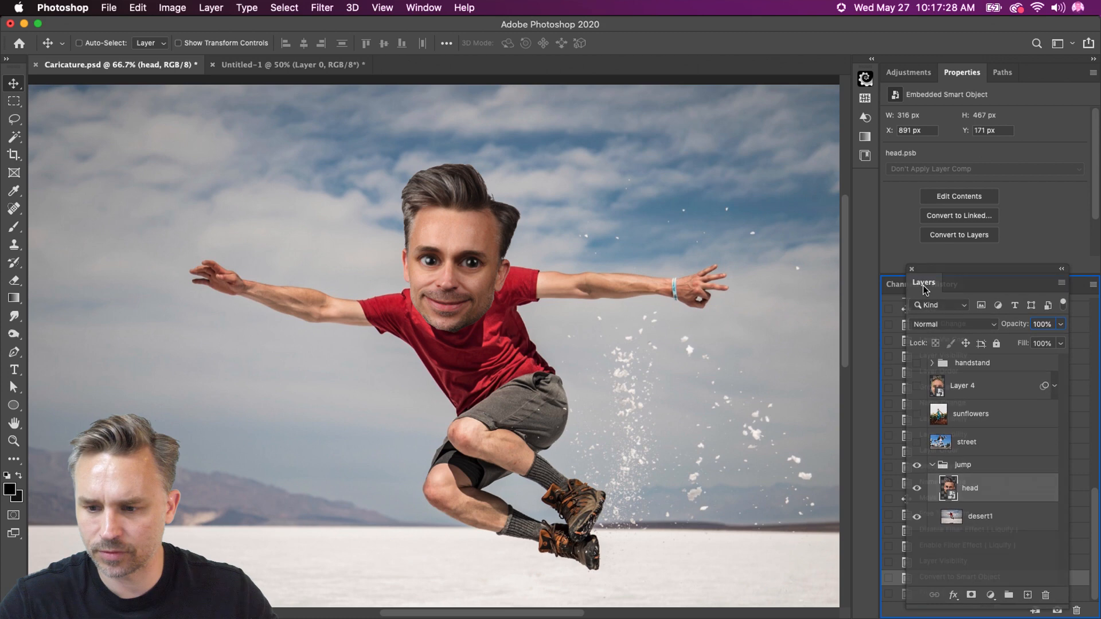
pyautogui.doubleClick(1041, 76)
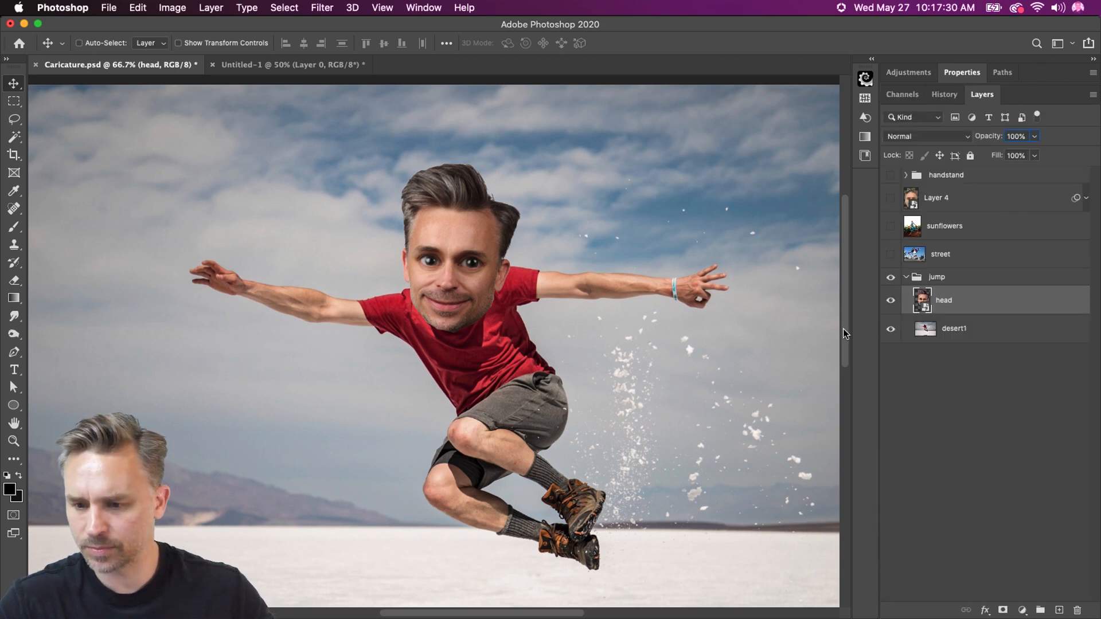
# Copy the jump group's converted head smart object into the handstand group, and show and expand that group
pyautogui.click(920, 176)
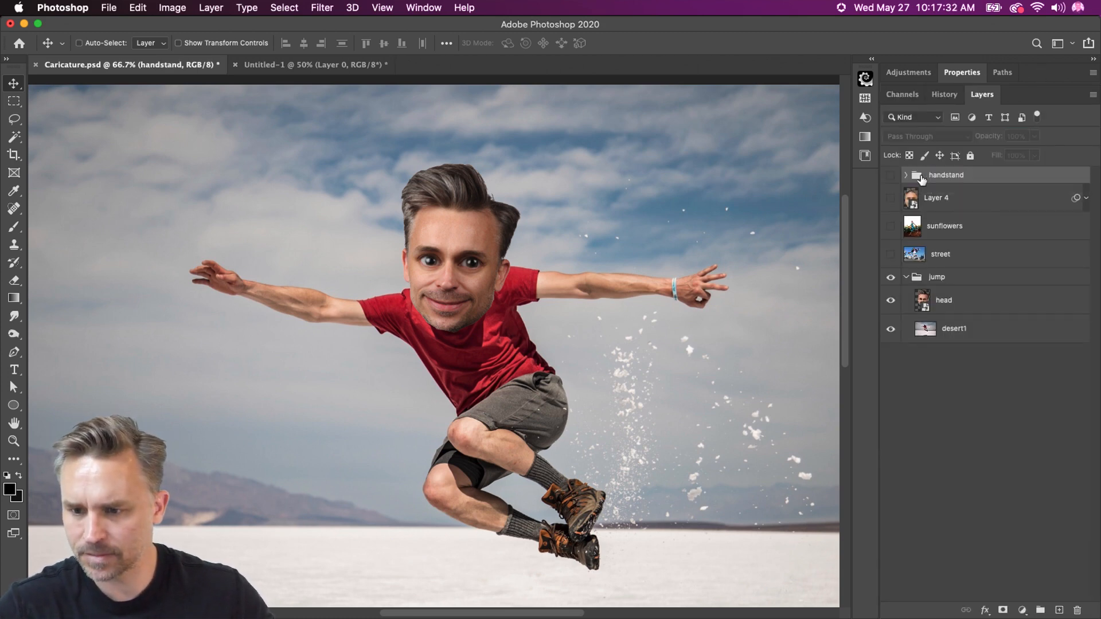
pyautogui.click(890, 177)
pyautogui.click(906, 175)
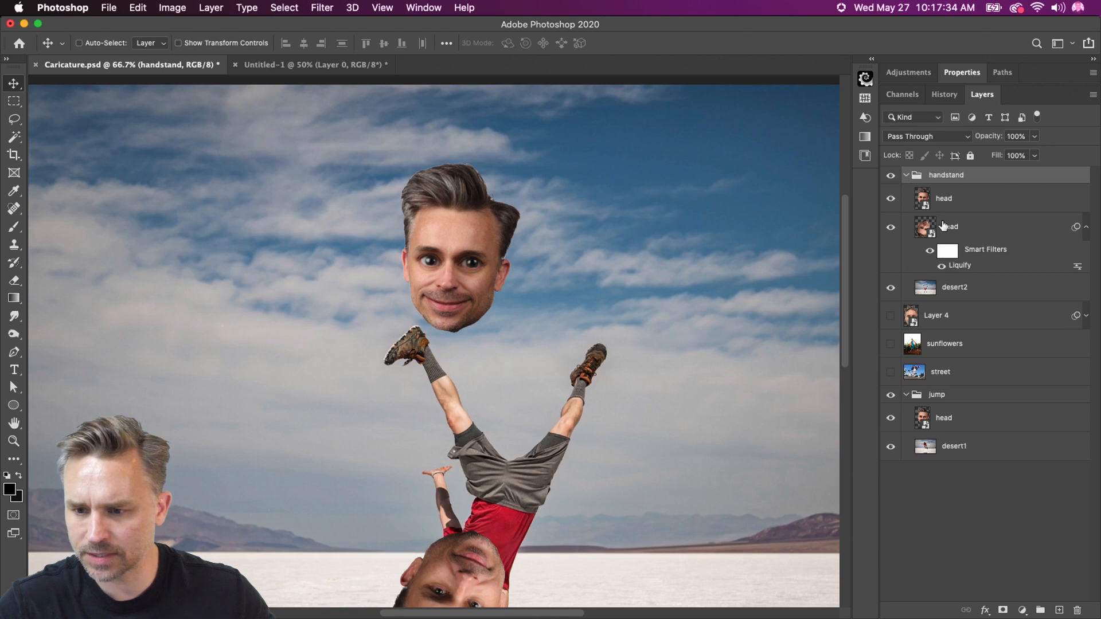
# Collapse the smart filters of the handstand group's older Liquify head layer and delete that layer
pyautogui.moveTo(943, 225); pyautogui.dragTo(1077, 610)
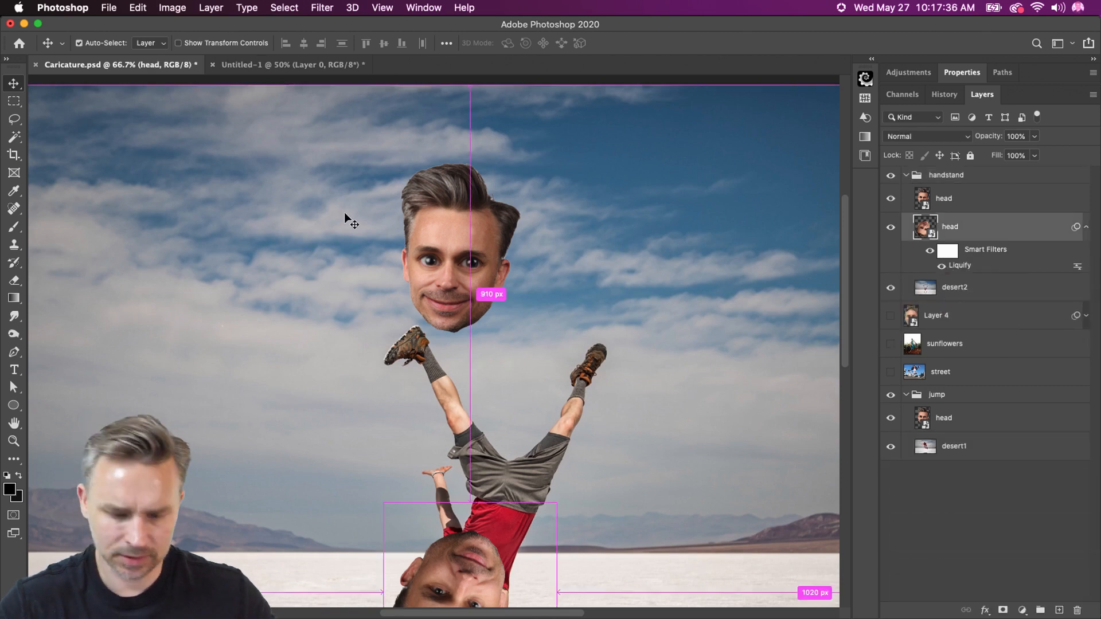
pyautogui.press('super+t')
pyautogui.press('Escape')
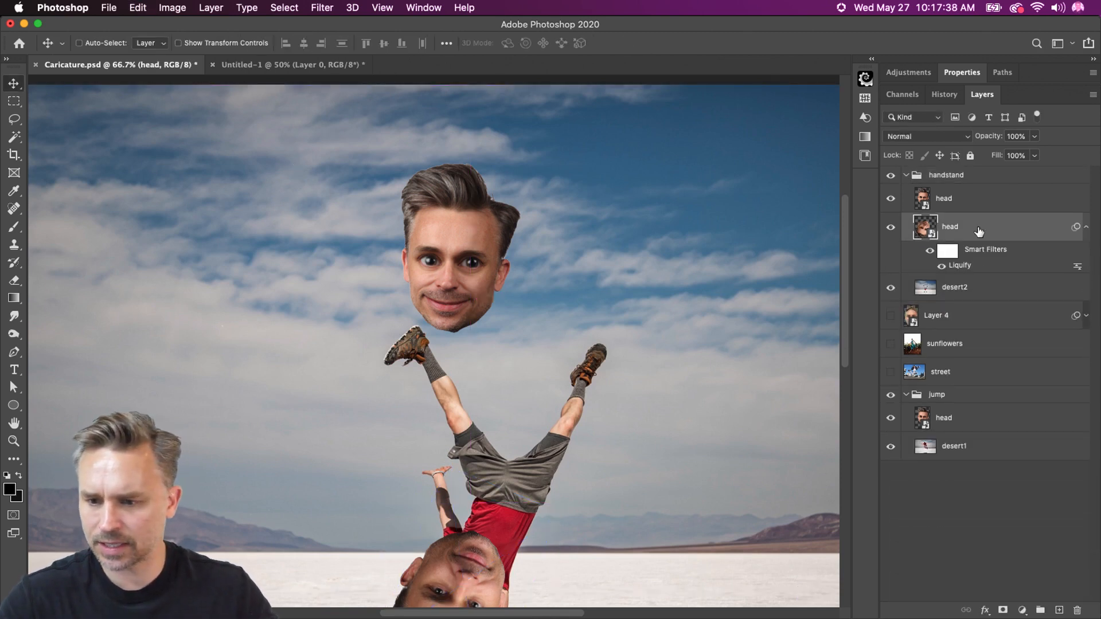
pyautogui.click(1086, 227)
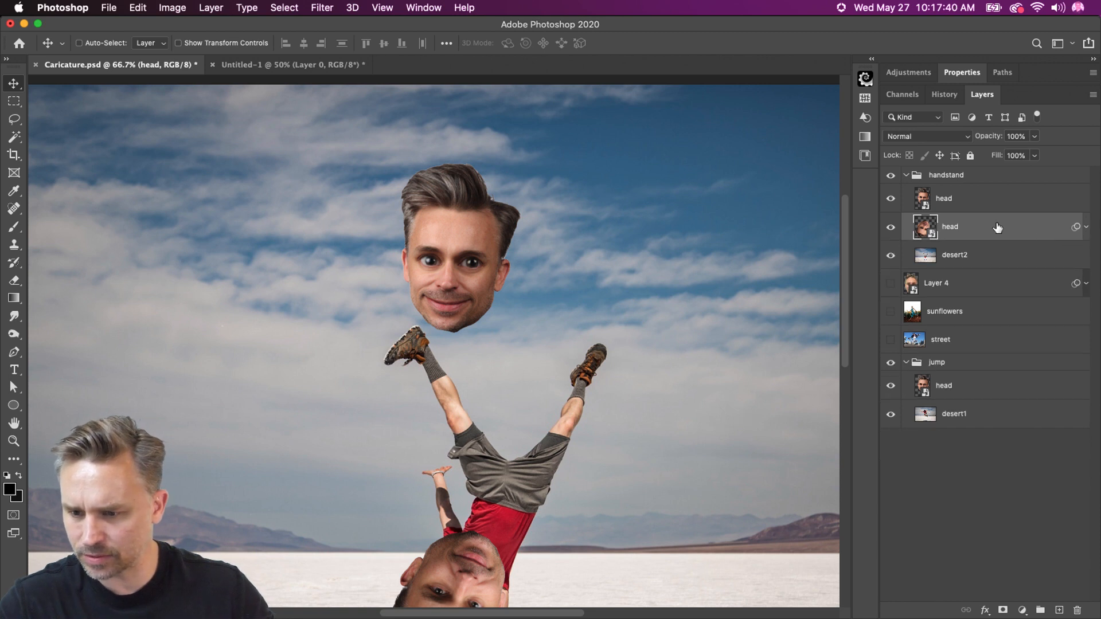
pyautogui.moveTo(998, 228); pyautogui.dragTo(1077, 610)
# Rotate the handstand group's remaining head 180° with Free Transform and move it down beside the upside-down man
pyautogui.click(960, 204)
pyautogui.press('super+t')
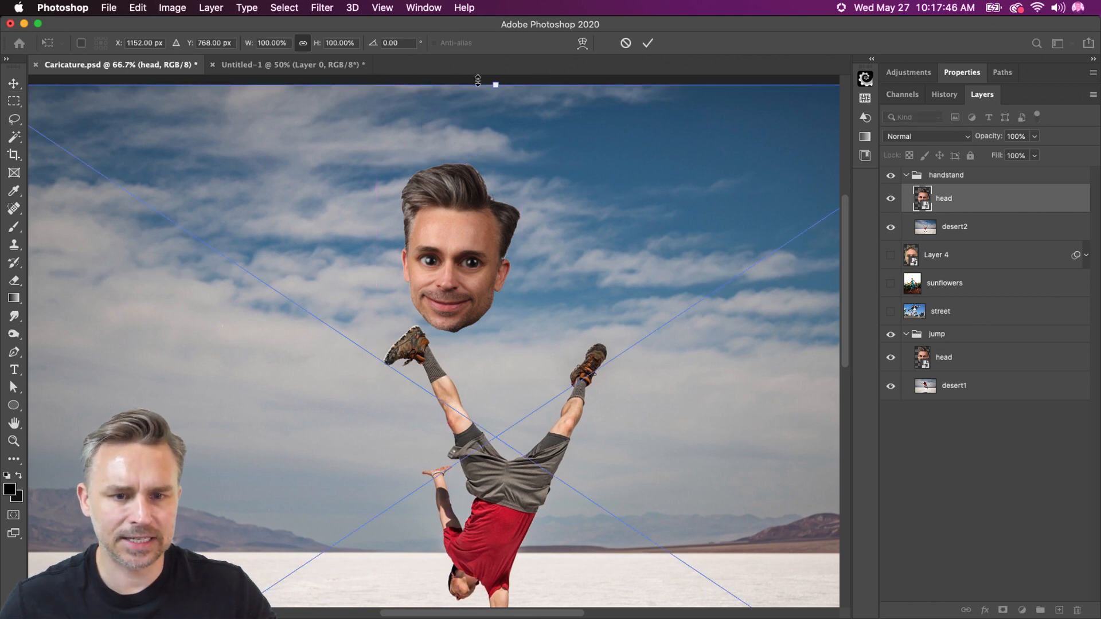
pyautogui.rightClick(505, 148)
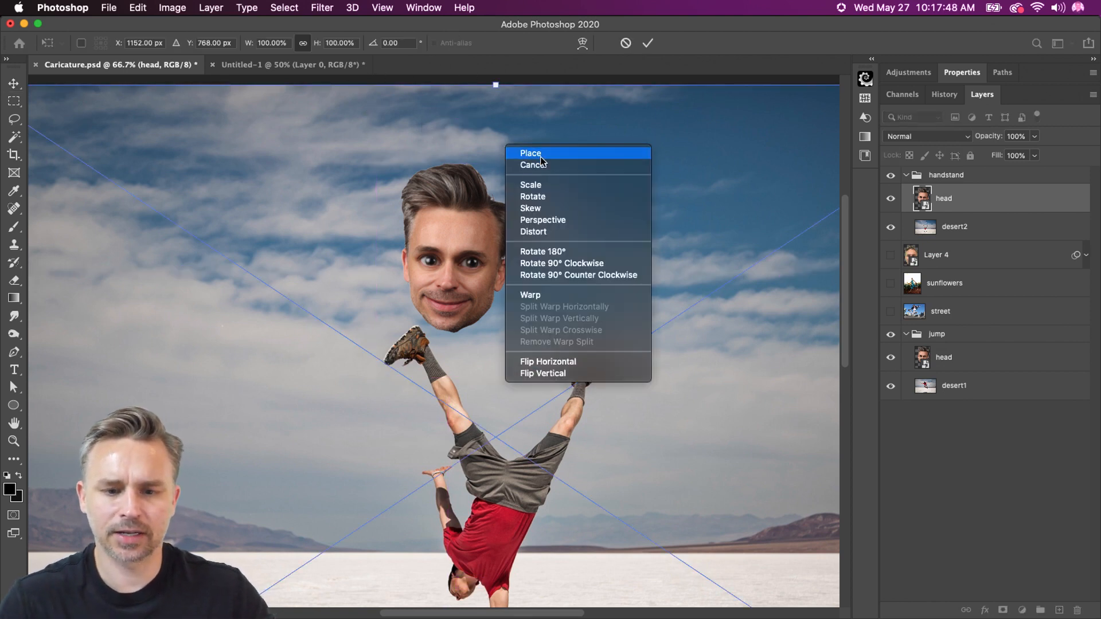
pyautogui.click(561, 252)
pyautogui.moveTo(475, 471); pyautogui.dragTo(475, 218)
pyautogui.moveTo(486, 303); pyautogui.dragTo(395, 291)
pyautogui.moveTo(697, 447); pyautogui.dragTo(547, 432)
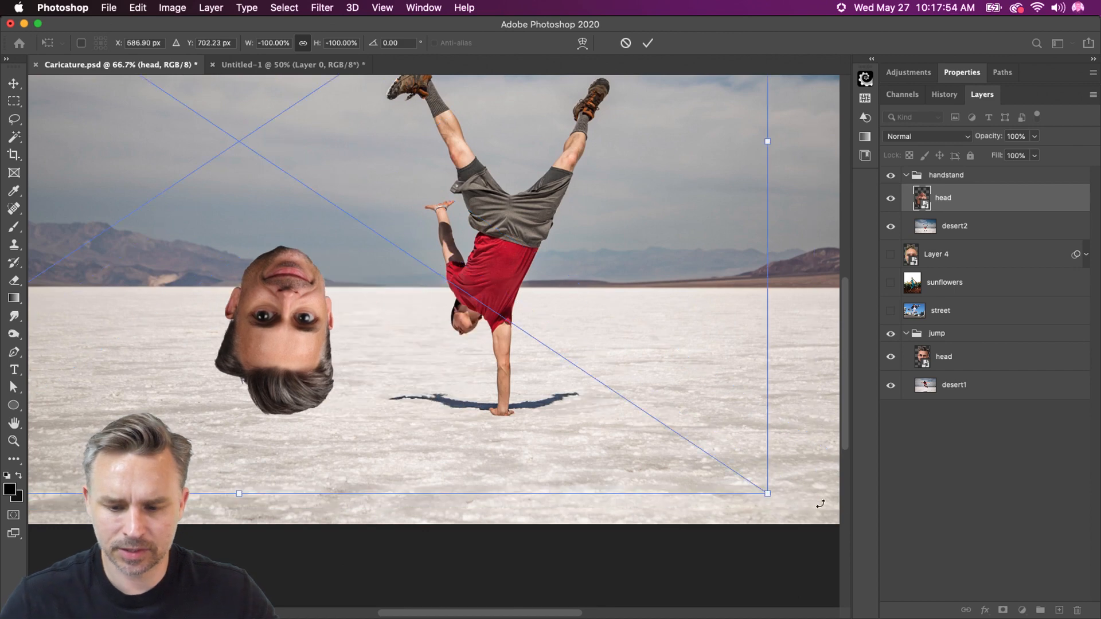
# Scale the handstand head to about 77.6%, rotate it to about -150.5°, and place it over the upside-down man's head
pyautogui.moveTo(765, 495); pyautogui.dragTo(663, 444)
pyautogui.moveTo(113, 212); pyautogui.dragTo(339, 274)
pyautogui.moveTo(416, 508); pyautogui.dragTo(252, 458)
pyautogui.moveTo(254, 302); pyautogui.dragTo(315, 303)
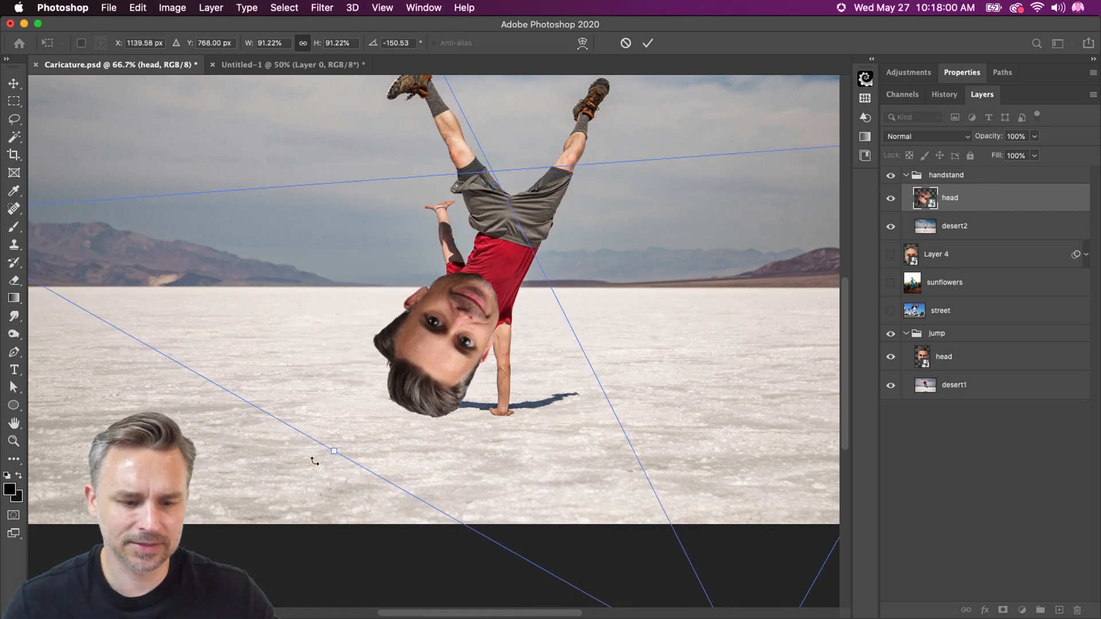
pyautogui.scroll(-5, 466, 492)
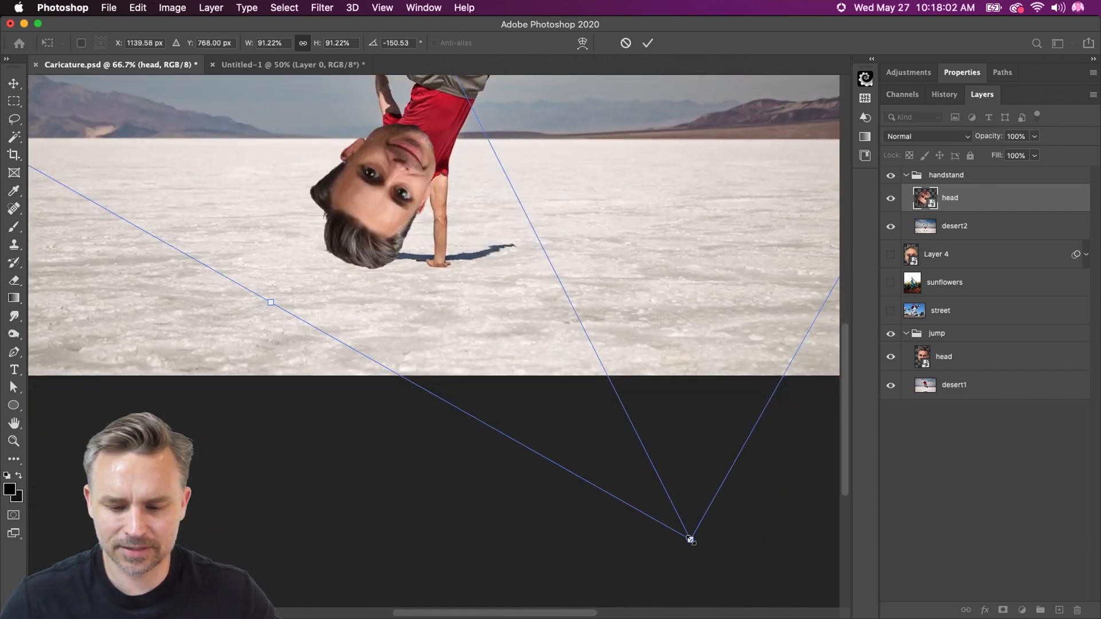
pyautogui.moveTo(691, 540); pyautogui.dragTo(611, 383)
pyautogui.moveTo(344, 169); pyautogui.dragTo(373, 253)
pyautogui.press('Return')
# Flip the handstand group's head horizontally with Free Transform
pyautogui.press('space')
pyautogui.moveTo(367, 167); pyautogui.dragTo(460, 373)
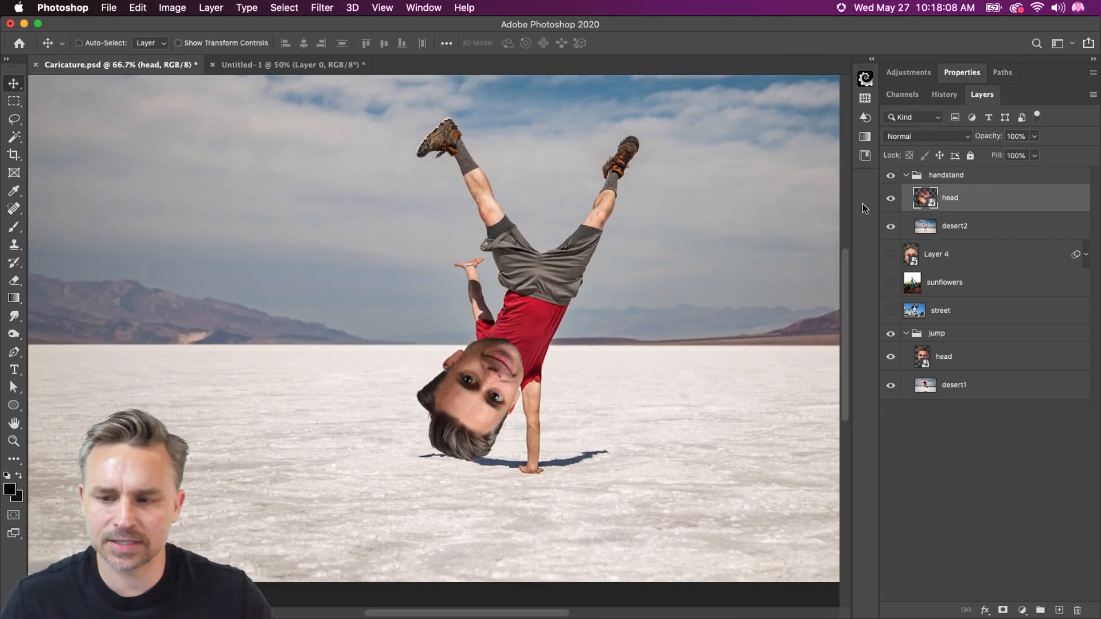
pyautogui.hotkey('ctrl', 't')
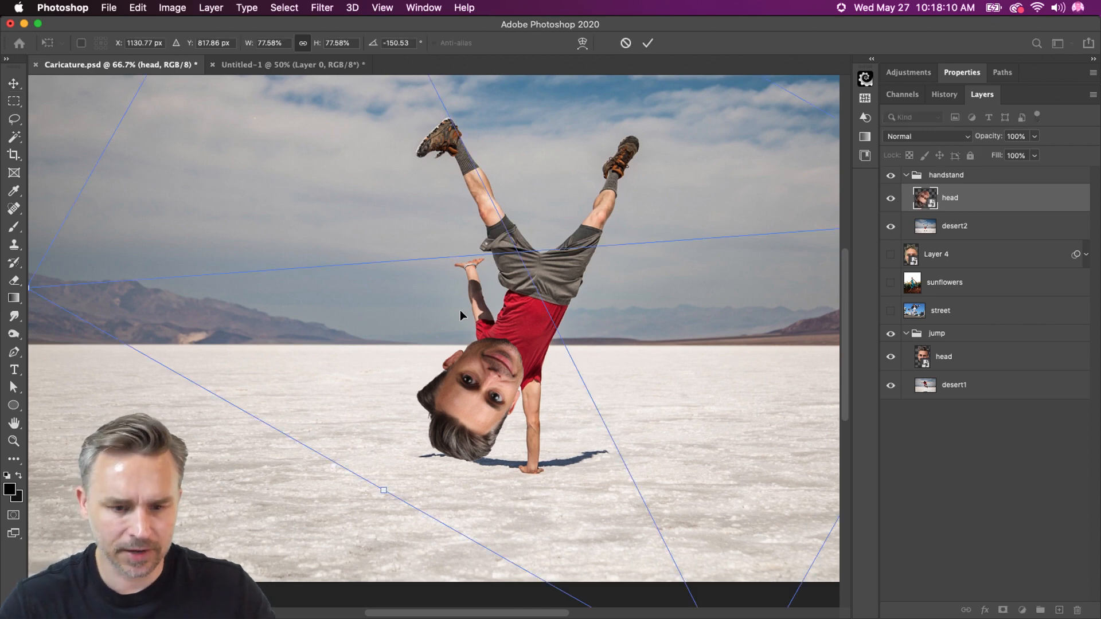
pyautogui.rightClick(460, 315)
pyautogui.click(530, 522)
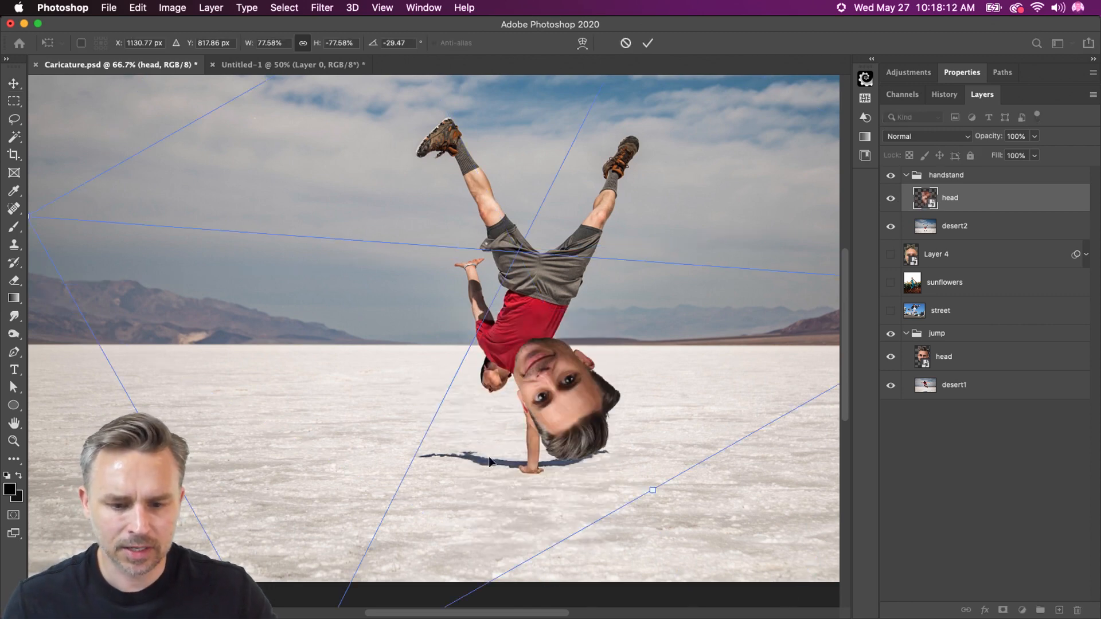
# Reduce the flipped head to about 69.8%, rotate it to about 32°, and fit it over the upside-down man's head
pyautogui.moveTo(178, 574); pyautogui.dragTo(196, 322)
pyautogui.moveTo(475, 352); pyautogui.dragTo(342, 96)
pyautogui.moveTo(333, 271); pyautogui.dragTo(398, 312)
pyautogui.moveTo(44, 267); pyautogui.dragTo(138, 231)
pyautogui.moveTo(480, 304); pyautogui.dragTo(430, 322)
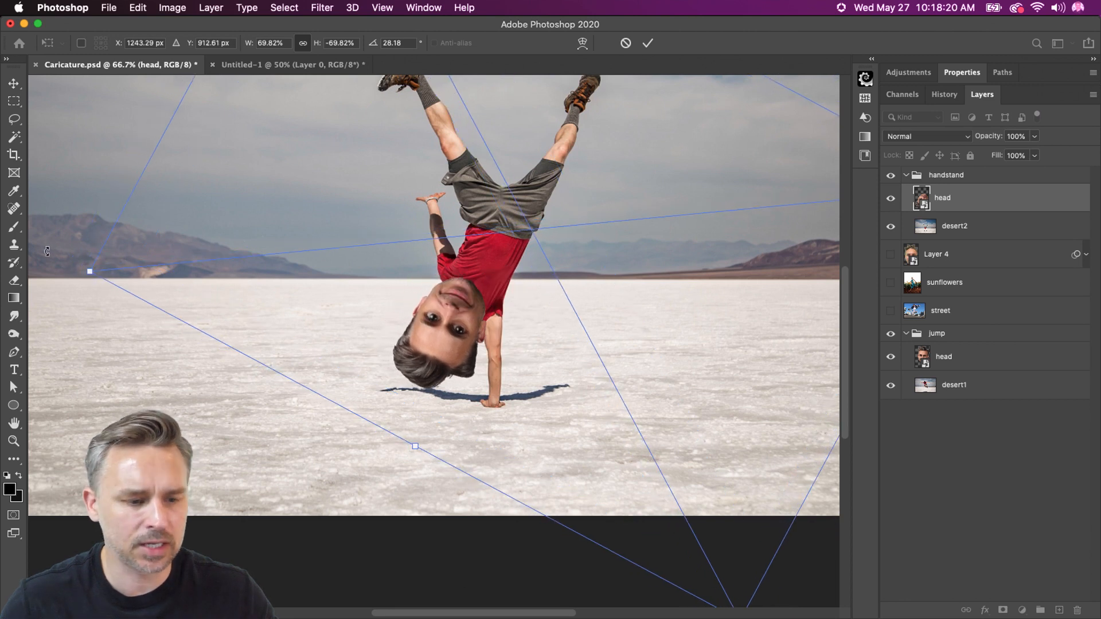
pyautogui.moveTo(60, 267); pyautogui.dragTo(58, 233)
pyautogui.moveTo(353, 332); pyautogui.dragTo(358, 336)
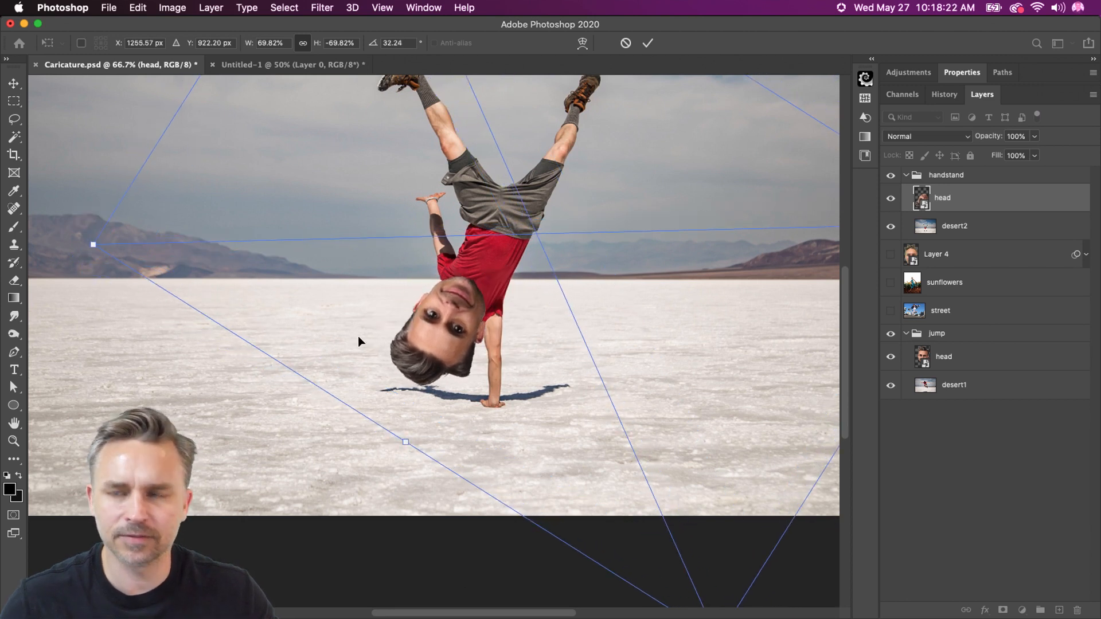
pyautogui.press('Return')
# Hide the handstand group's head layer and duplicate the desert2 layer
pyautogui.press('super+equal')
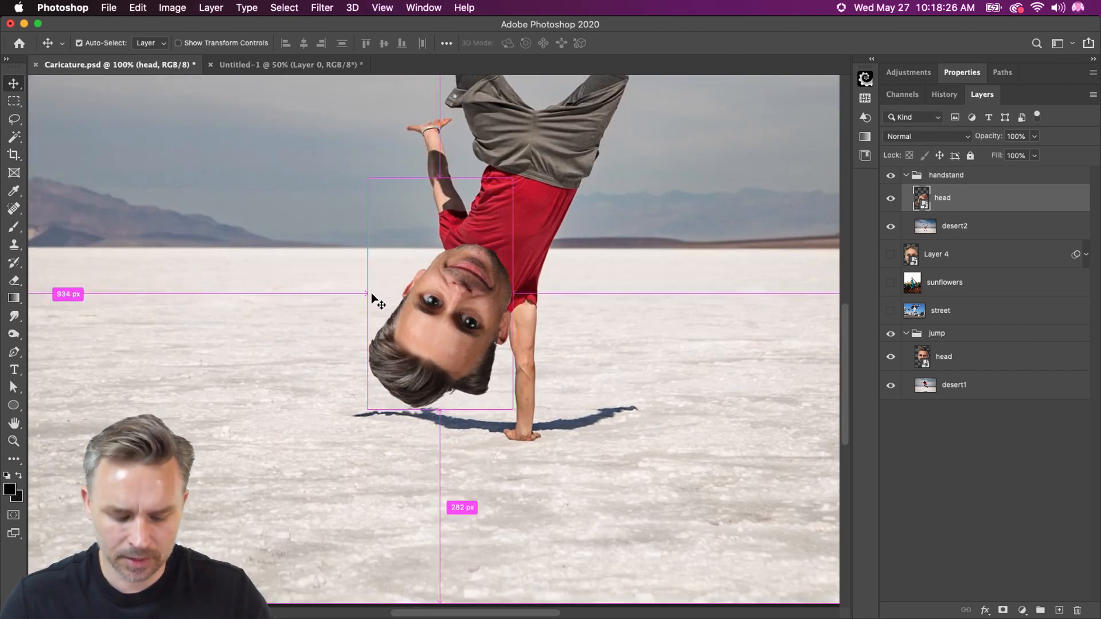
pyautogui.press('super+equal')
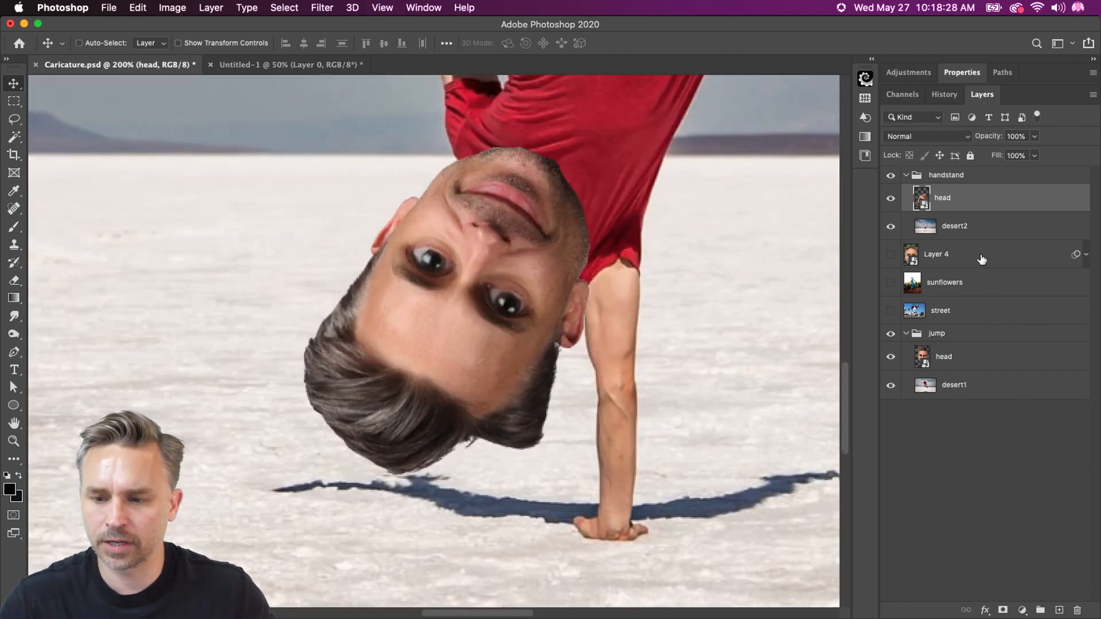
pyautogui.click(954, 227)
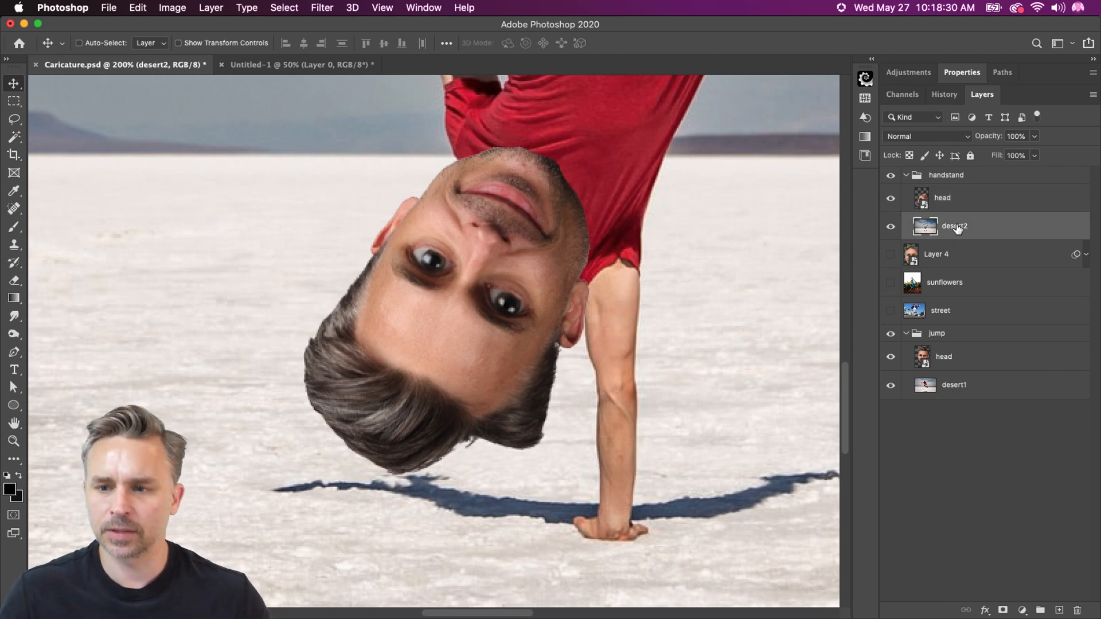
pyautogui.press('super+0')
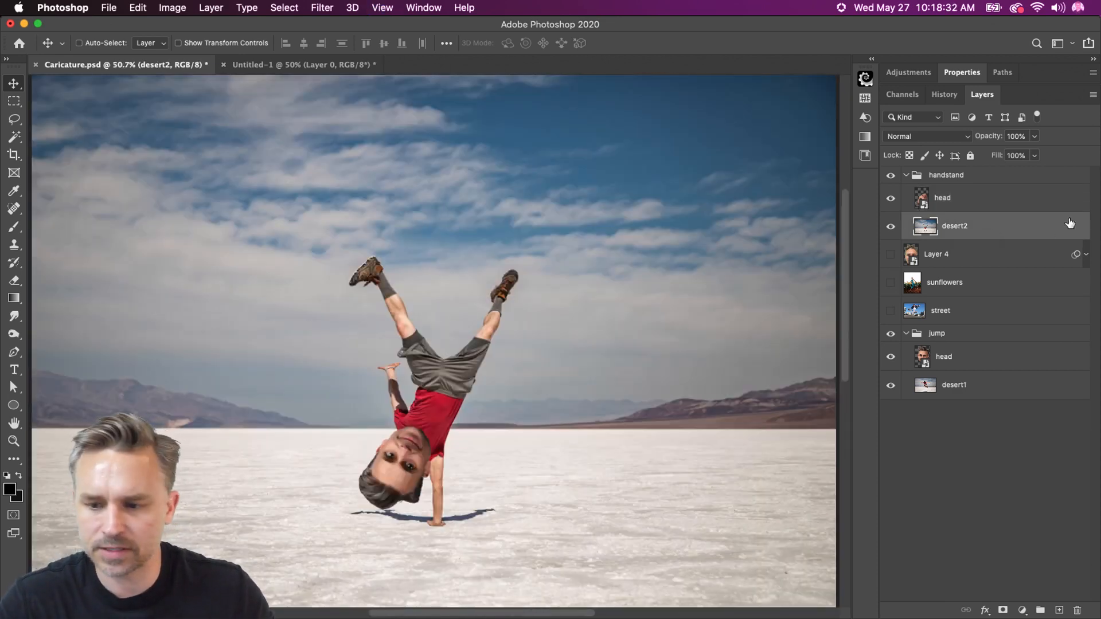
pyautogui.click(889, 199)
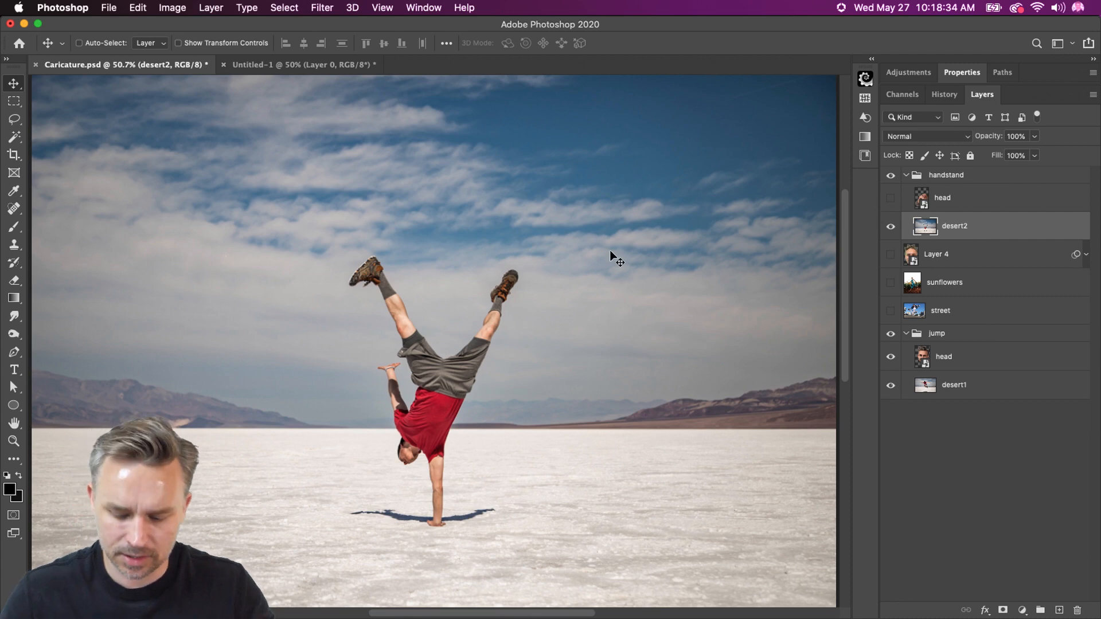
pyautogui.press('super+equal')
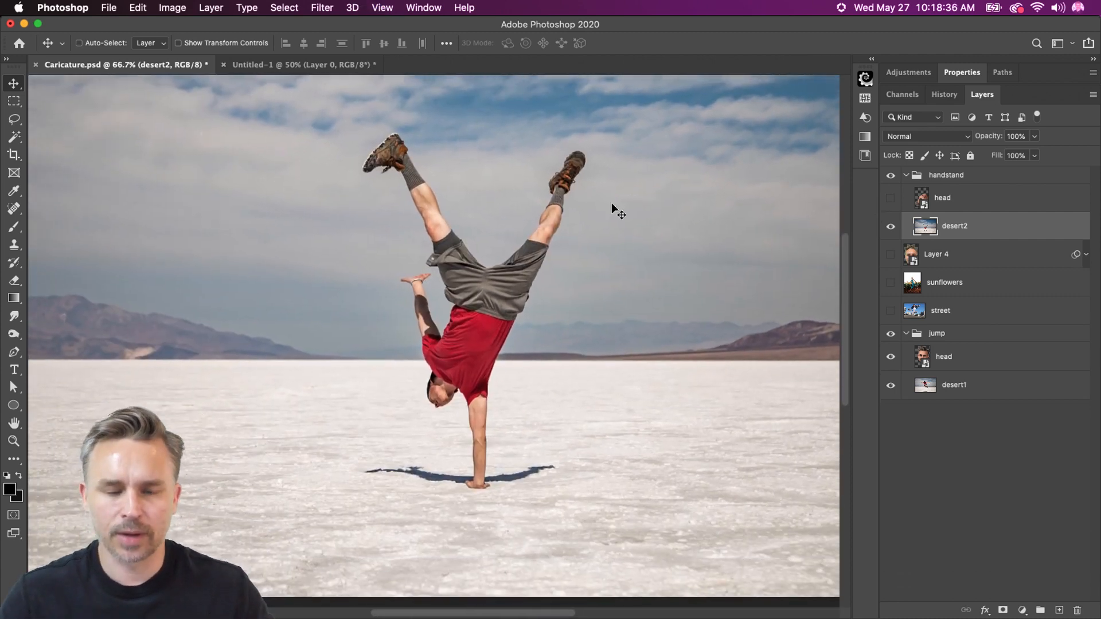
pyautogui.press('super+j')
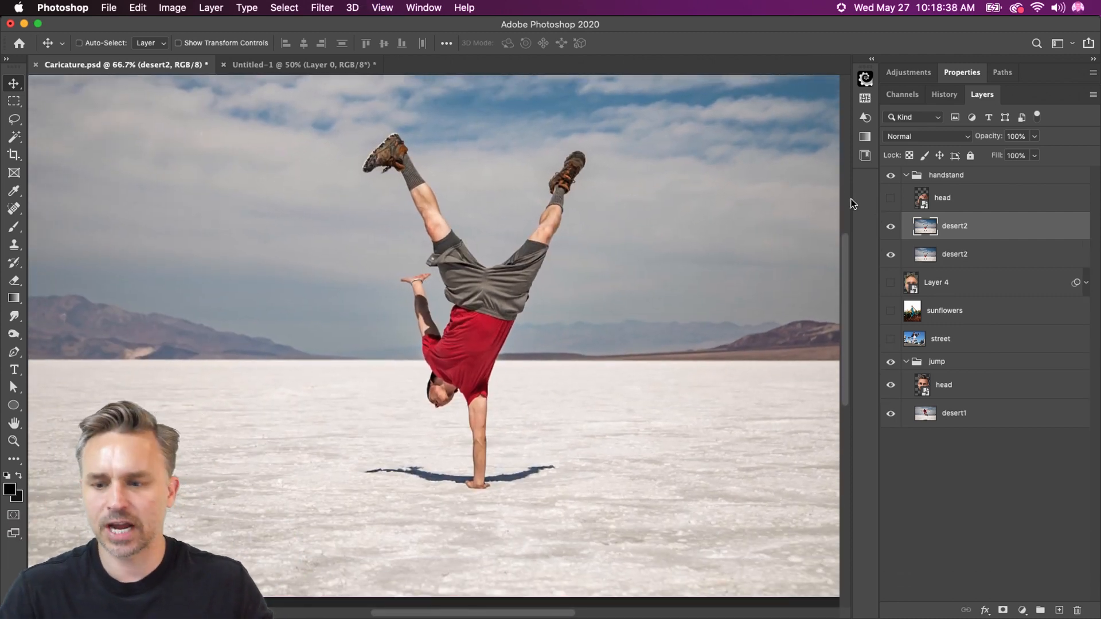
# Collapse the jump group, select the upper desert2 layer, and hide the lower desert2 layer
pyautogui.click(906, 366)
pyautogui.click(906, 362)
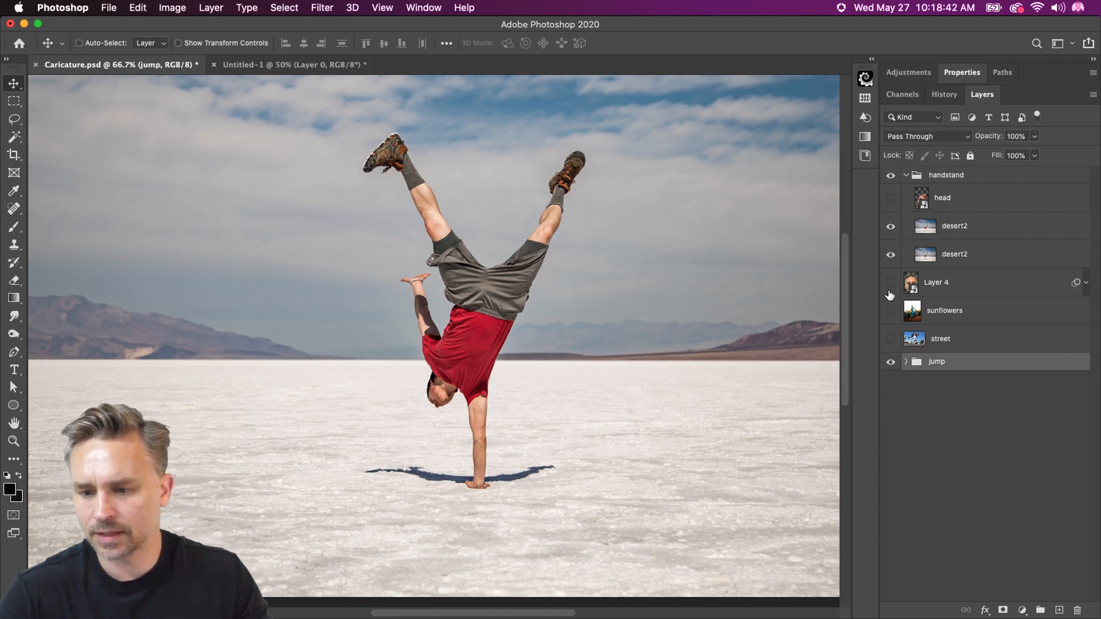
pyautogui.click(953, 229)
pyautogui.click(891, 253)
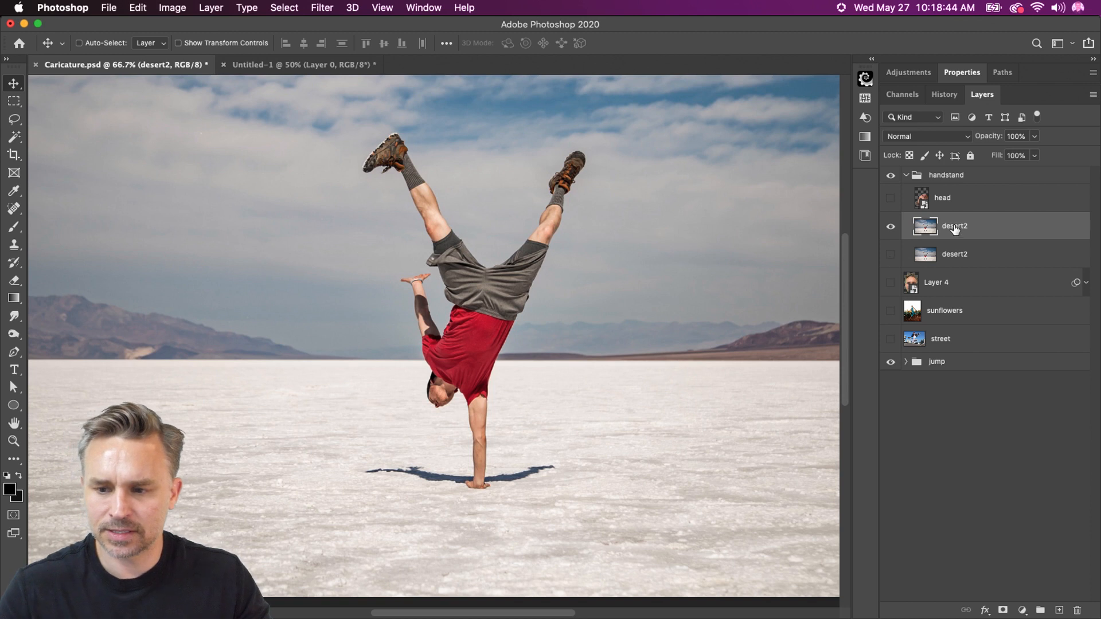
# Rename the upper desert2 layer "just deser"
pyautogui.press('BackSpace')
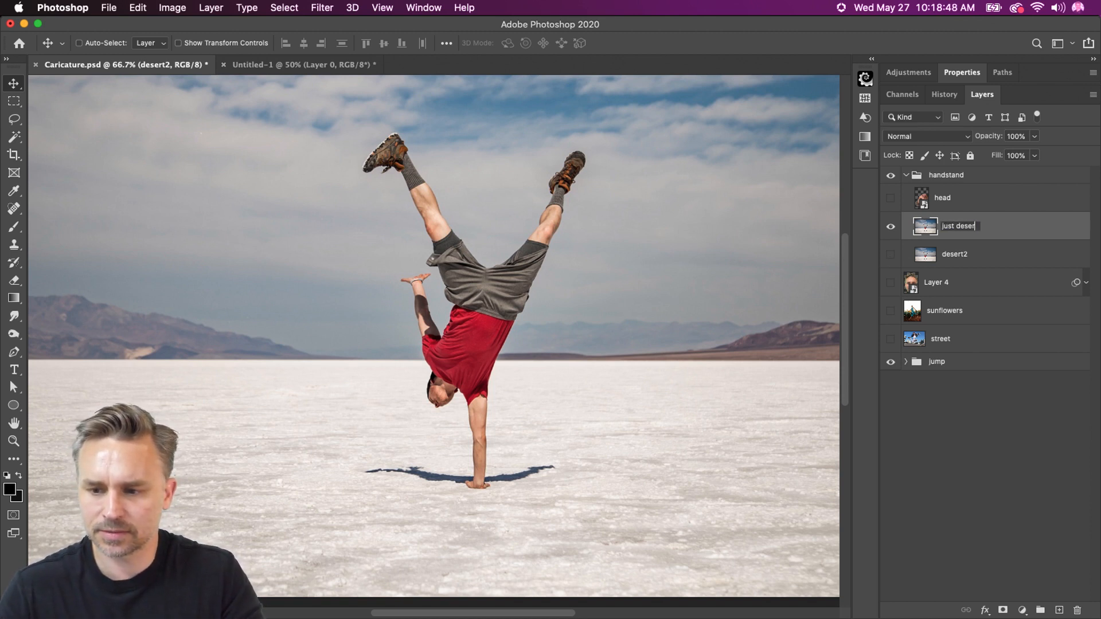
pyautogui.press('Return')
# Remove the background from the just deser layer with the quick action and hide the jump group
pyautogui.click(963, 72)
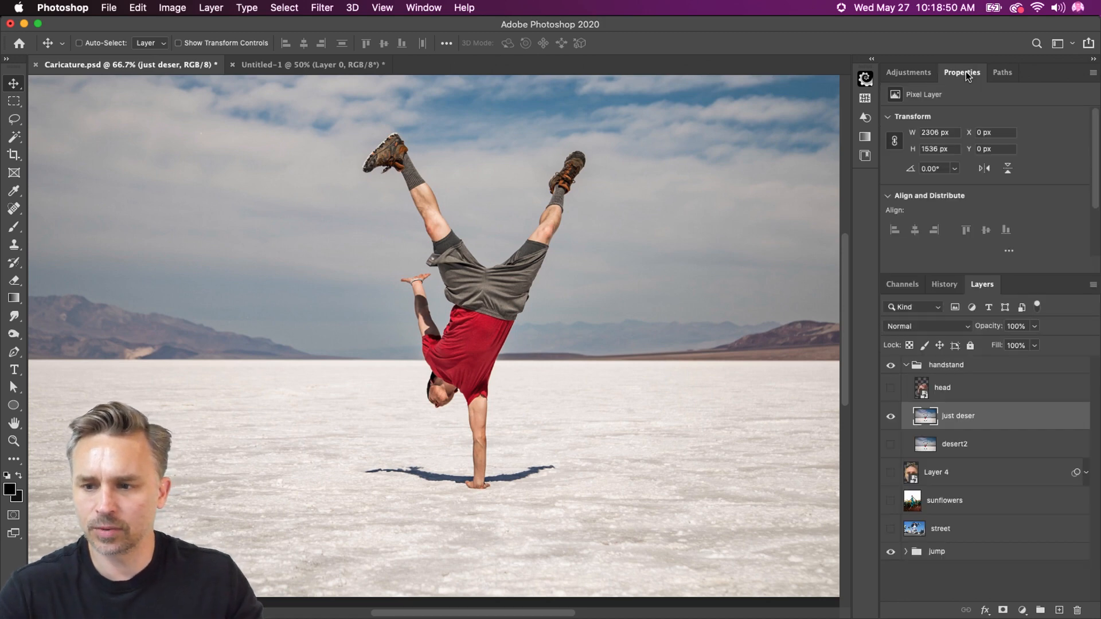
pyautogui.scroll(-3, 918, 206)
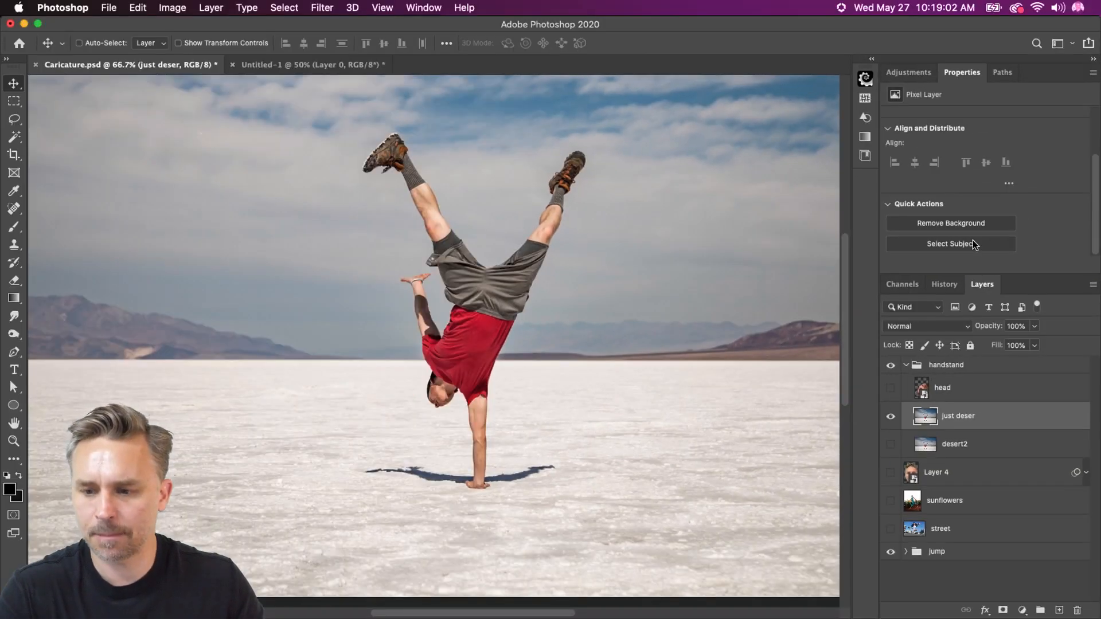
pyautogui.click(972, 241)
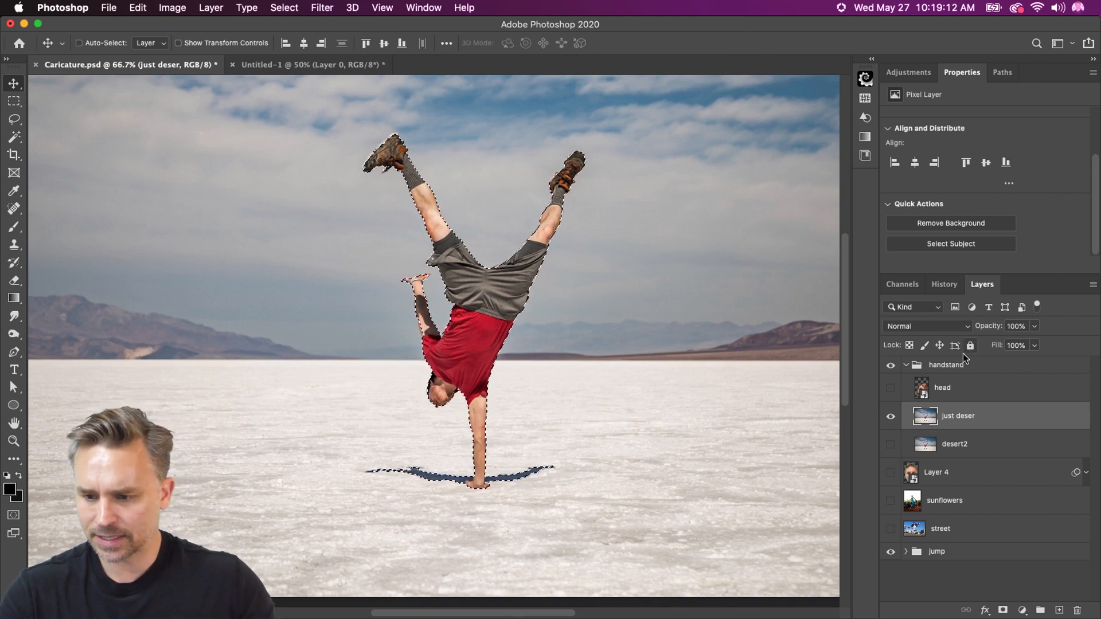
pyautogui.press('super+d')
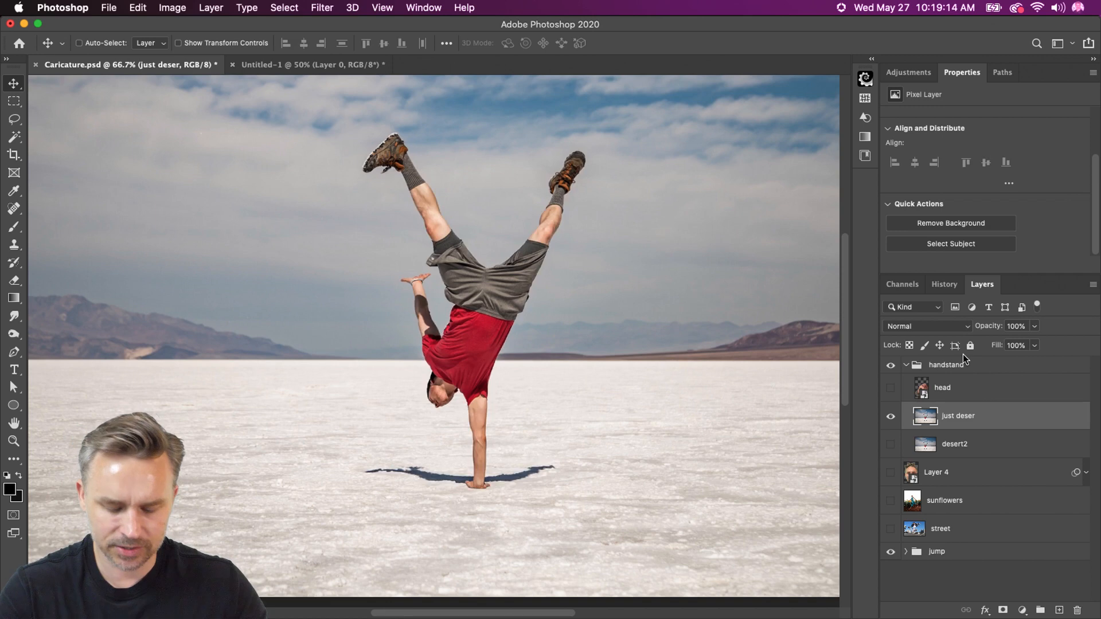
pyautogui.click(948, 227)
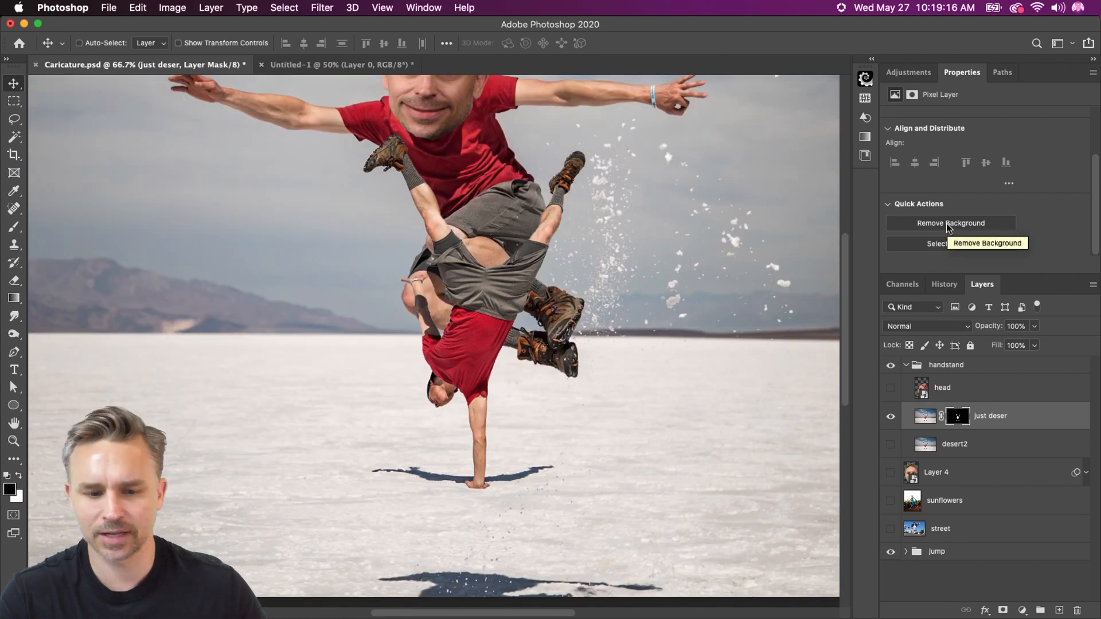
pyautogui.click(890, 552)
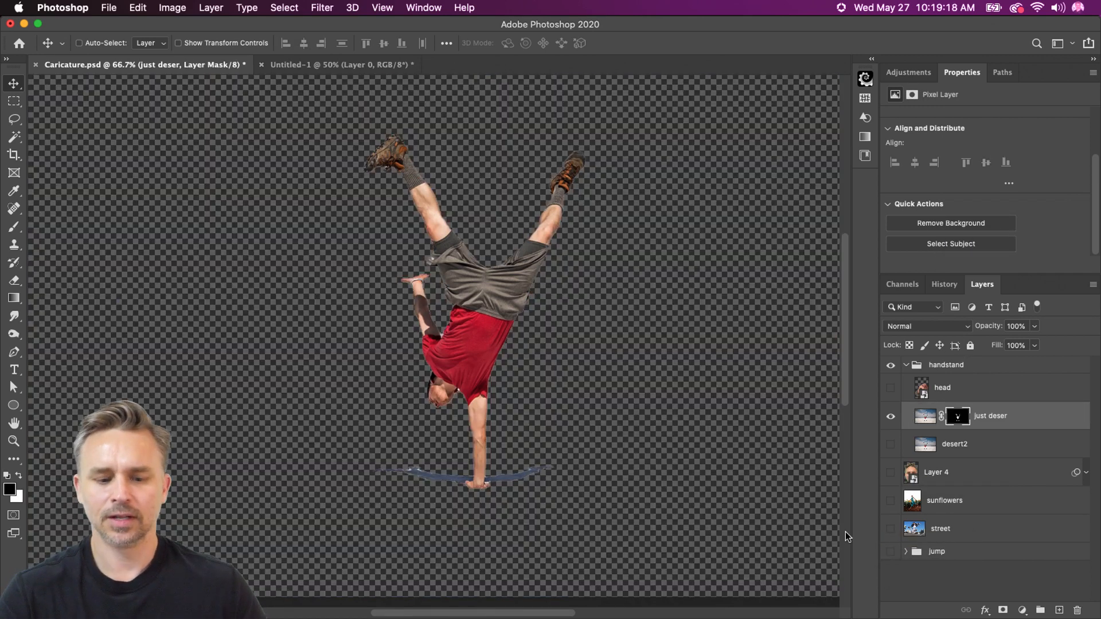
# Rename the masked cutout layer "character"
pyautogui.doubleClick(981, 415)
pyautogui.write('charact')
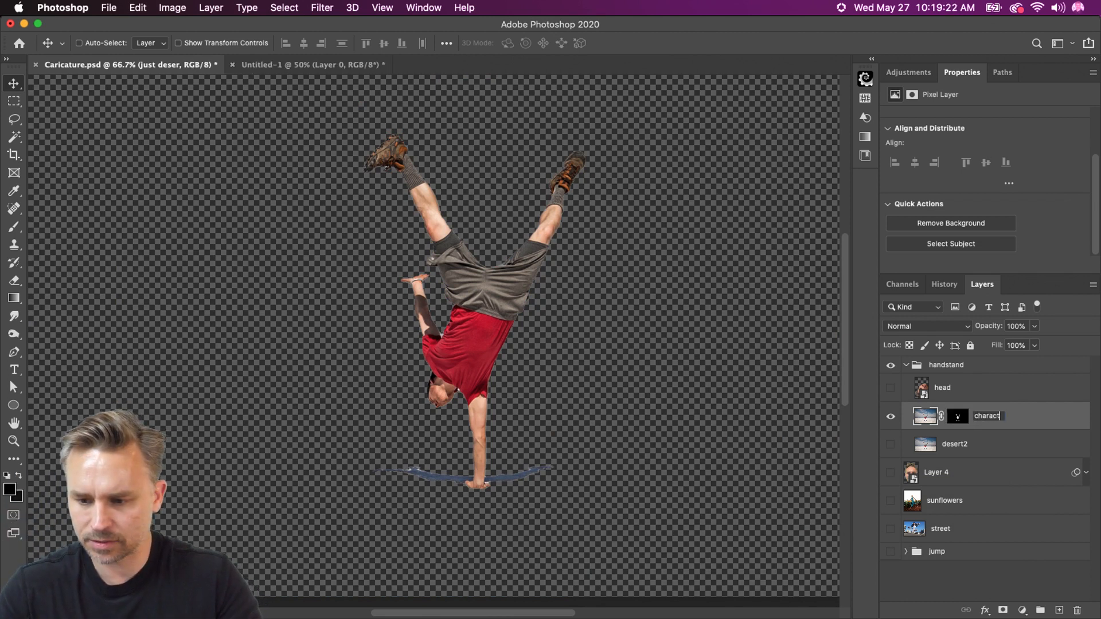
pyautogui.write('er')
pyautogui.press('Return')
# Show the desert2 layer, hide the character layer, and select the man on desert2 with Select Subject
pyautogui.click(891, 446)
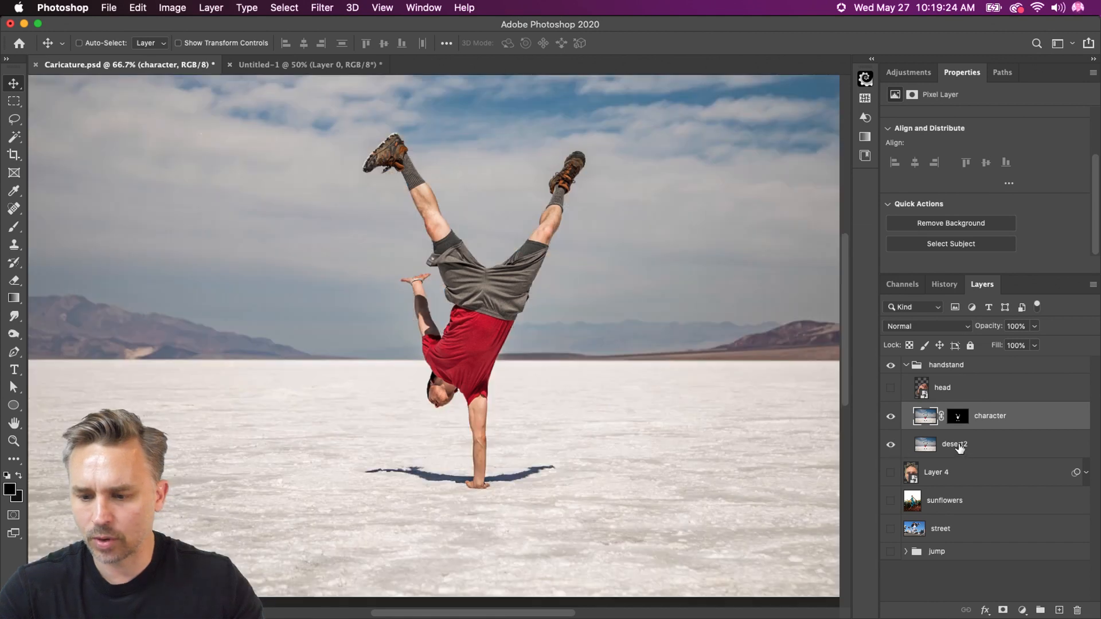
pyautogui.click(958, 447)
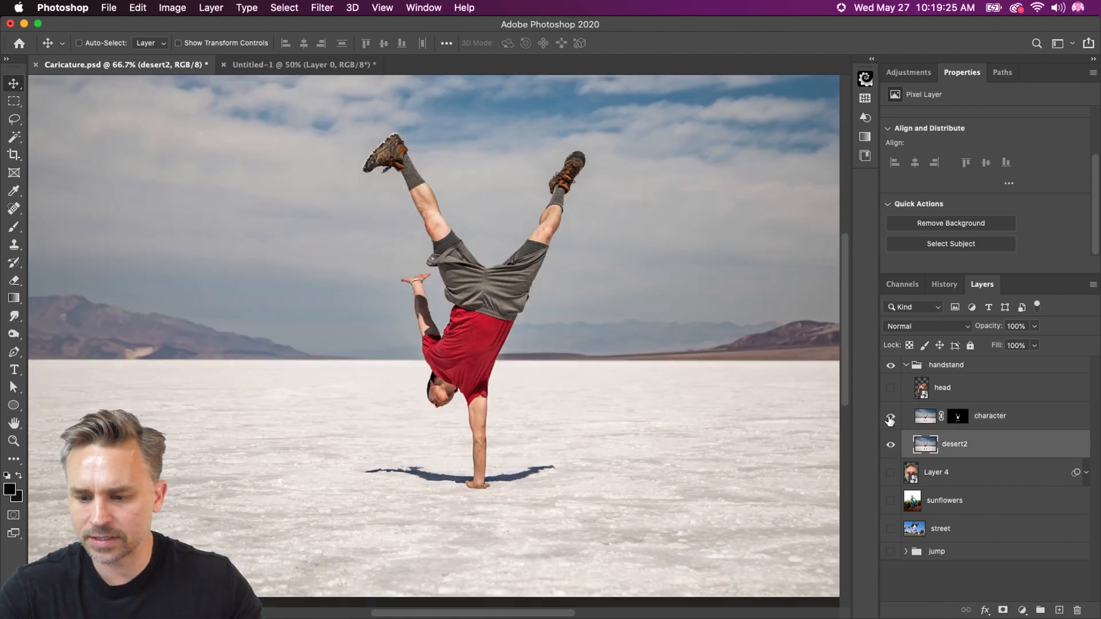
pyautogui.click(939, 240)
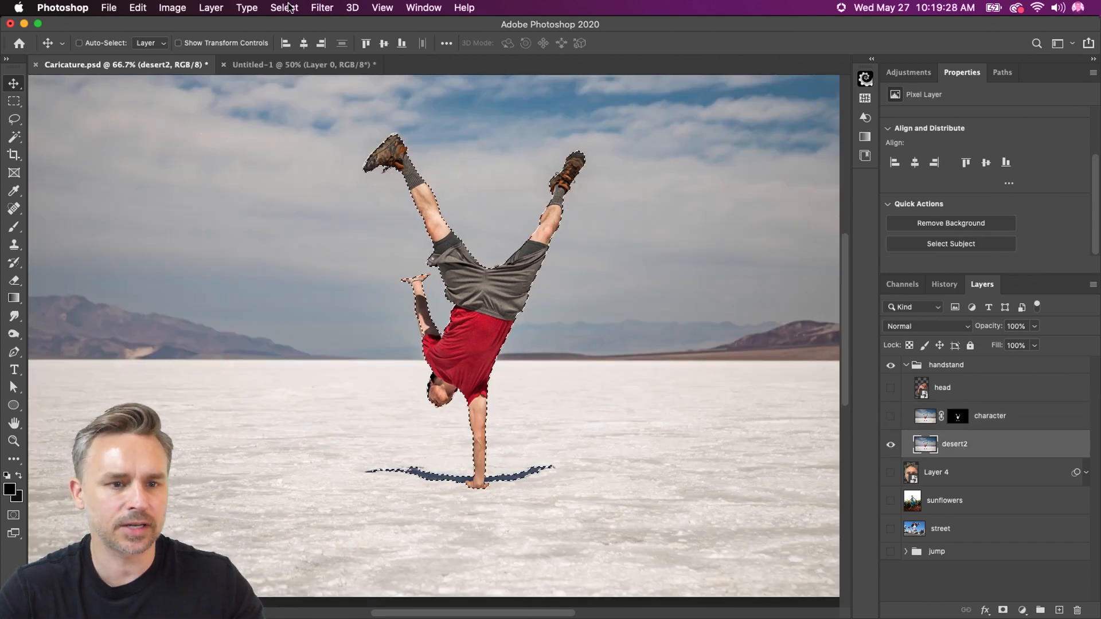
# Expand the selection around the man by 5 pixels
pyautogui.click(284, 8)
pyautogui.moveTo(296, 207)
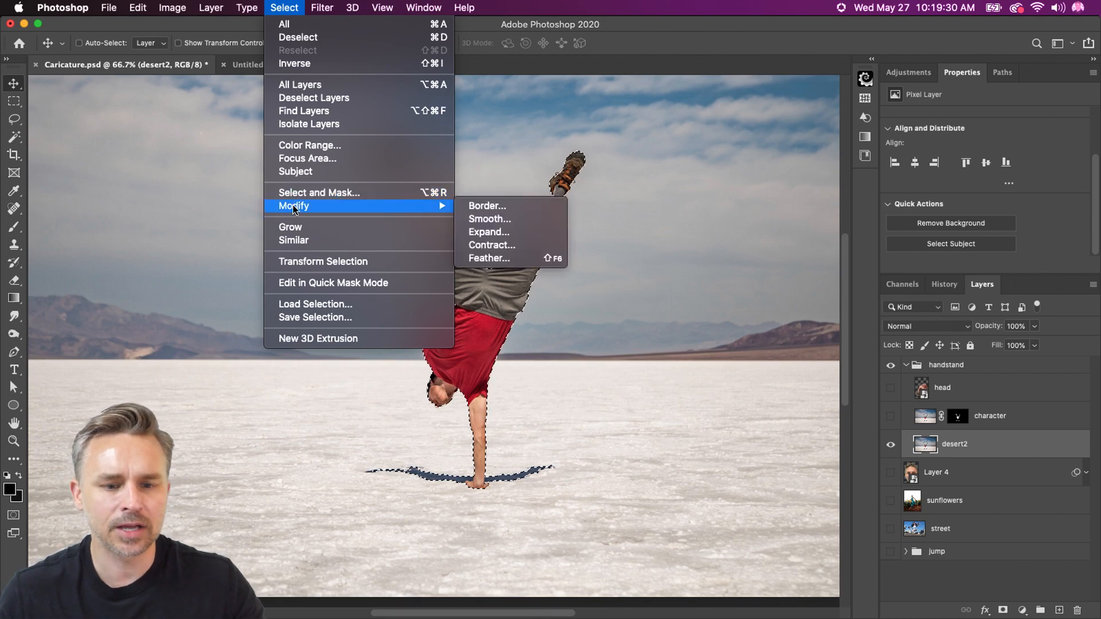
pyautogui.click(484, 237)
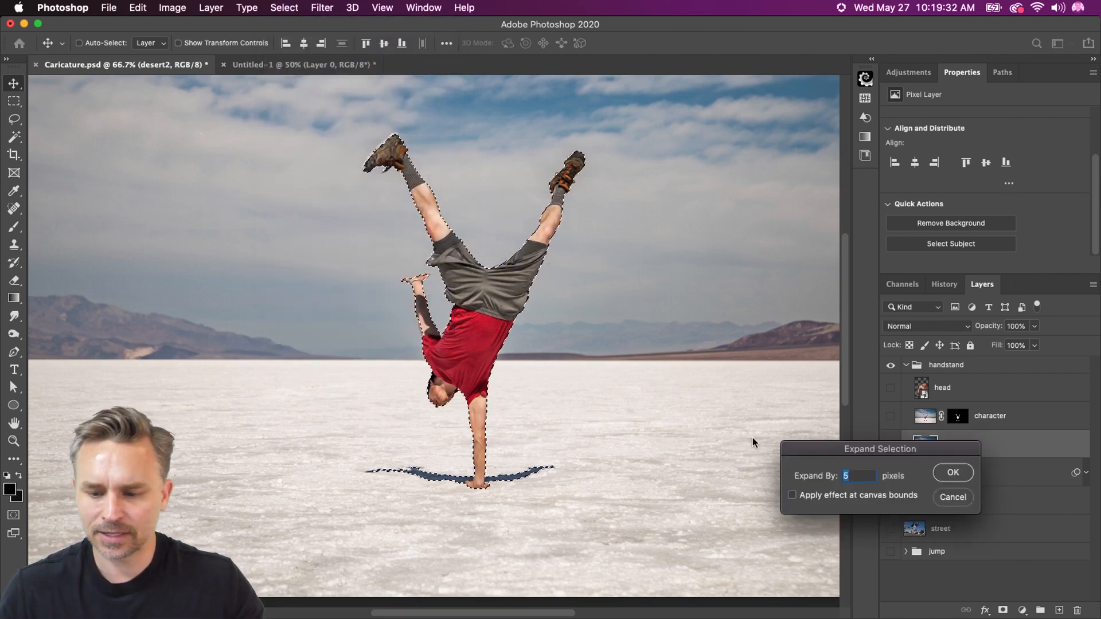
pyautogui.press('Return')
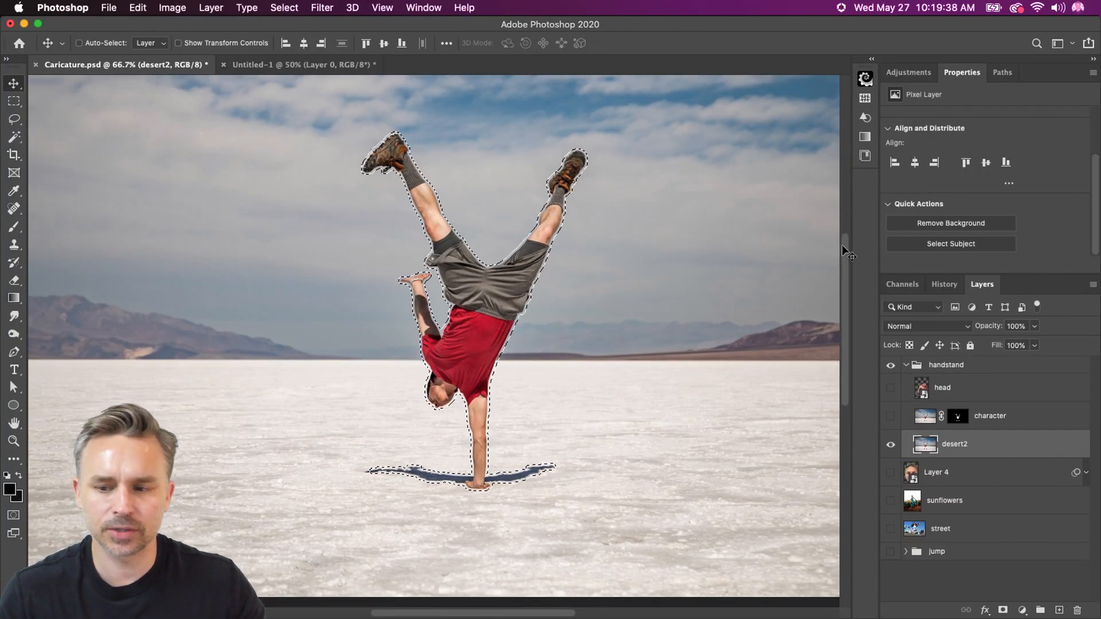
# Try a Content-Aware fill of the selected man on the desert2 layer, and undo it along with the deselection
pyautogui.click(138, 7)
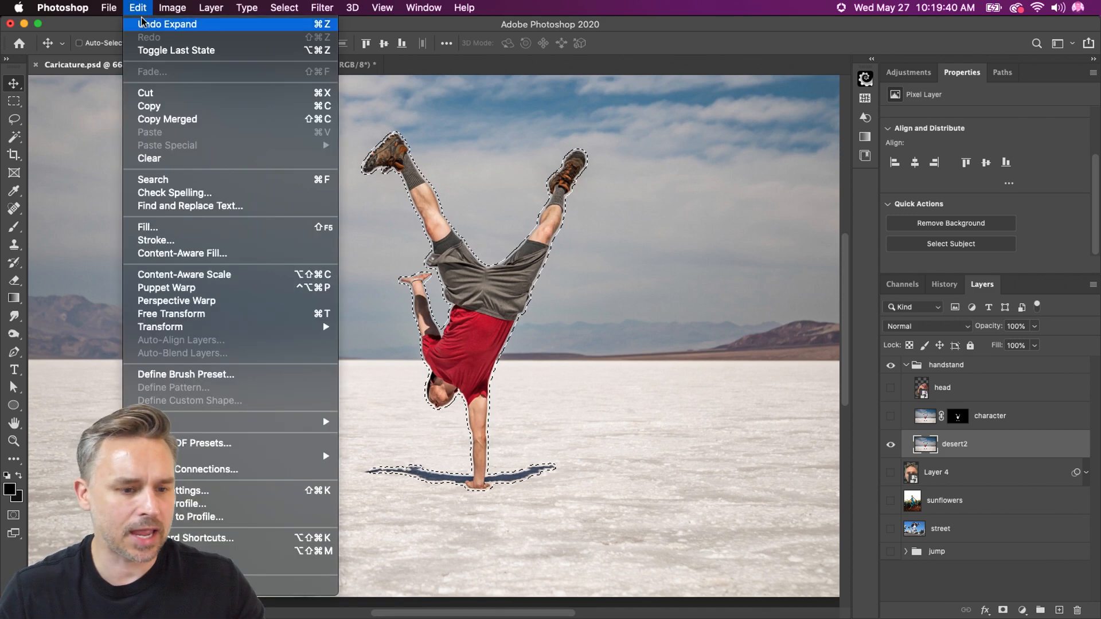
pyautogui.click(148, 227)
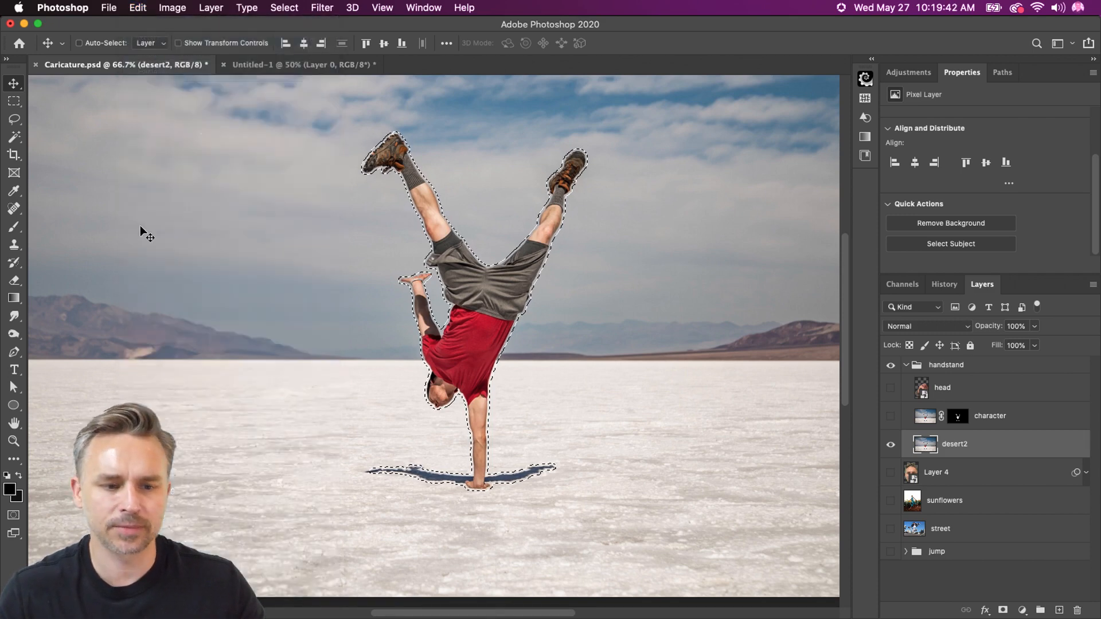
pyautogui.moveTo(869, 393); pyautogui.dragTo(683, 235)
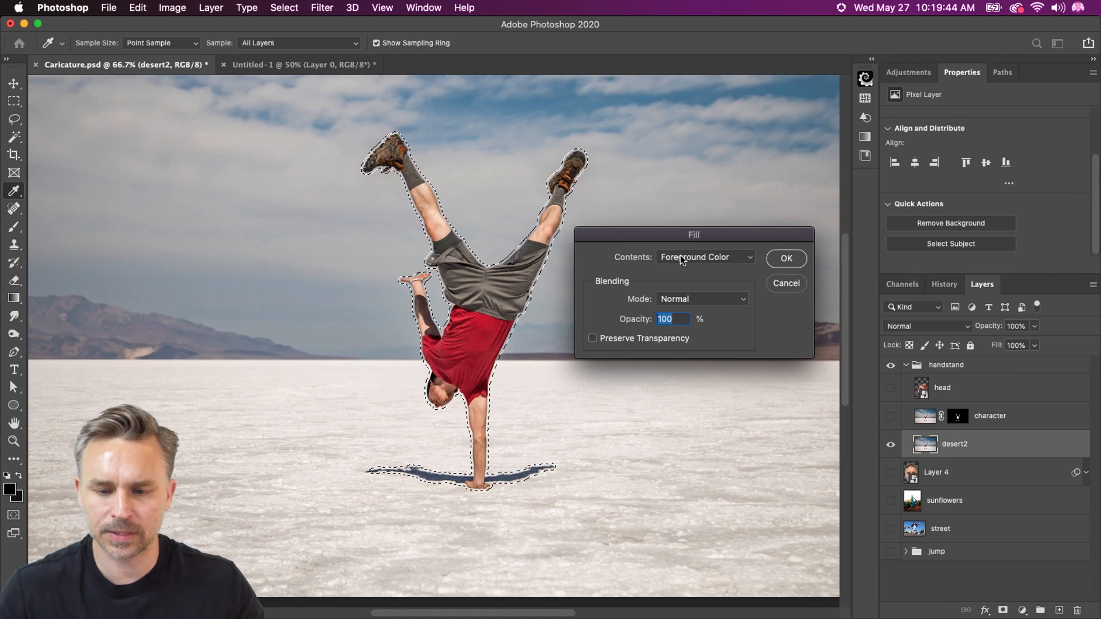
pyautogui.click(680, 256)
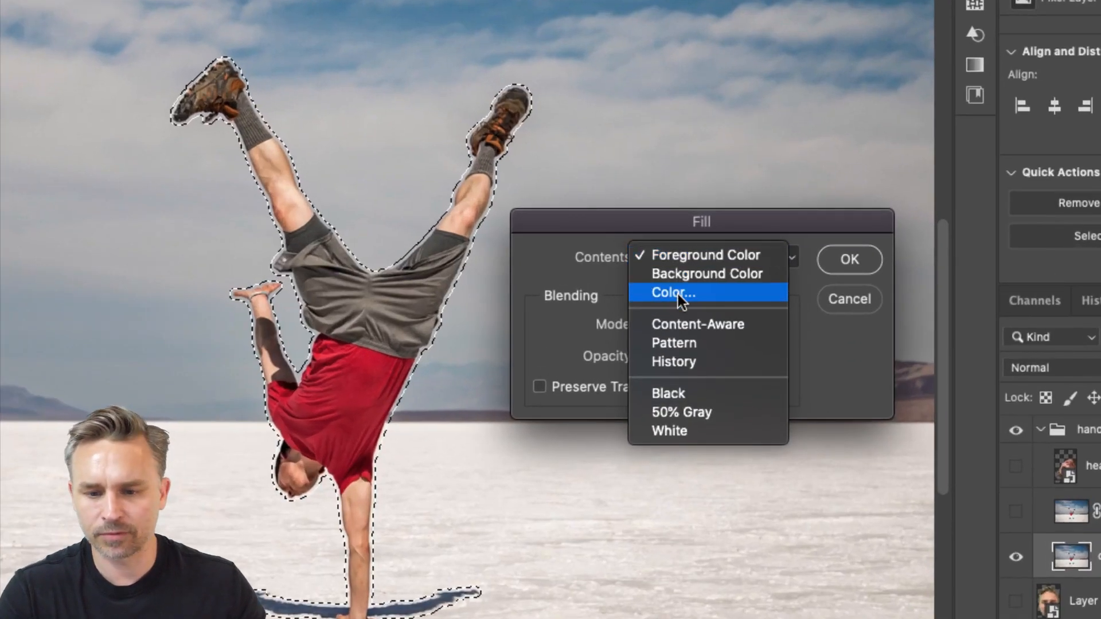
pyautogui.click(701, 326)
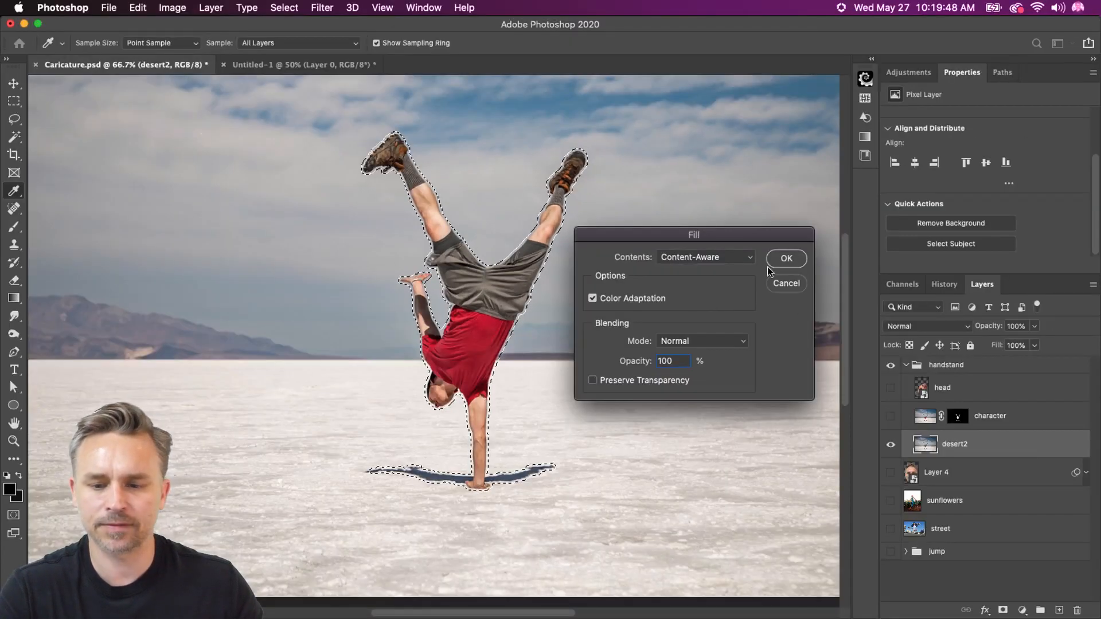
pyautogui.click(785, 259)
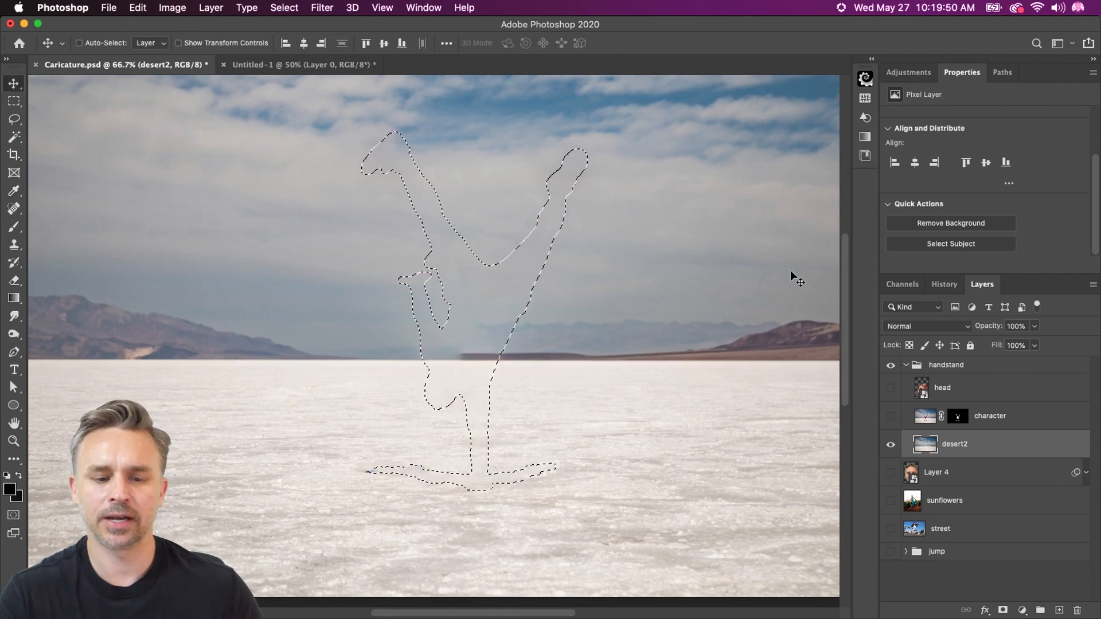
pyautogui.press('super+d')
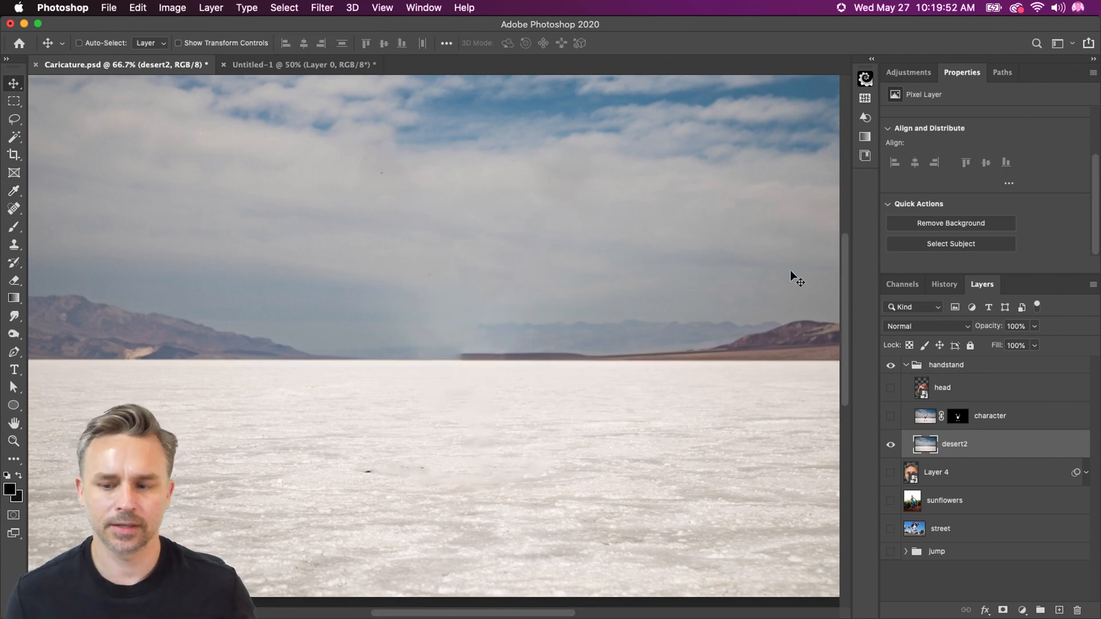
pyautogui.press('super+z')
pyautogui.press('super+z')
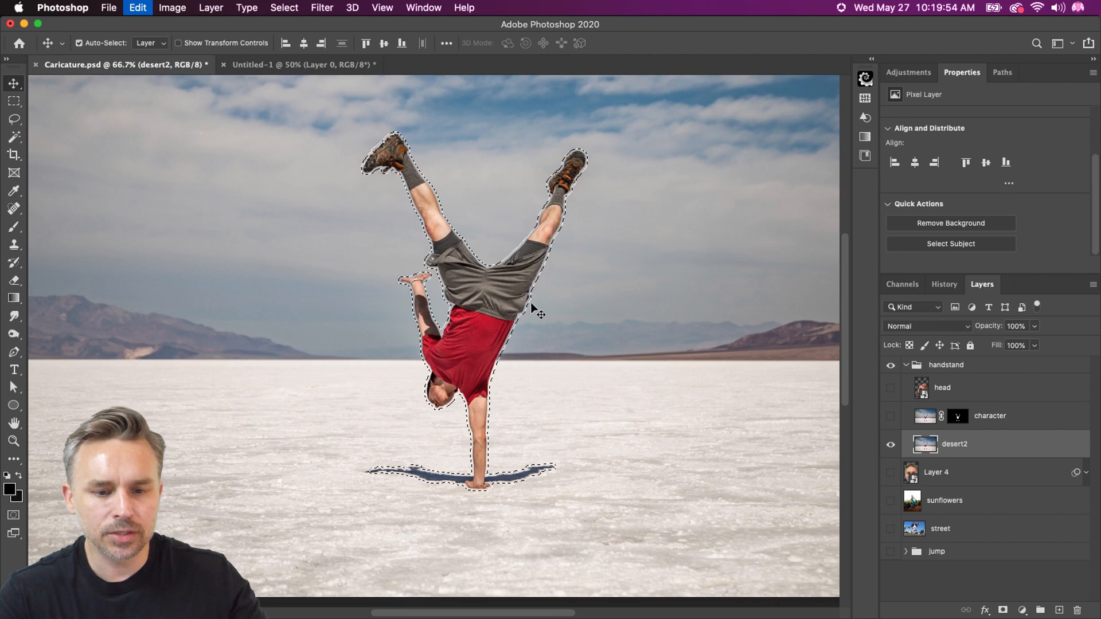
# Fill the expanded selection on the desert2 layer with Content-Aware contents and Color Adaptation, and deselect
pyautogui.click(11, 118)
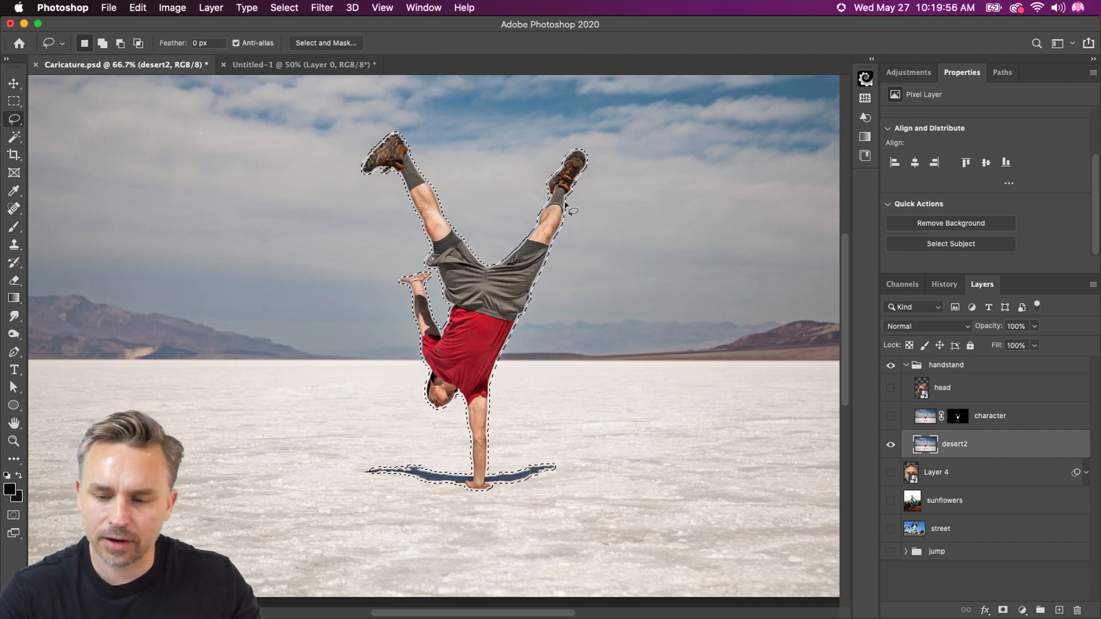
pyautogui.click(137, 7)
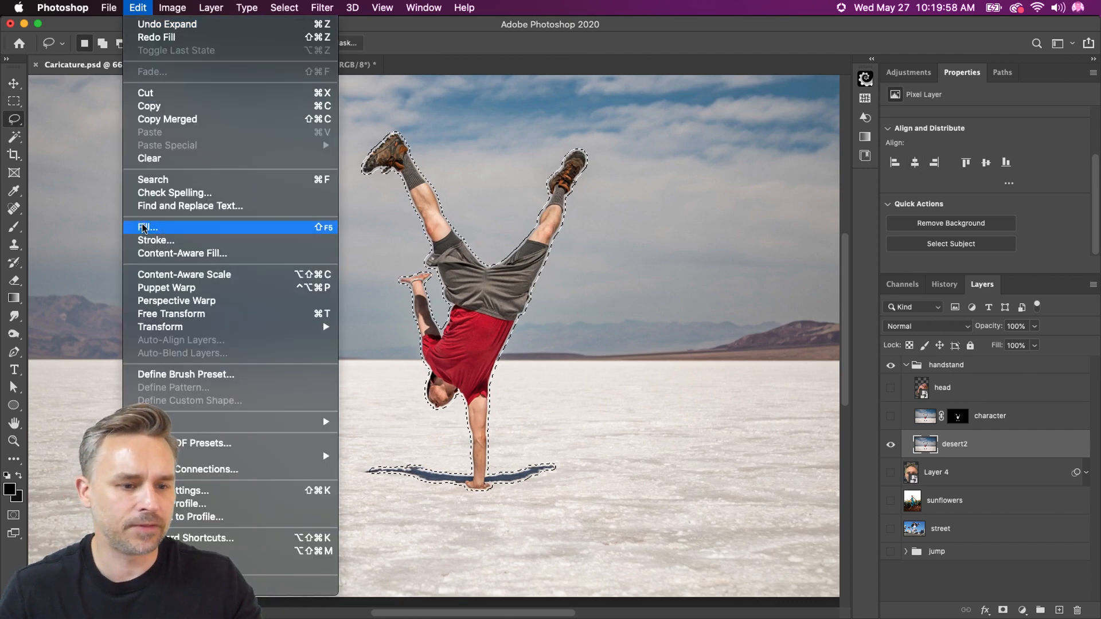
pyautogui.click(144, 228)
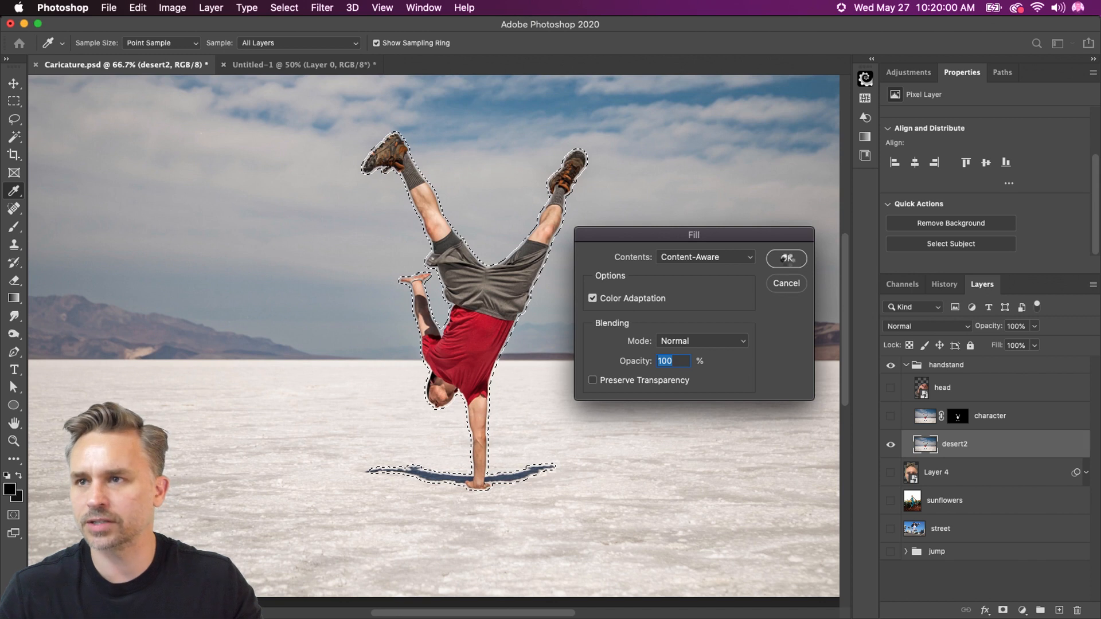
pyautogui.click(786, 258)
pyautogui.press('super+d')
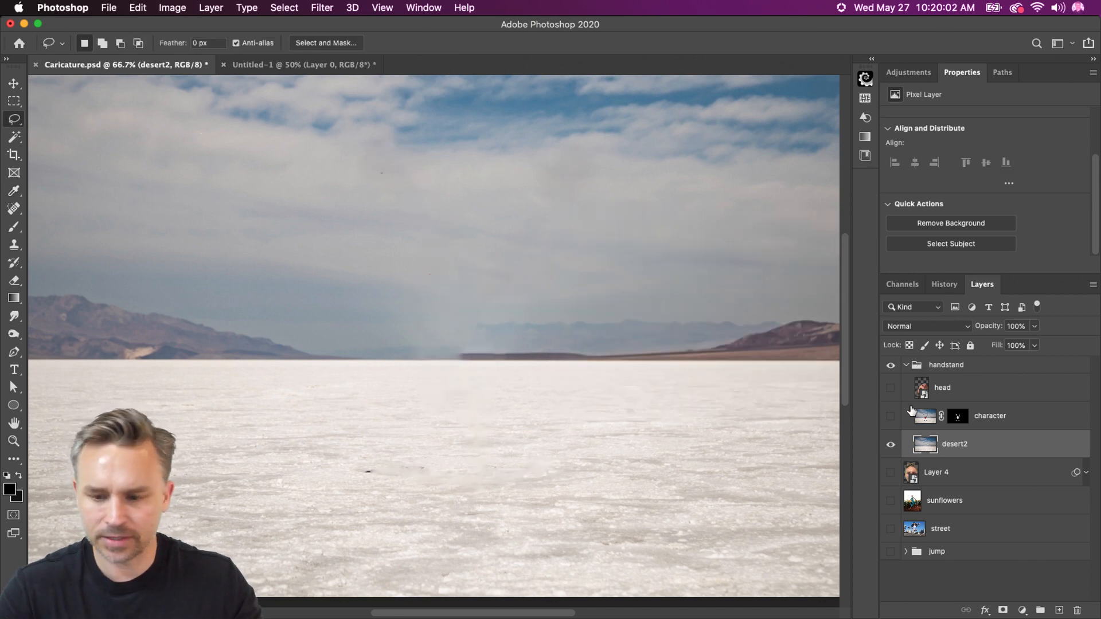
# Show the character layer and apply its layer mask permanently
pyautogui.click(890, 415)
pyautogui.click(982, 425)
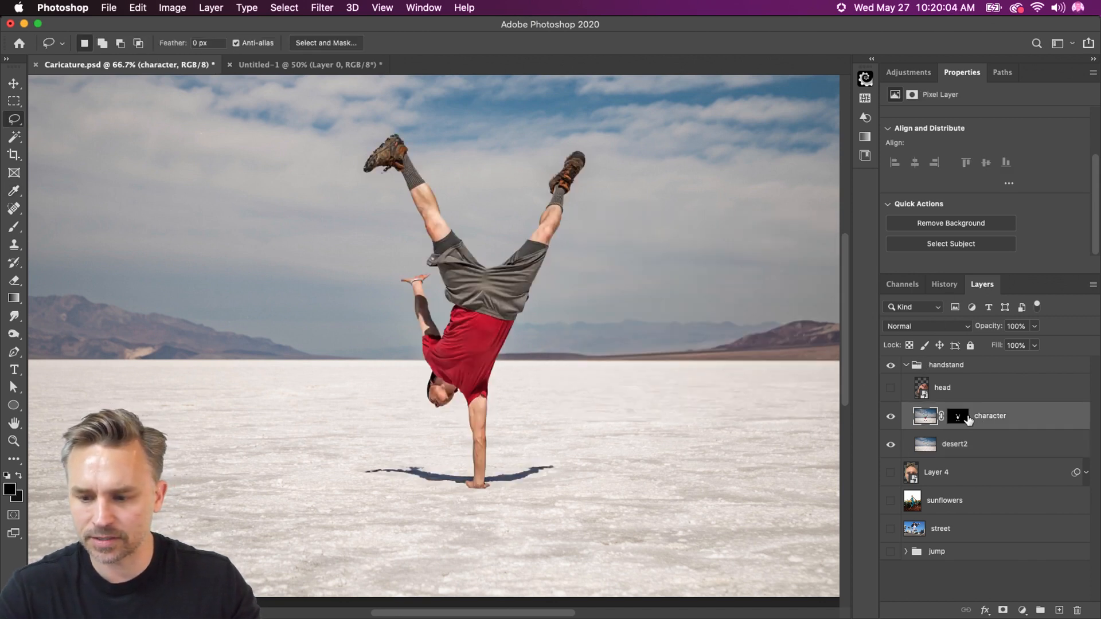
pyautogui.rightClick(967, 420)
pyautogui.click(920, 447)
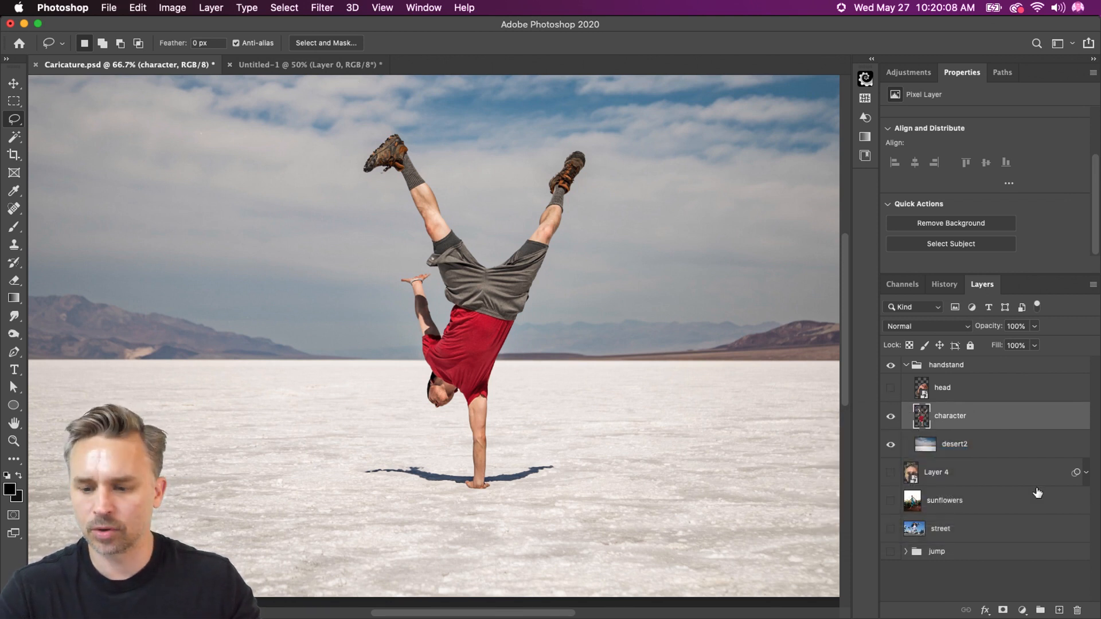
# Start Puppet Warp on the character layer and pin the left-hand leg's ankle and knee and the hip
pyautogui.click(136, 8)
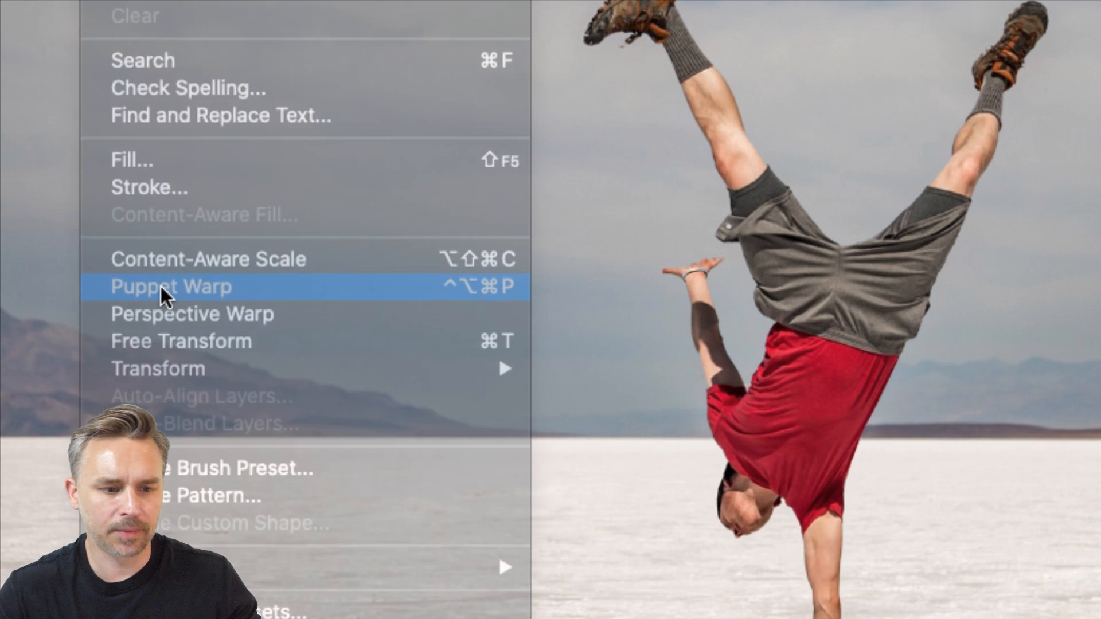
pyautogui.click(161, 286)
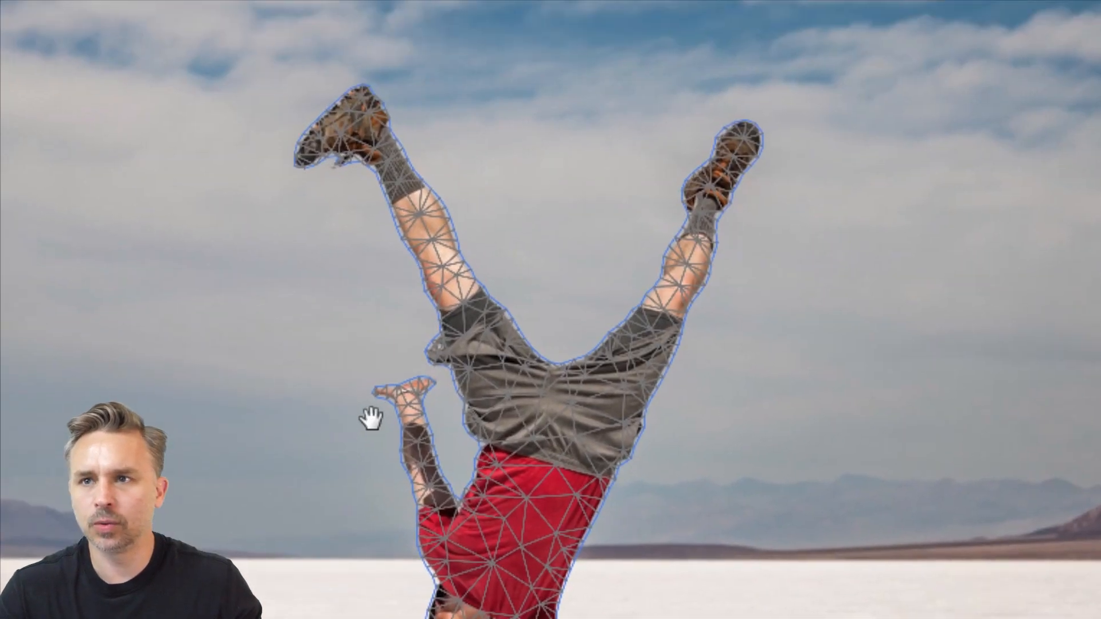
pyautogui.click(371, 144)
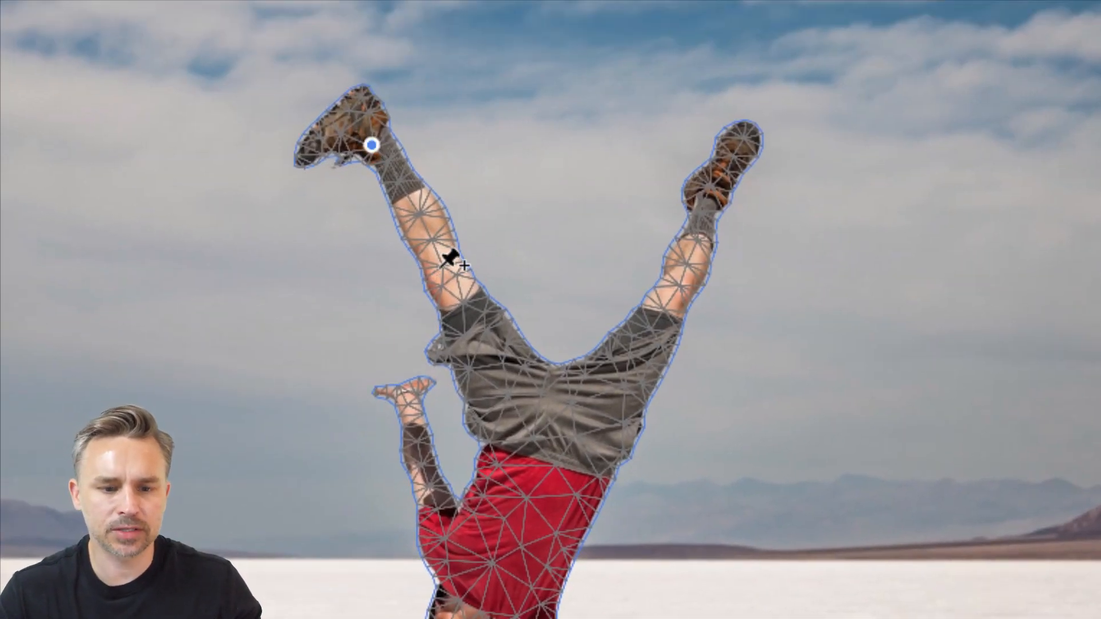
pyautogui.click(439, 270)
pyautogui.click(507, 397)
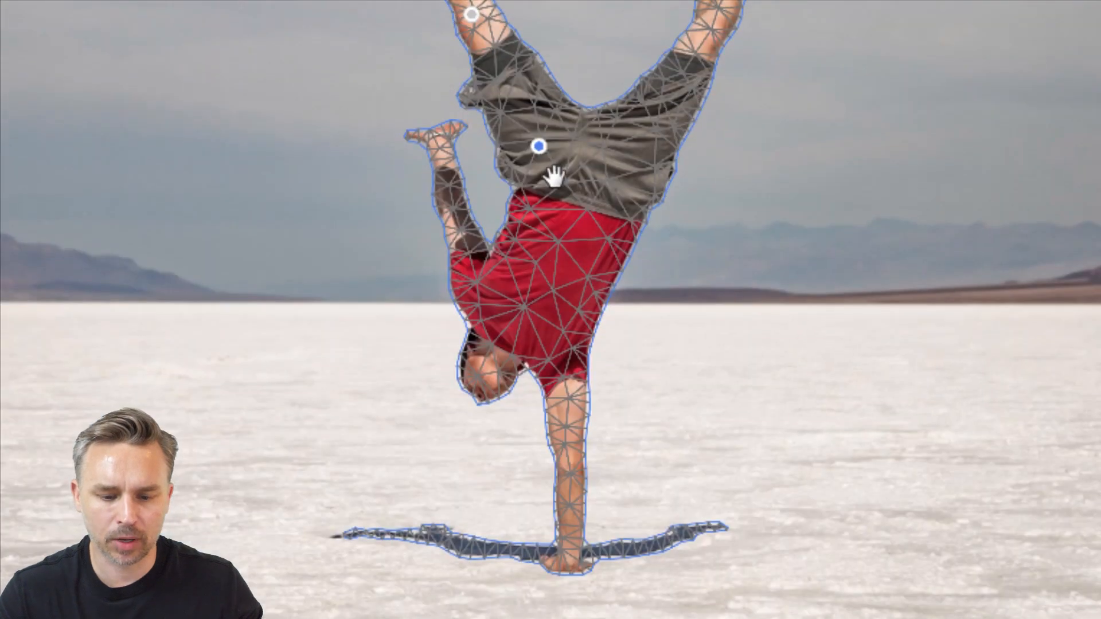
# Pin the supporting hand, both sides of its shadow, the supporting shoulder and elbow, and the raised arm's shoulder and hand
pyautogui.click(571, 552)
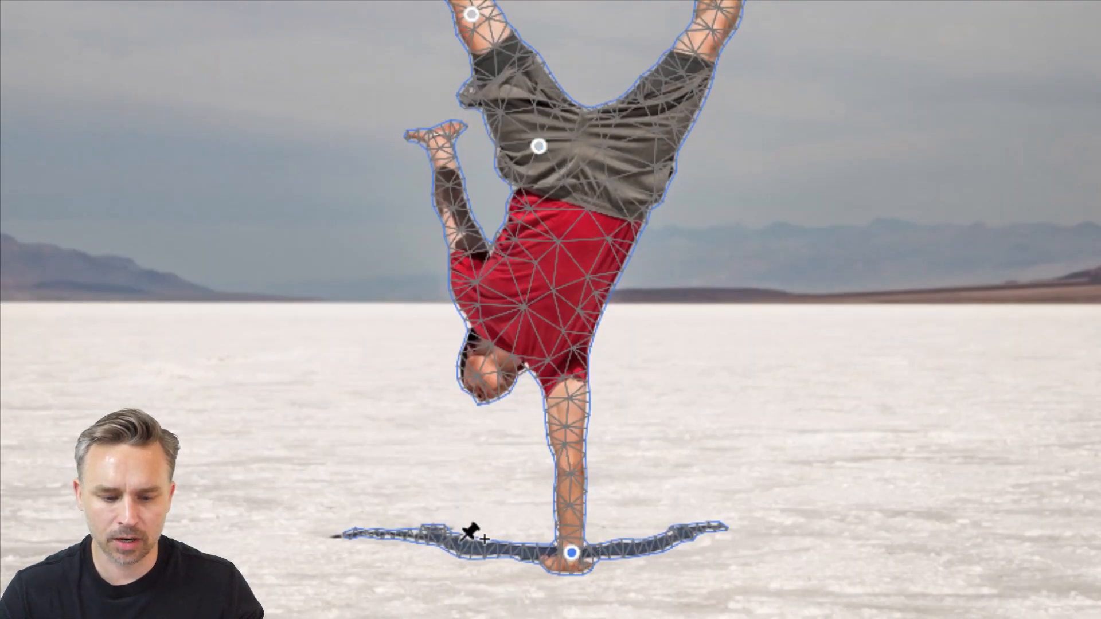
pyautogui.click(452, 542)
pyautogui.click(674, 538)
pyautogui.click(566, 364)
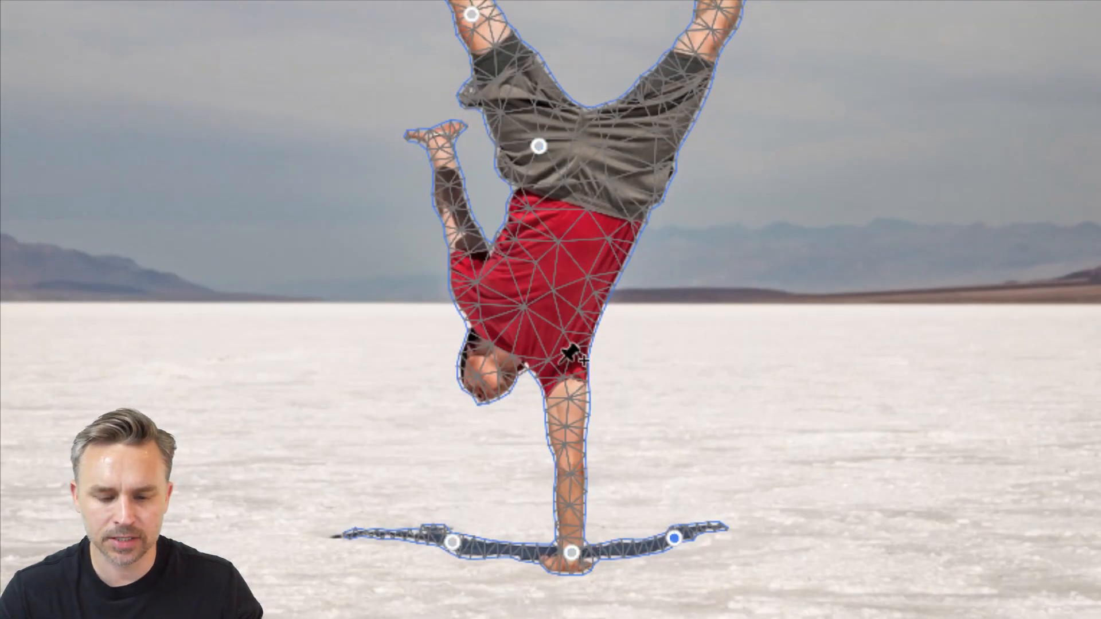
pyautogui.click(569, 458)
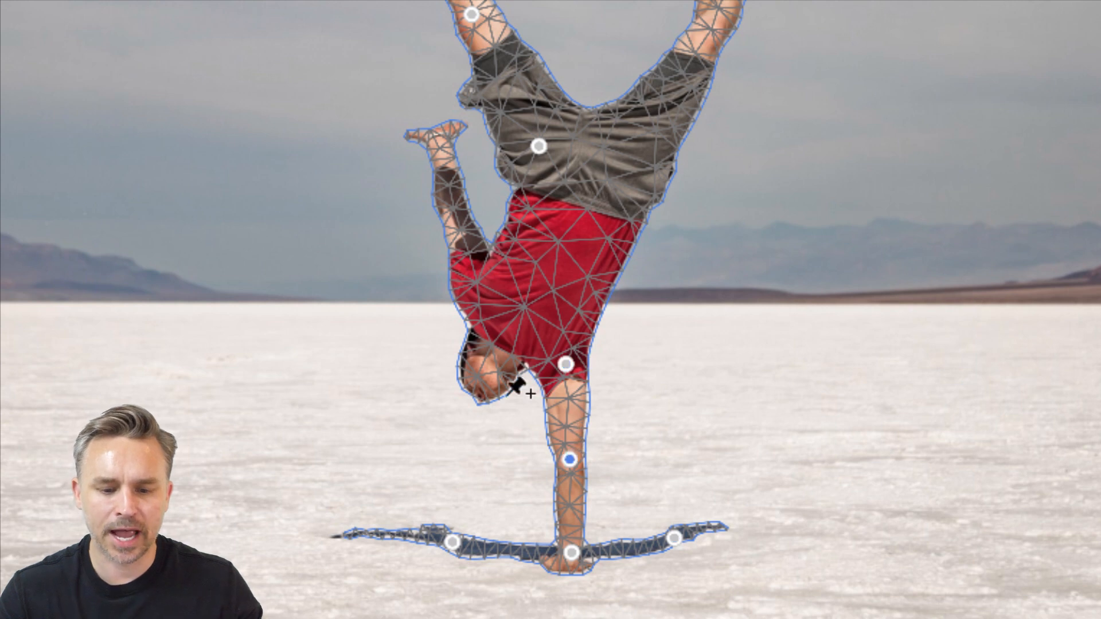
pyautogui.click(481, 289)
pyautogui.click(441, 148)
# Pin the hip, knee and ankle of the man's right-hand leg in the Puppet Warp mesh
pyautogui.moveTo(593, 103); pyautogui.dragTo(509, 326)
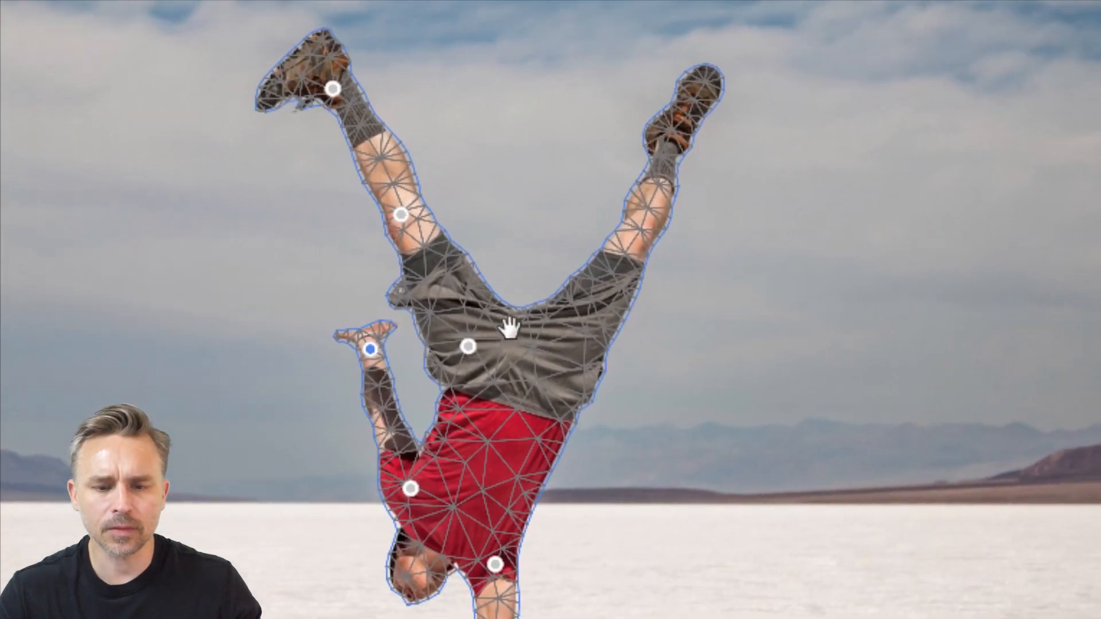
pyautogui.click(566, 361)
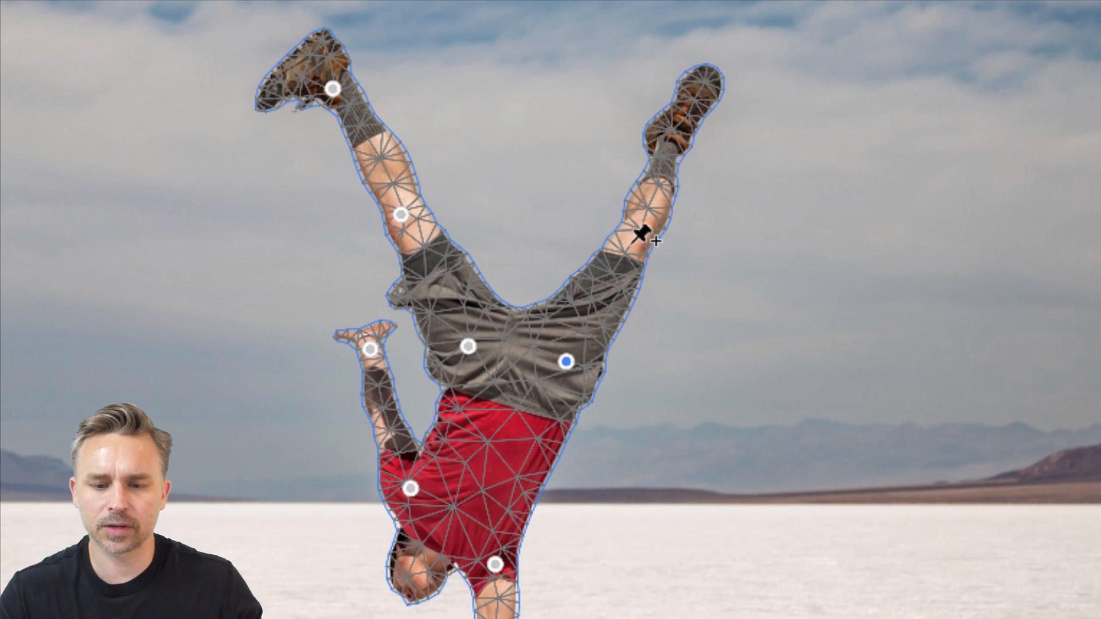
pyautogui.click(634, 240)
pyautogui.click(675, 125)
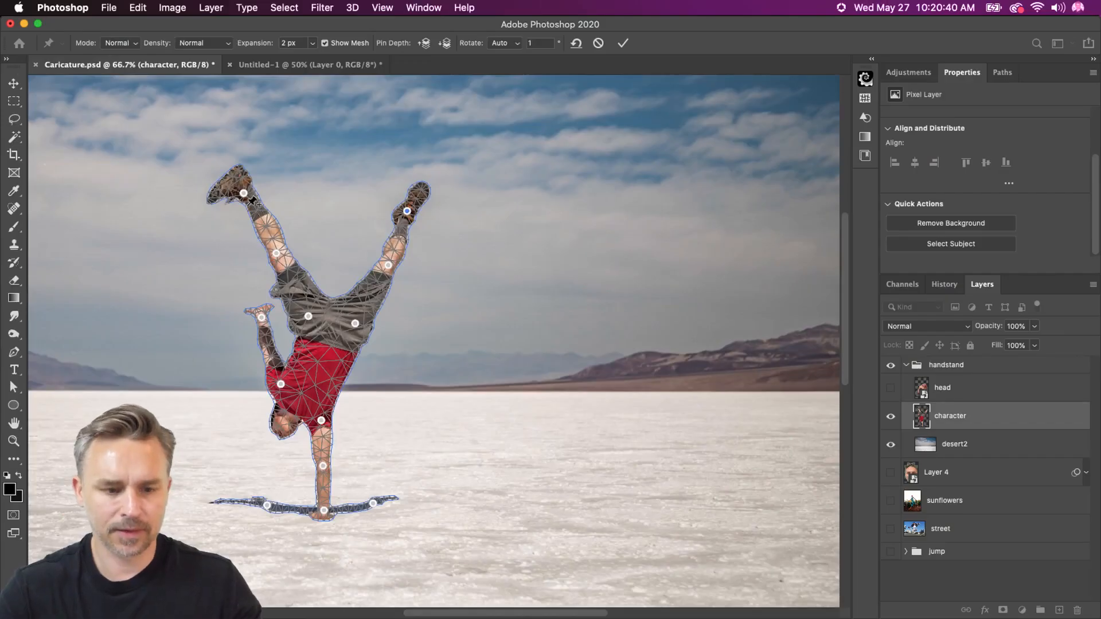
# Lengthen the left-hand leg by moving its ankle and knee pins up and outward, and hide the warp mesh
pyautogui.press('super+plus')
pyautogui.moveTo(246, 214); pyautogui.dragTo(482, 217)
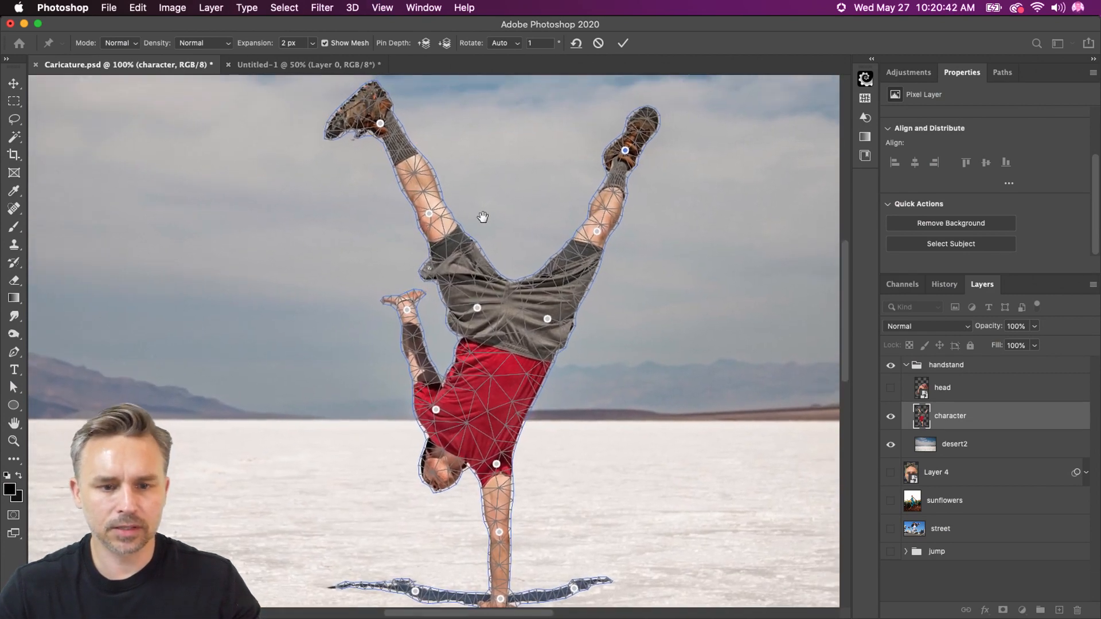
pyautogui.press('super+minus')
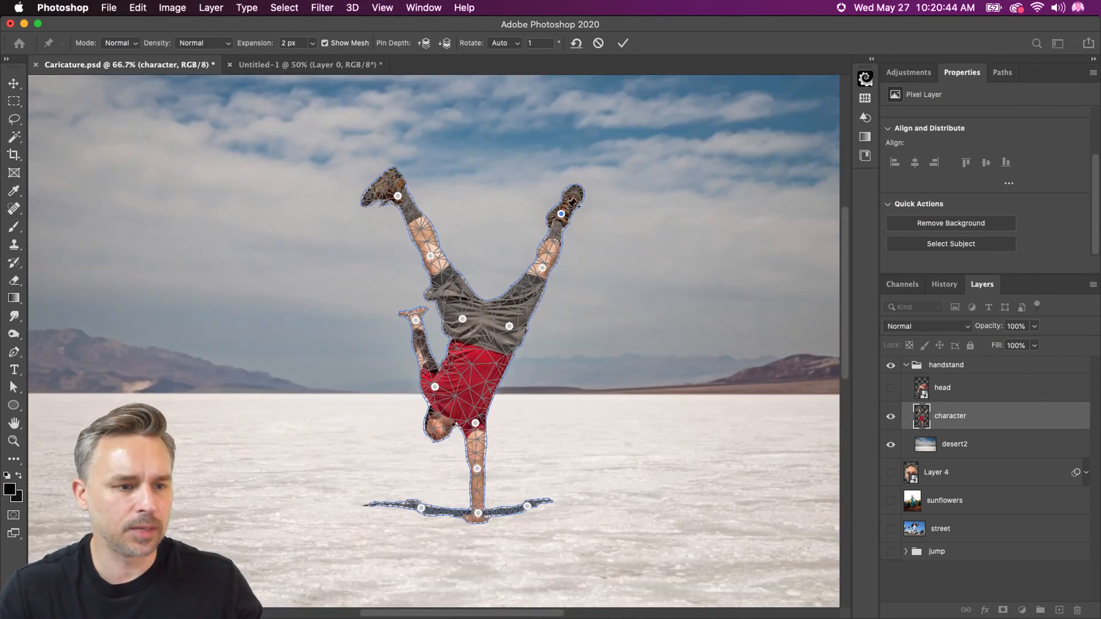
pyautogui.moveTo(398, 197); pyautogui.dragTo(387, 174)
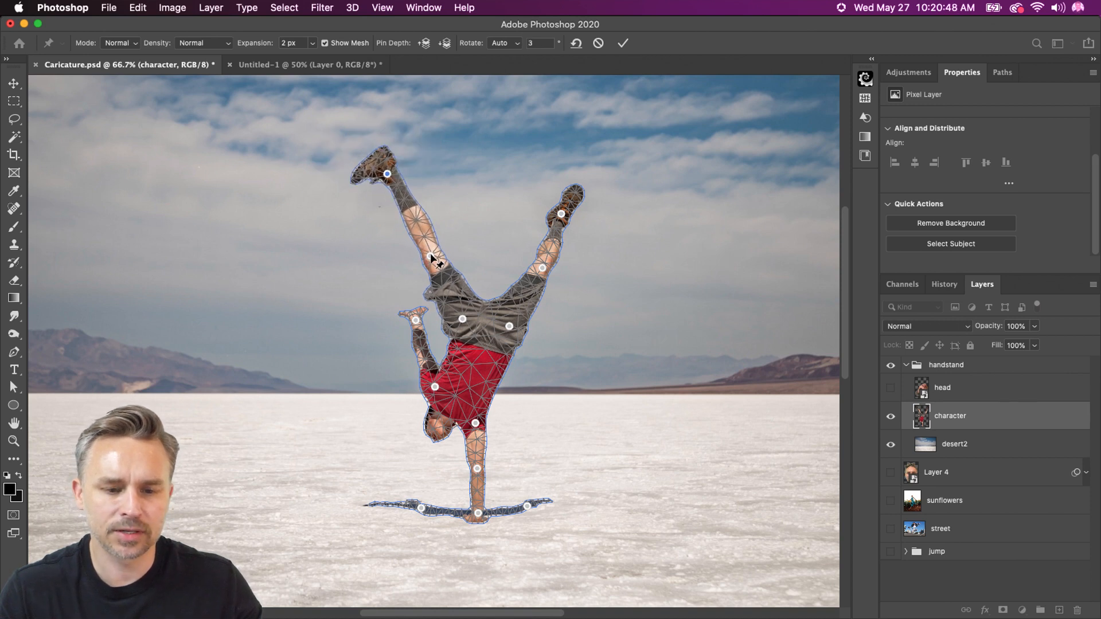
pyautogui.moveTo(430, 252)
pyautogui.mouseDown()
pyautogui.moveTo(425, 226)
pyautogui.moveTo(427, 244)
pyautogui.mouseUp()
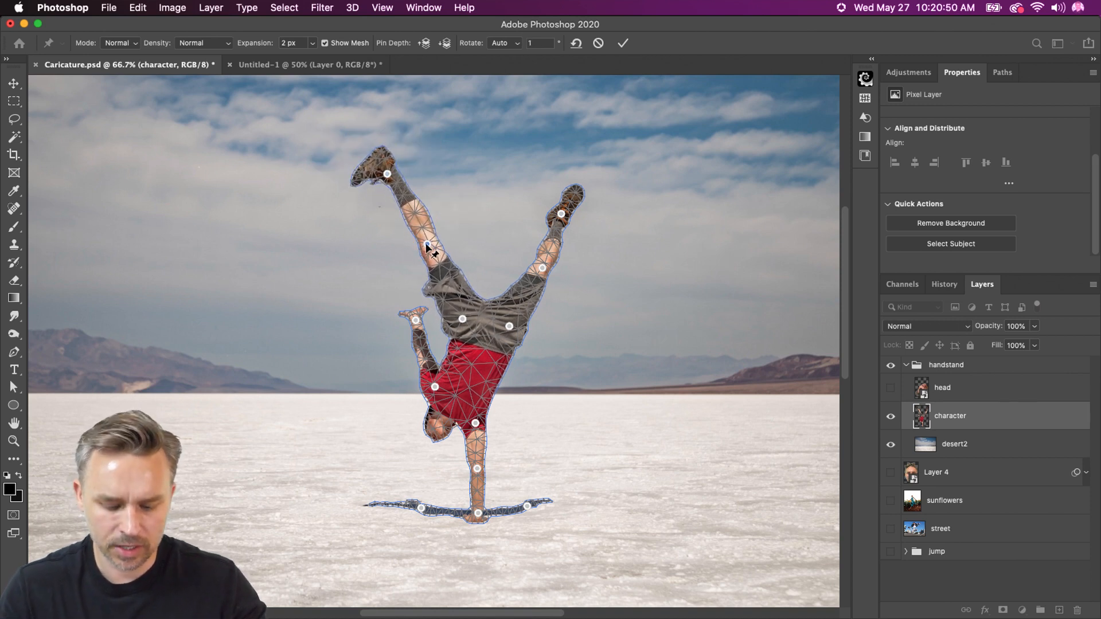
pyautogui.press('super+h')
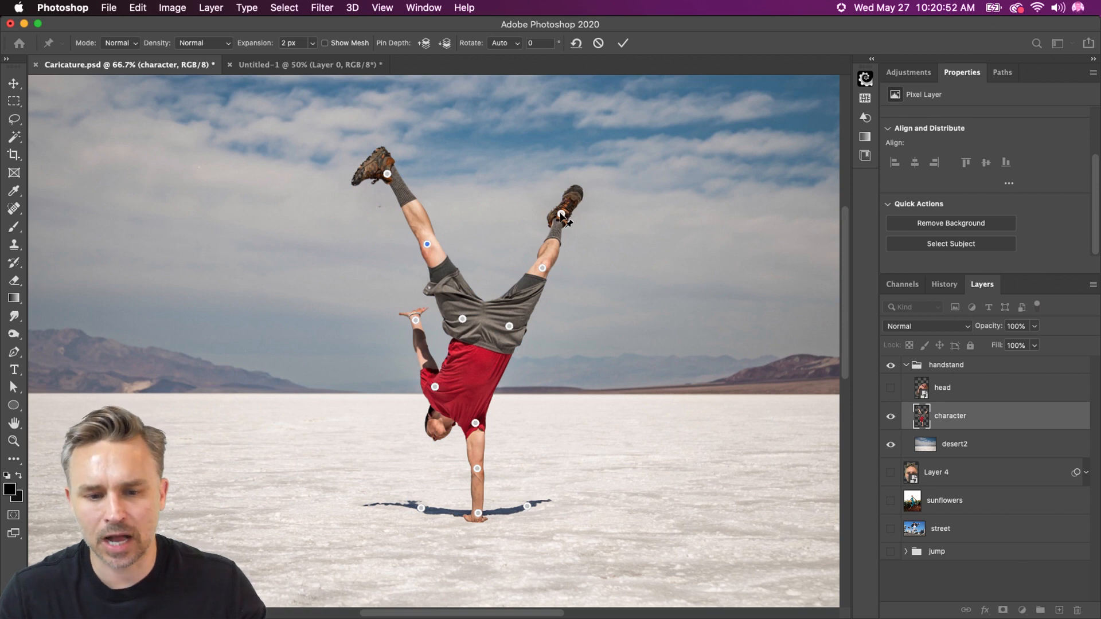
# Stretch the right-hand leg upward and outward at its ankle and knee pins, and extend the raised hand outward
pyautogui.moveTo(561, 215); pyautogui.dragTo(576, 183)
pyautogui.moveTo(543, 268); pyautogui.dragTo(552, 268)
pyautogui.moveTo(415, 321); pyautogui.dragTo(389, 310)
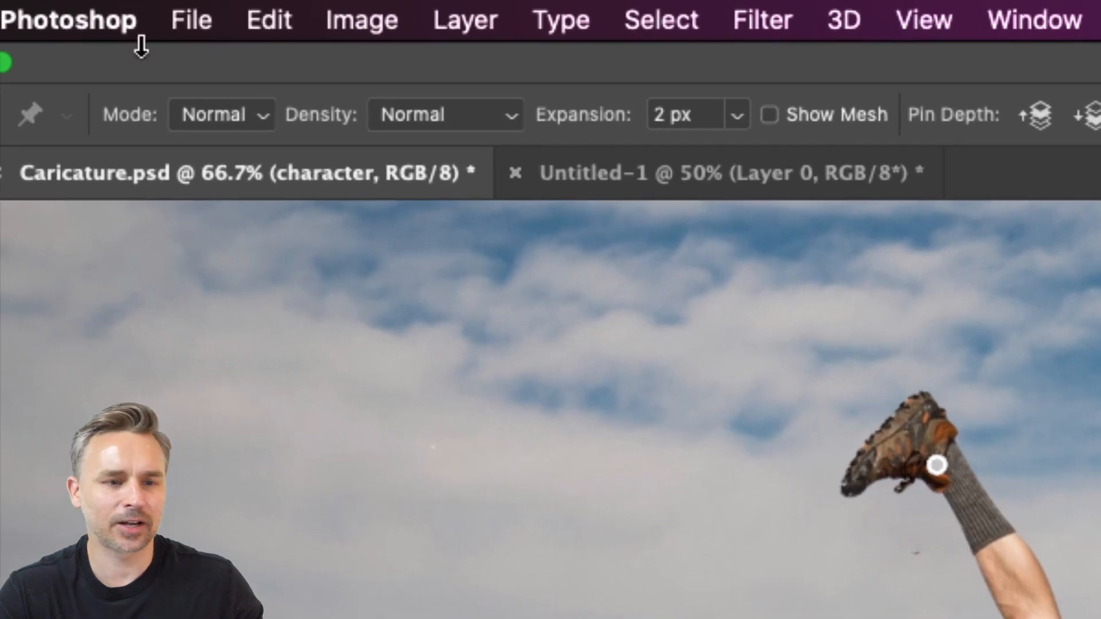
# Switch the Puppet Warp mode to Distort and pull the left-hand foot's ankle pin farther up and outward
pyautogui.click(204, 102)
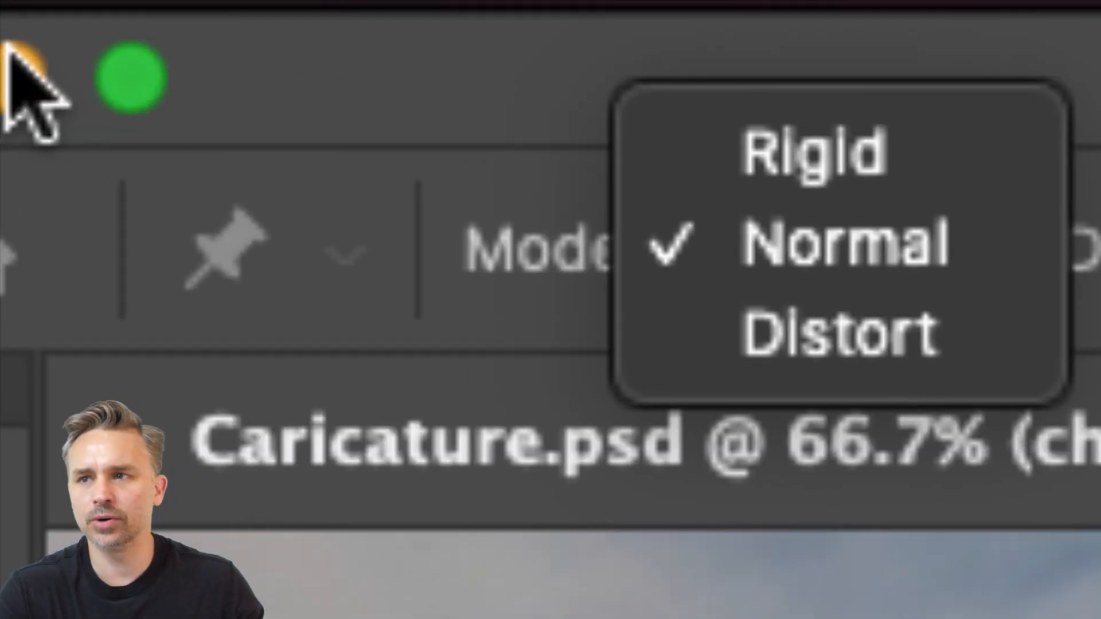
pyautogui.click(801, 340)
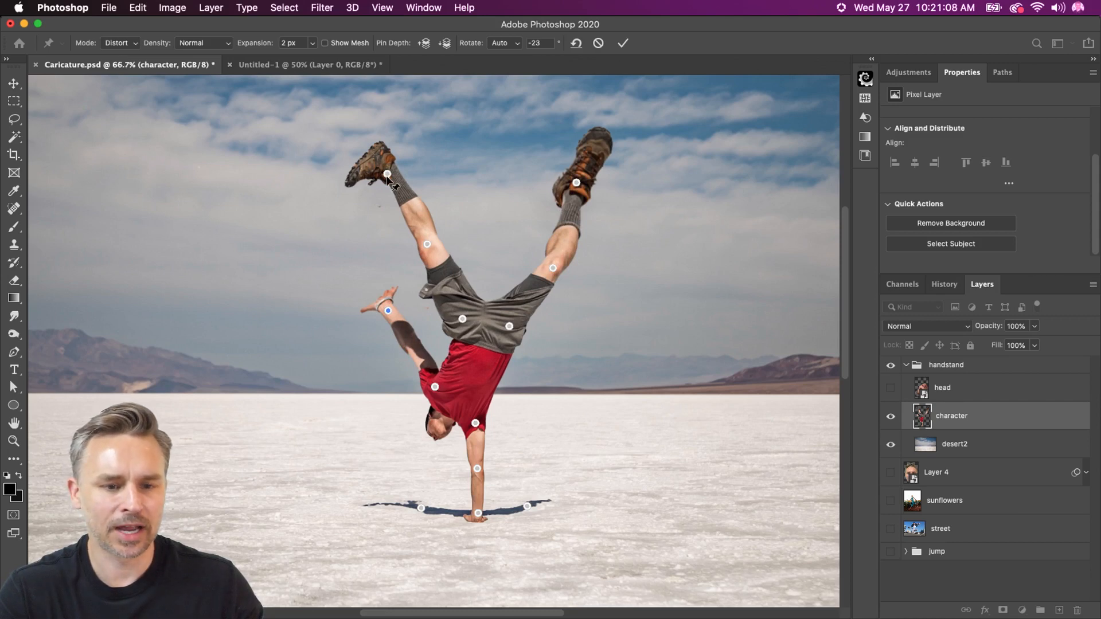
pyautogui.moveTo(388, 179); pyautogui.dragTo(379, 154)
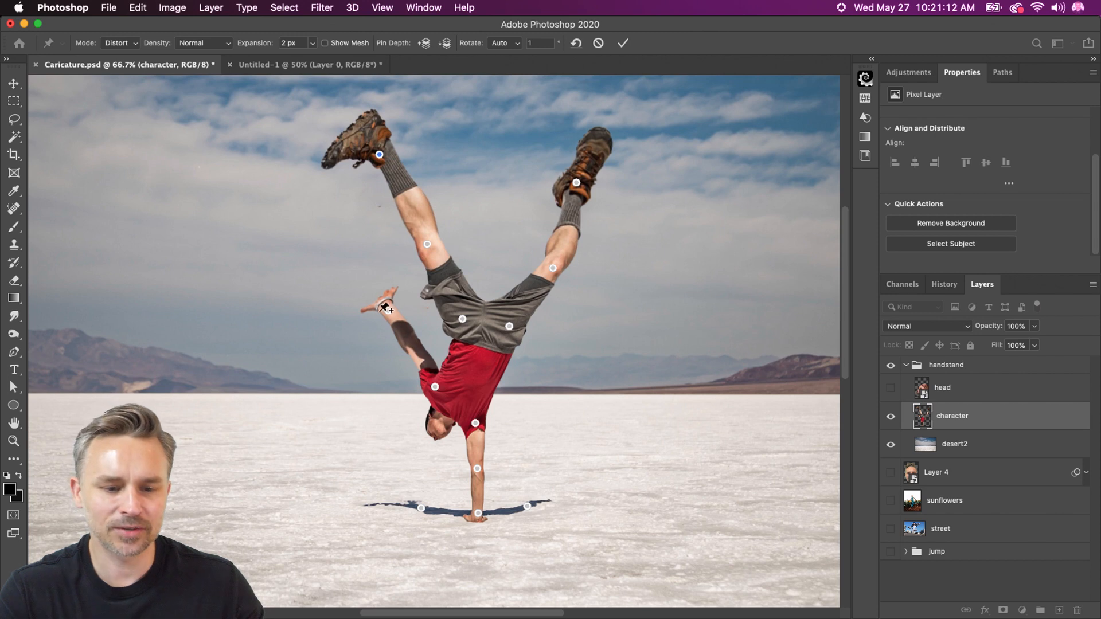
# Pin the raised arm's elbow, pull its hand slightly back toward the body, and apply the Puppet Warp
pyautogui.click(413, 347)
pyautogui.moveTo(388, 310)
pyautogui.mouseDown()
pyautogui.moveTo(361, 286)
pyautogui.moveTo(394, 324)
pyautogui.mouseUp()
pyautogui.press('Return')
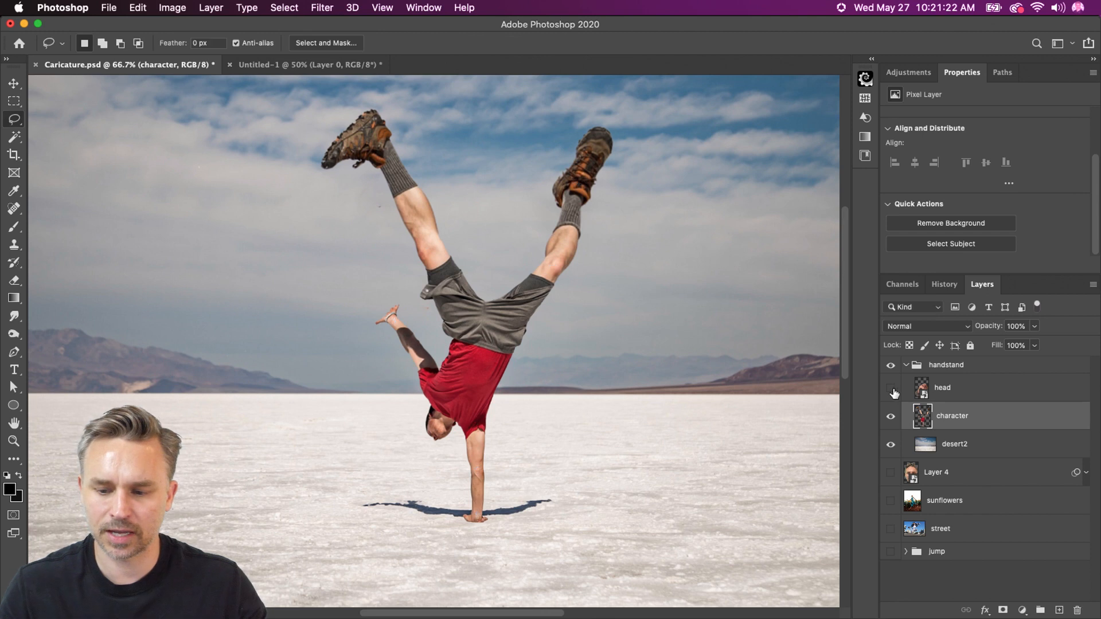
# Show the head layer in the handstand group and make it the active layer
pyautogui.click(891, 388)
pyautogui.click(964, 384)
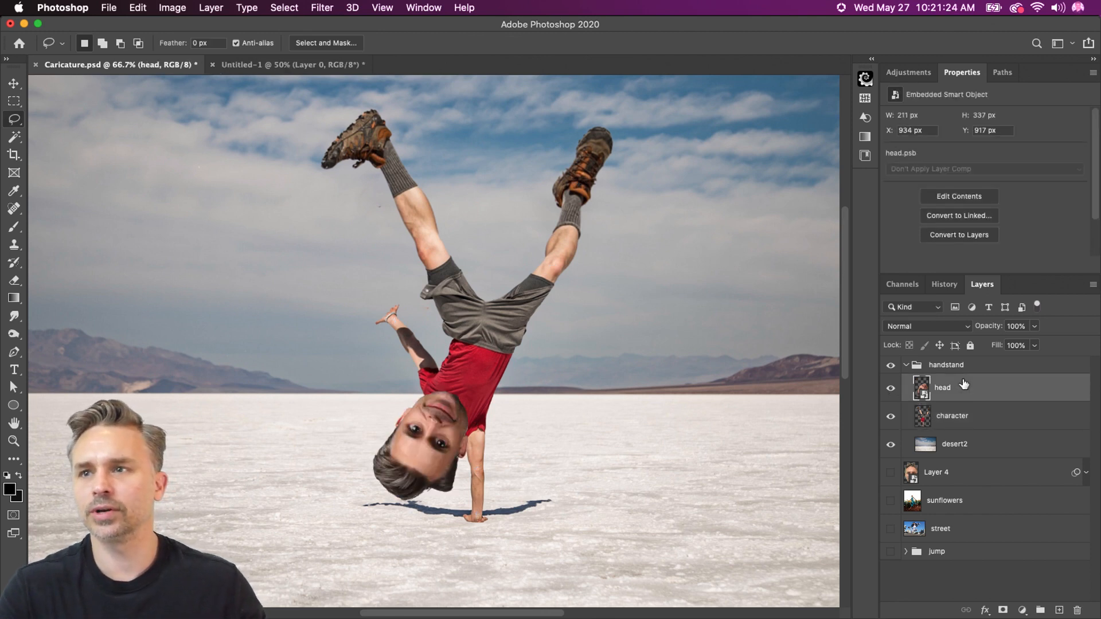
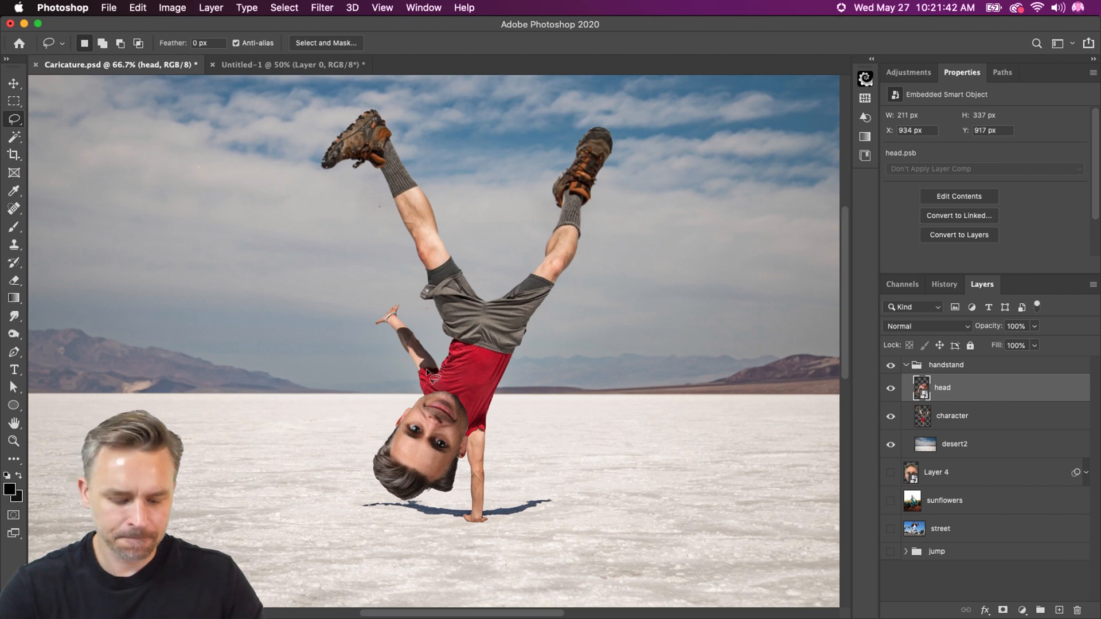
# Show Layer 4, place it at the top of the handstand group, and move its large head toward the handstand man
pyautogui.press('super+plus')
pyautogui.press('super+plus')
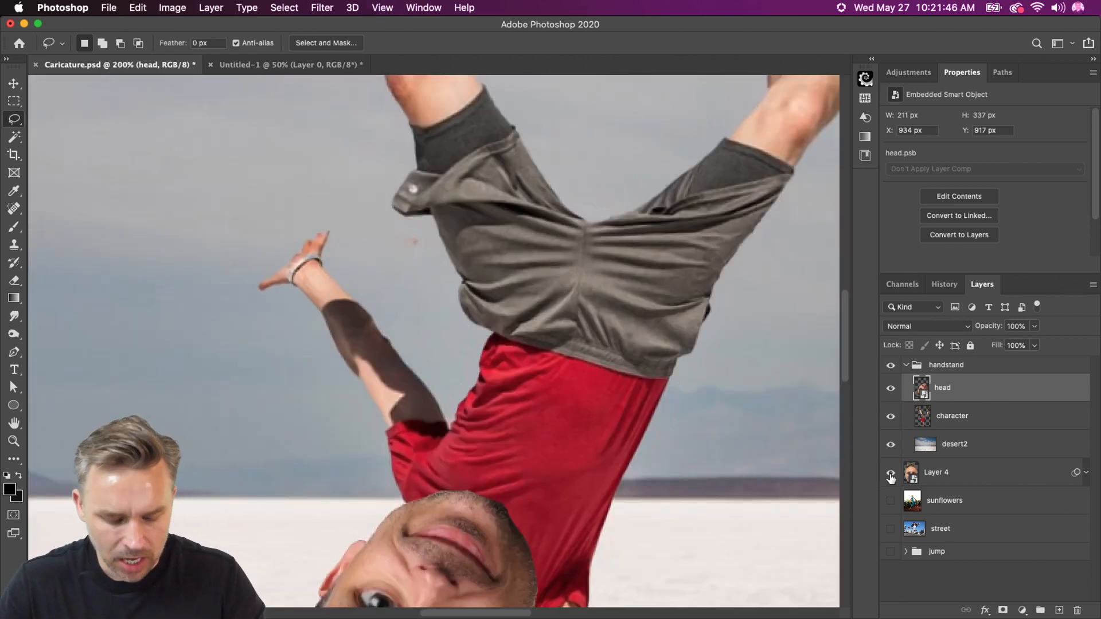
pyautogui.press('super+0')
pyautogui.moveTo(906, 474); pyautogui.dragTo(936, 365)
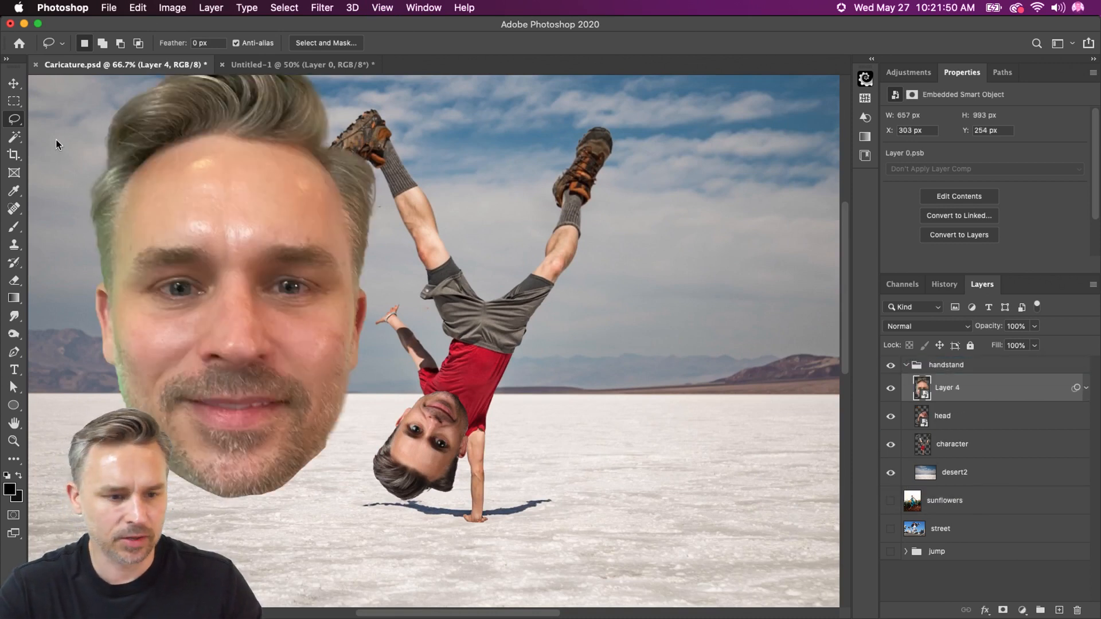
pyautogui.press('v')
pyautogui.moveTo(226, 346); pyautogui.dragTo(339, 369)
# Scale Layer 4 proportionally to 40% with Free Transform
pyautogui.press('super+t')
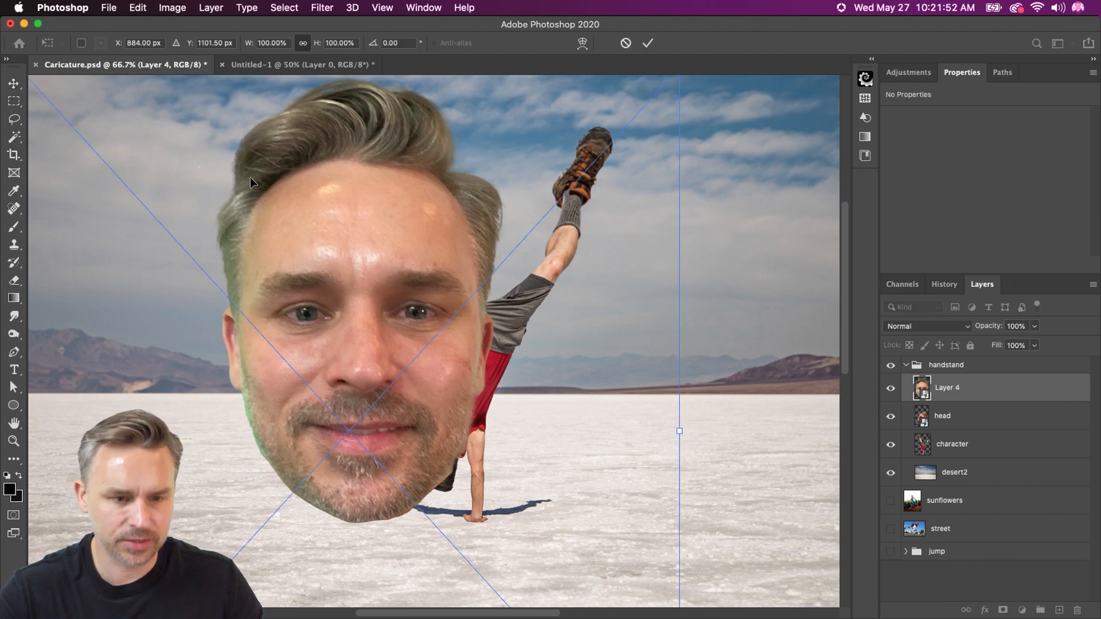
pyautogui.press('Return')
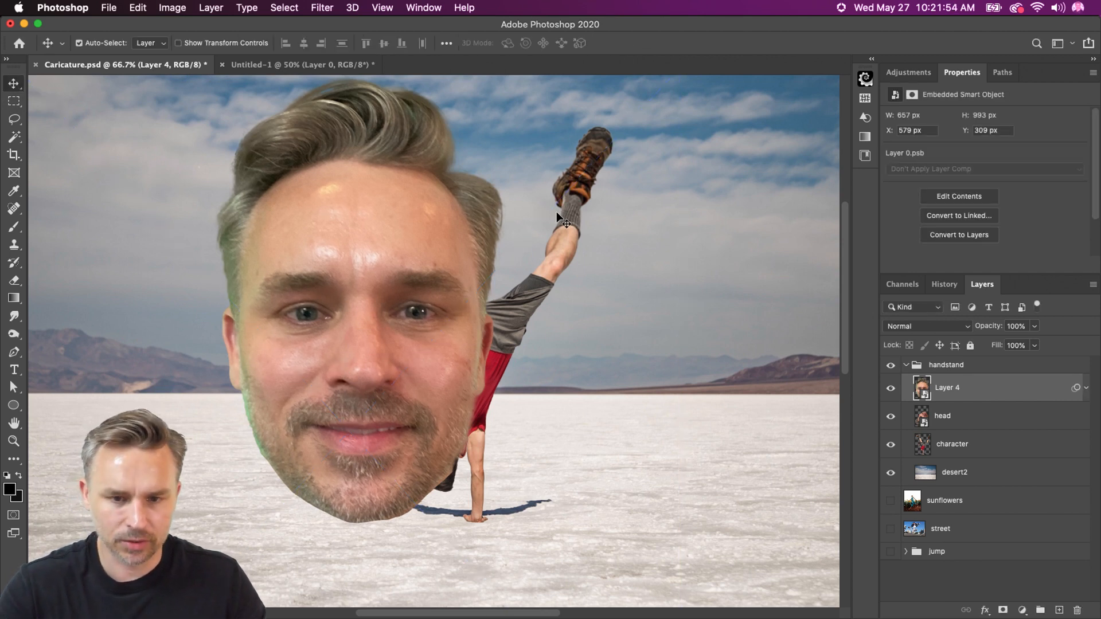
pyautogui.press('super+t')
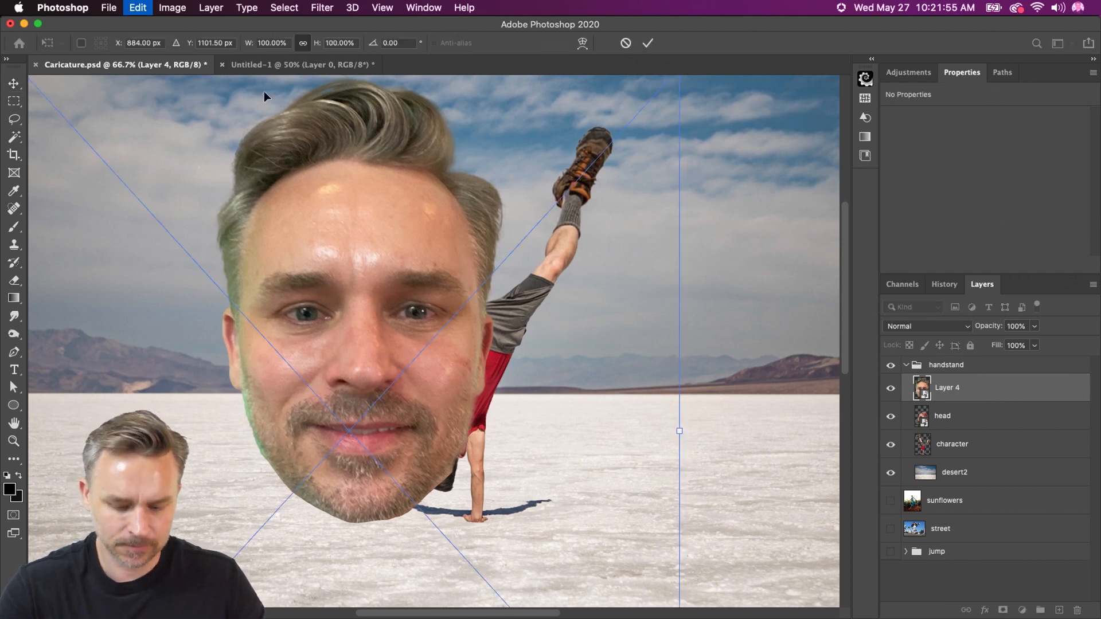
pyautogui.click(217, 43)
pyautogui.click(266, 39)
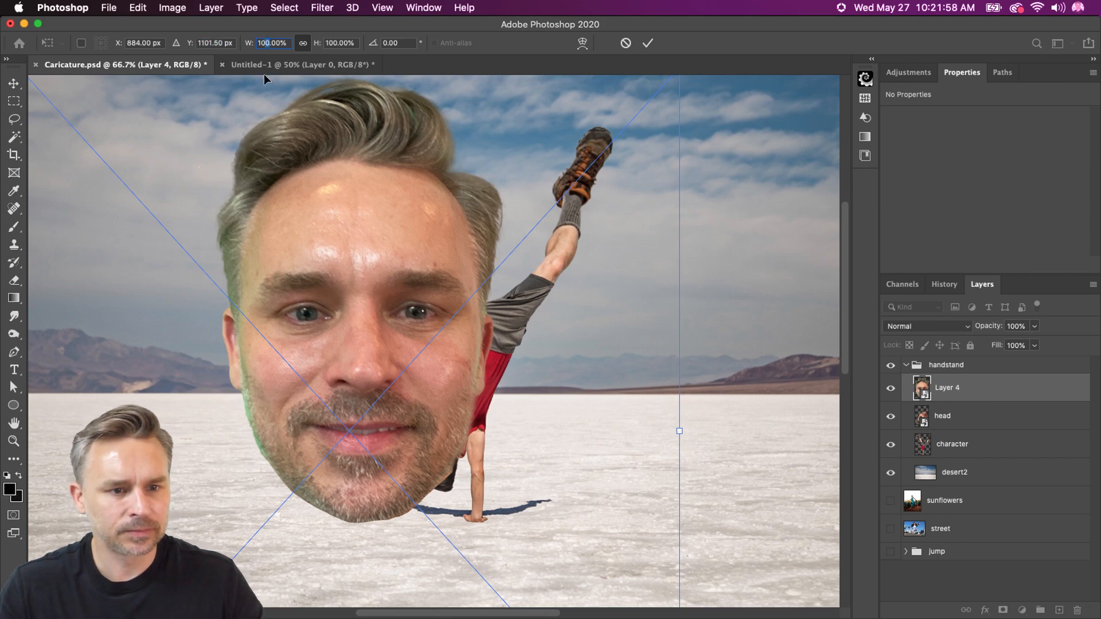
pyautogui.write('40')
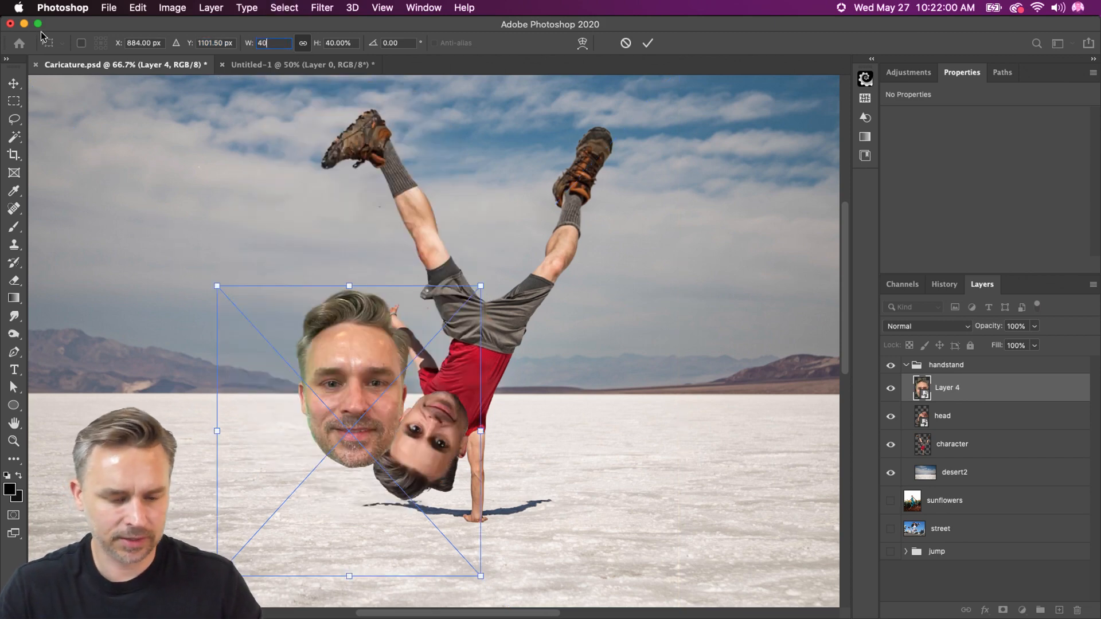
# Turn the Layer 4 head upside down to about -152°, shrink it to about 26%, and position it over the man's existing head
pyautogui.moveTo(215, 273); pyautogui.dragTo(235, 529)
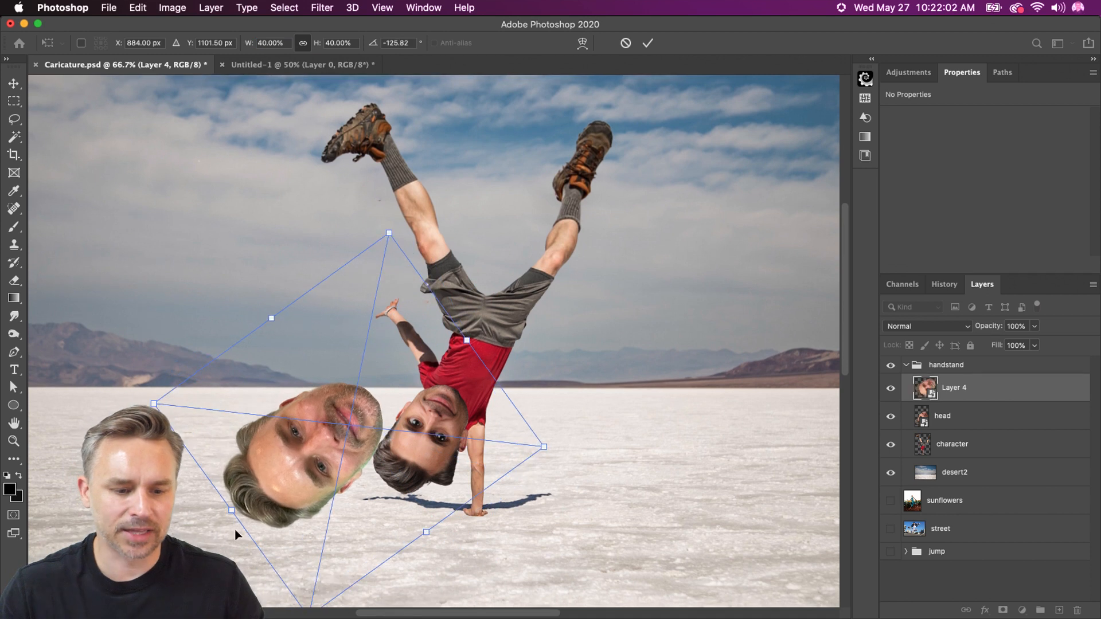
pyautogui.moveTo(147, 398); pyautogui.dragTo(272, 461)
pyautogui.moveTo(396, 319); pyautogui.dragTo(382, 292)
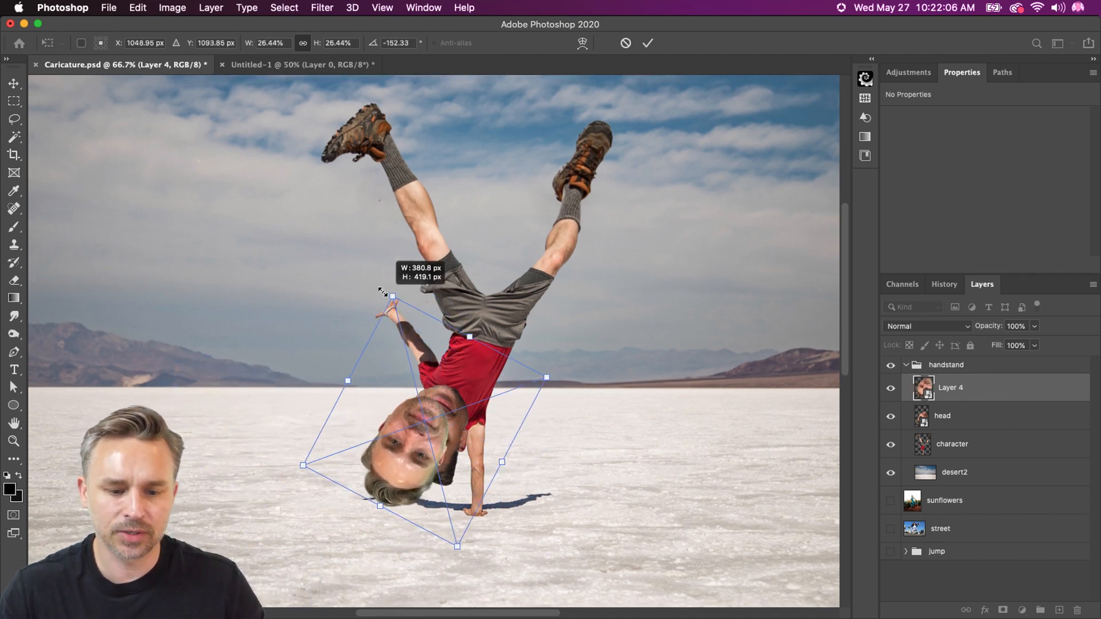
pyautogui.press('Return')
pyautogui.moveTo(394, 460); pyautogui.dragTo(421, 459)
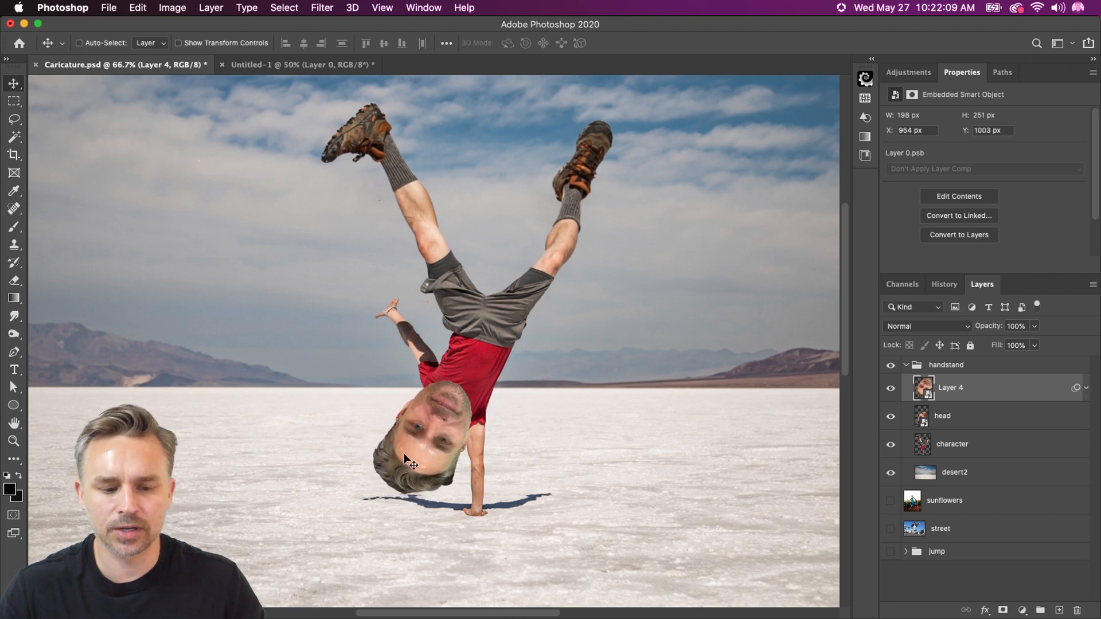
# Hide Layer 4 and add a Curves adjustment layer directly above the head layer
pyautogui.click(890, 388)
pyautogui.click(975, 416)
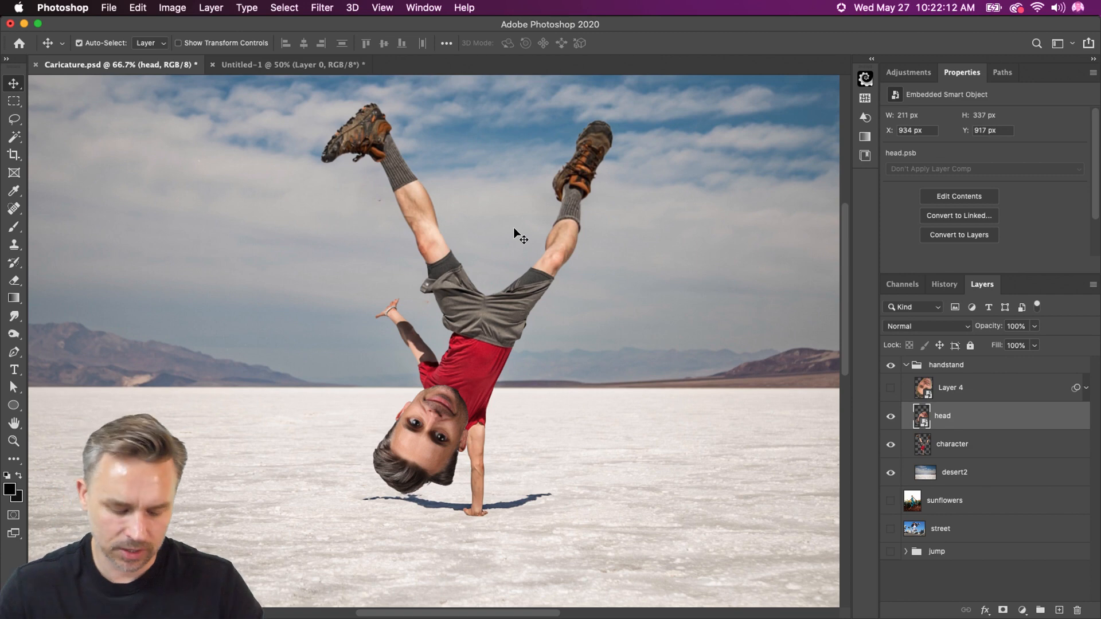
pyautogui.press('super+plus')
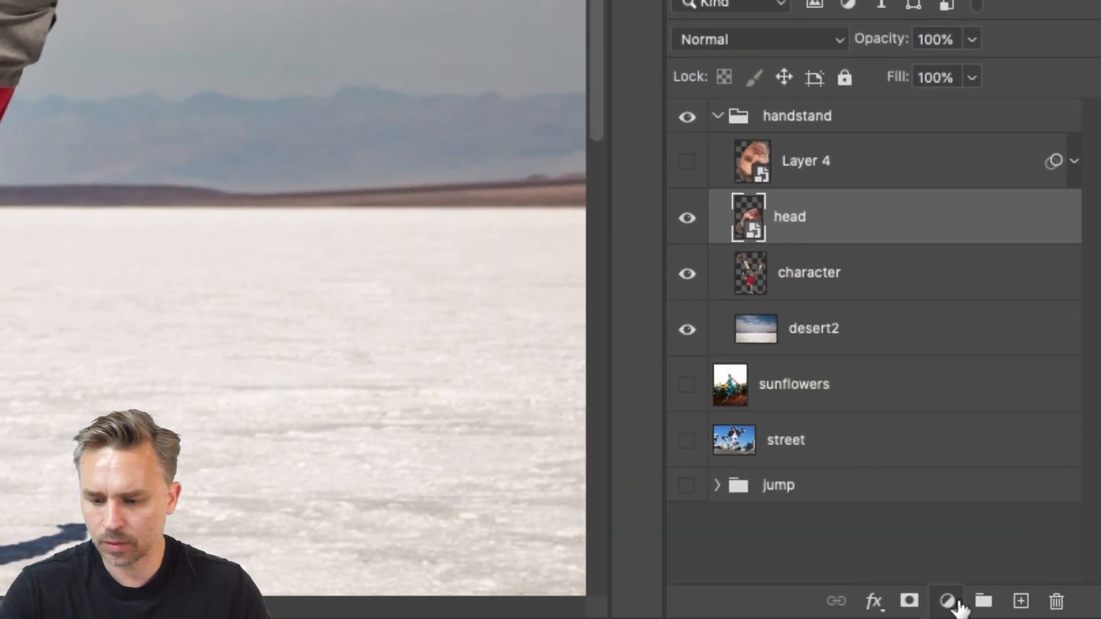
pyautogui.click(956, 603)
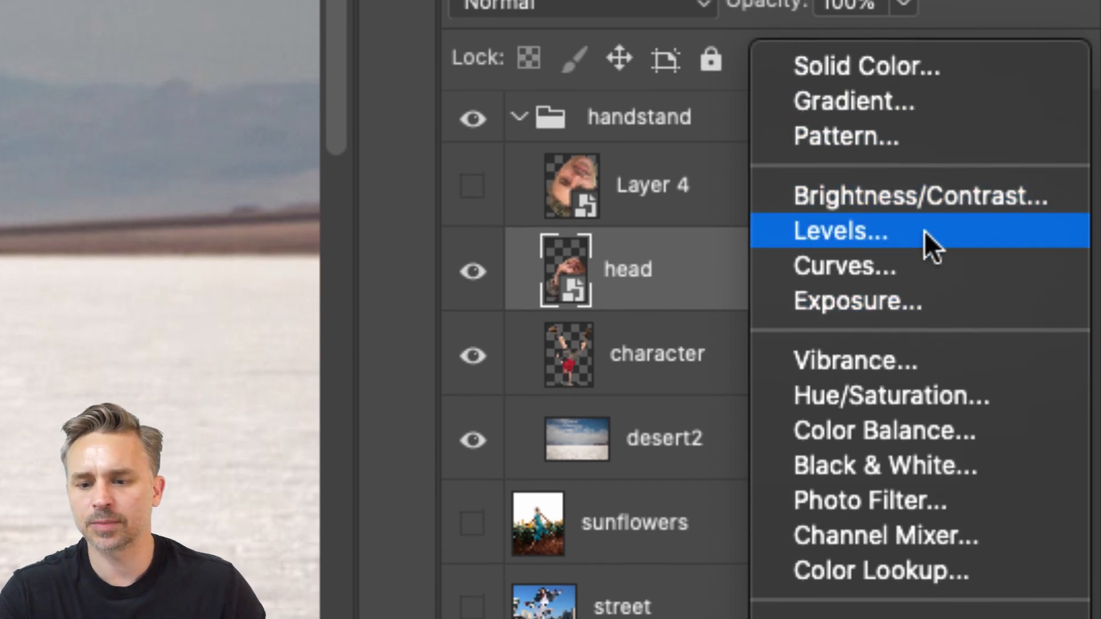
pyautogui.click(897, 259)
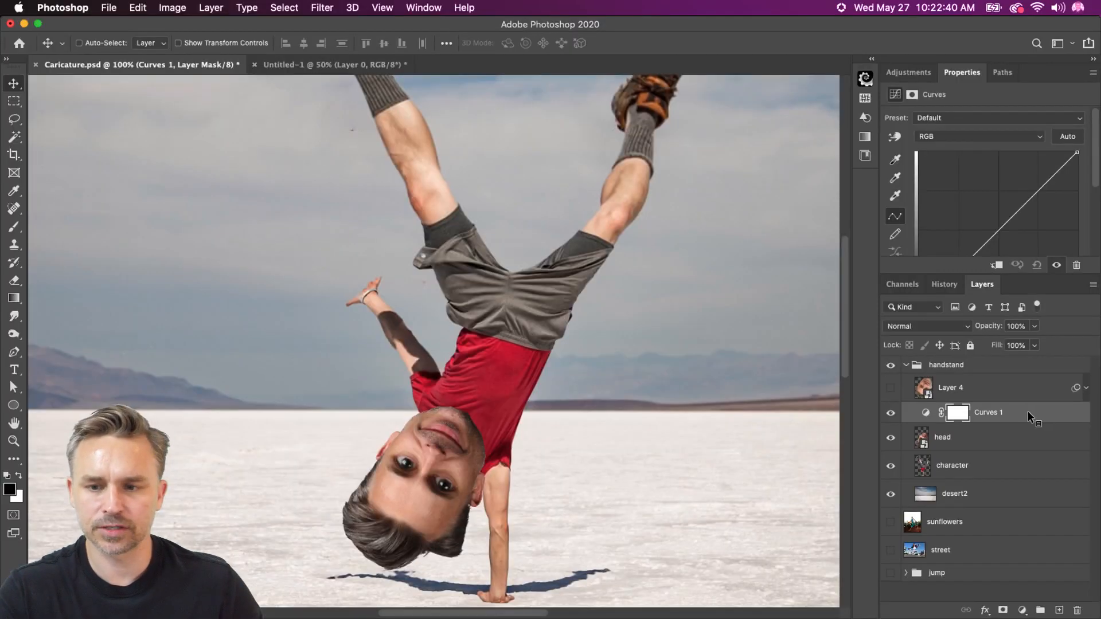
# Float and enlarge the Curves properties, then brighten the RGB curve with a point at input 145, output 194 and a raised shadow point
pyautogui.moveTo(969, 72); pyautogui.dragTo(677, 122)
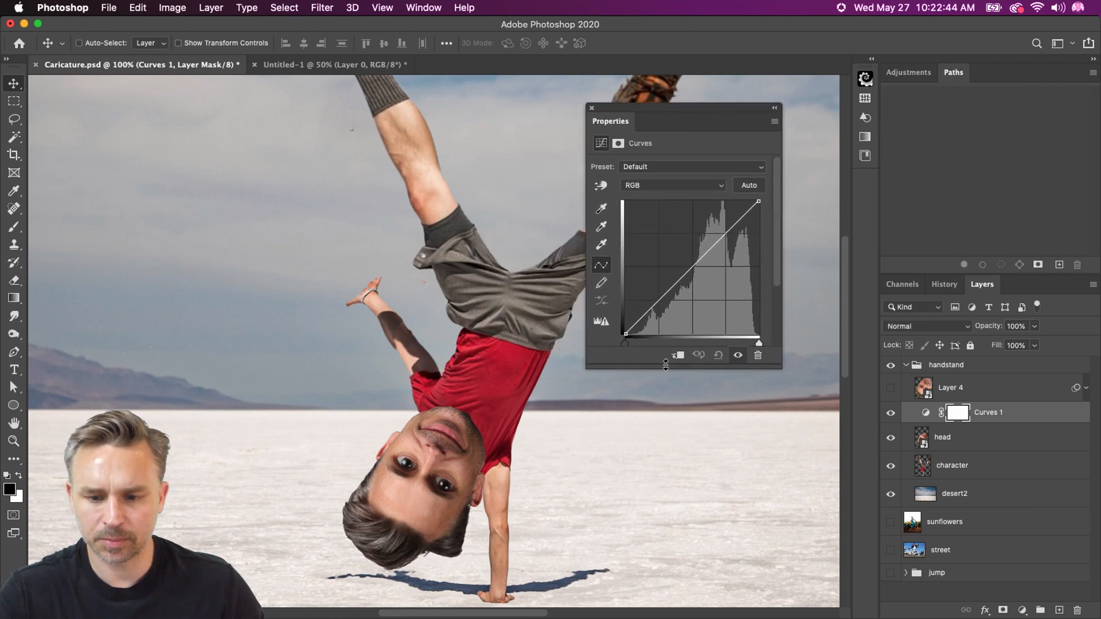
pyautogui.moveTo(665, 365); pyautogui.dragTo(667, 433)
pyautogui.click(722, 235)
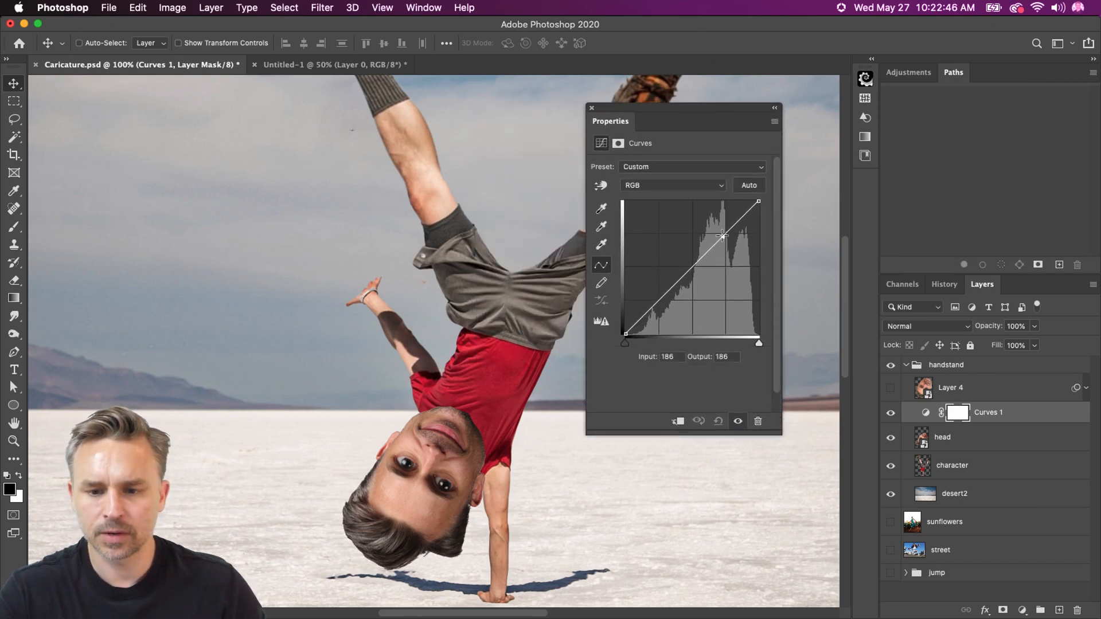
pyautogui.moveTo(722, 235); pyautogui.dragTo(719, 235)
pyautogui.hotkey('alt', ']')
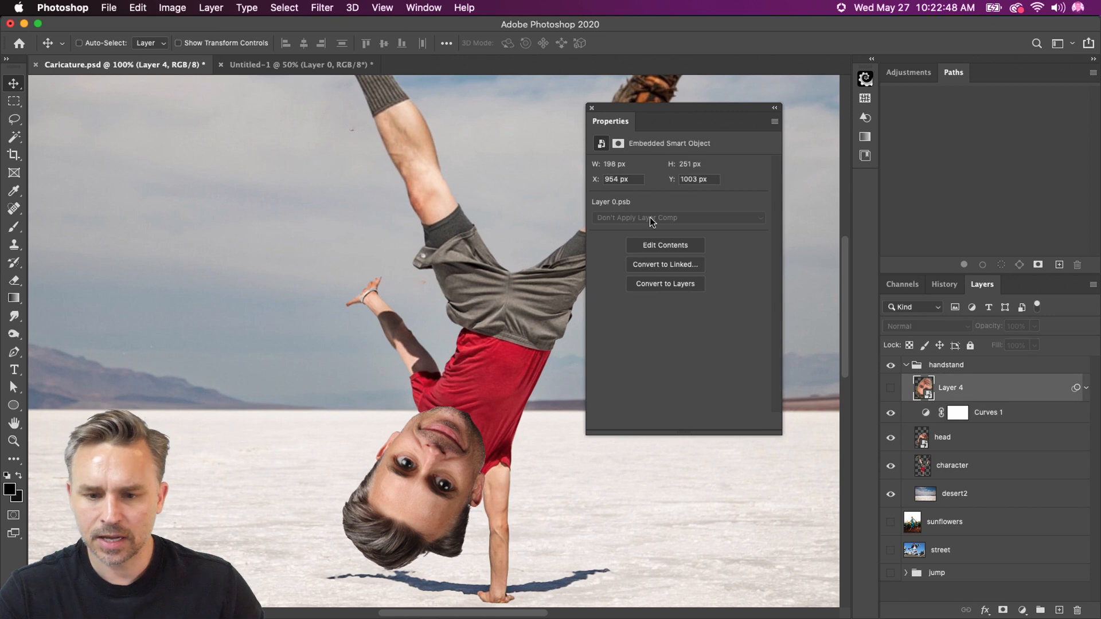
pyautogui.click(956, 413)
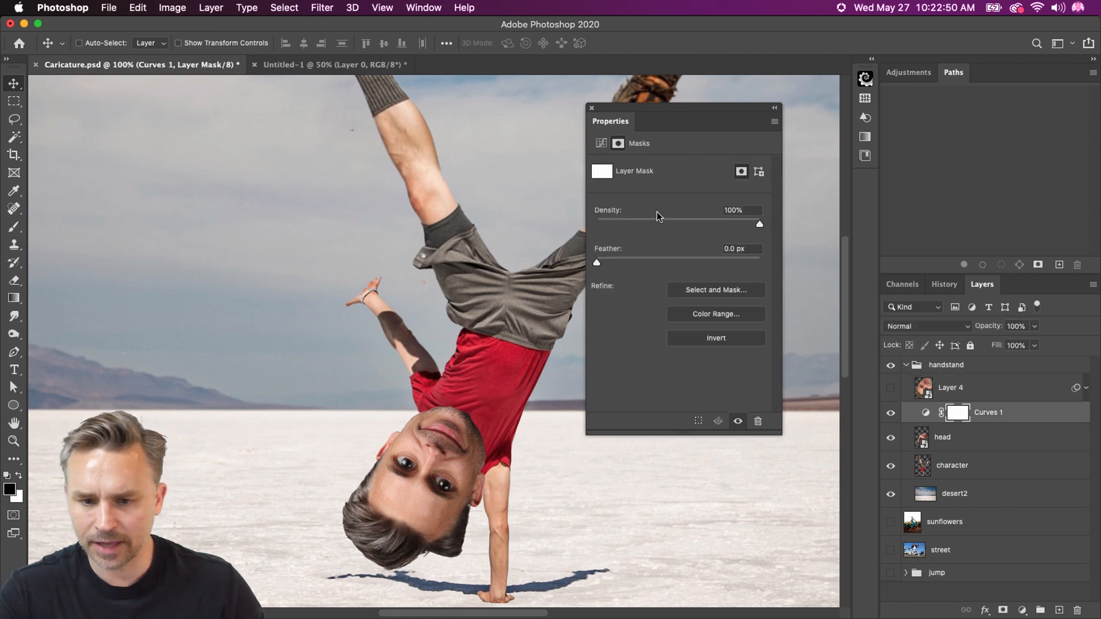
pyautogui.click(927, 415)
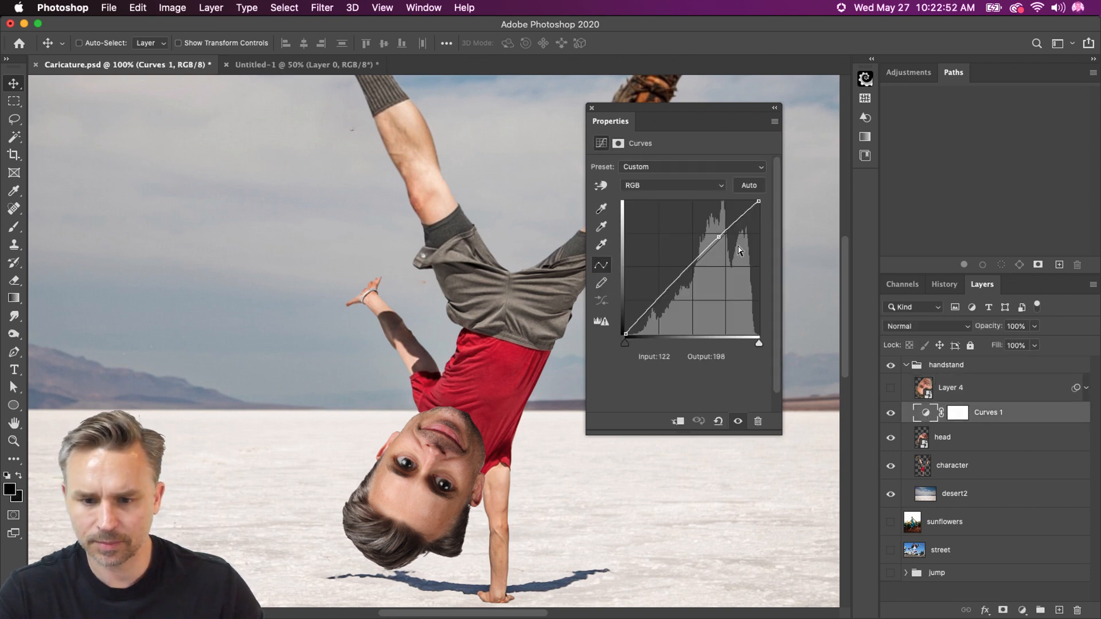
pyautogui.moveTo(723, 235); pyautogui.dragTo(701, 233)
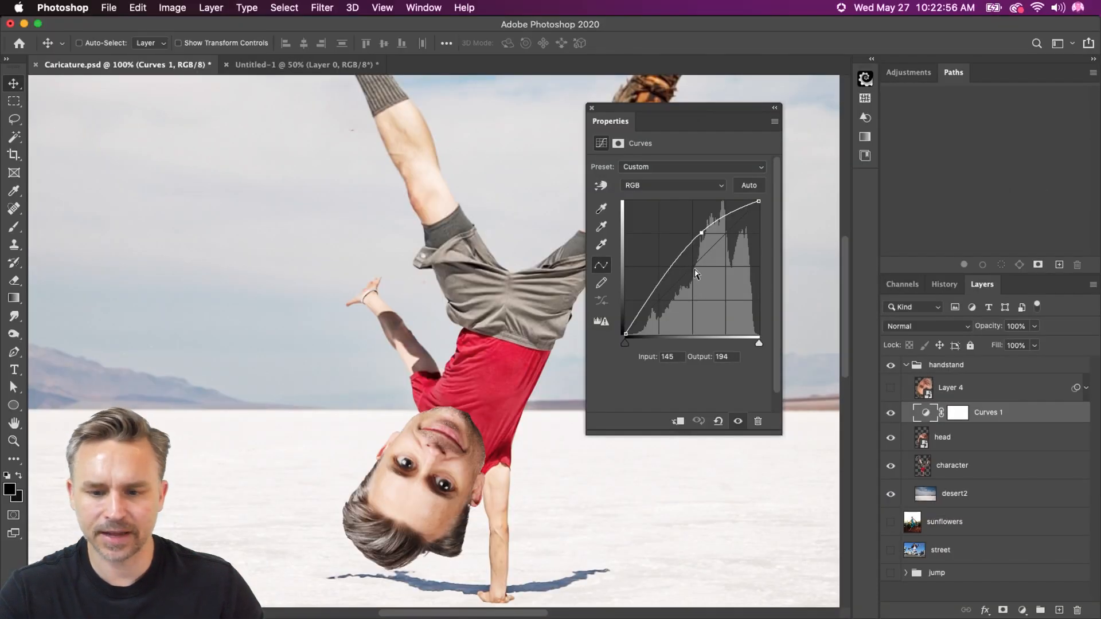
pyautogui.moveTo(673, 260)
pyautogui.mouseDown()
pyautogui.moveTo(670, 293)
pyautogui.moveTo(662, 271)
pyautogui.mouseUp()
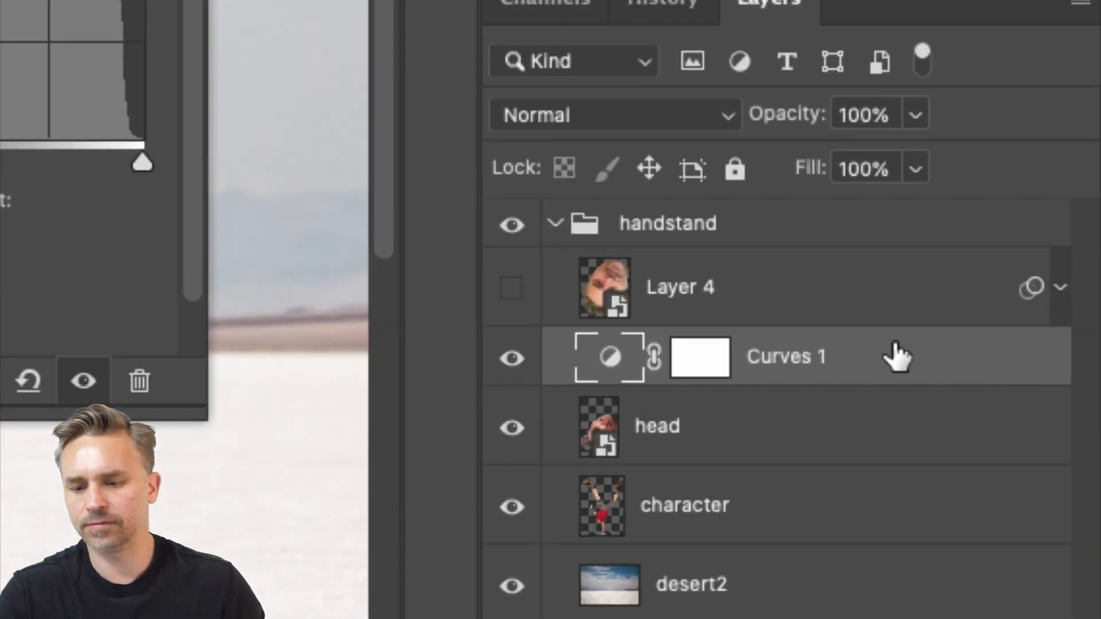
# Clip the Curves 1 adjustment to the head layer and toggle its visibility to compare the head before and after
pyautogui.rightClick(884, 349)
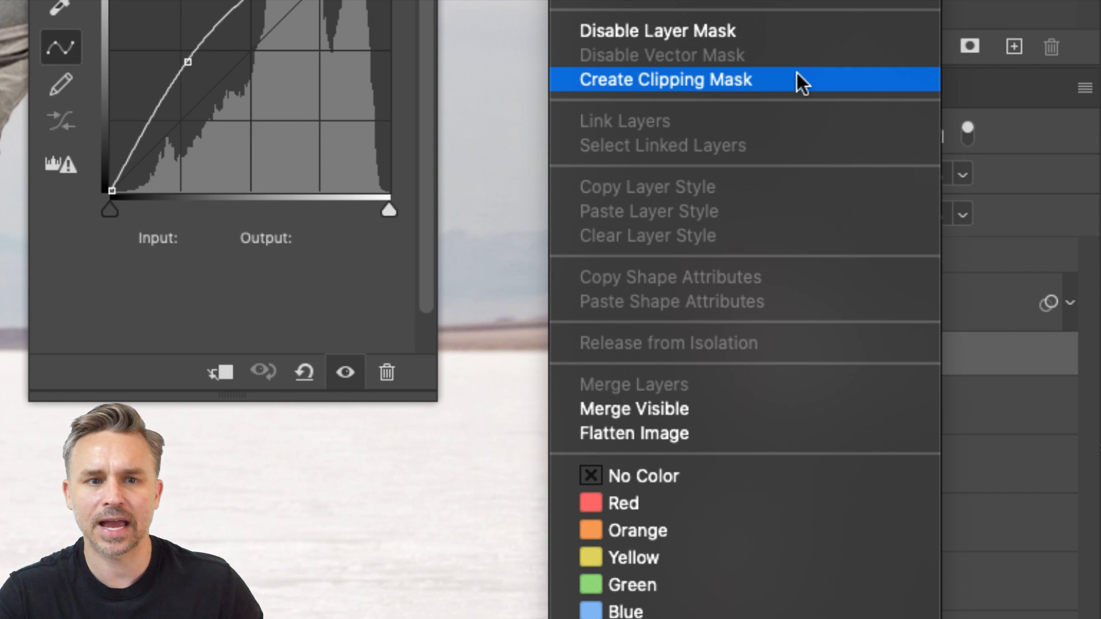
pyautogui.click(796, 78)
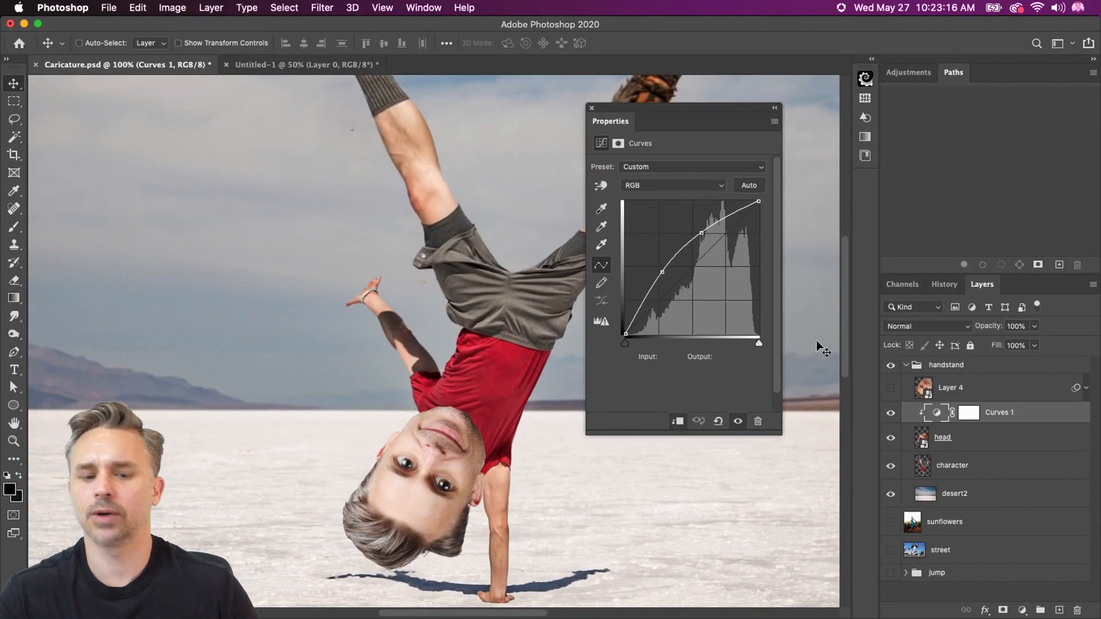
pyautogui.click(891, 414)
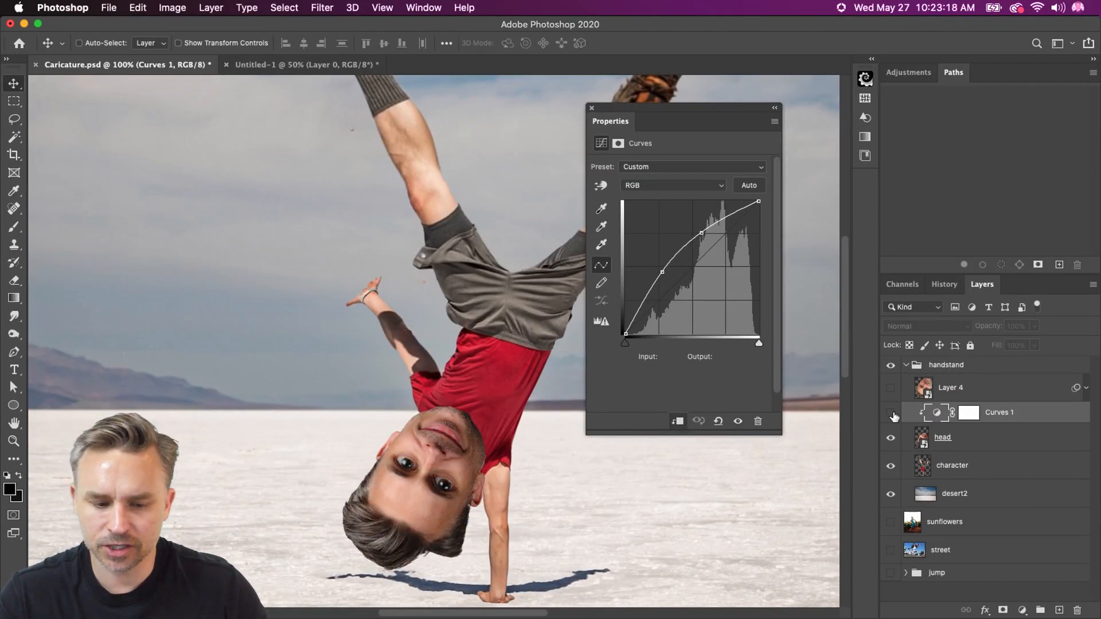
pyautogui.click(891, 414)
pyautogui.click(890, 413)
pyautogui.click(890, 414)
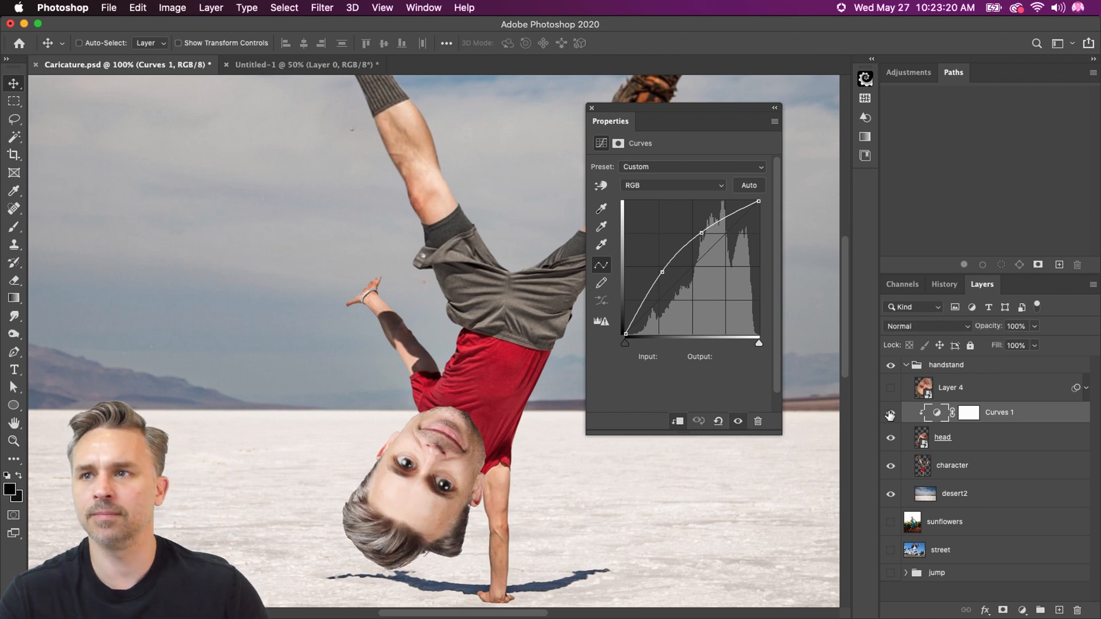
# Lower both points of the Curves 1 curve slightly to soften the brightening, and dock the floating properties again
pyautogui.moveTo(663, 271); pyautogui.dragTo(670, 276)
pyautogui.moveTo(702, 233); pyautogui.dragTo(701, 238)
pyautogui.moveTo(631, 118); pyautogui.dragTo(918, 79)
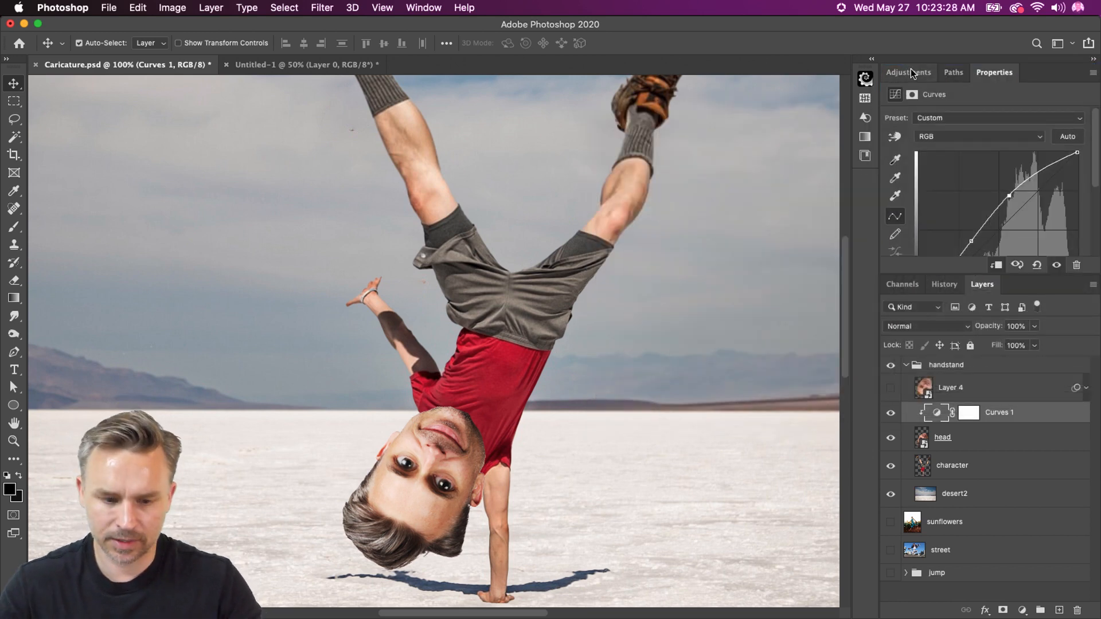
pyautogui.press('super+minus')
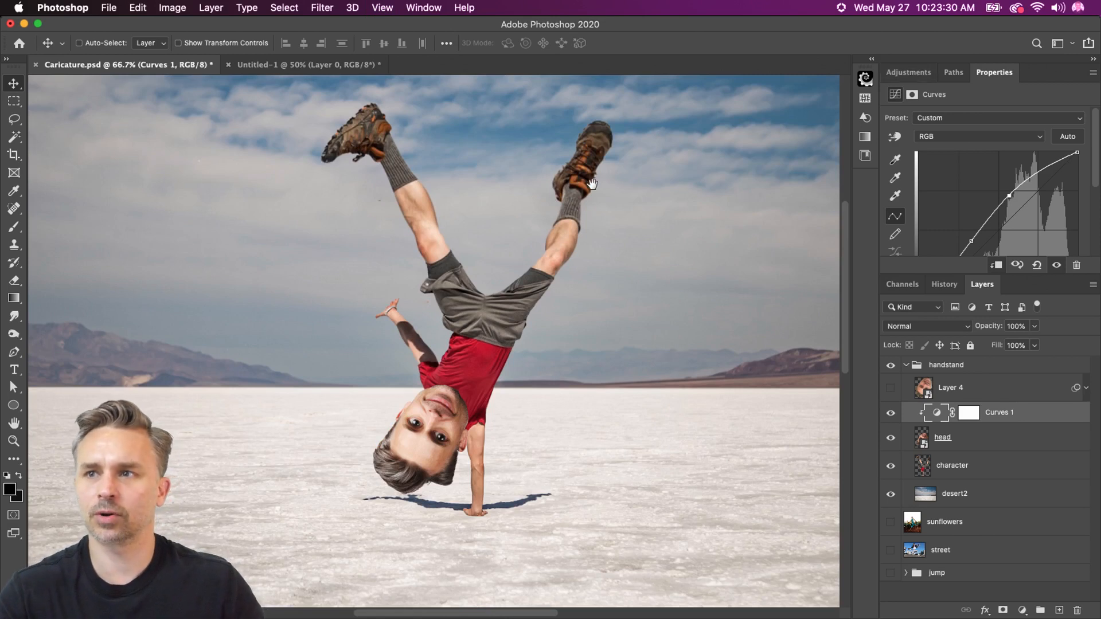
pyautogui.moveTo(381, 282); pyautogui.dragTo(388, 315)
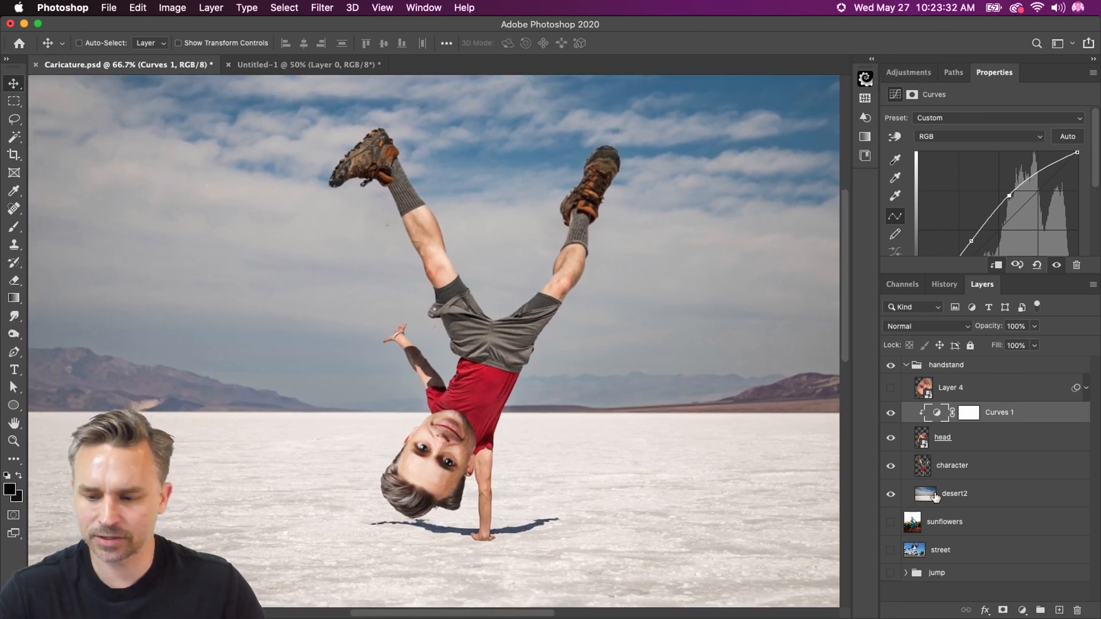
pyautogui.click(940, 465)
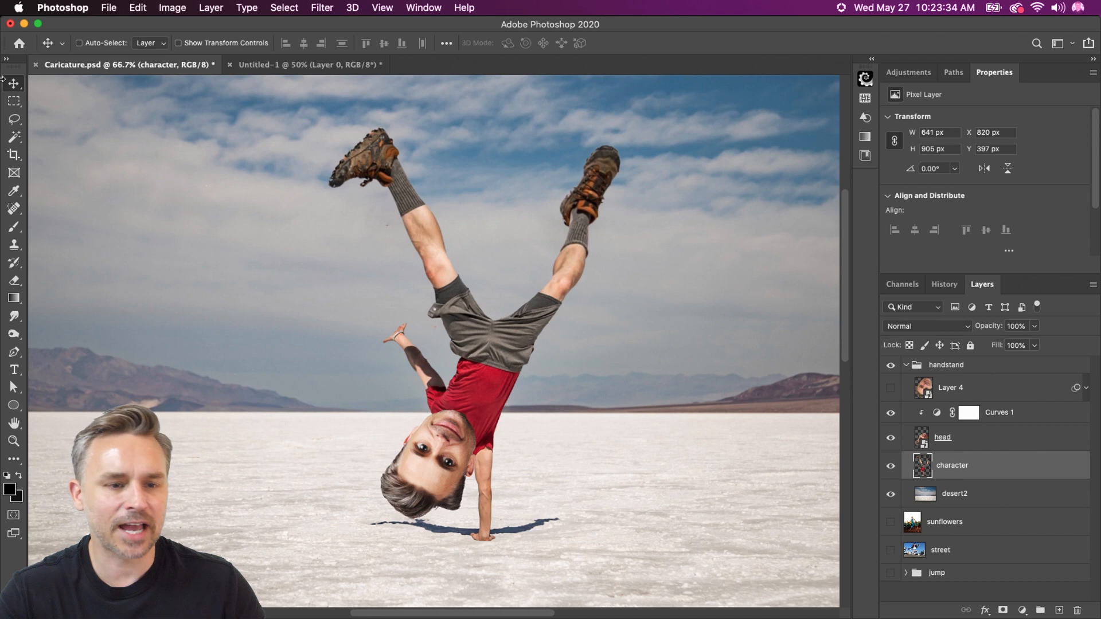
pyautogui.click(320, 8)
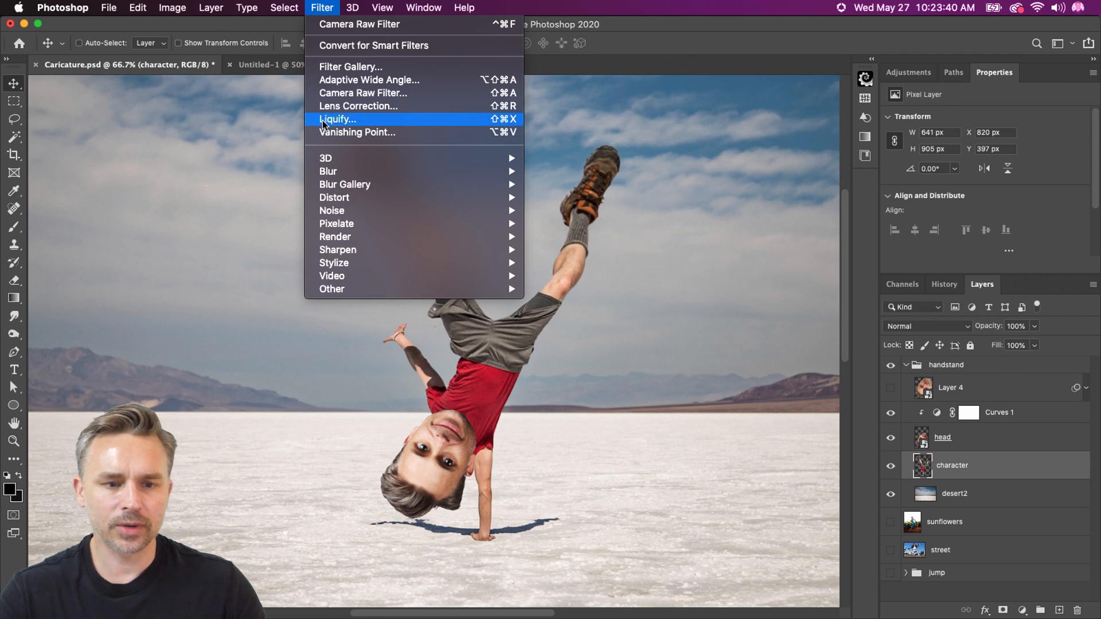
pyautogui.click(344, 4)
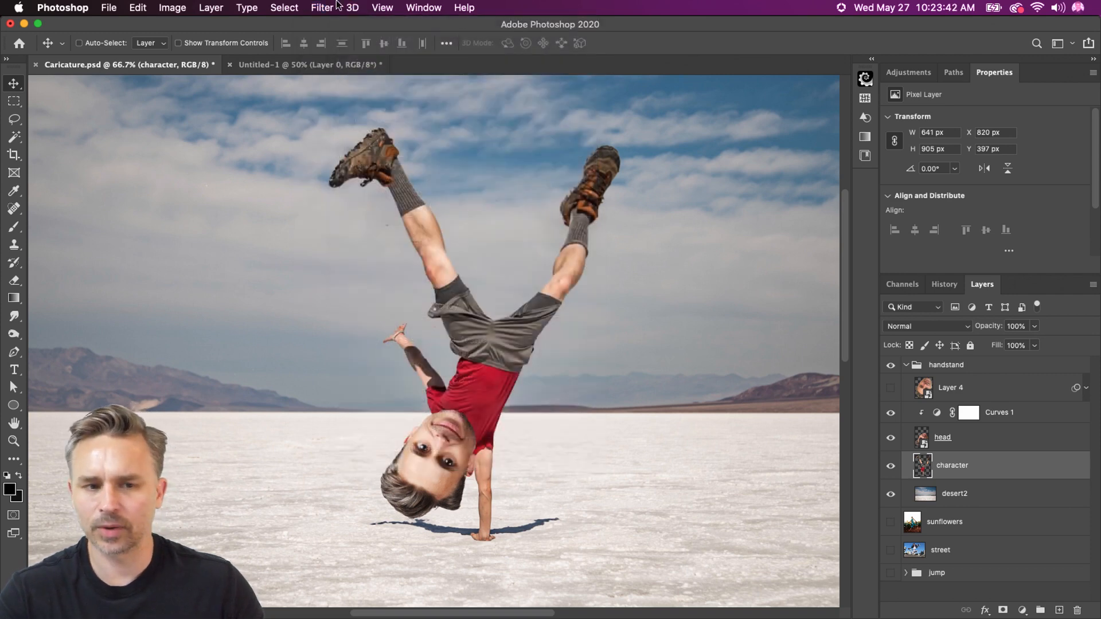
# Add a Color Lookup adjustment layer above Layer 4 and move it out of the group to sit above handstand
pyautogui.click(1003, 387)
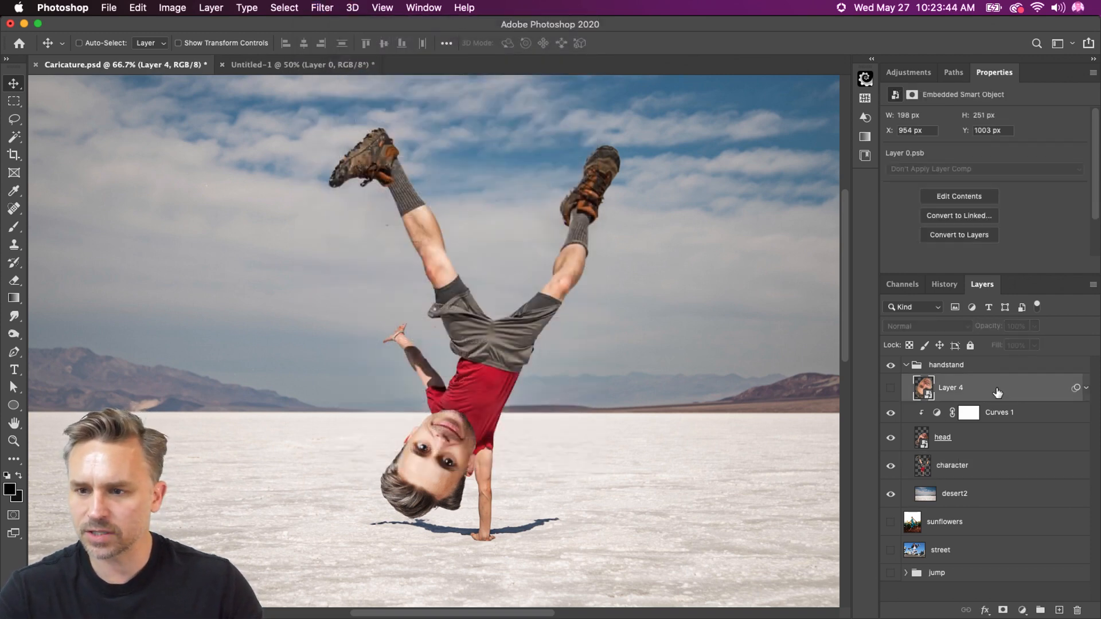
pyautogui.click(1023, 609)
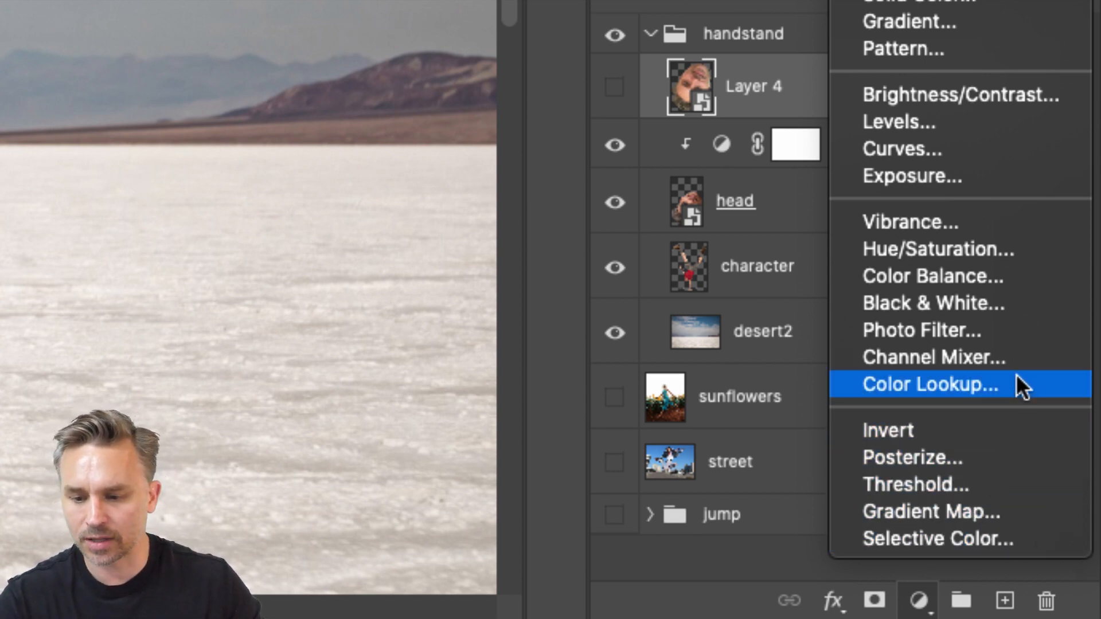
pyautogui.click(1059, 393)
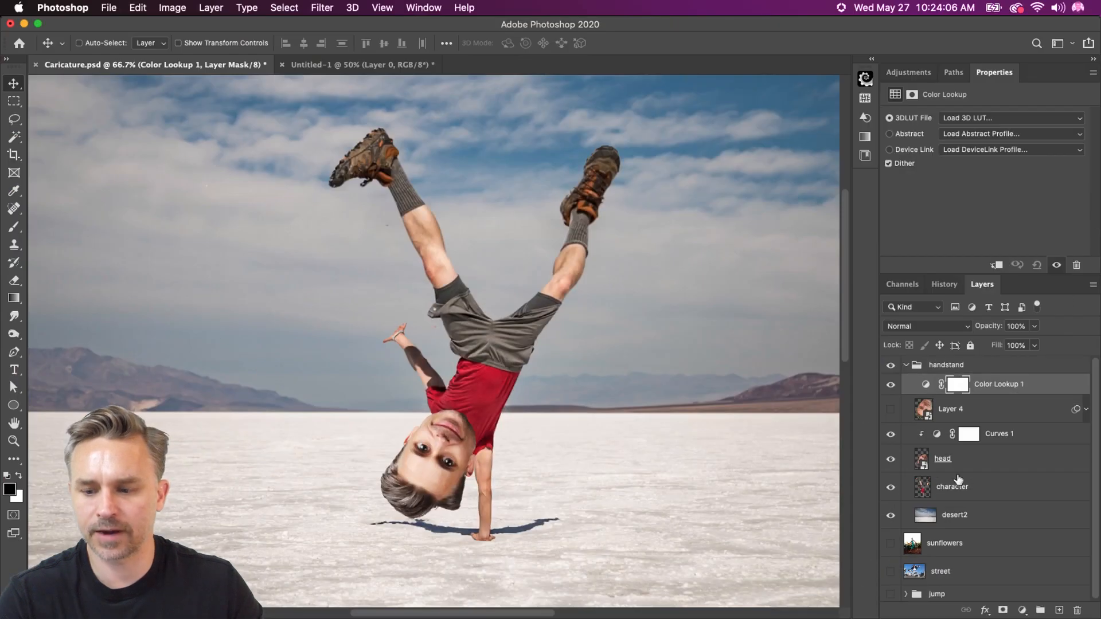
pyautogui.click(999, 389)
pyautogui.moveTo(986, 393); pyautogui.dragTo(998, 363)
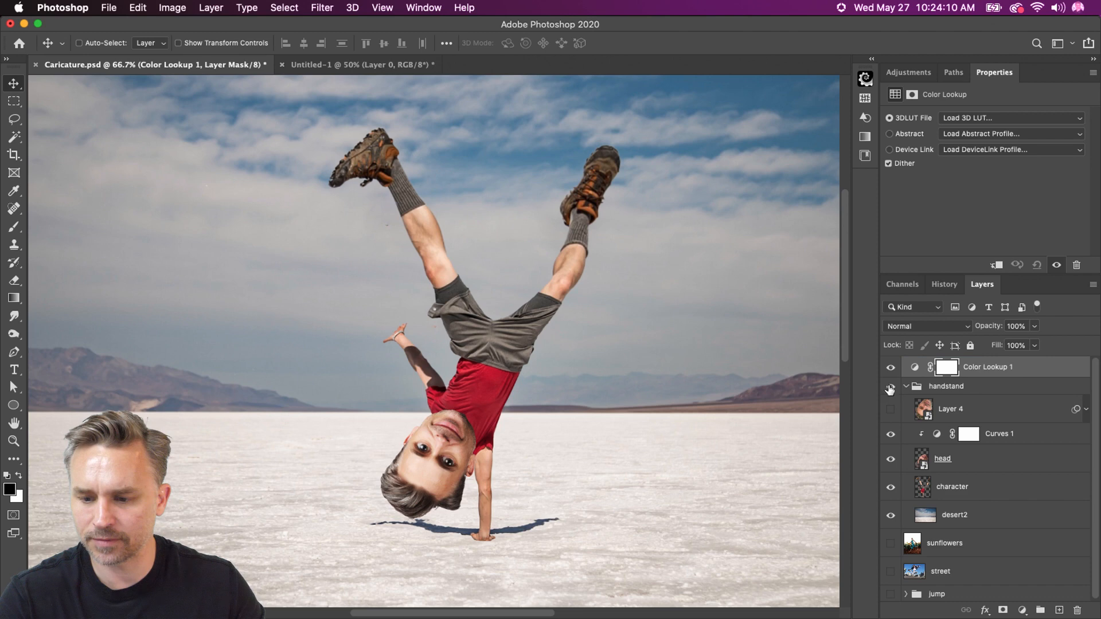
# Try the 2Strip.look 3D LUT on Color Lookup 1 and replace it with FallColors.look to warm the composite
pyautogui.click(961, 120)
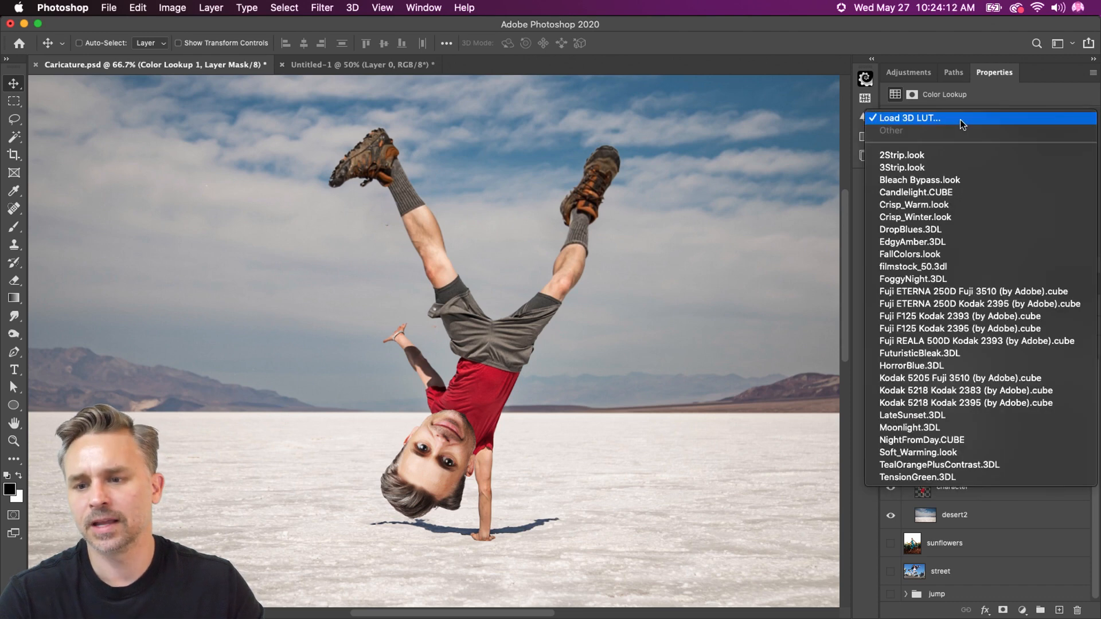
pyautogui.click(959, 155)
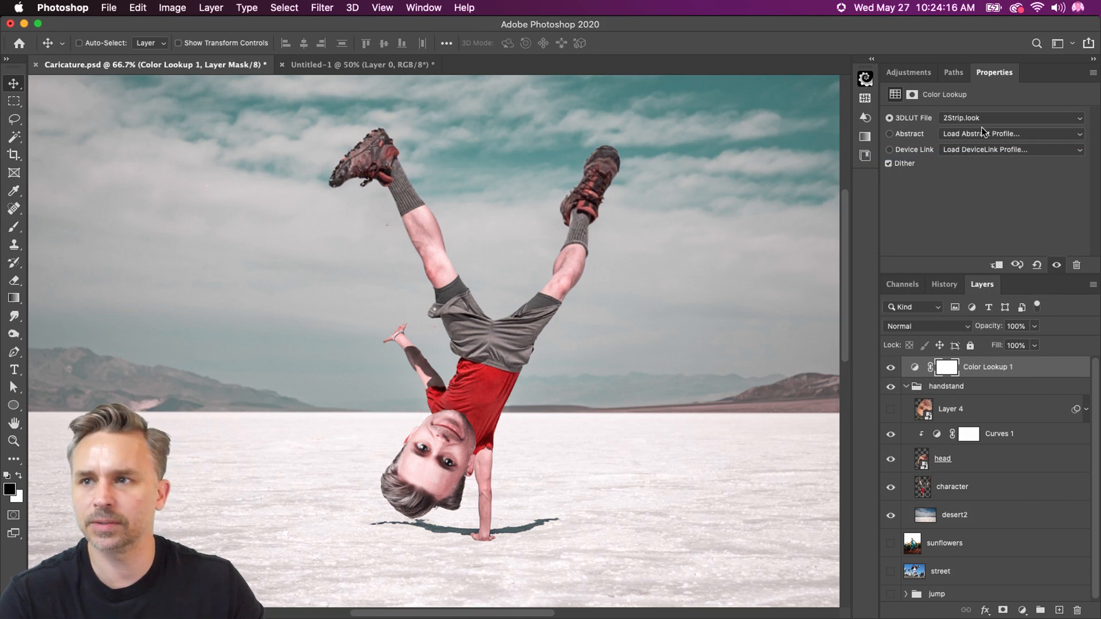
pyautogui.click(985, 123)
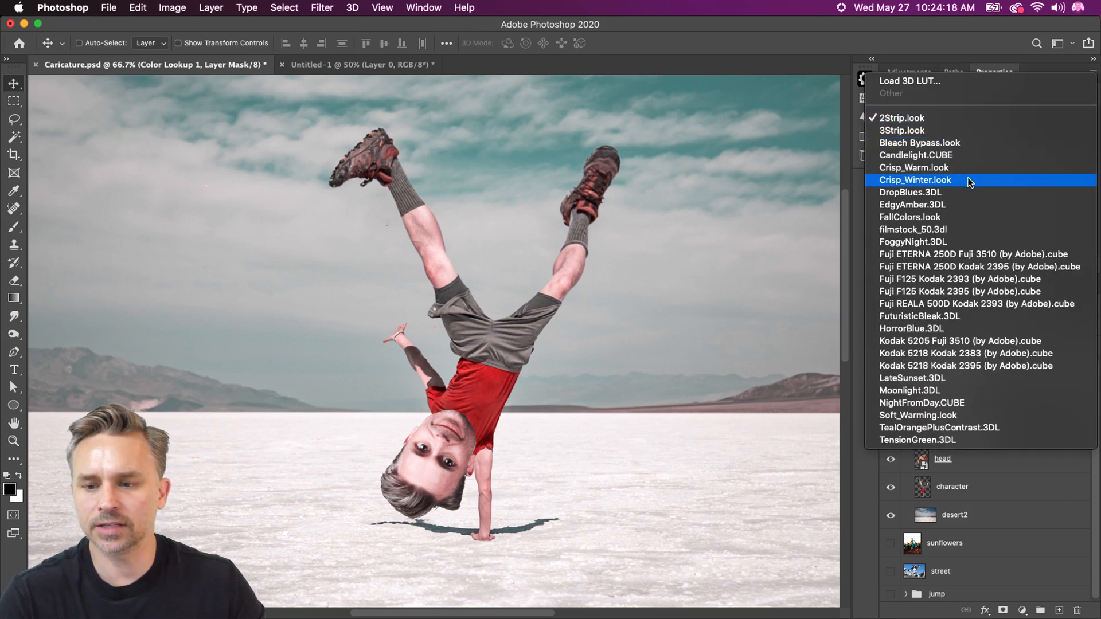
pyautogui.click(963, 218)
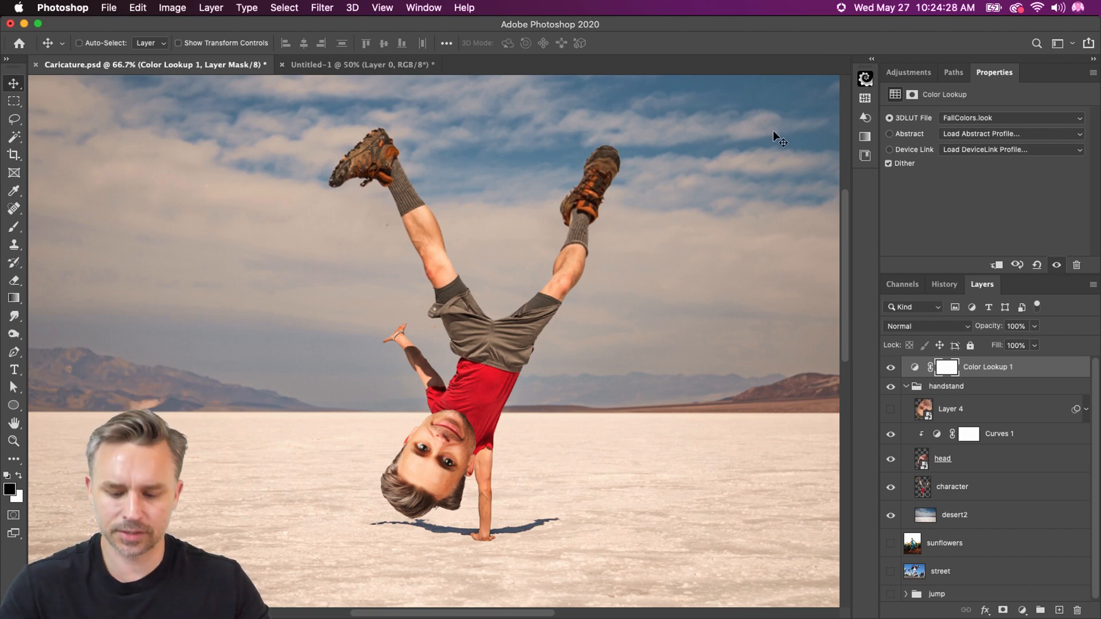
# Crop the canvas to a near-square area around the handstand figure, about 1104 × 1101 px
pyautogui.press('super+minus')
pyautogui.press('super+minus')
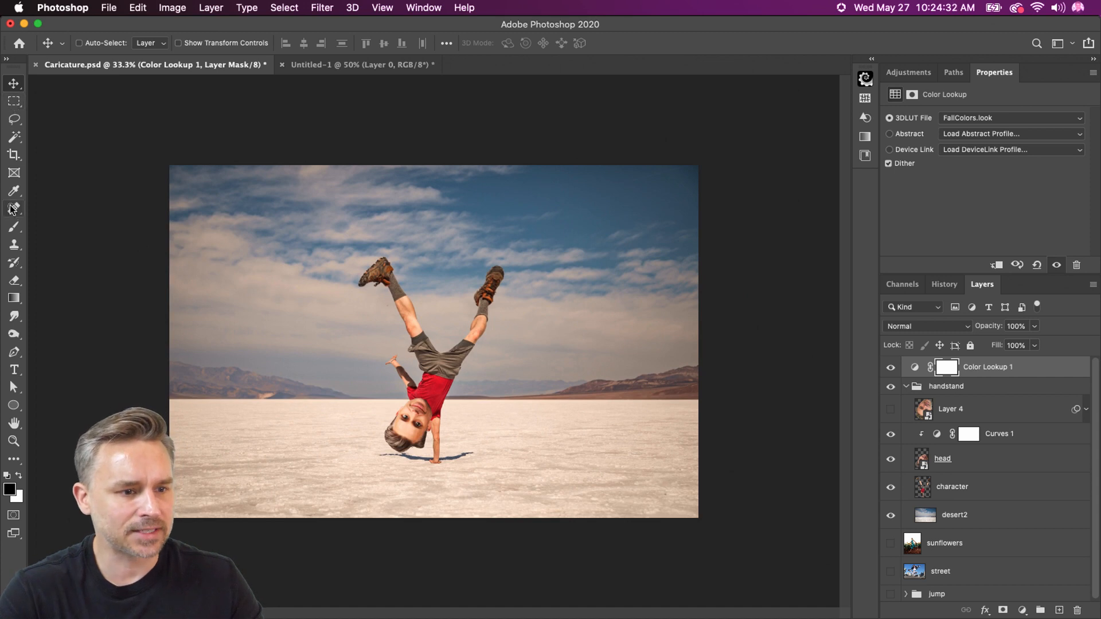
pyautogui.click(14, 154)
pyautogui.moveTo(305, 230); pyautogui.dragTo(555, 483)
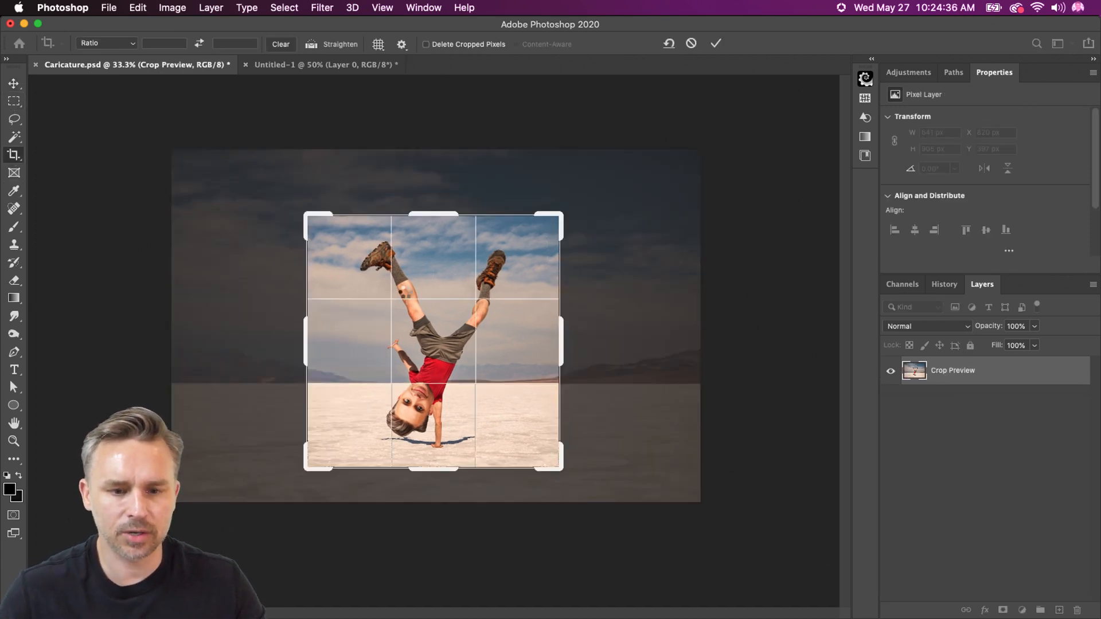
pyautogui.press('Return')
# Set up an Export As of the cropped caricature with JPG as the file format
pyautogui.click(109, 7)
pyautogui.moveTo(138, 198)
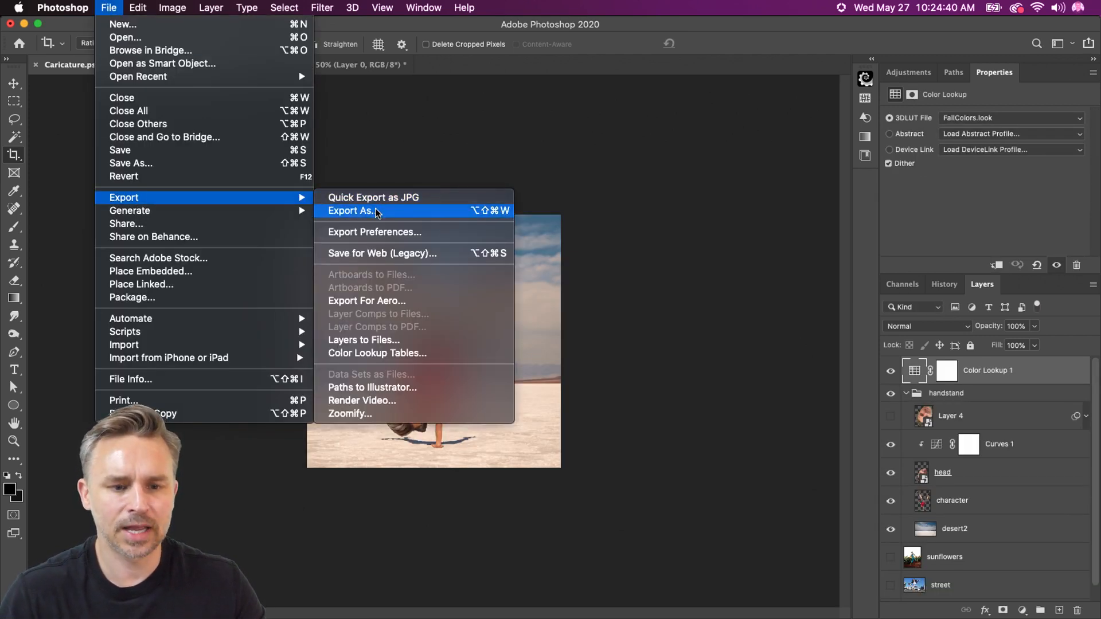
pyautogui.click(400, 211)
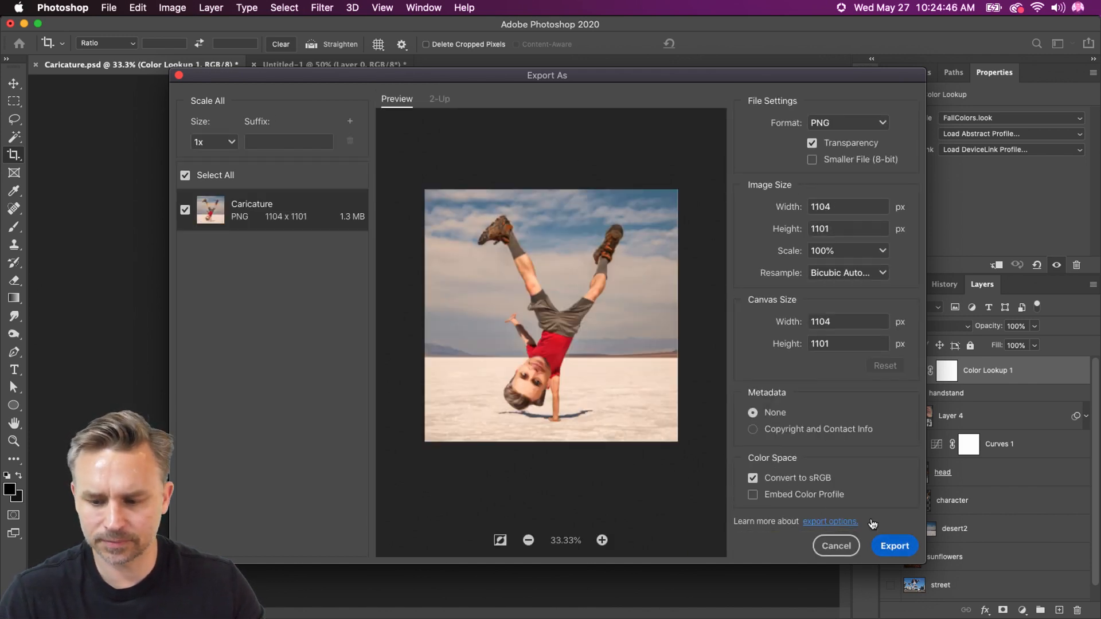
pyautogui.click(824, 123)
pyautogui.click(821, 158)
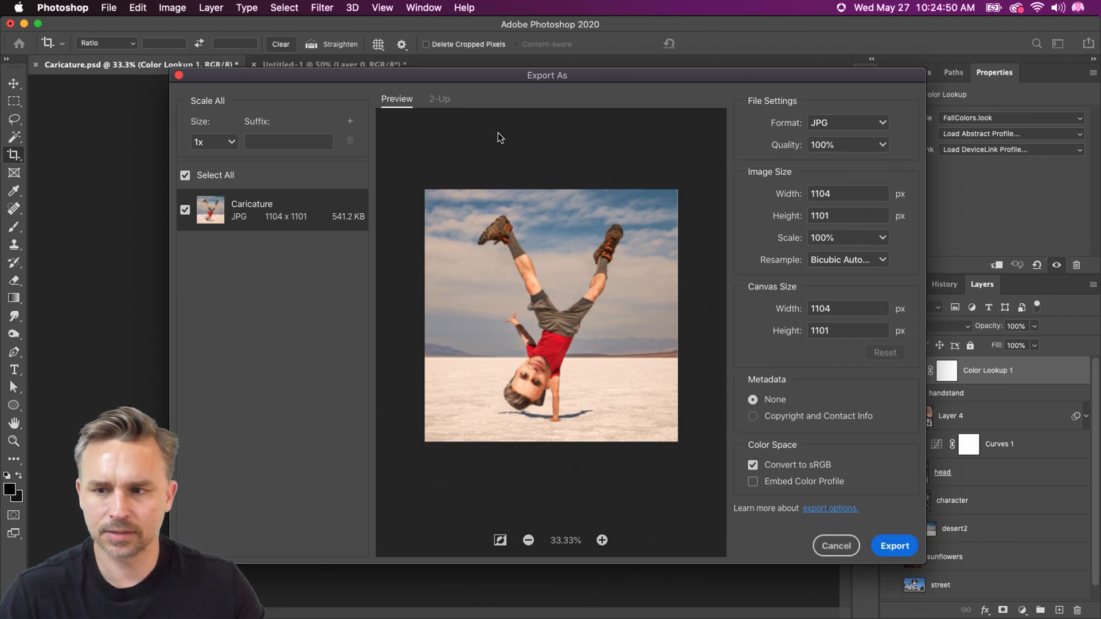
# Export the JPG to the Desktop, prefixing the file name Caricature.jpg with the subject's first name
pyautogui.click(894, 548)
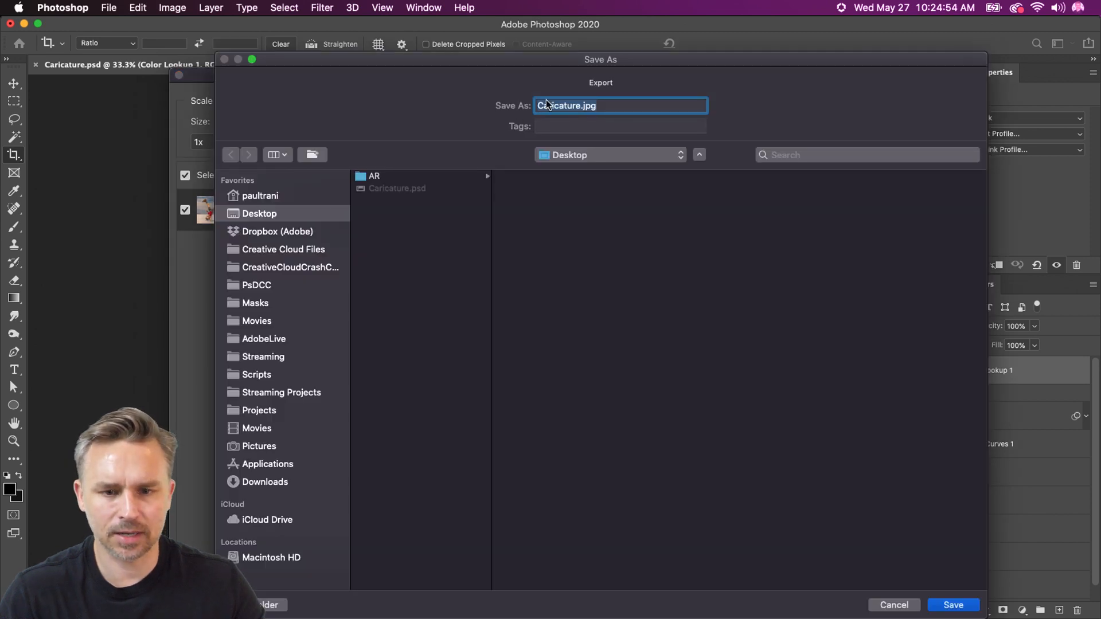
pyautogui.click(535, 105)
pyautogui.write('Paul')
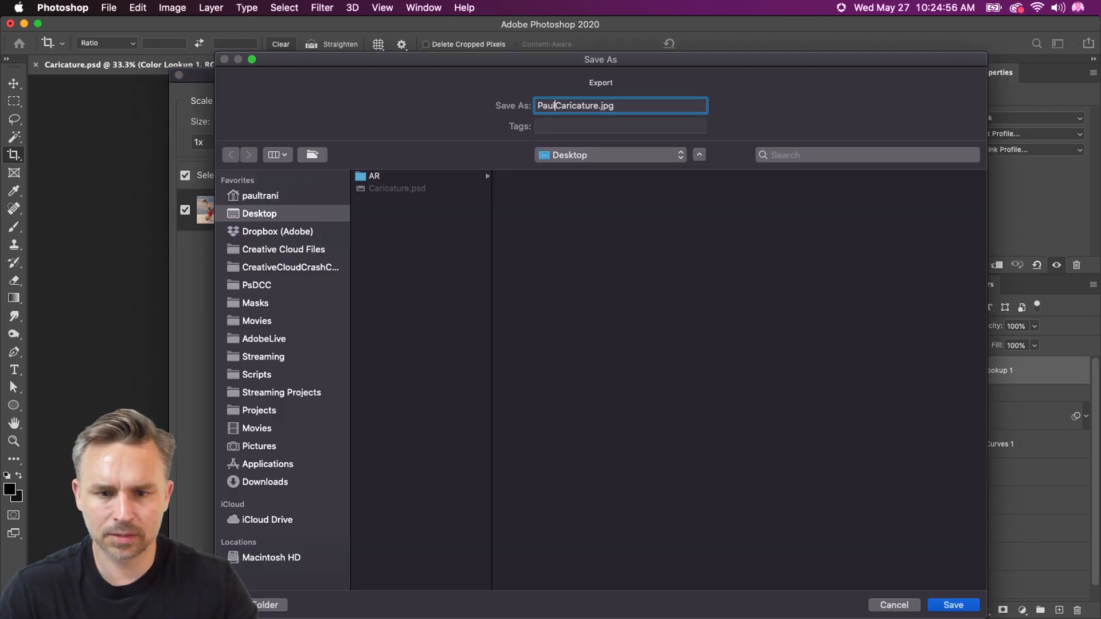
pyautogui.press('Return')
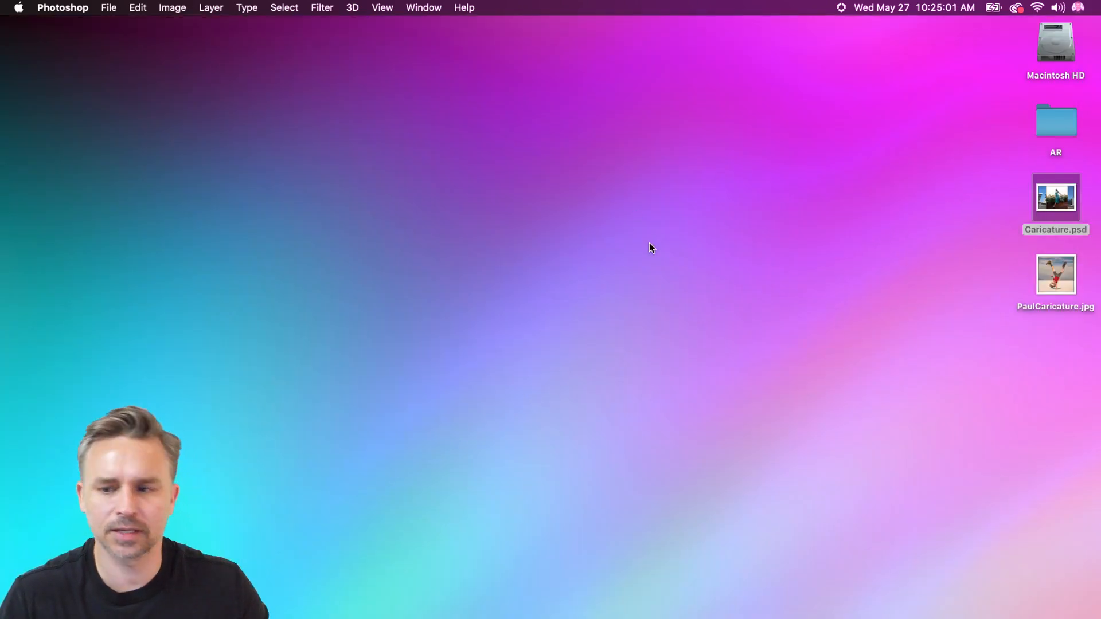
# Switch to Discord from the desktop and reposition its window so the exported image file stays accessible
pyautogui.click(649, 243)
pyautogui.moveTo(667, 614)
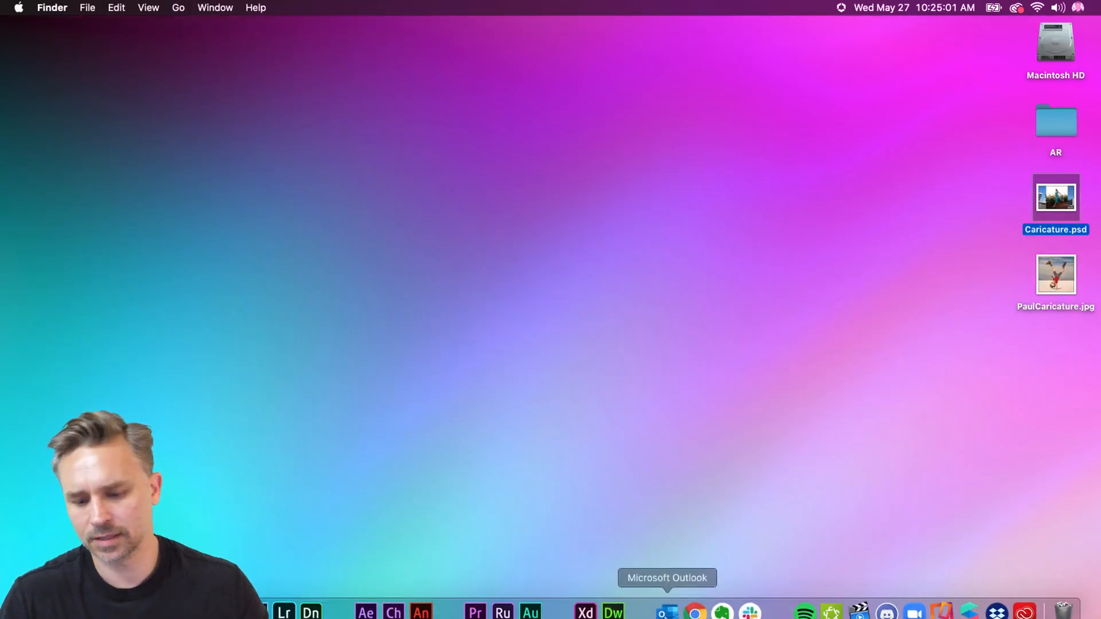
pyautogui.click(877, 601)
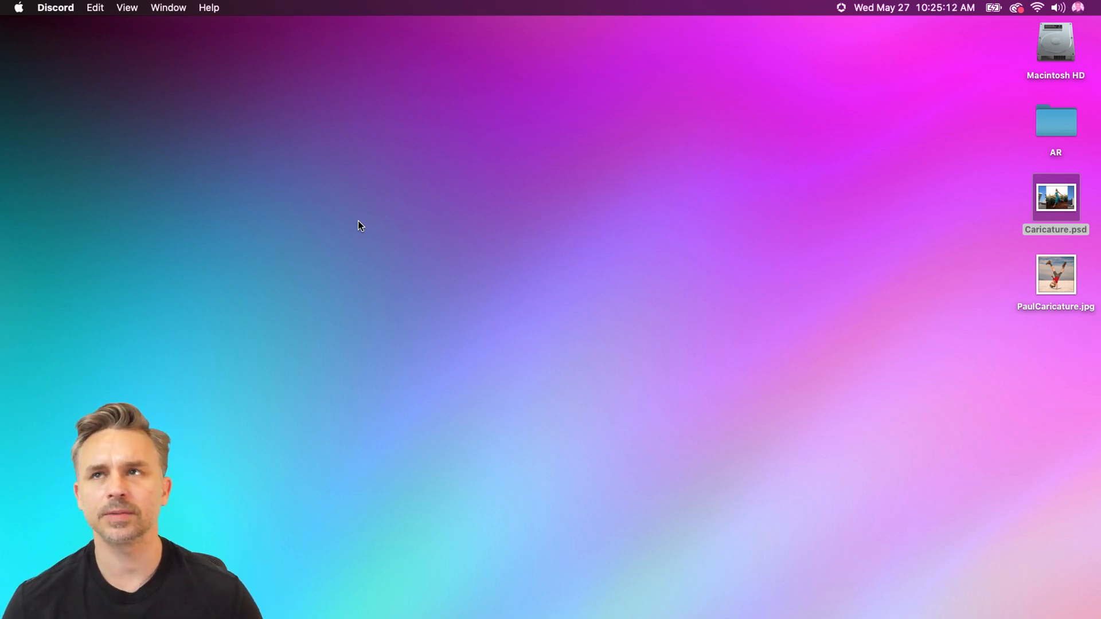
pyautogui.moveTo(550, 618)
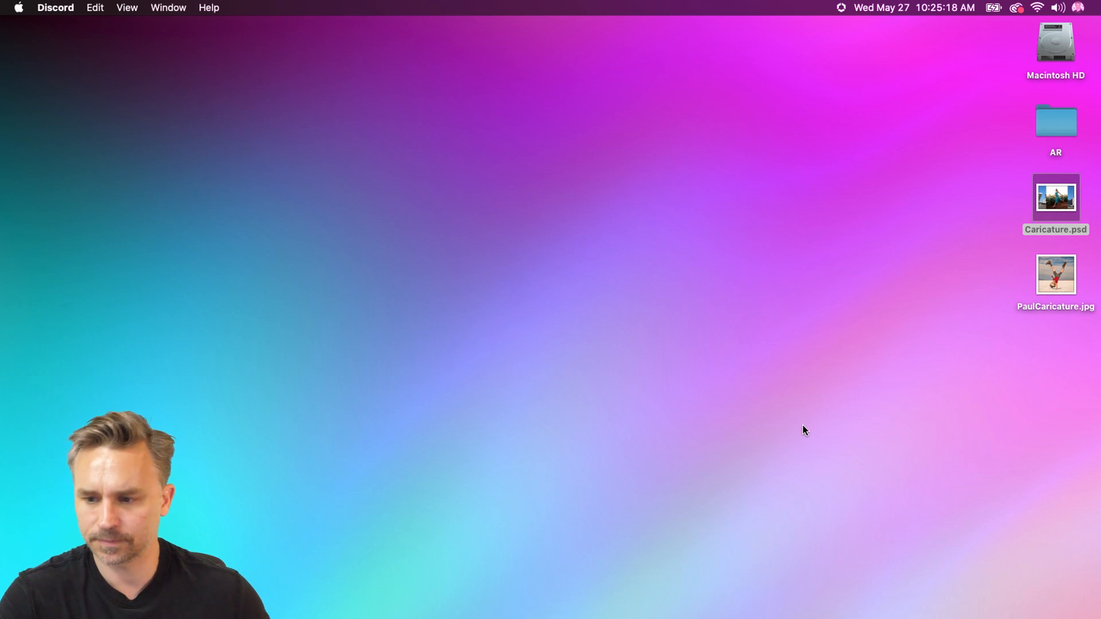
pyautogui.click(887, 601)
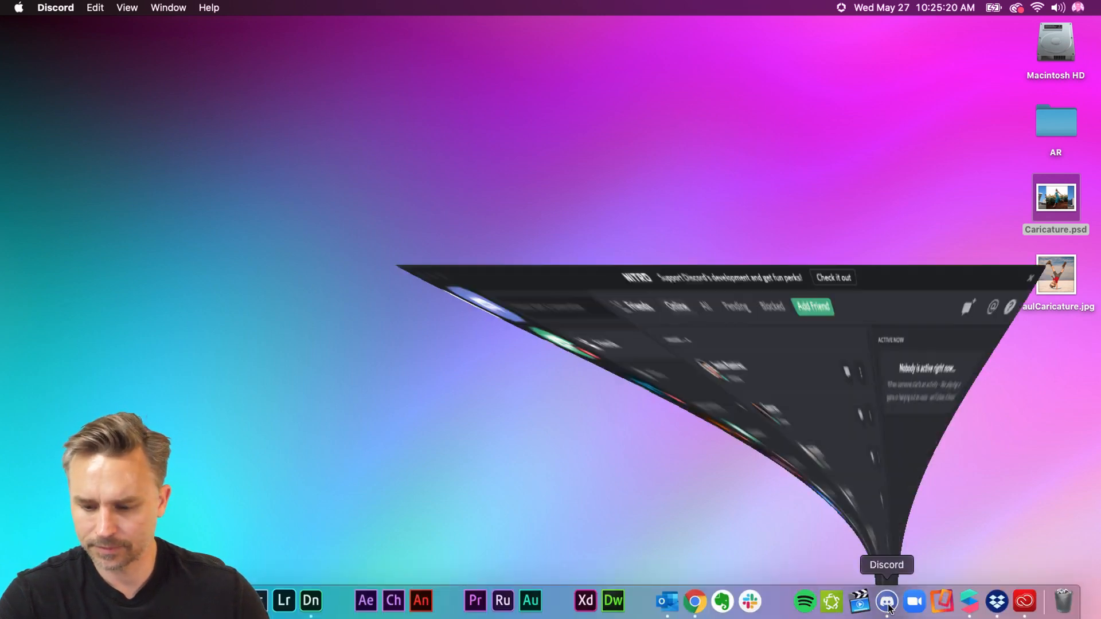
pyautogui.moveTo(901, 138); pyautogui.dragTo(844, 97)
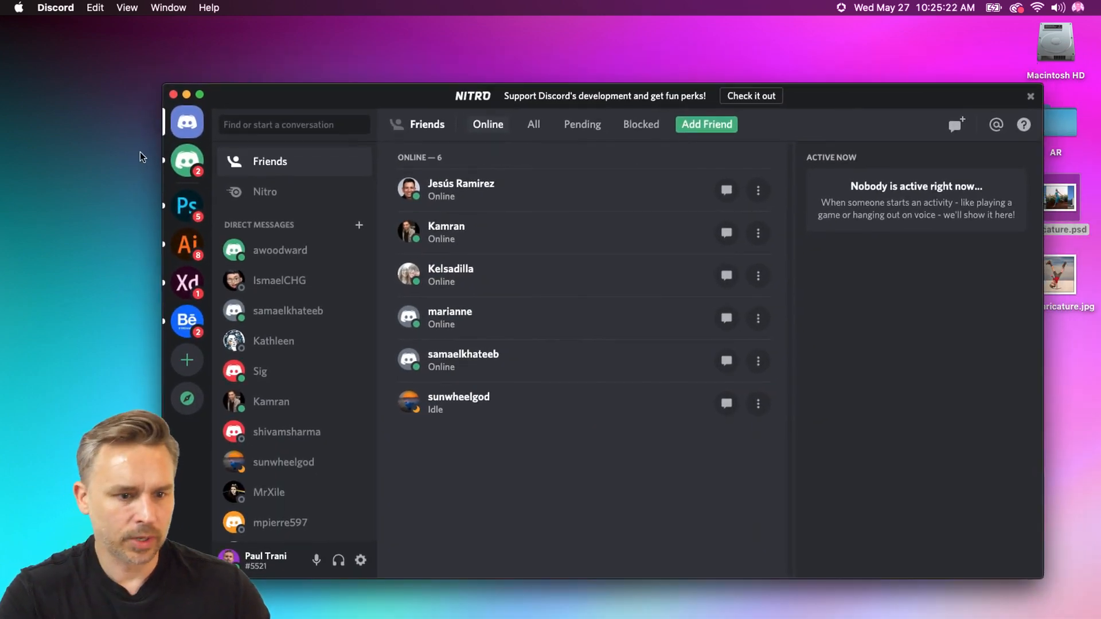
# Open the current-challenge channel of the Adobe Photoshop server
pyautogui.click(181, 215)
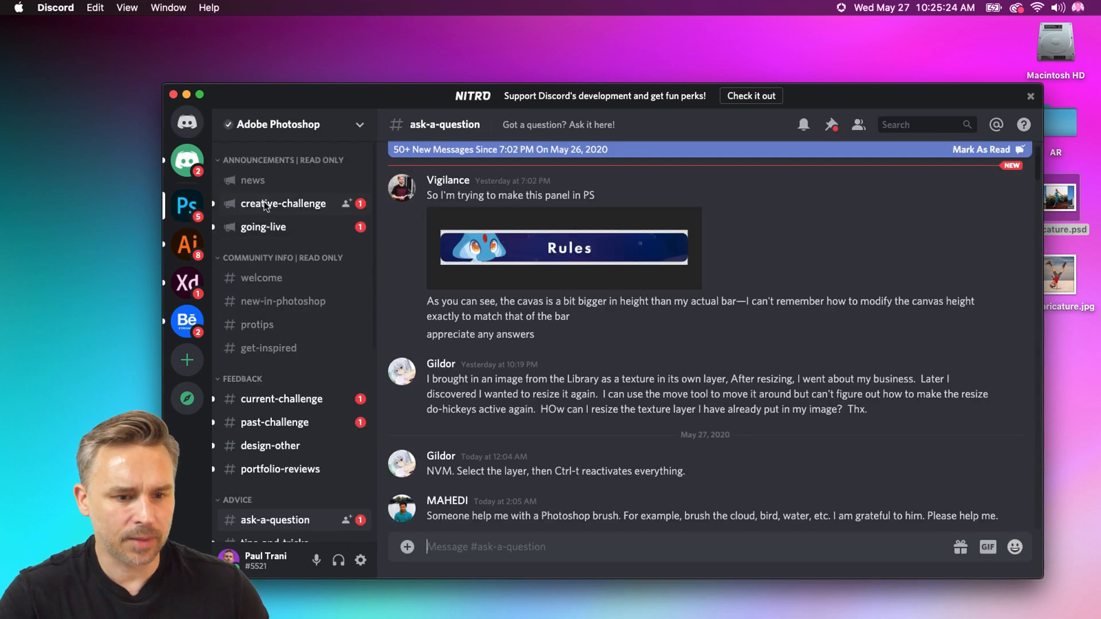
pyautogui.click(267, 205)
pyautogui.click(270, 404)
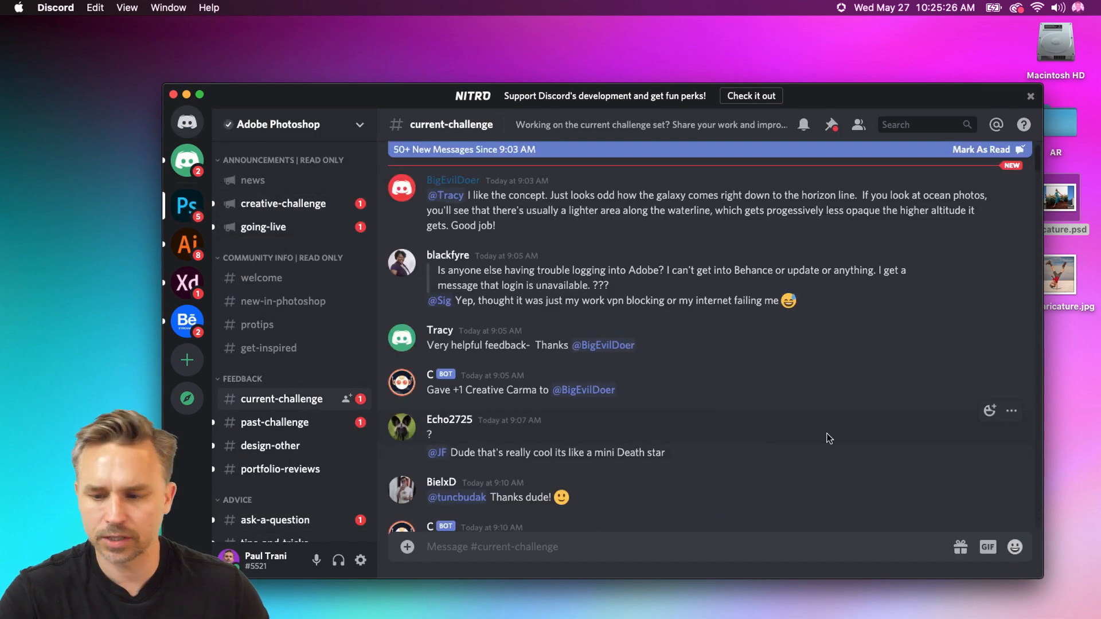
# Upload the exported caricature JPG from the desktop to current-challenge with the comment "My quick attempt to make a fun caricature. Good?"
pyautogui.moveTo(1058, 274); pyautogui.dragTo(589, 486)
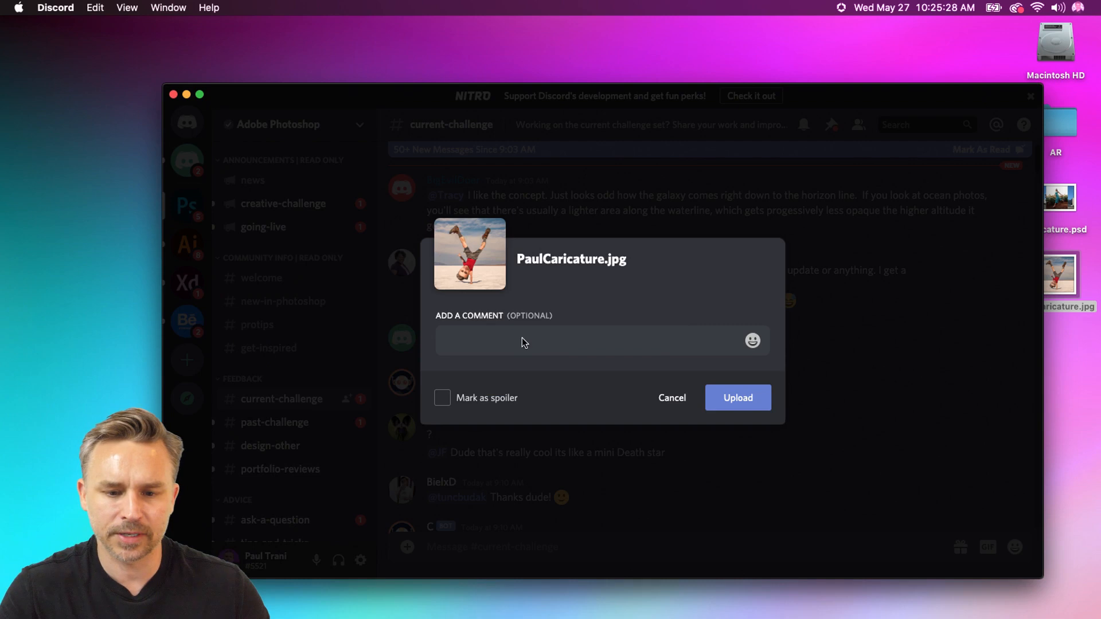
pyautogui.write('My qui')
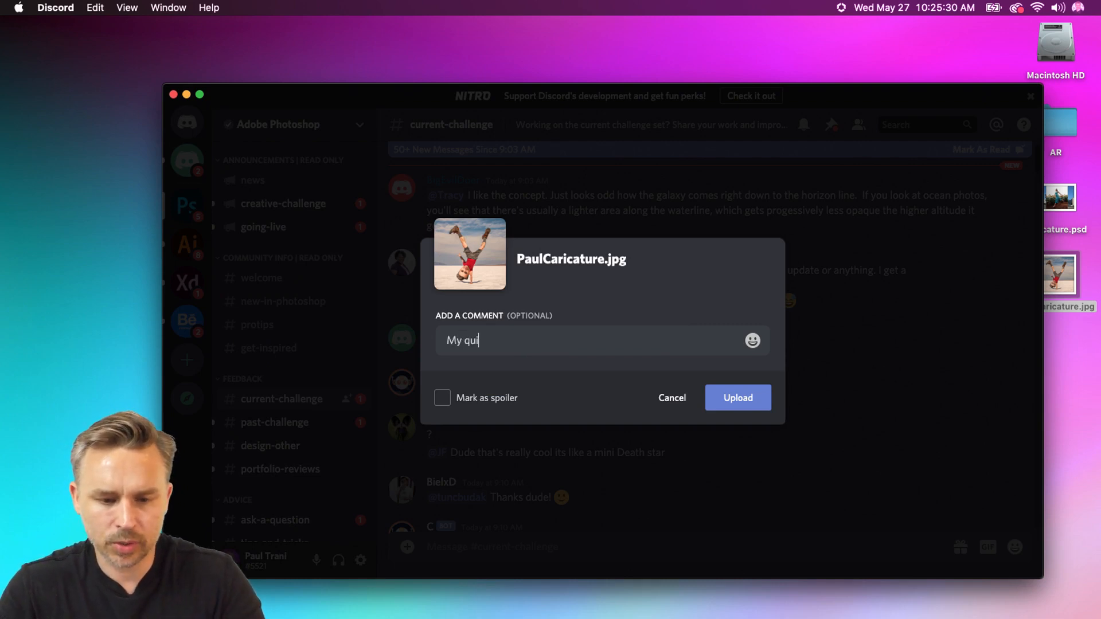
pyautogui.write('ck attem')
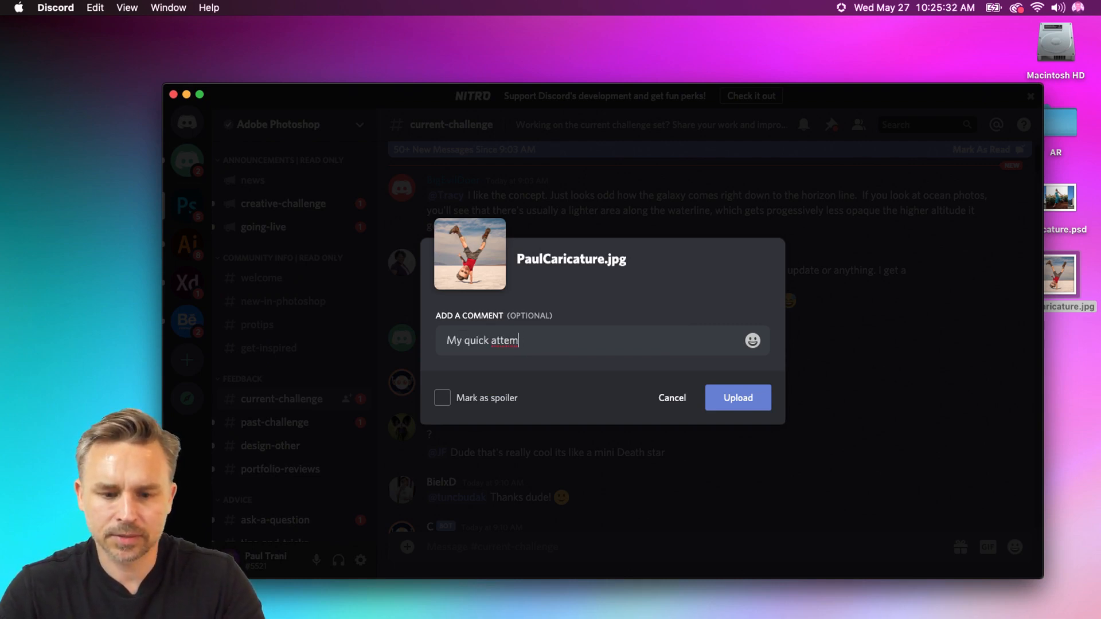
pyautogui.write('pt to make a fun')
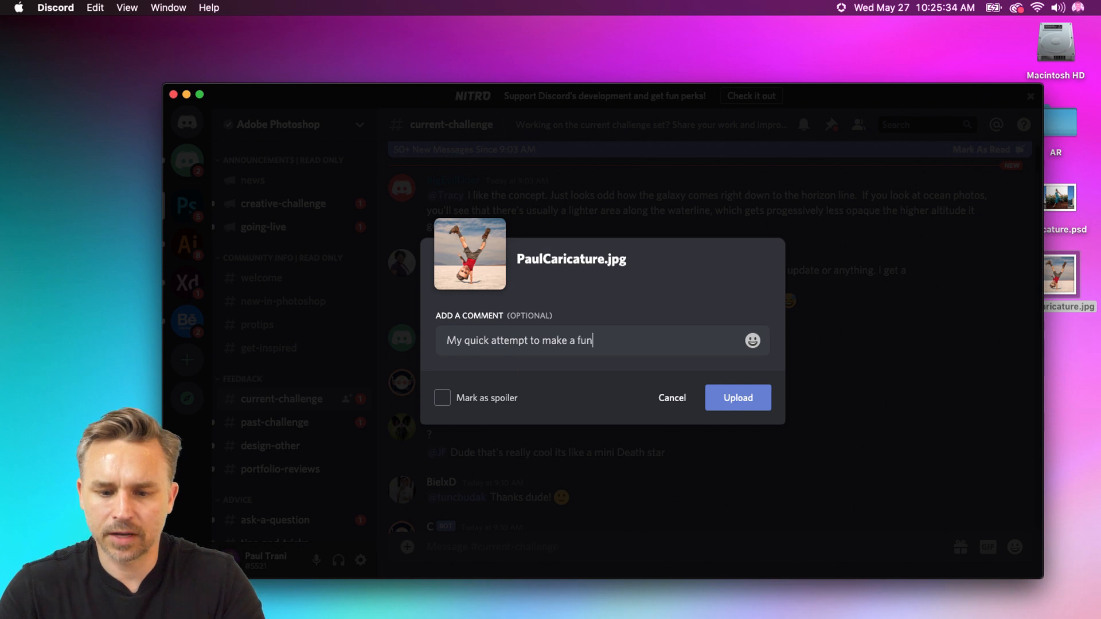
pyautogui.write(' carica')
pyautogui.press('BackSpace')
pyautogui.write('icature')
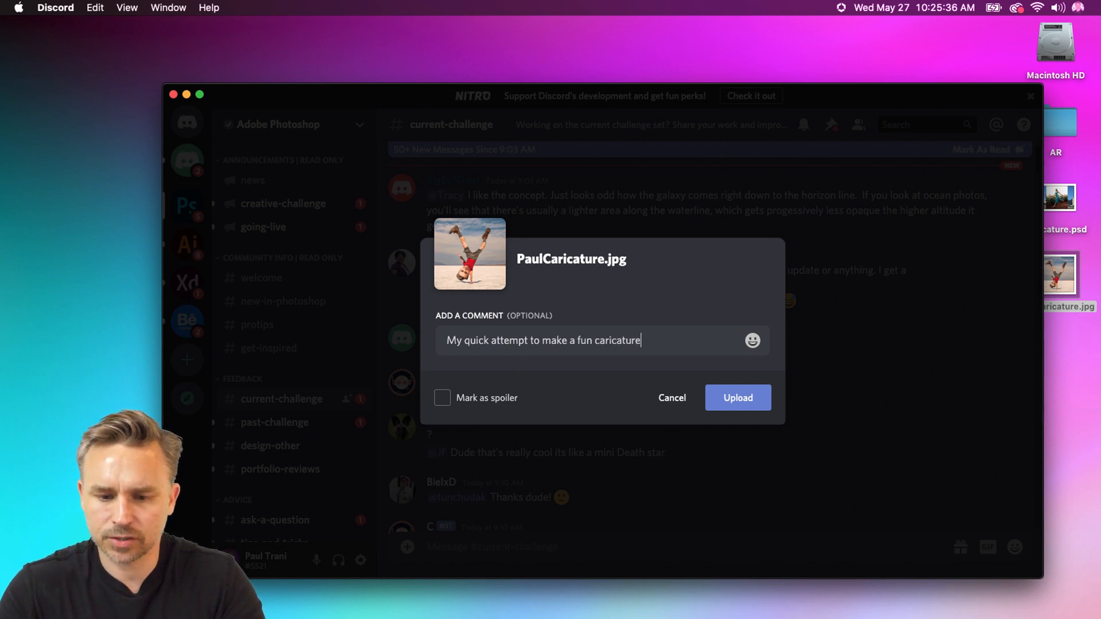
pyautogui.write('. Good!')
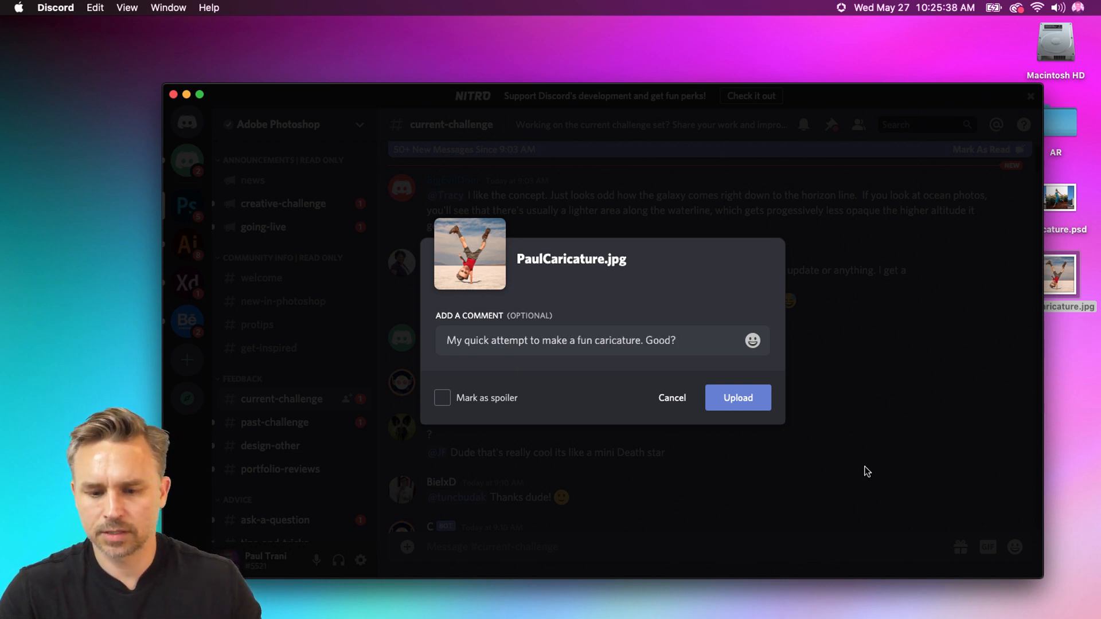
pyautogui.click(720, 395)
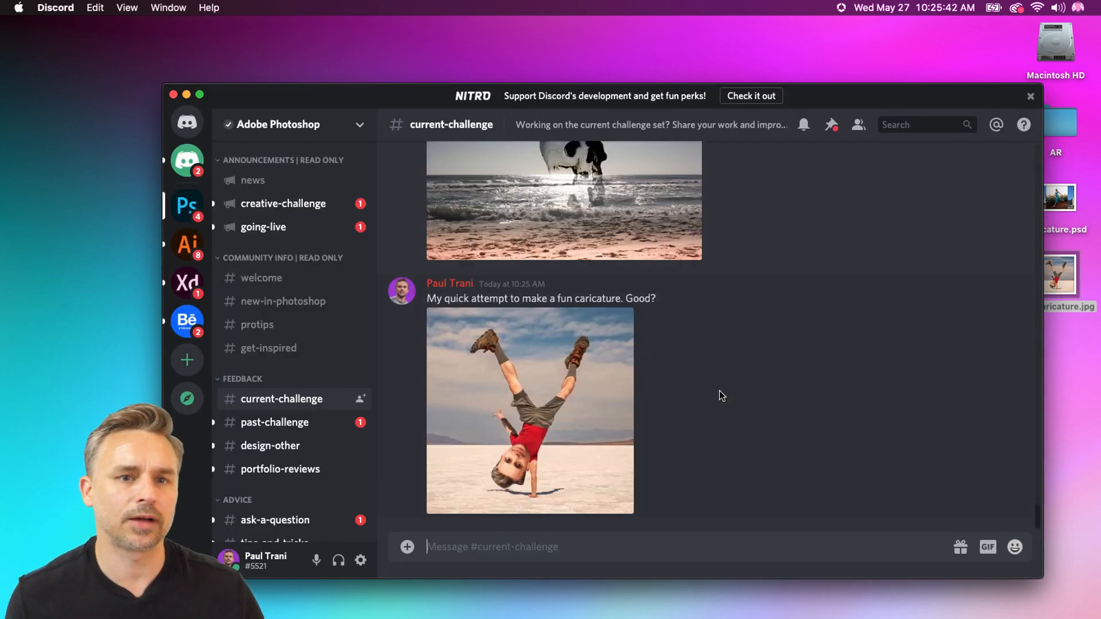
# Look through the earlier posts and feedback in current-challenge, and minimize the Discord window
pyautogui.scroll(15, 743, 466)
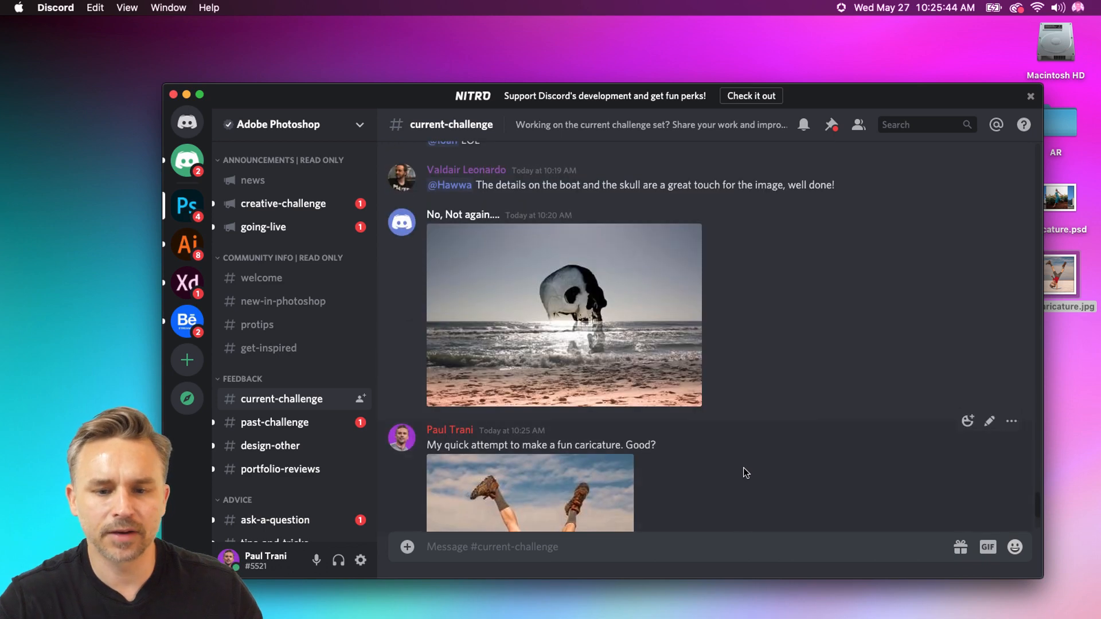
pyautogui.scroll(15, 743, 468)
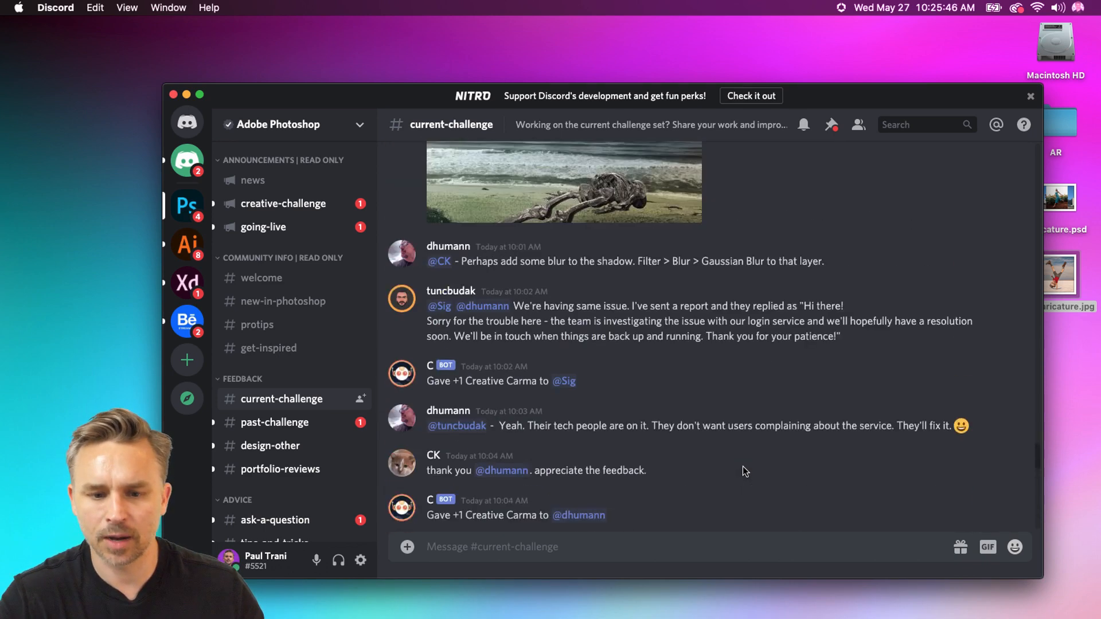
pyautogui.scroll(-5, 742, 466)
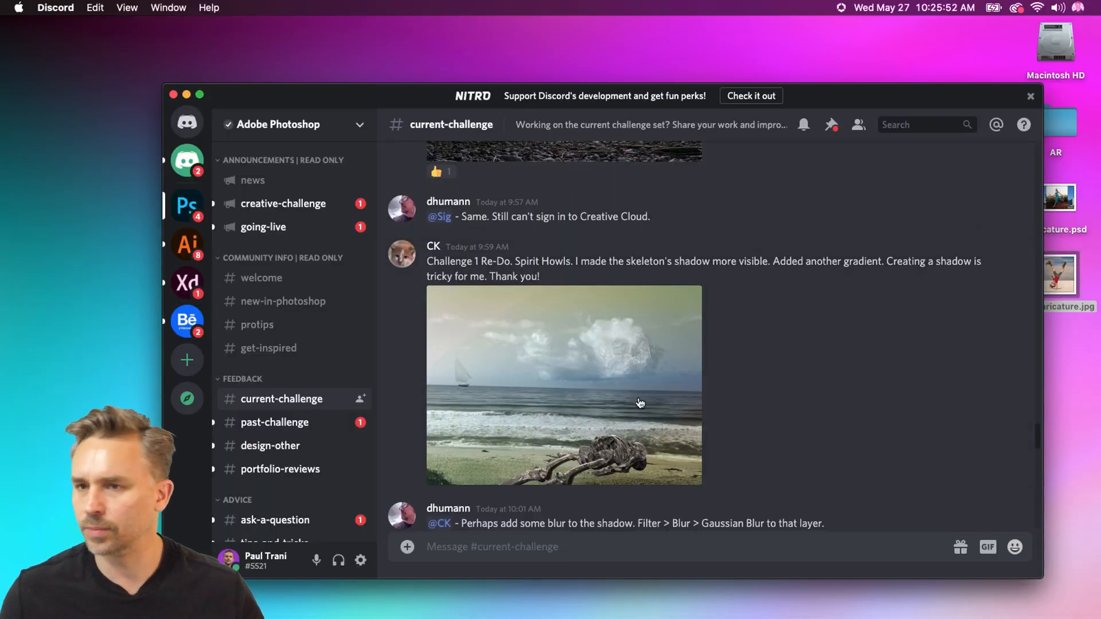
pyautogui.click(187, 95)
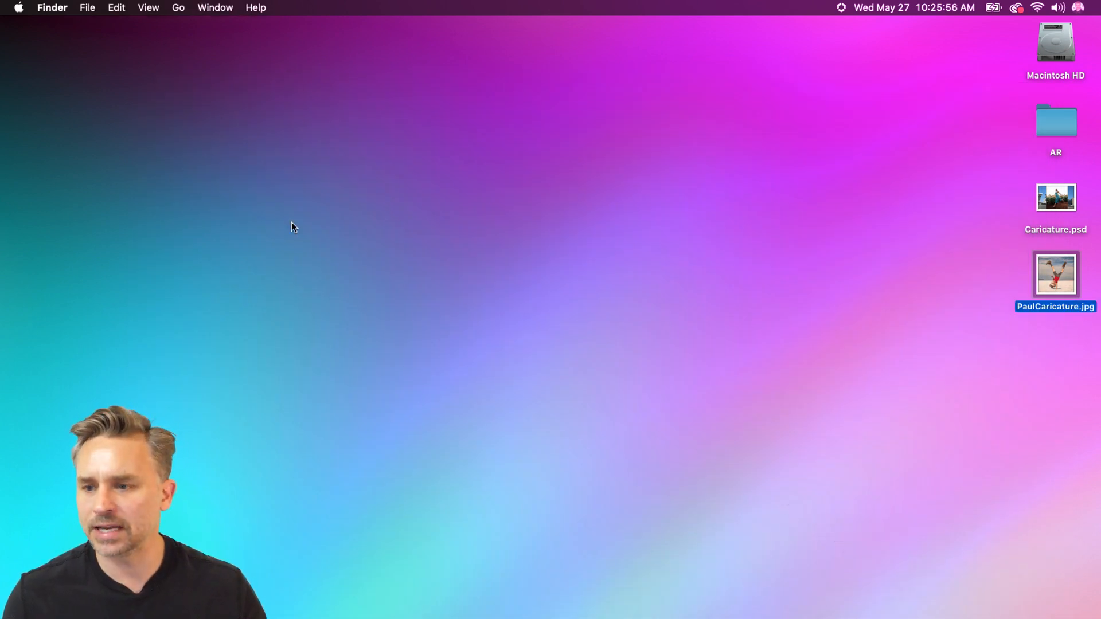